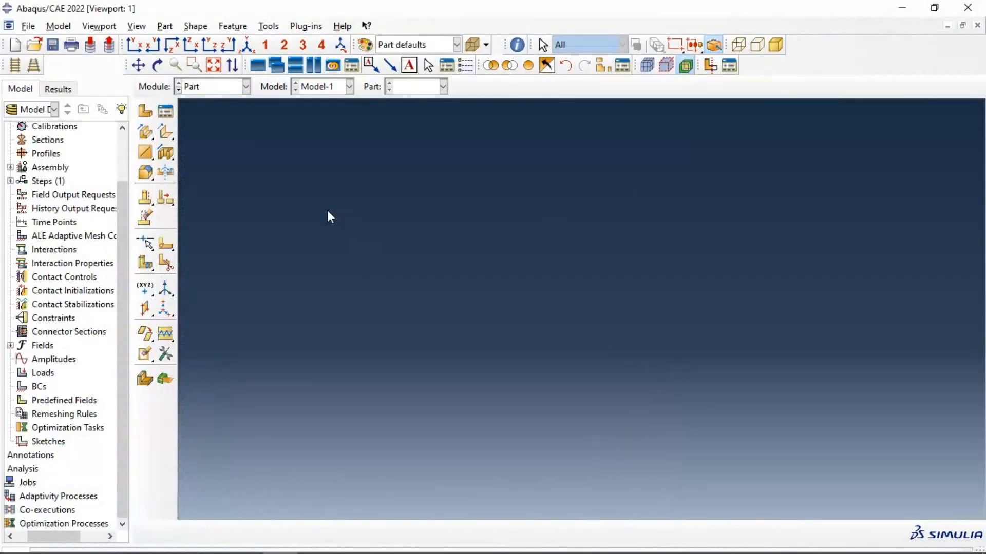
# Create a 2D planar deformable shell part named WorkPiece with an approximate size of 0.1
pyautogui.click(146, 113)
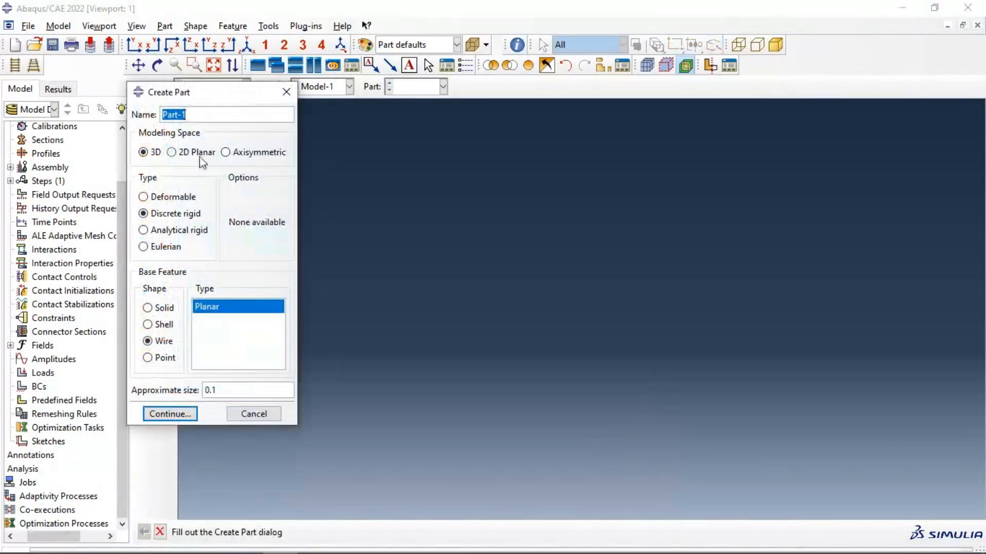
pyautogui.write('WorkPiece')
pyautogui.click(189, 152)
pyautogui.click(167, 198)
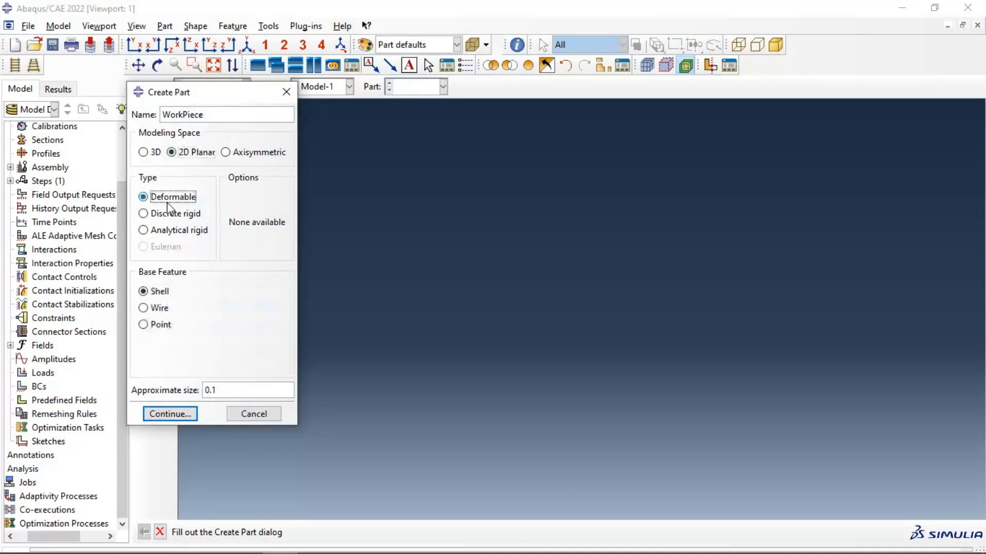
pyautogui.click(173, 415)
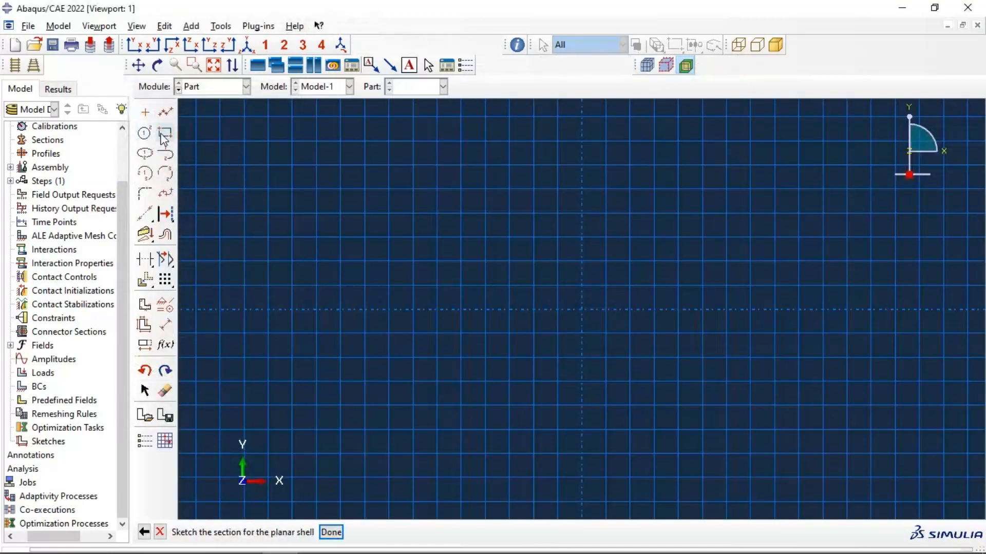
# Sketch a rectangle about 0.036 wide and 0.011 high with its lower edge on the horizontal axis
pyautogui.click(165, 132)
pyautogui.click(383, 177)
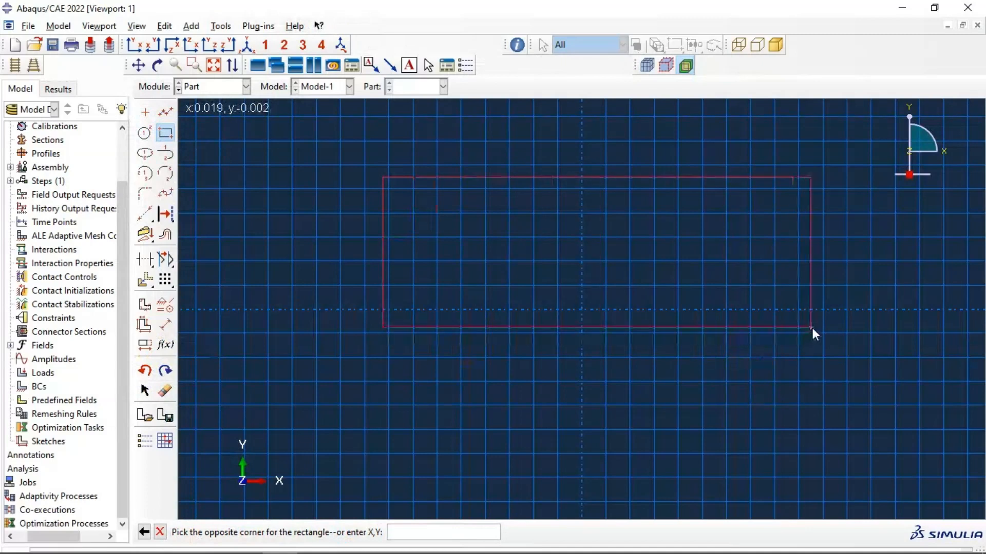
pyautogui.click(810, 309)
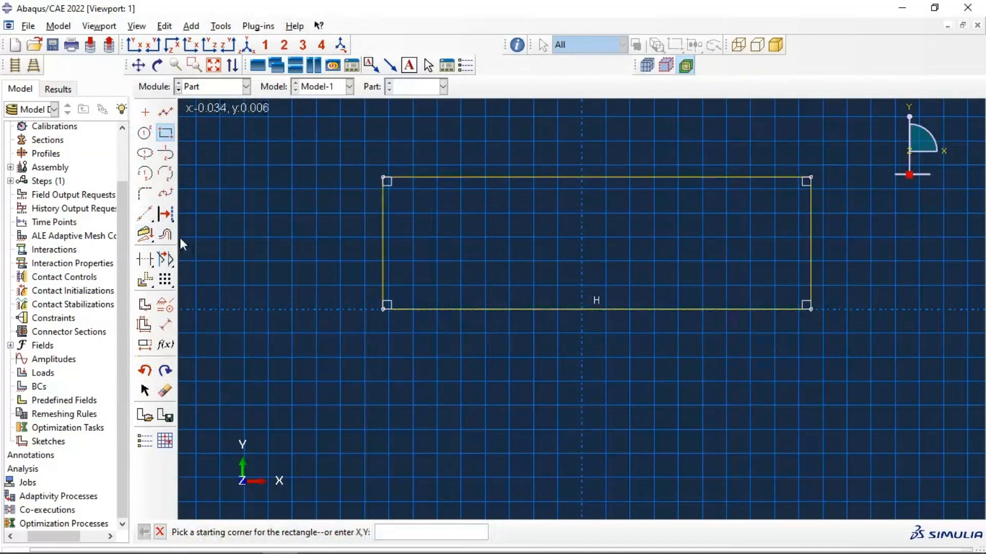
# Dimension the rectangle's lower edge and set its length to 0.02
pyautogui.click(165, 325)
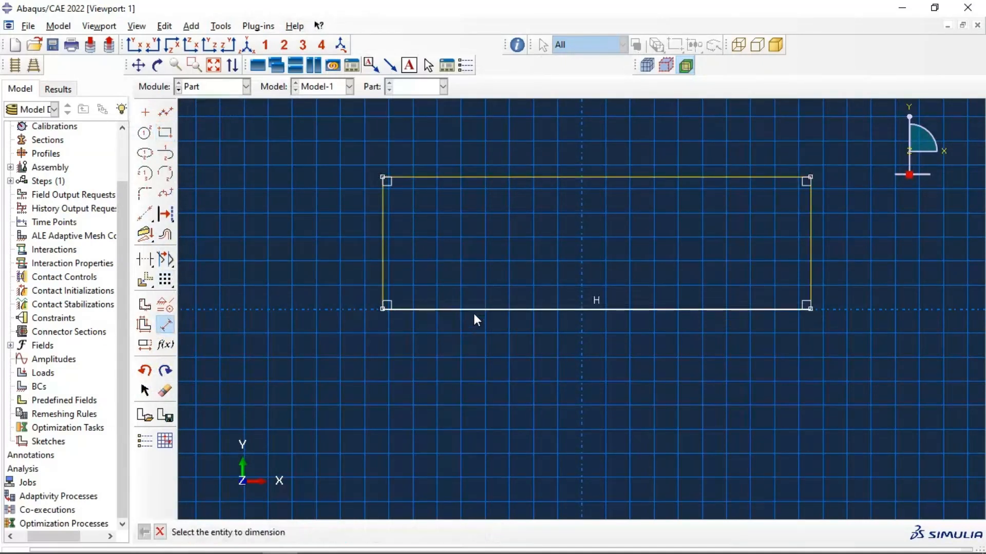
pyautogui.click(473, 313)
pyautogui.click(486, 357)
pyautogui.write('0')
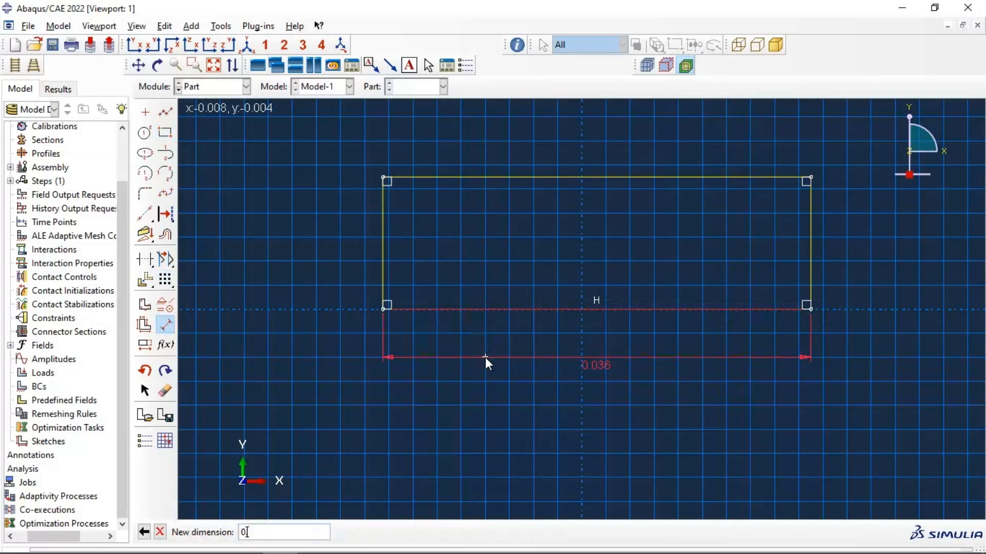
pyautogui.write('.02')
pyautogui.press('Return')
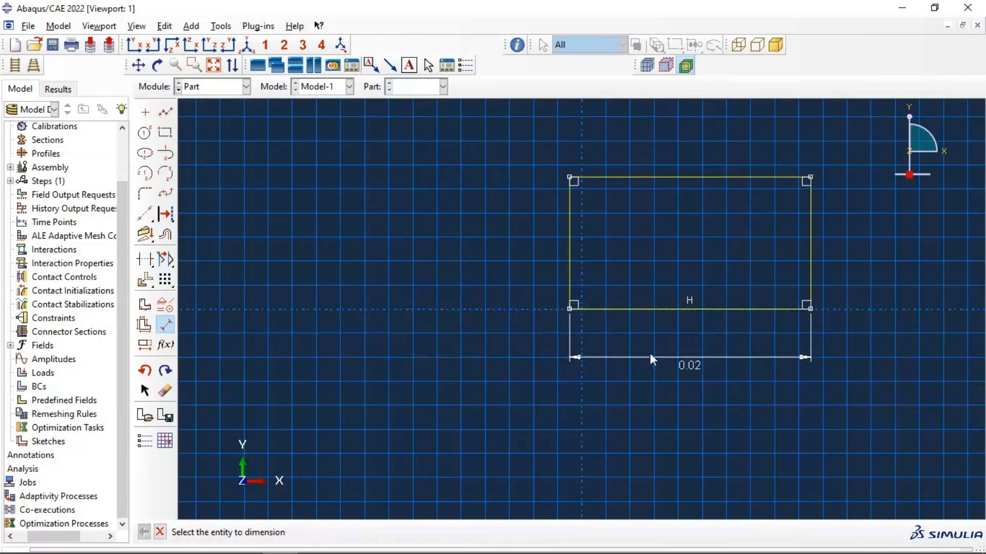
# Dimension the rectangle's vertical edge at 0.01 and finish the WorkPiece sketch
pyautogui.click(571, 255)
pyautogui.click(533, 254)
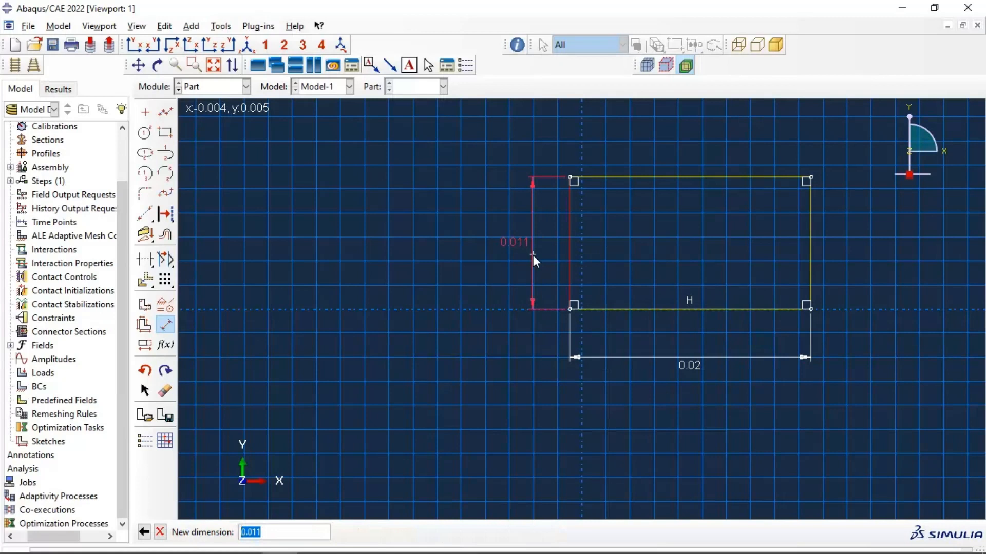
pyautogui.write('0.01')
pyautogui.press('Return')
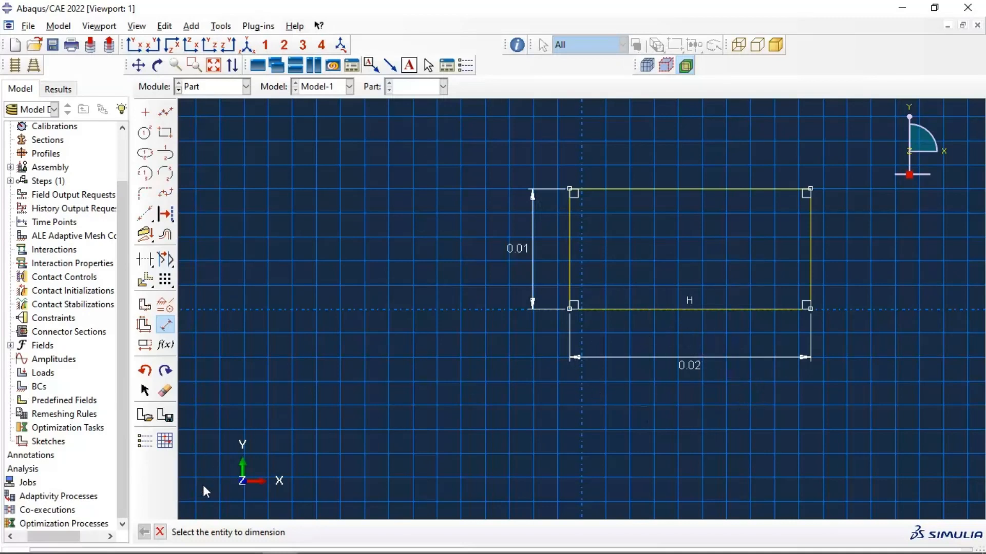
pyautogui.click(160, 532)
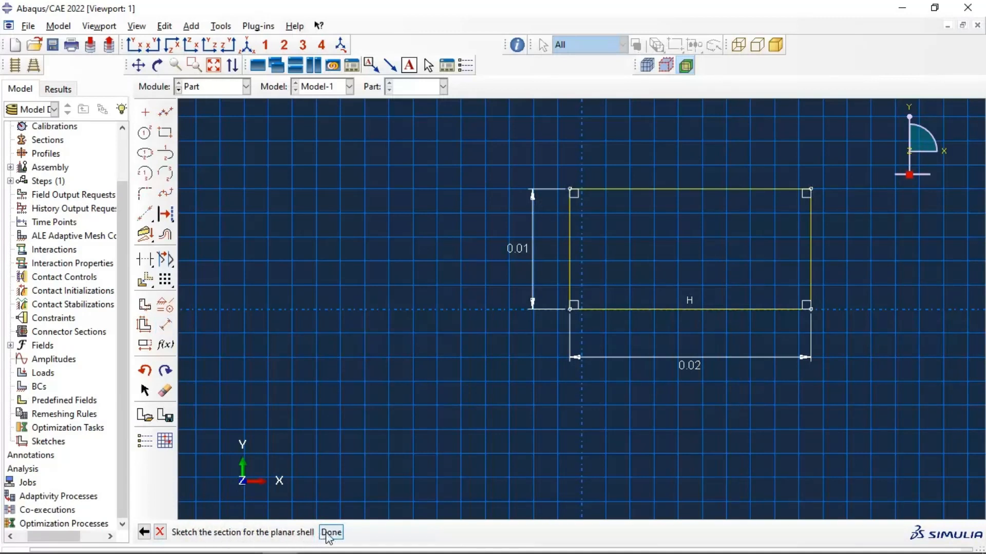
pyautogui.click(331, 532)
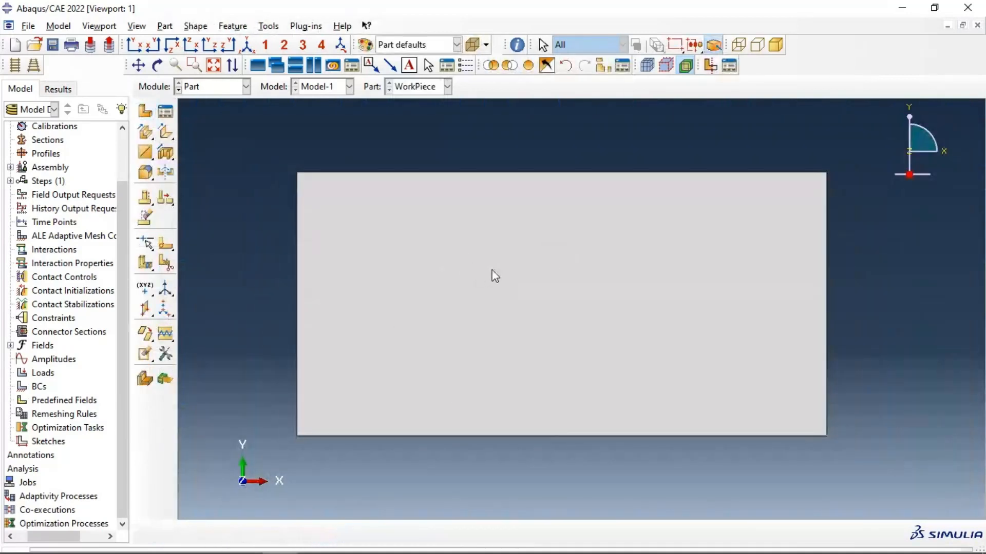
# Create a 2D planar deformable wire part named CuttingTool with an approximate size of 0.1
pyautogui.click(145, 112)
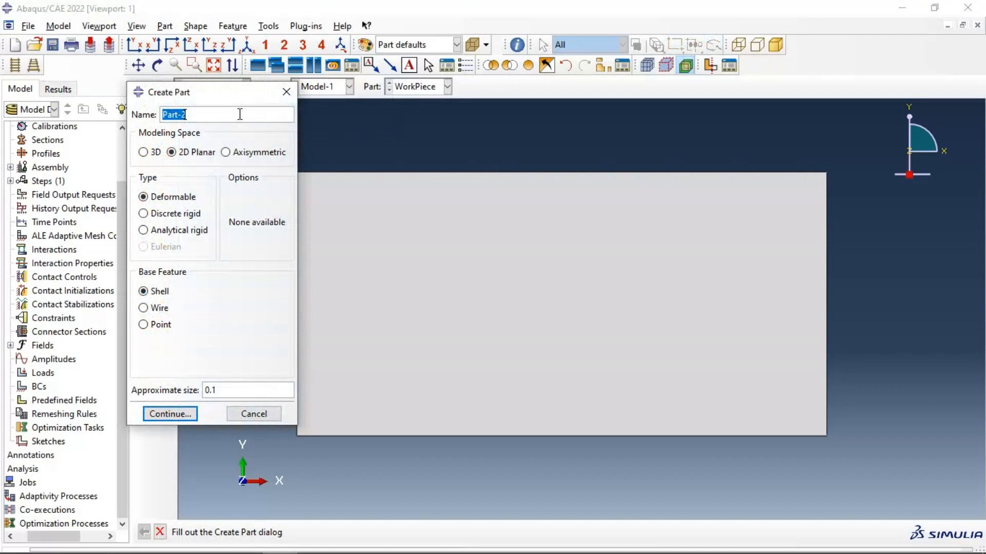
pyautogui.write('CuttingTool')
pyautogui.click(154, 309)
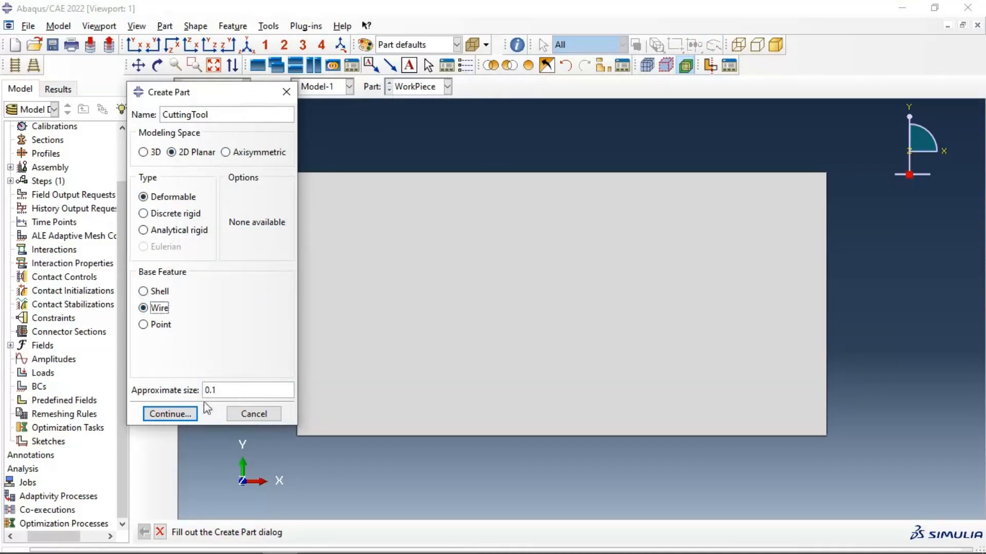
pyautogui.click(169, 414)
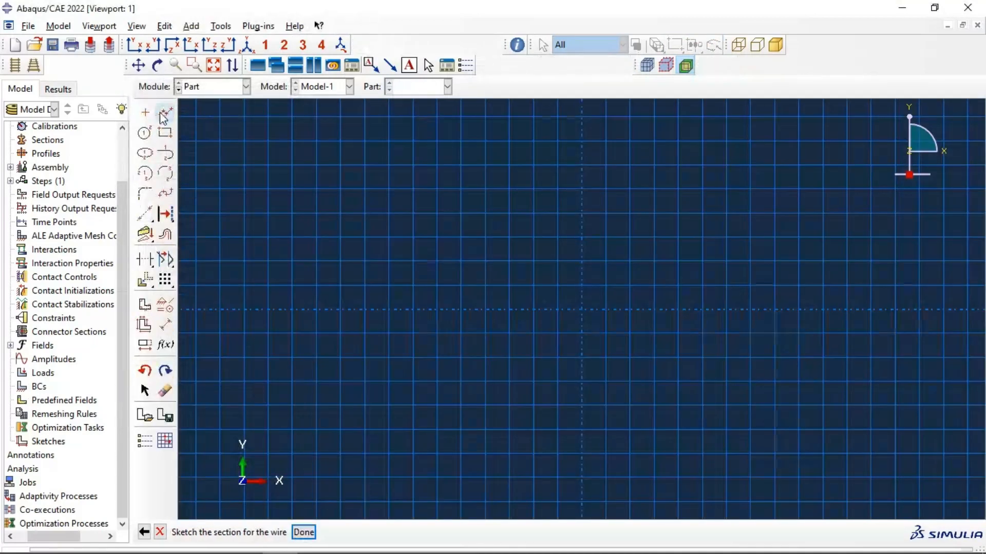
# Sketch a closed right triangle from the origin, about 0.006 wide and 0.013 high, with its base on the horizontal axis
pyautogui.click(582, 309)
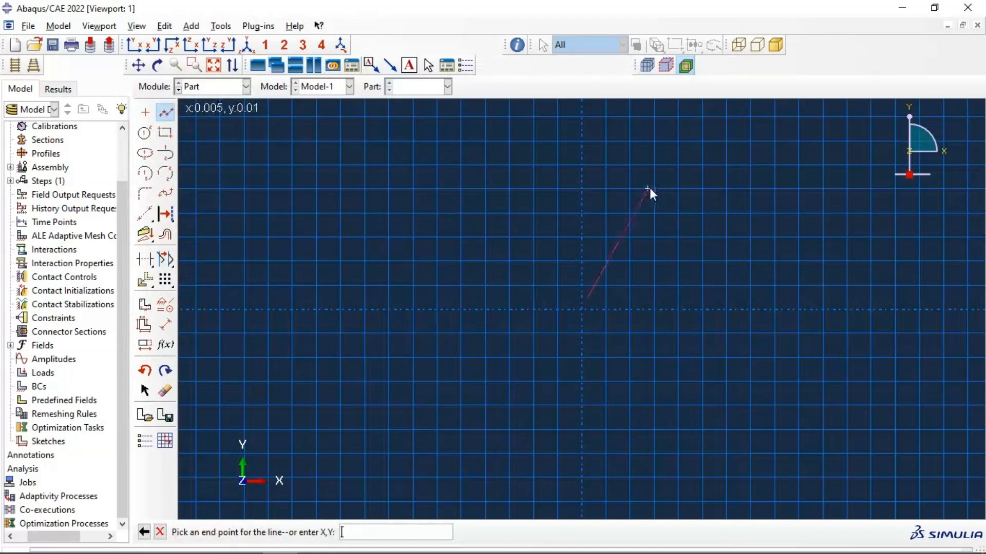
pyautogui.click(164, 112)
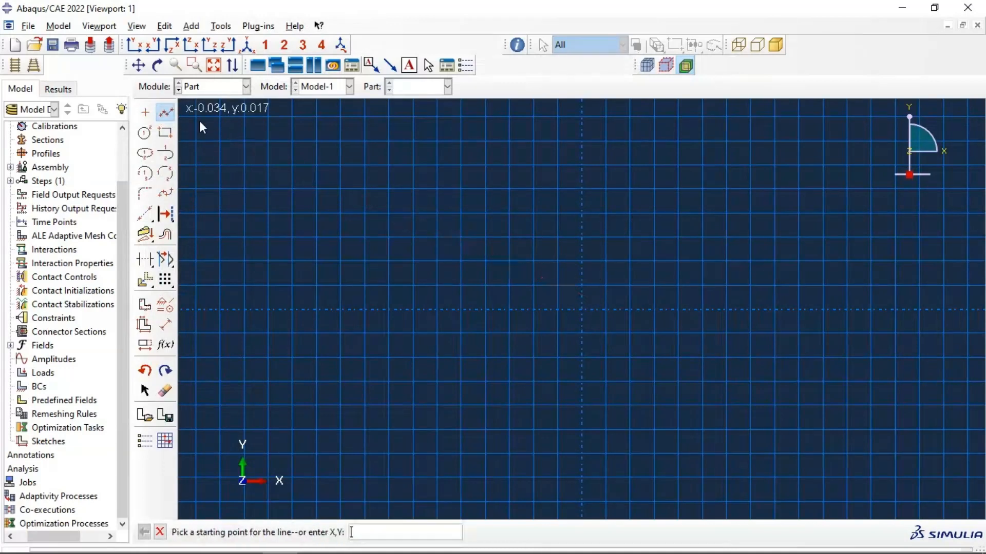
pyautogui.click(582, 309)
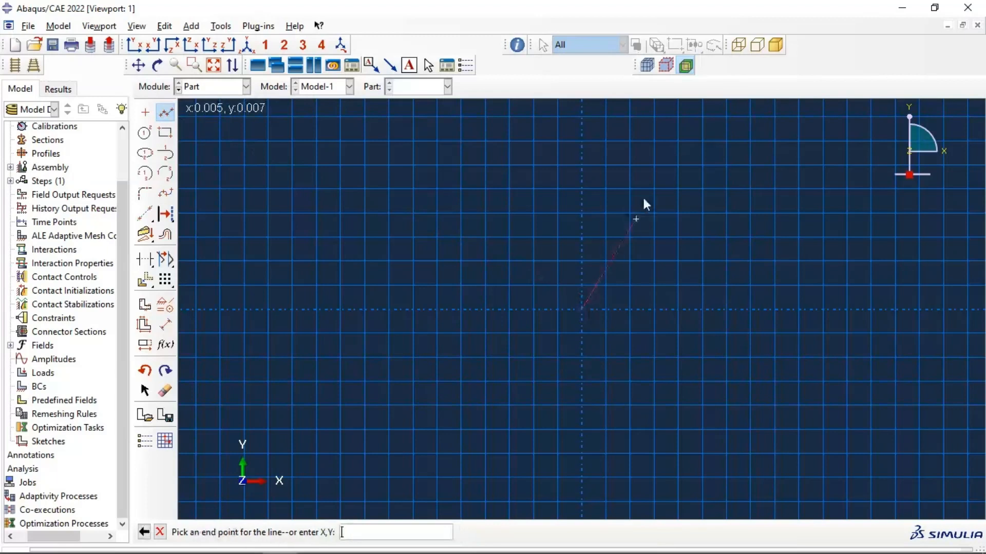
pyautogui.click(659, 160)
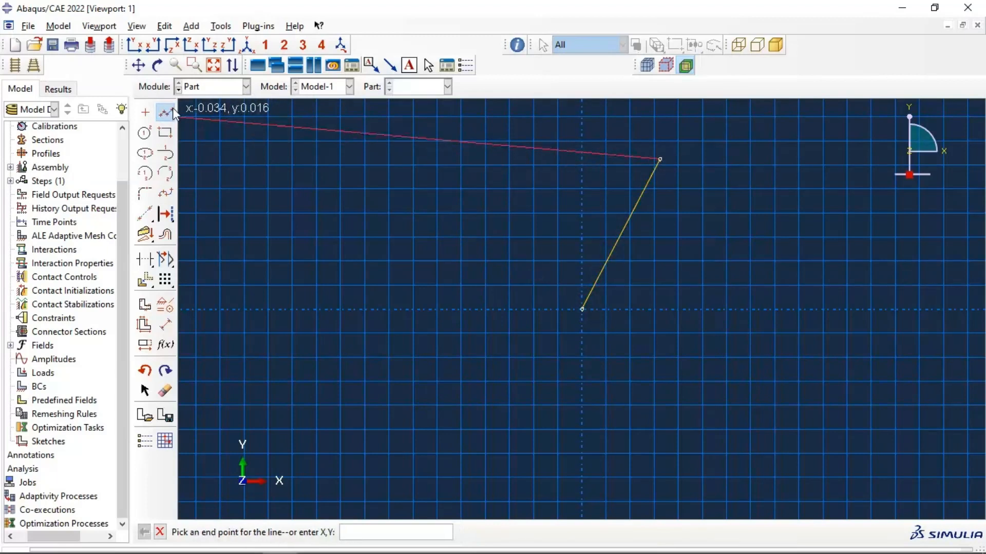
pyautogui.click(660, 309)
pyautogui.click(584, 309)
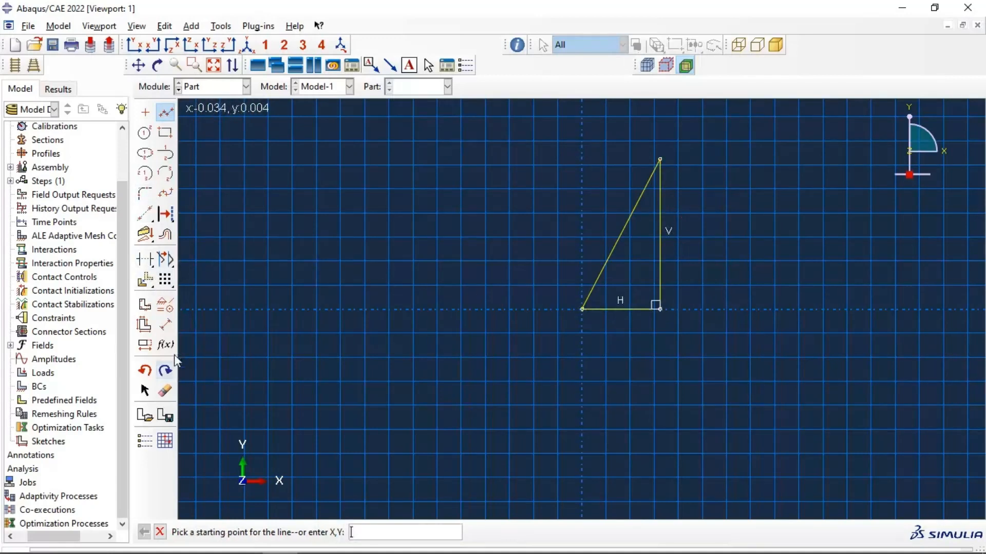
# Dimension the triangle's vertical side and set its length to 0.005
pyautogui.click(165, 324)
pyautogui.click(661, 273)
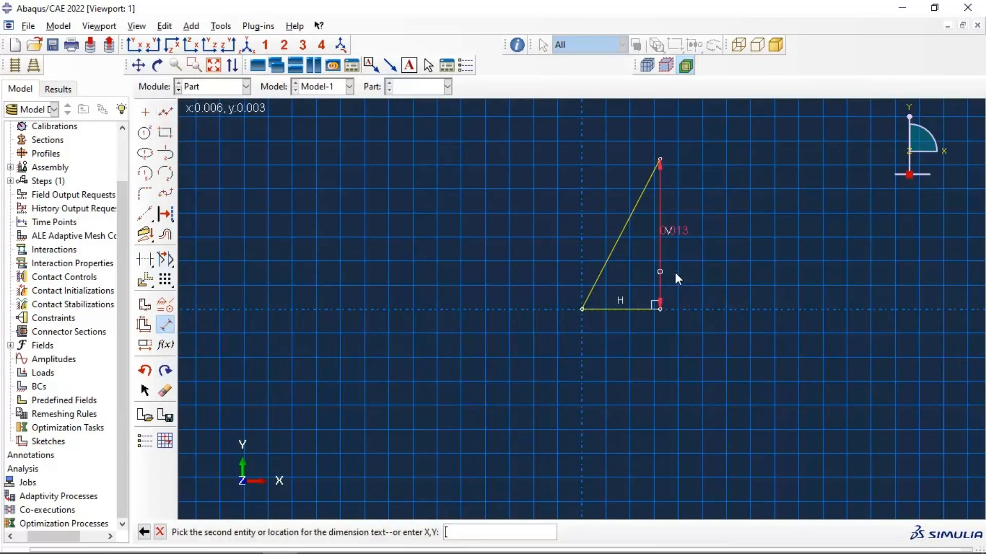
pyautogui.click(707, 272)
pyautogui.write('0.005')
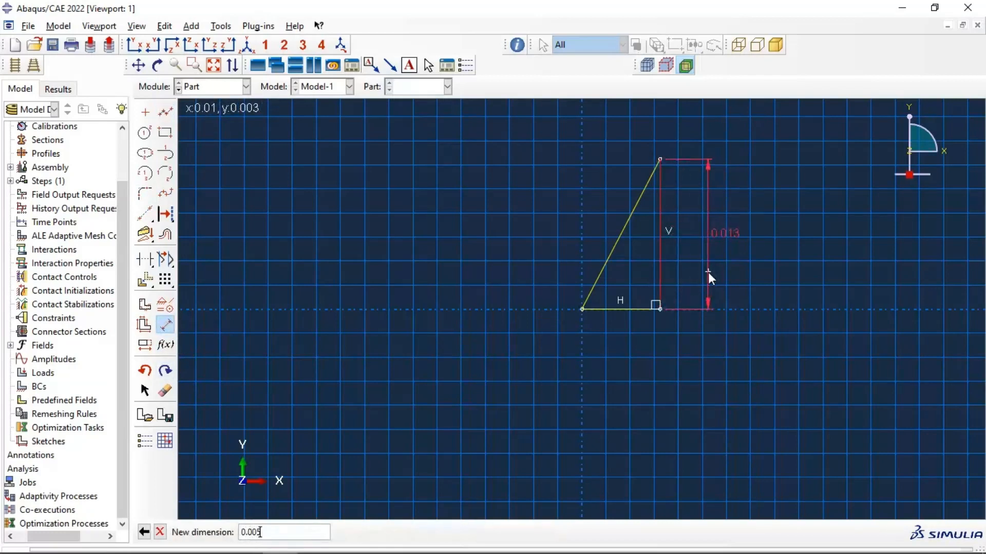
pyautogui.press('Return')
# Dimension the triangle's horizontal base and set its length to 0.005
pyautogui.click(611, 309)
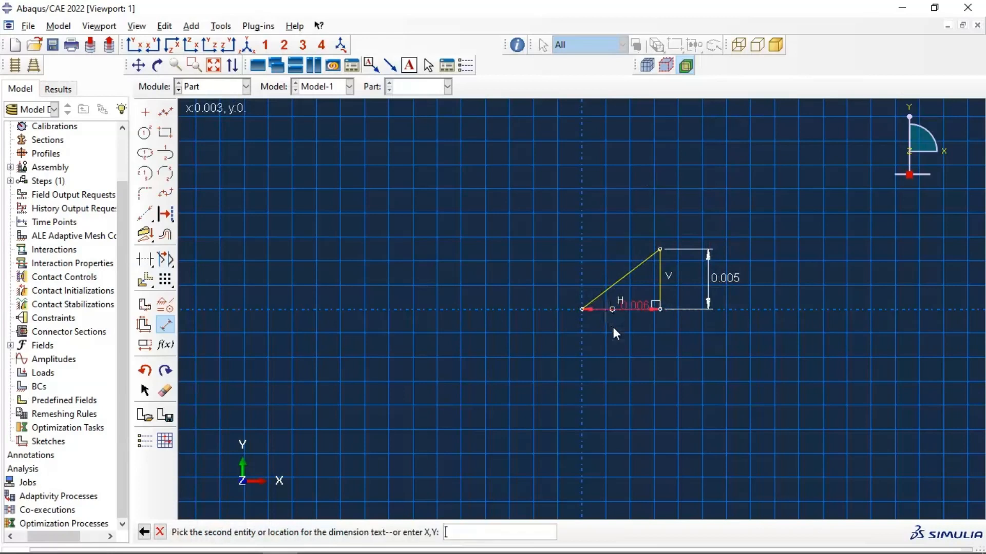
pyautogui.click(615, 340)
pyautogui.write('0.005')
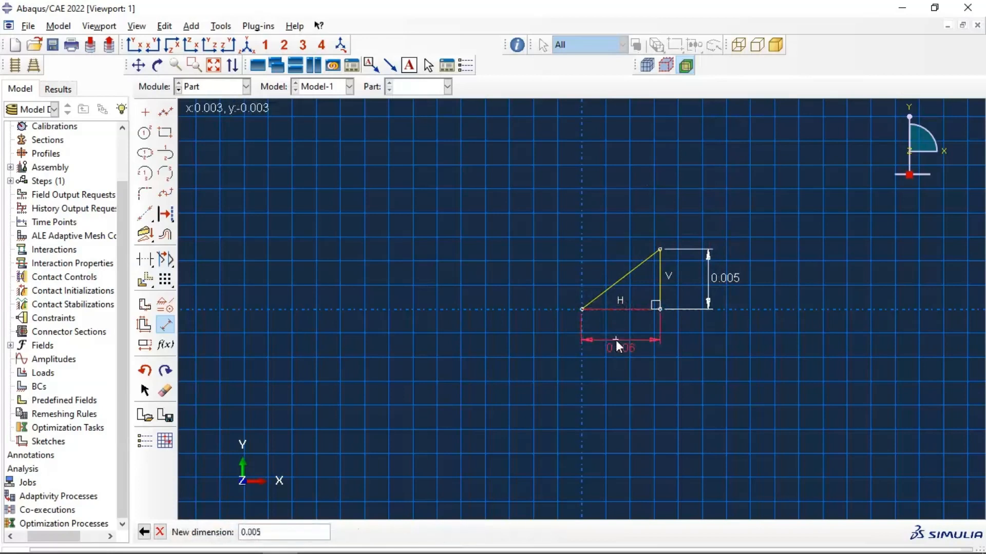
pyautogui.press('Return')
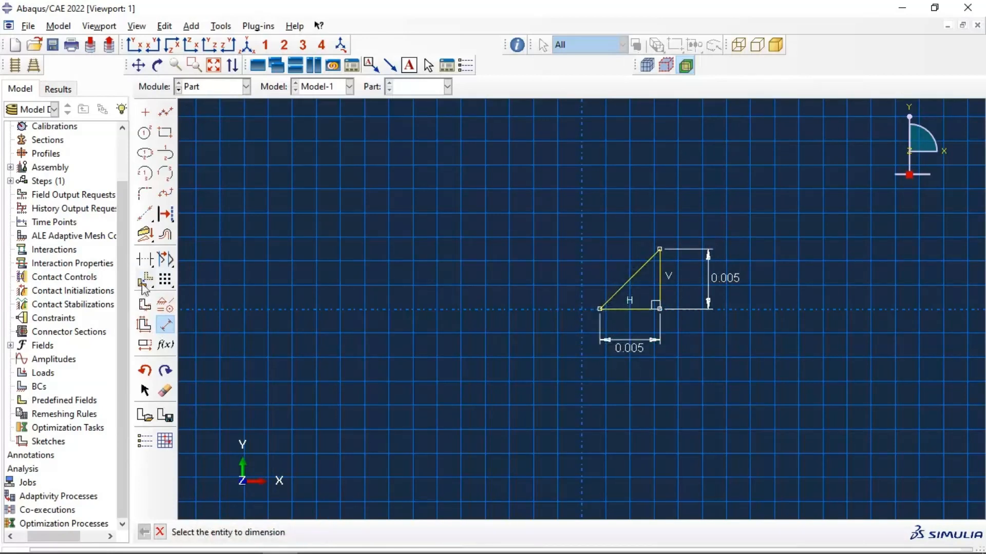
pyautogui.click(169, 326)
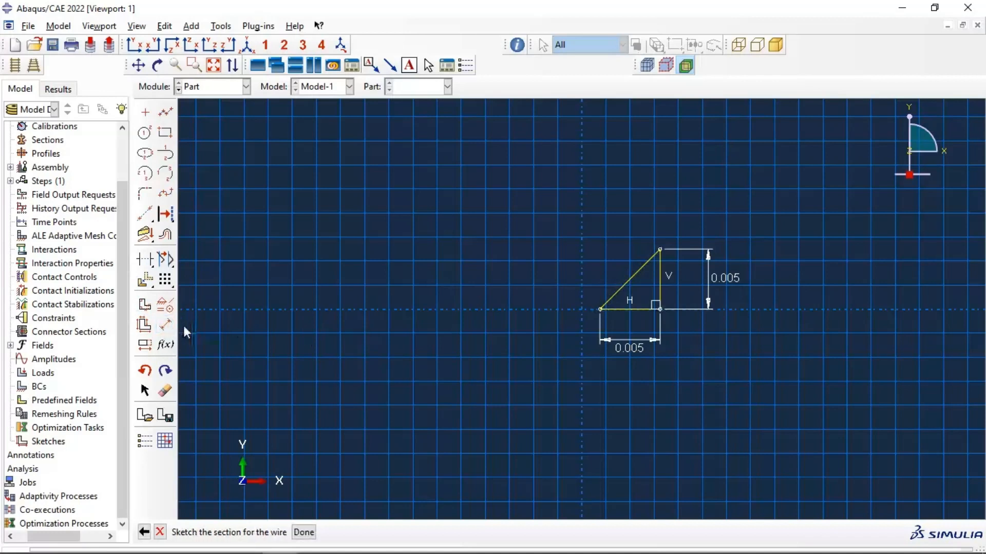
# Add an angle dimension of 30° between the triangle's sloped side and its horizontal base
pyautogui.click(166, 325)
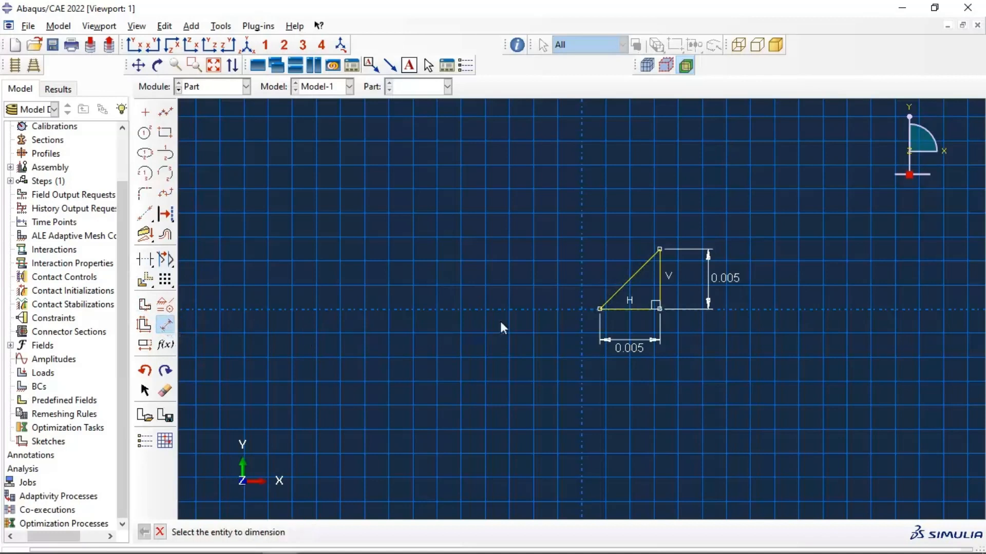
pyautogui.click(615, 302)
pyautogui.click(617, 307)
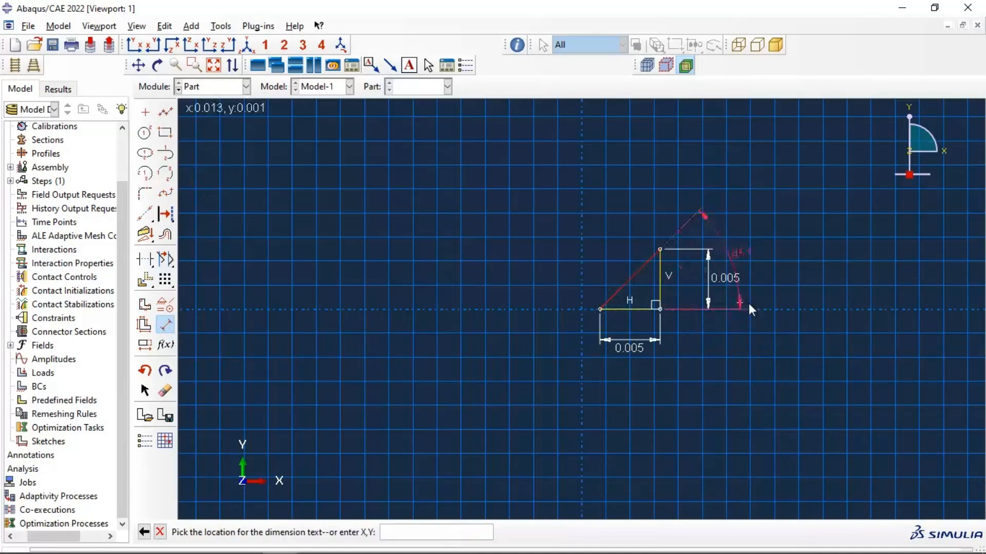
pyautogui.click(800, 297)
pyautogui.write('30')
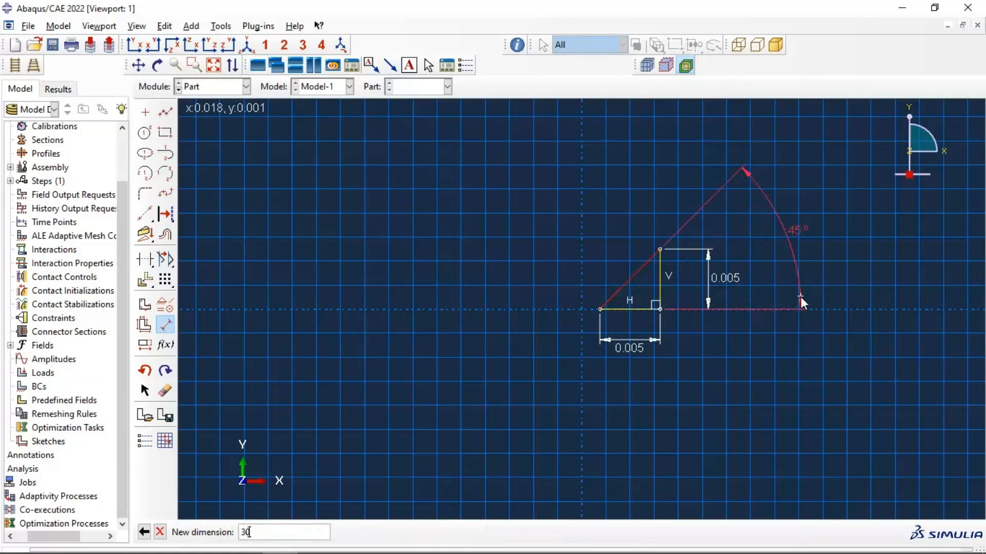
pyautogui.press('Return')
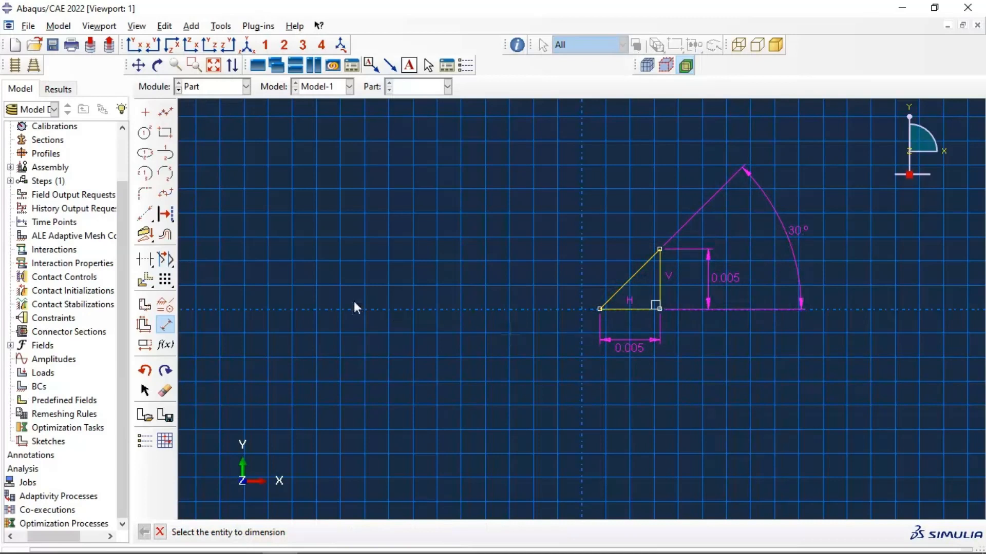
# Delete the triangle's horizontal base dimension and its vertical side dimension
pyautogui.click(148, 260)
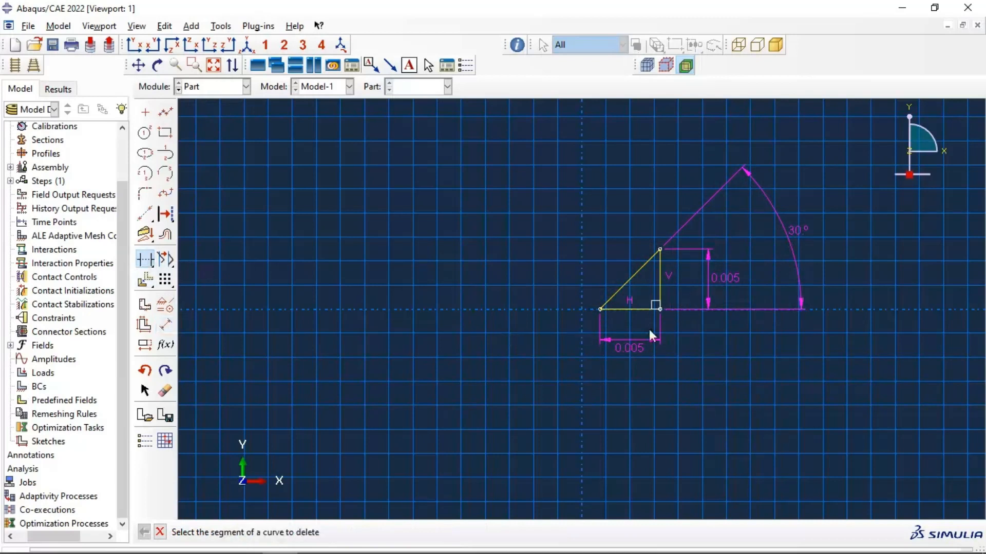
pyautogui.click(165, 391)
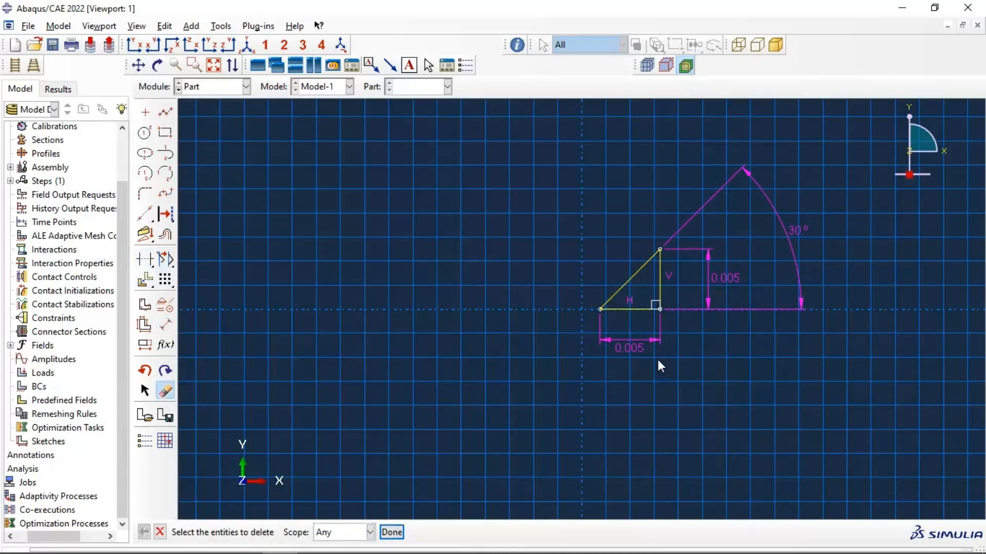
pyautogui.click(634, 348)
pyautogui.middleClick(648, 338)
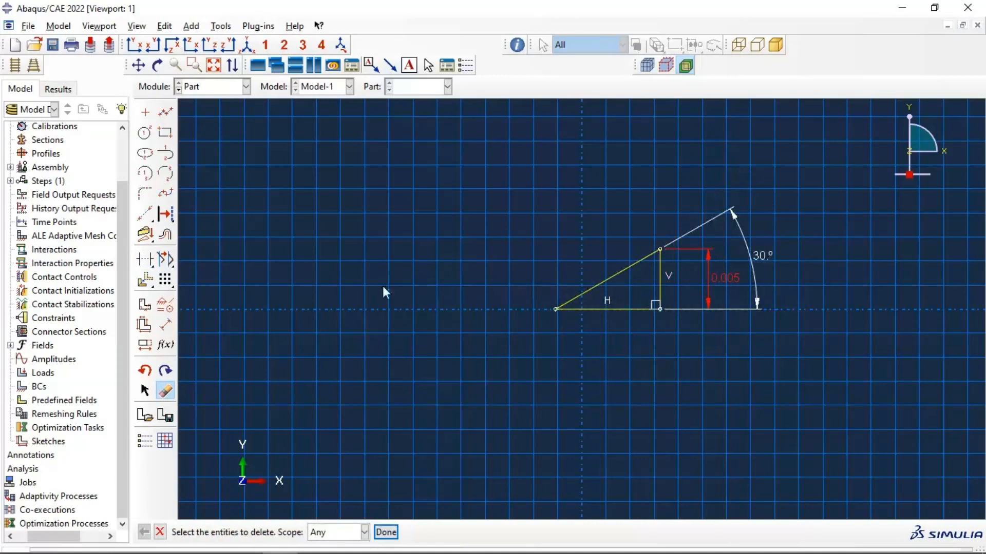
pyautogui.middleClick(778, 299)
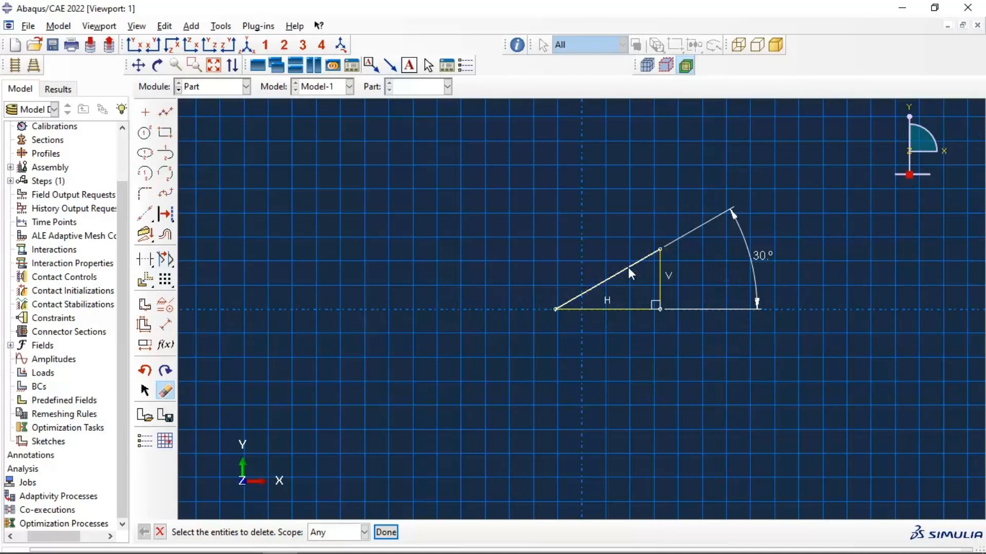
# Try a 0.01 dimension on the triangle's vertical side and undo it
pyautogui.click(165, 326)
pyautogui.click(660, 282)
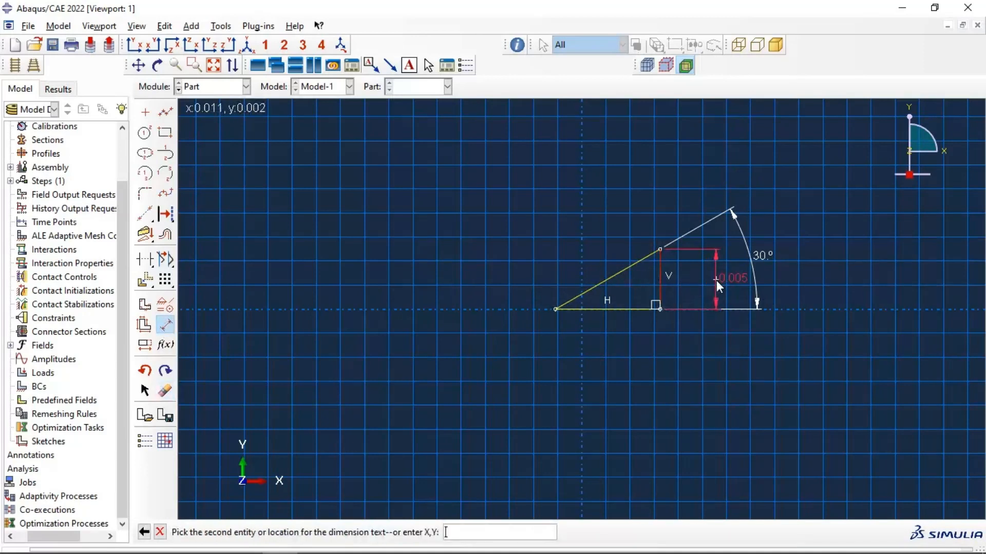
pyautogui.click(716, 280)
pyautogui.write('0.01')
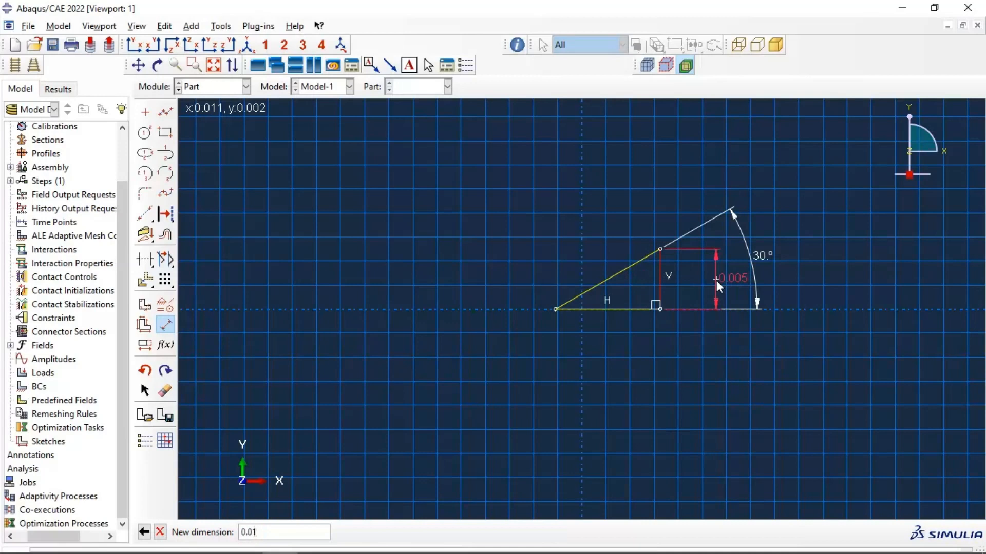
pyautogui.press('Return')
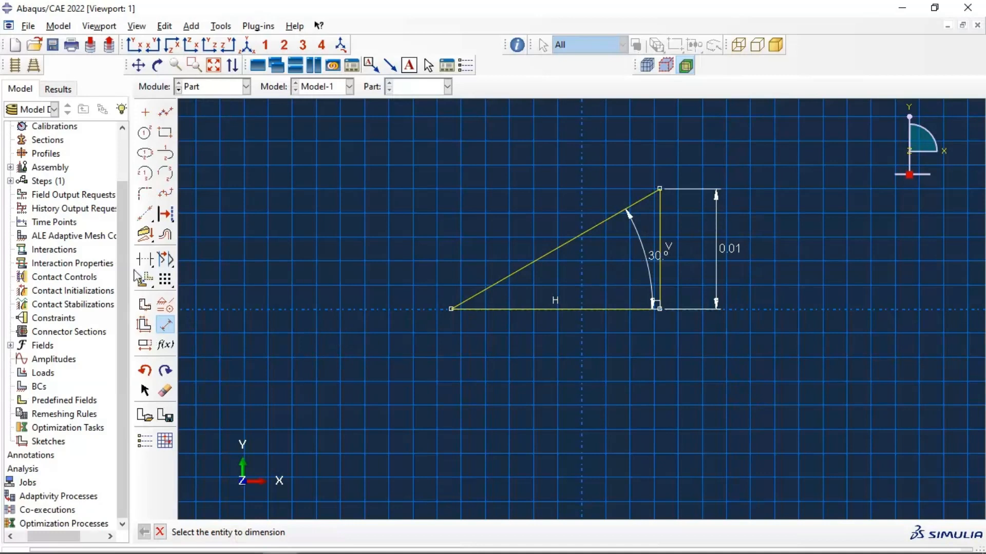
pyautogui.click(148, 369)
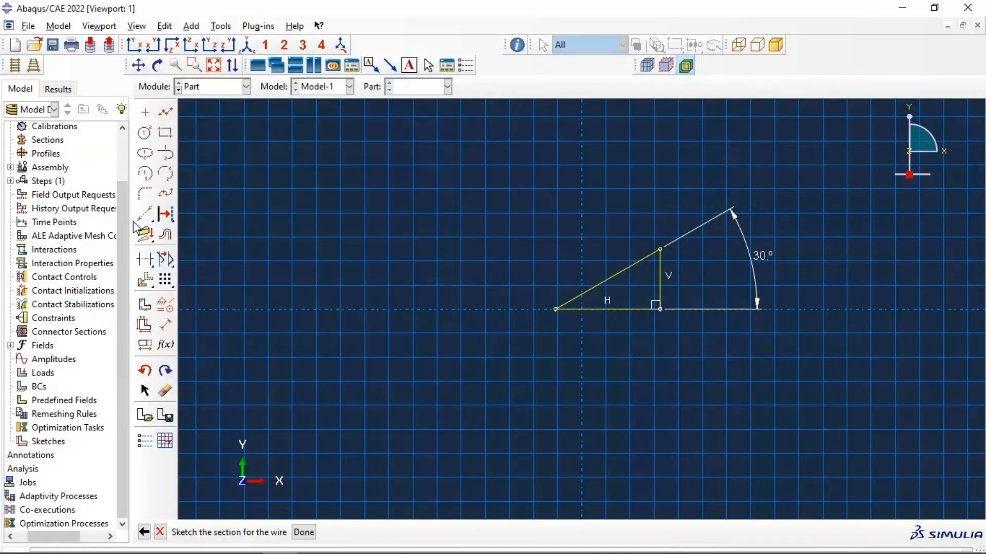
# Fillet the acute corner between the triangle's sloped side and base with radius 0.0001, and finish the CuttingTool sketch
pyautogui.click(146, 194)
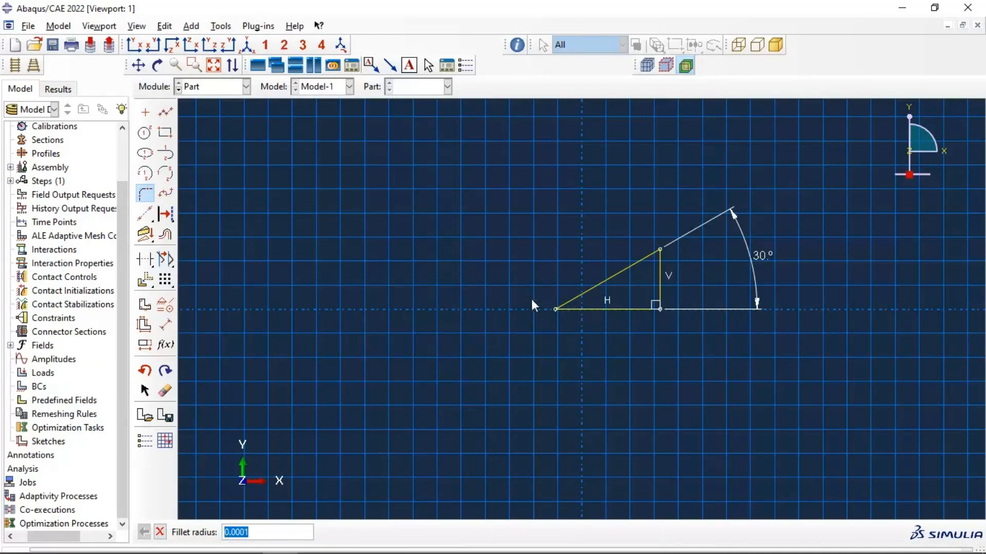
pyautogui.press('Return')
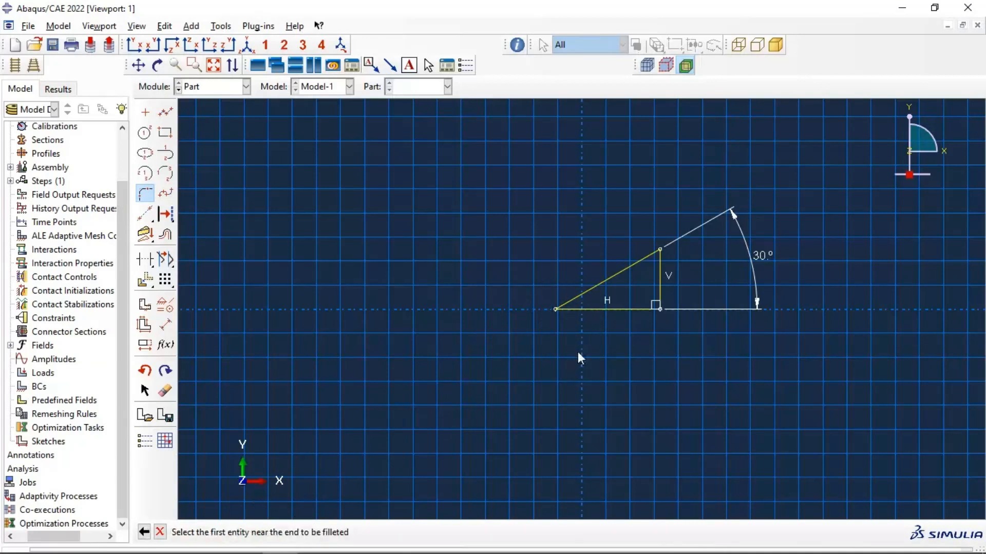
pyautogui.click(583, 297)
pyautogui.click(578, 310)
pyautogui.scroll(1, 555, 315)
pyautogui.scroll(5, 555, 317)
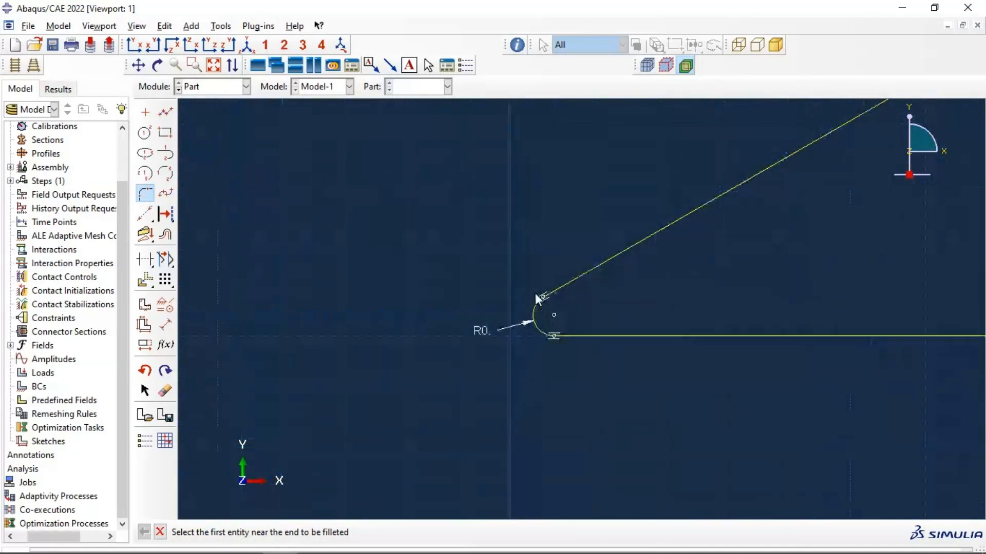
pyautogui.scroll(-5, 557, 280)
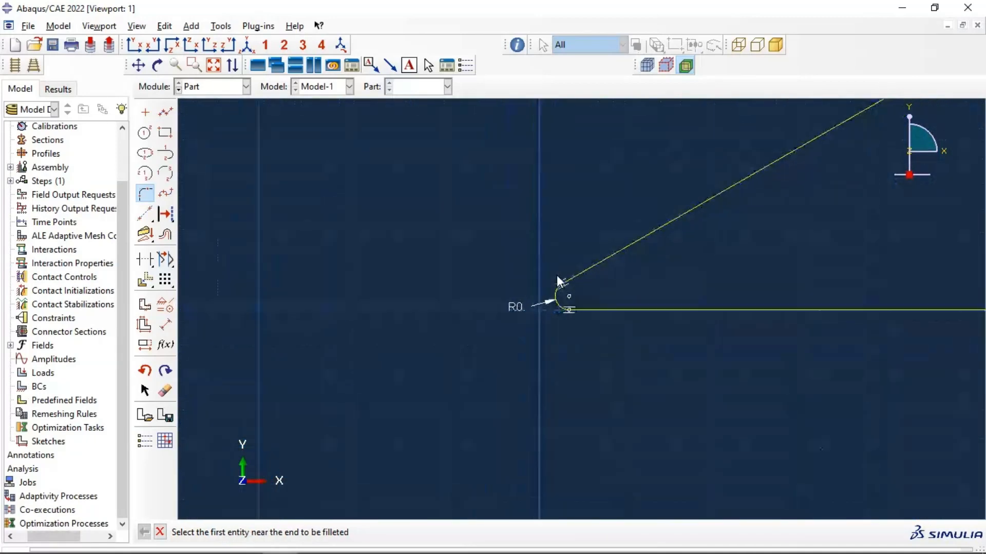
pyautogui.scroll(-4, 558, 280)
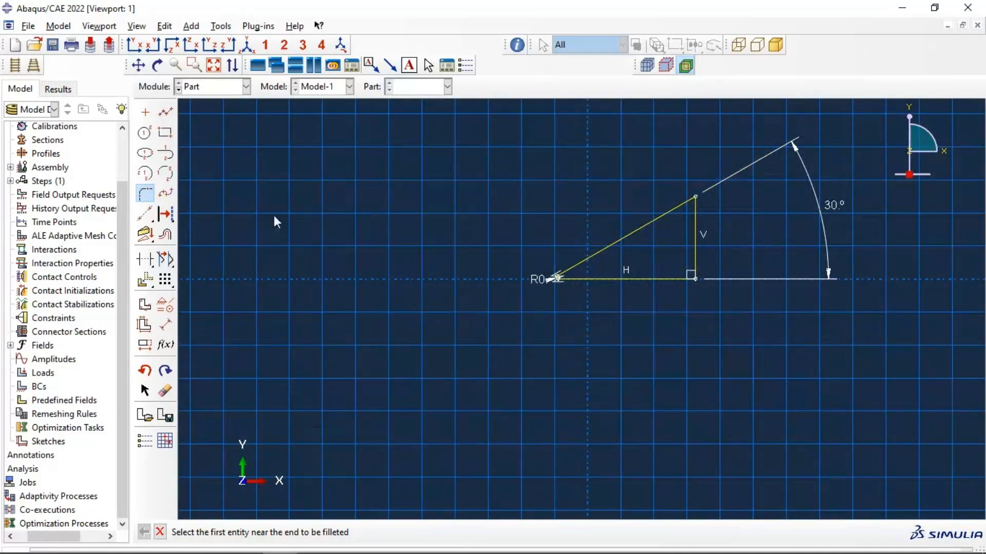
pyautogui.click(160, 532)
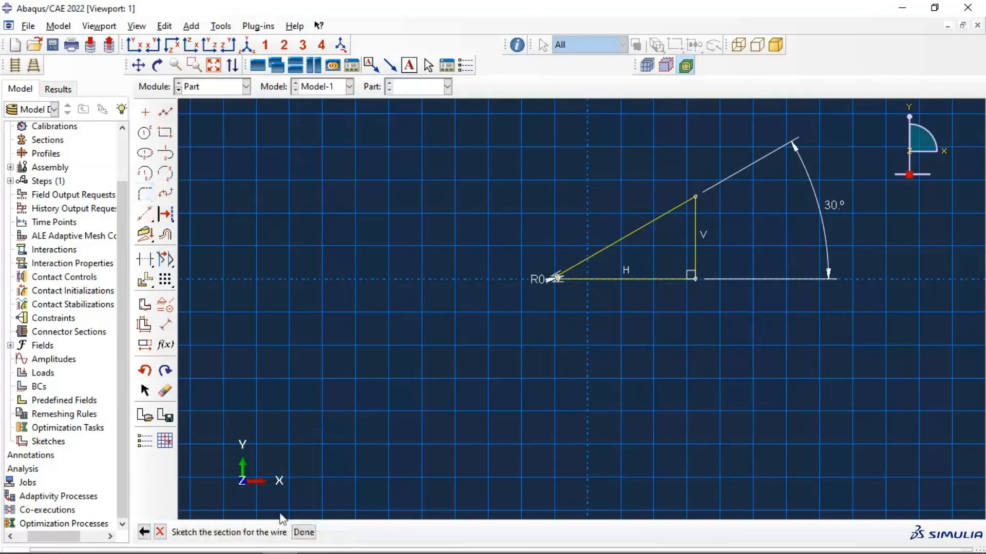
pyautogui.click(304, 532)
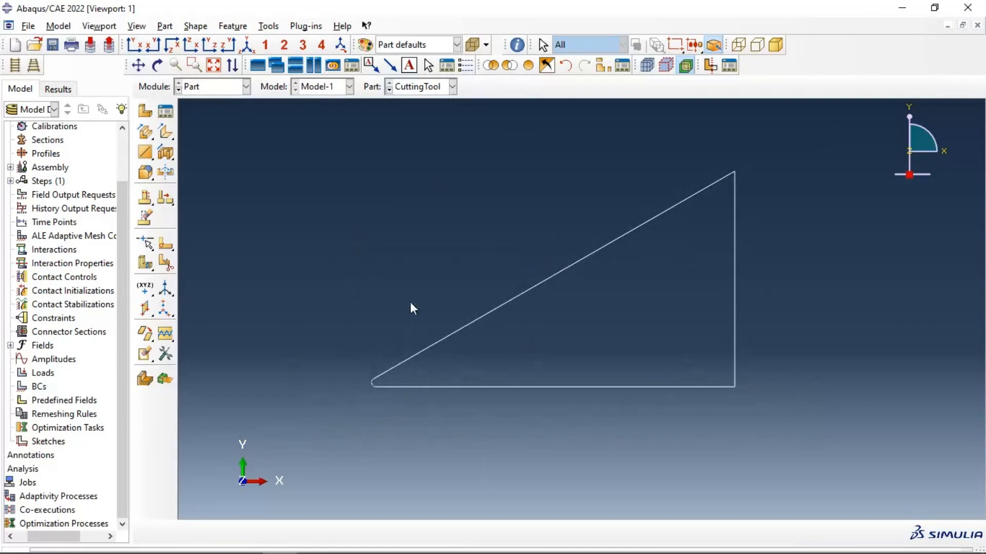
# Create a reference point at the midpoint of the CuttingTool's vertical edge
pyautogui.click(267, 26)
pyautogui.click(297, 55)
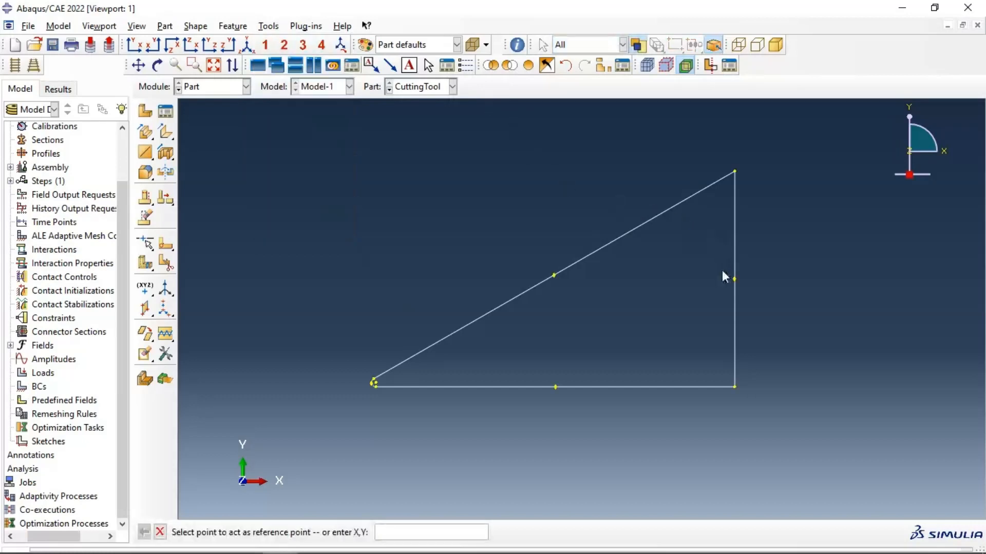
pyautogui.click(735, 279)
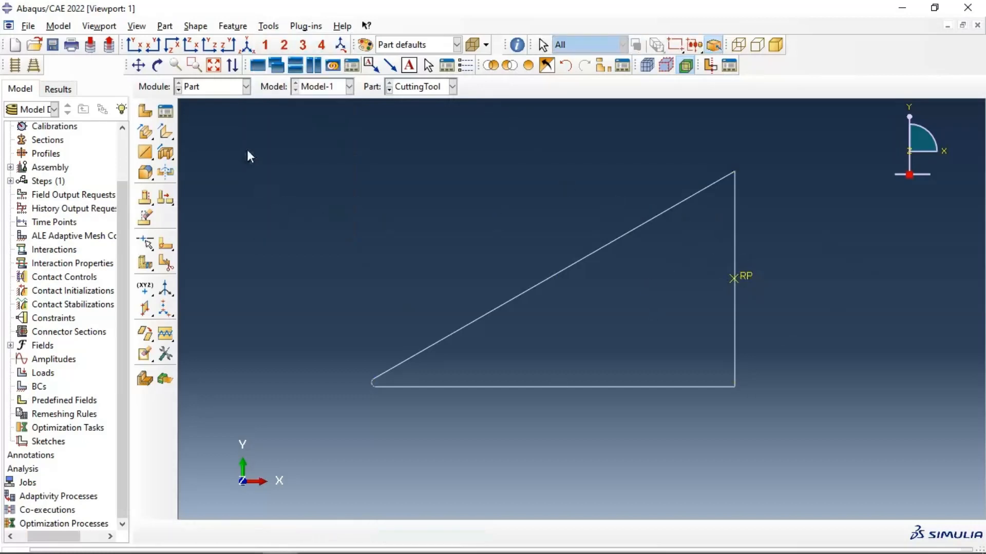
# Switch to the Property module and rename the Steel_HD material to Alu
pyautogui.click(211, 88)
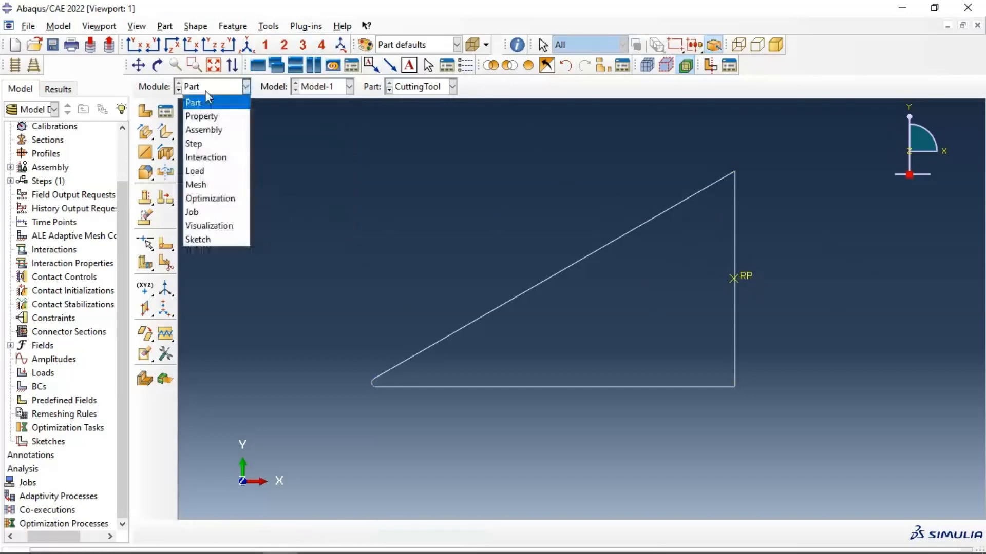
pyautogui.click(213, 118)
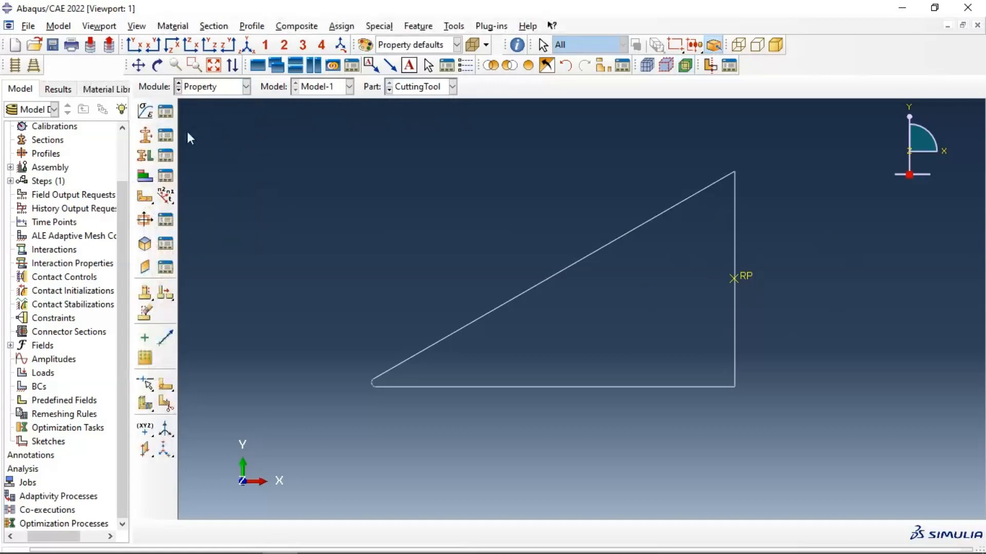
pyautogui.click(105, 89)
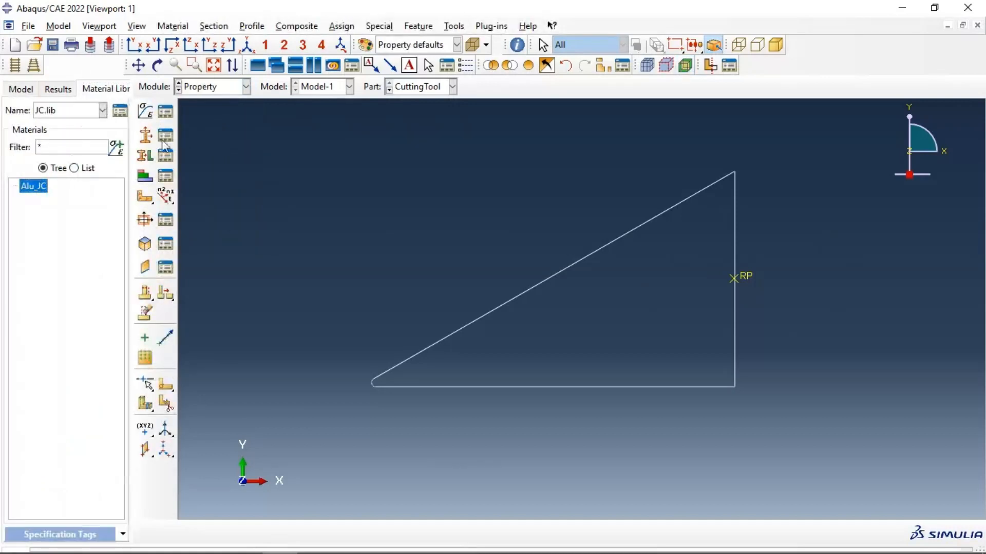
pyautogui.click(166, 112)
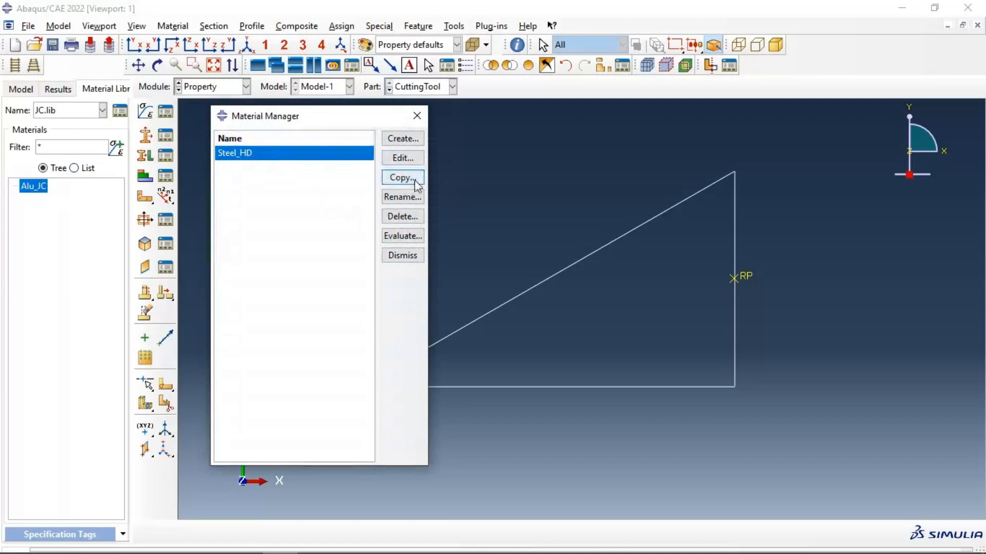
pyautogui.click(403, 197)
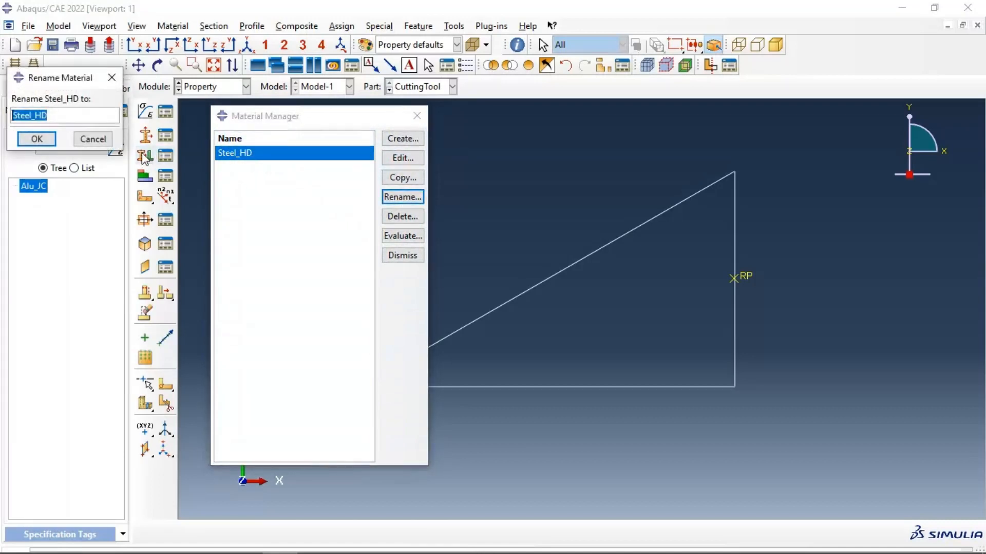
pyautogui.write('A')
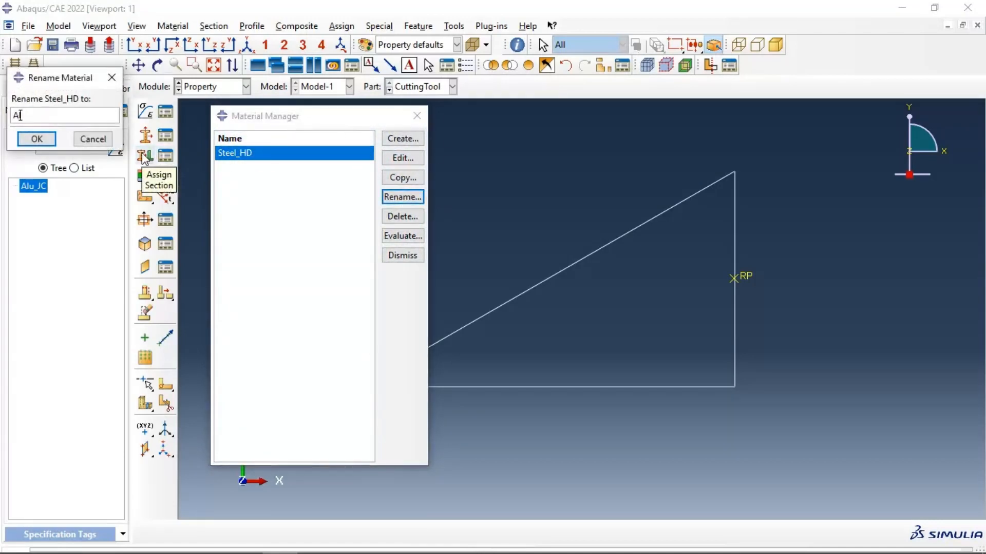
pyautogui.write('lu')
pyautogui.click(34, 140)
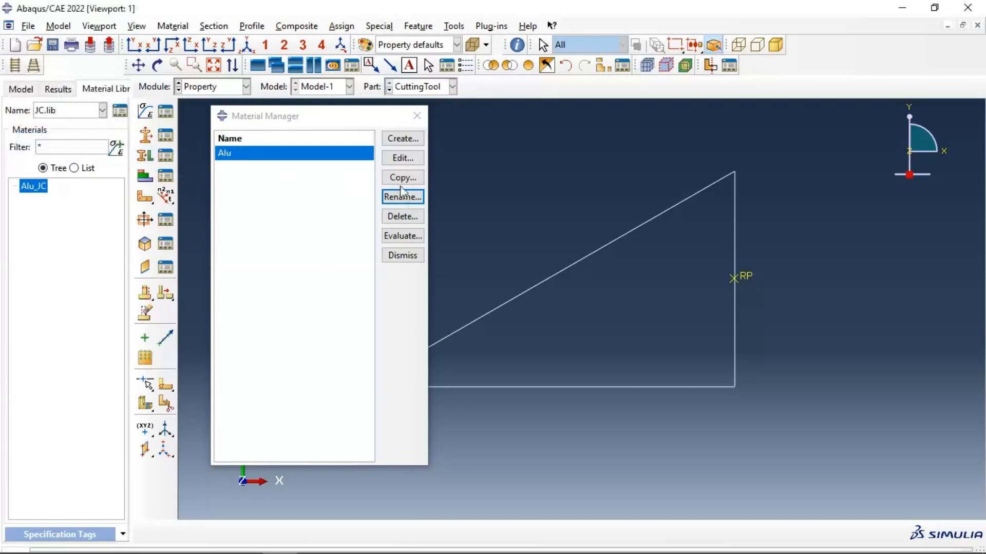
pyautogui.click(20, 89)
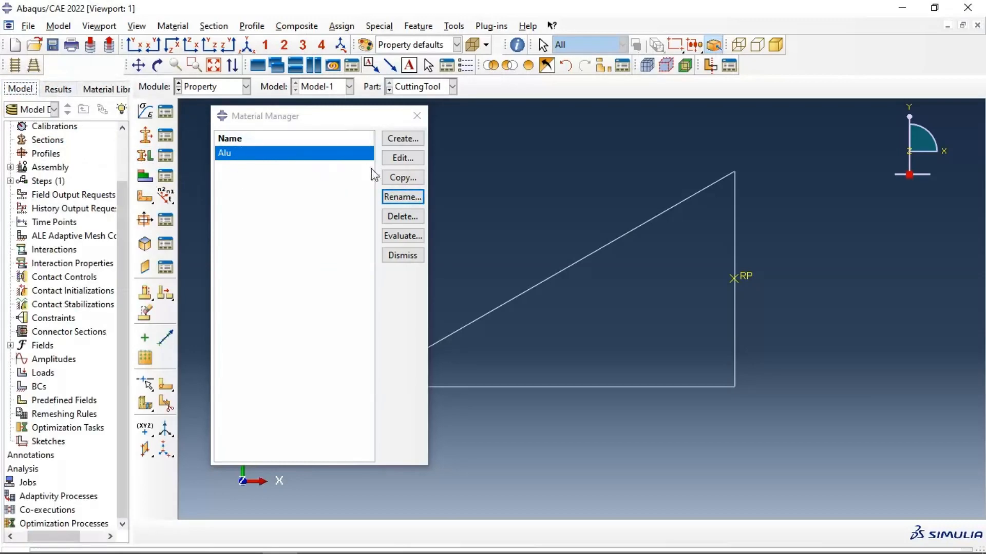
# Examine the Alu material's Elastic, Density, Johnson-Cook Damage and Damage Evolution data
pyautogui.click(399, 160)
pyautogui.moveTo(183, 47); pyautogui.dragTo(176, 30)
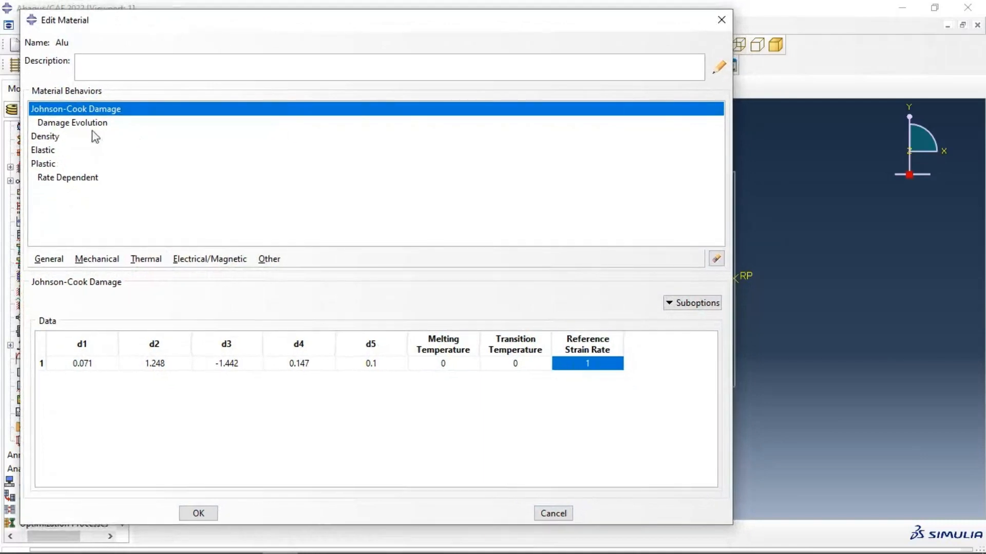
pyautogui.click(74, 125)
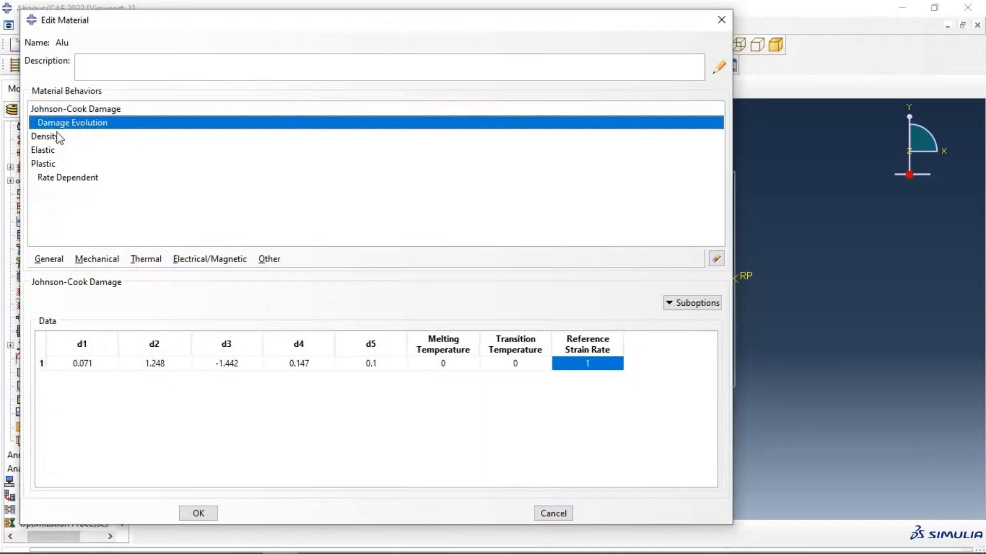
pyautogui.click(50, 138)
pyautogui.click(47, 150)
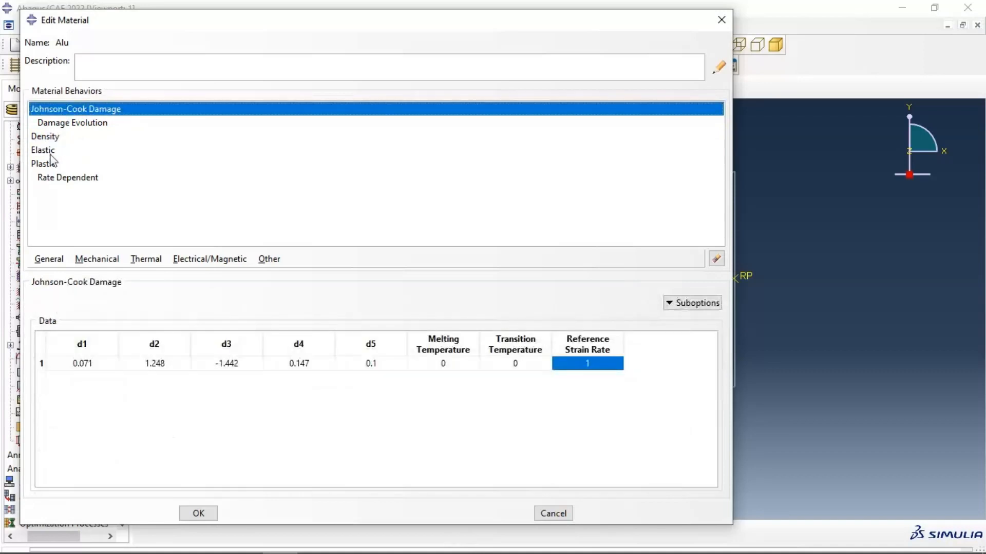
pyautogui.click(48, 154)
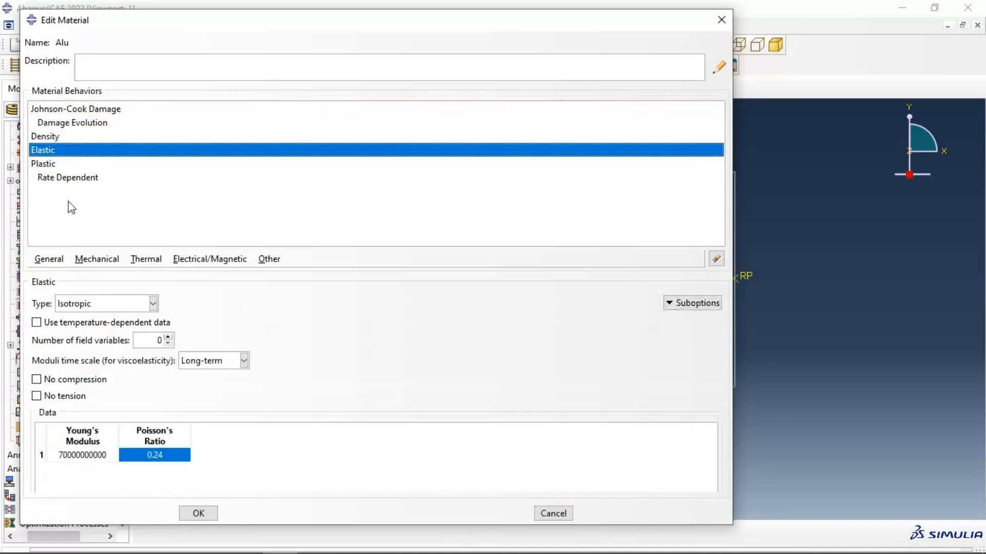
pyautogui.click(40, 138)
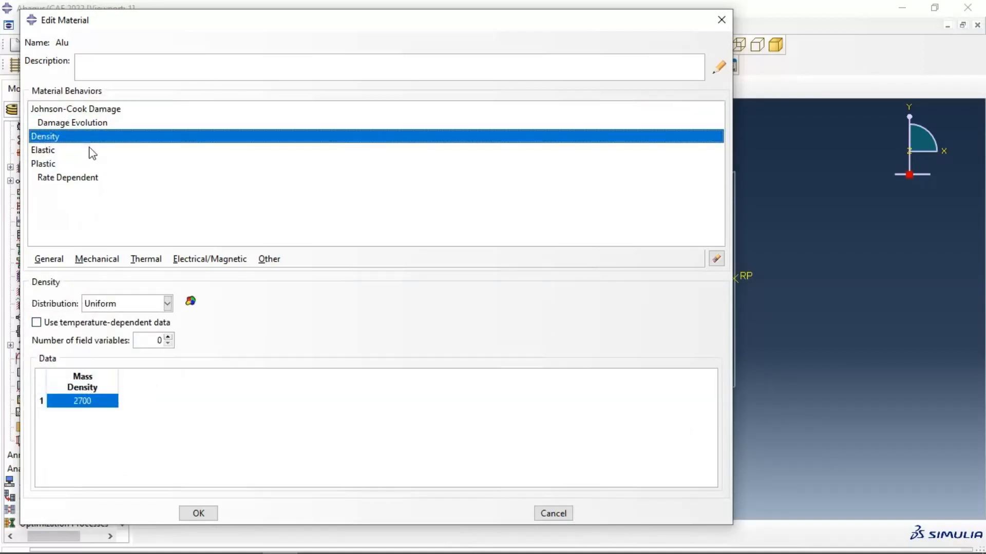
pyautogui.click(71, 112)
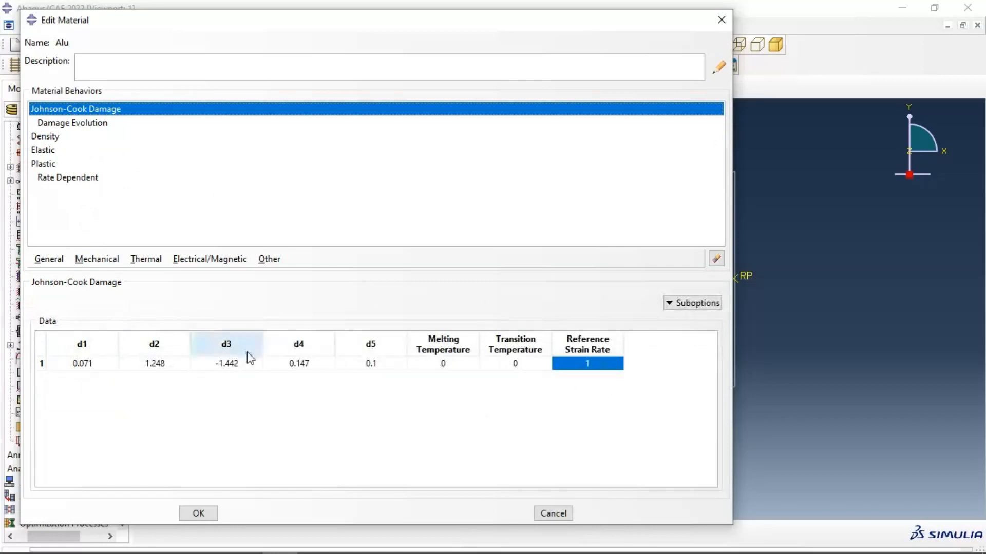
pyautogui.click(82, 123)
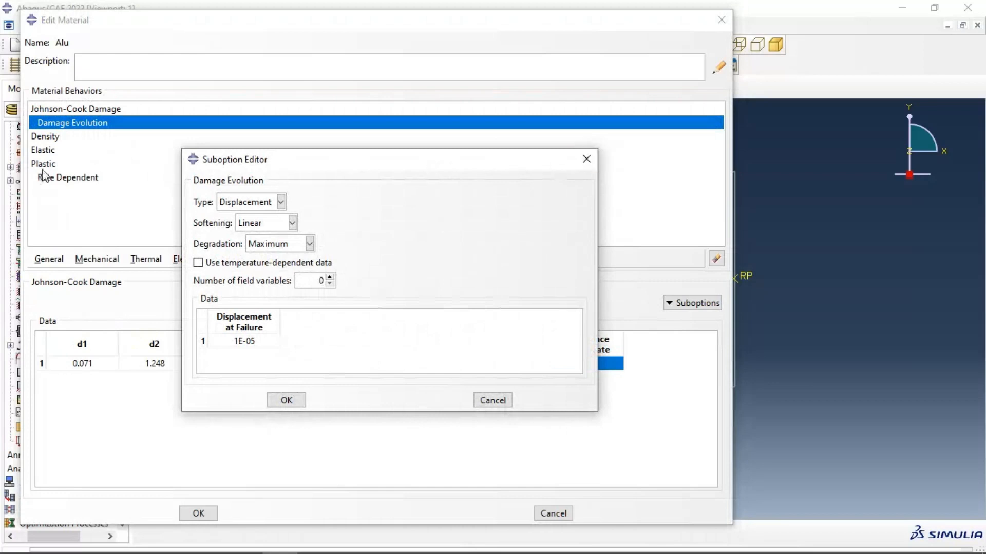
pyautogui.click(586, 159)
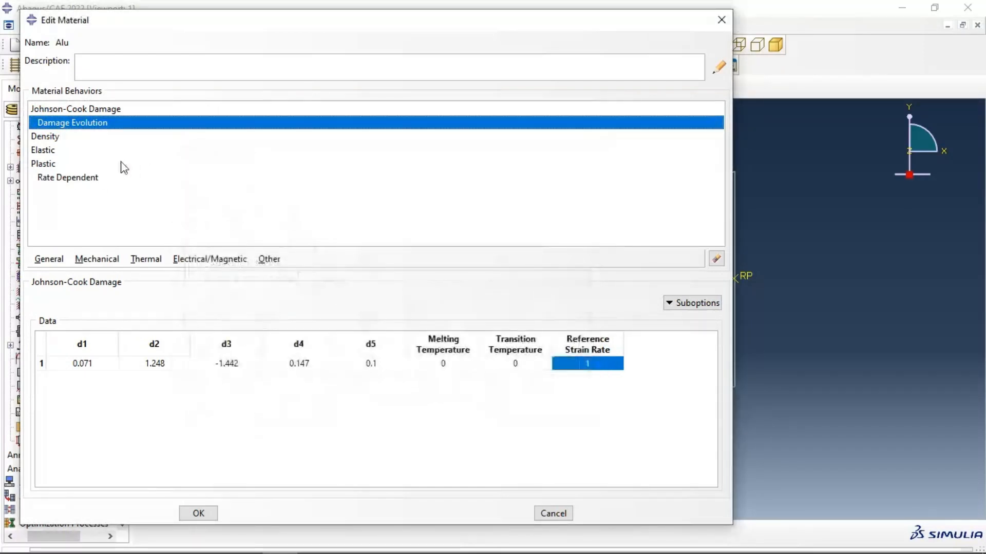
# Review the Alu material's Plastic and Rate Dependent data, and close the material editor and manager
pyautogui.click(42, 165)
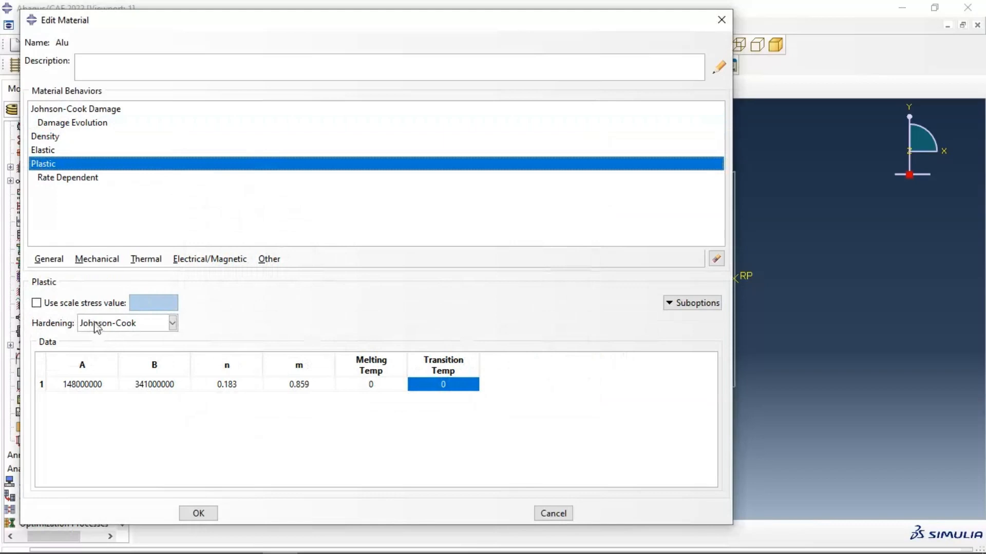
pyautogui.click(75, 178)
pyautogui.doubleClick(76, 180)
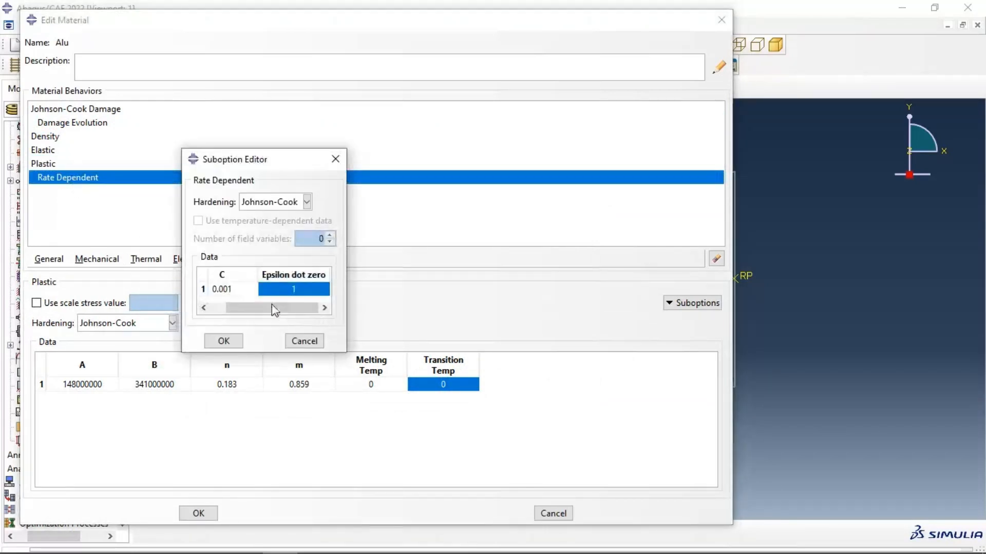
pyautogui.click(220, 341)
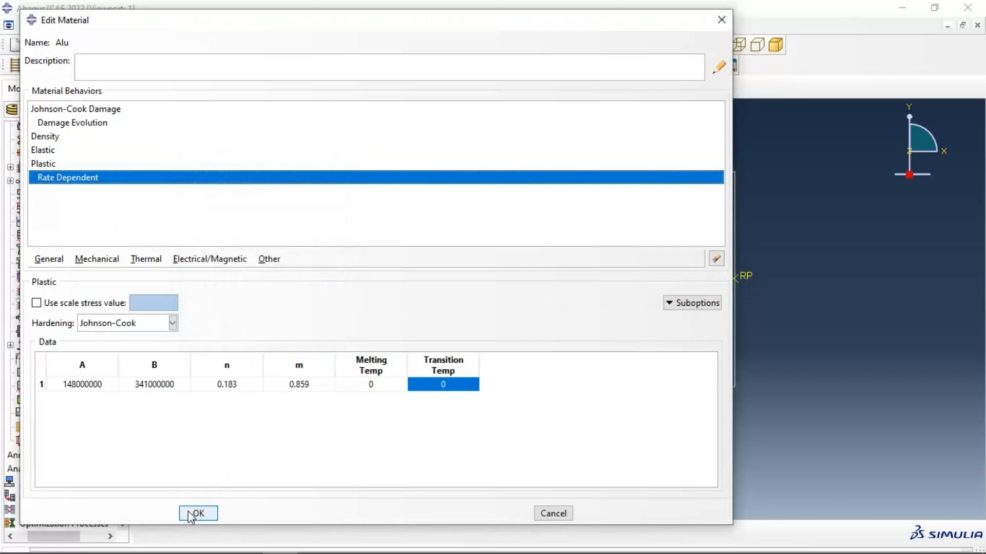
pyautogui.click(195, 514)
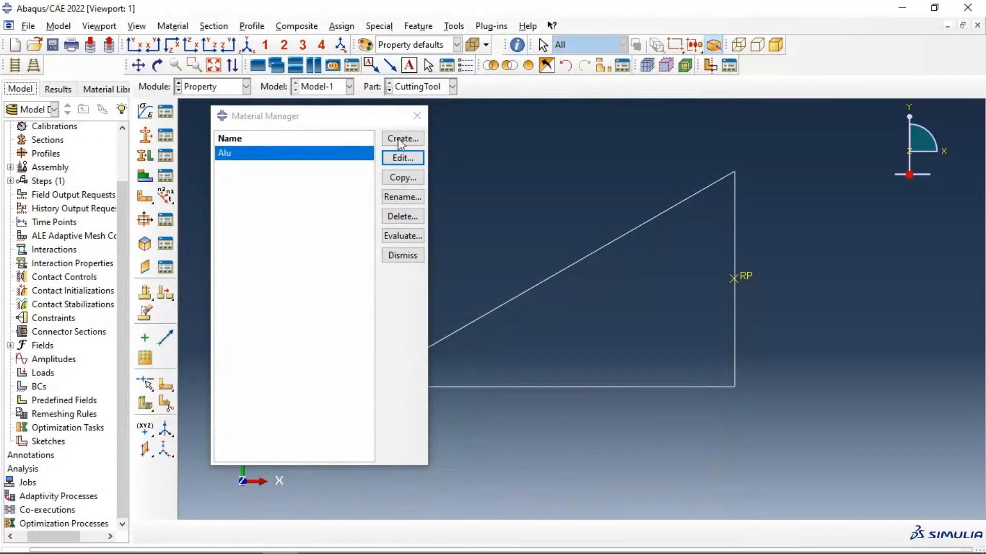
pyautogui.click(417, 116)
# Create a homogeneous shell section with the Alu material and a shell thickness value of 1
pyautogui.click(145, 136)
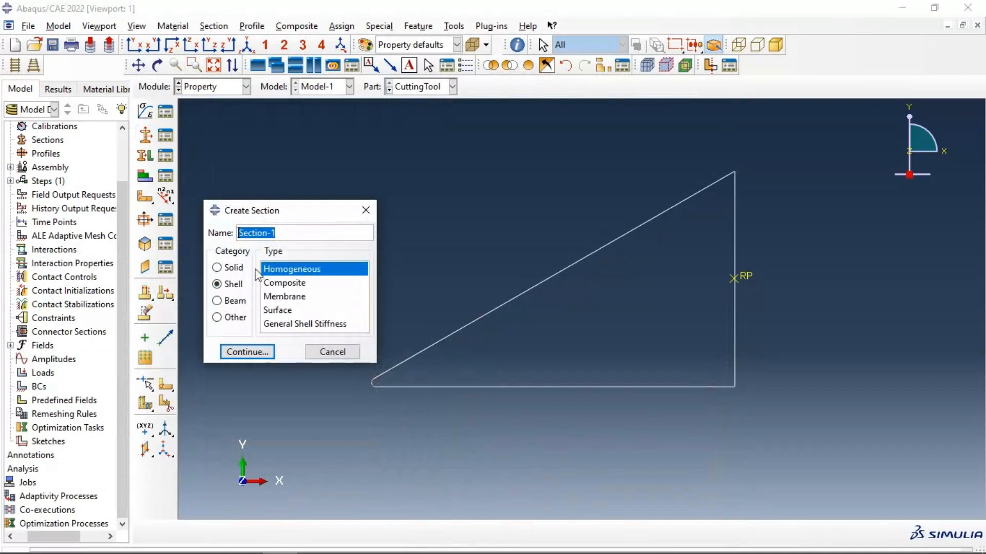
pyautogui.click(217, 267)
pyautogui.click(218, 284)
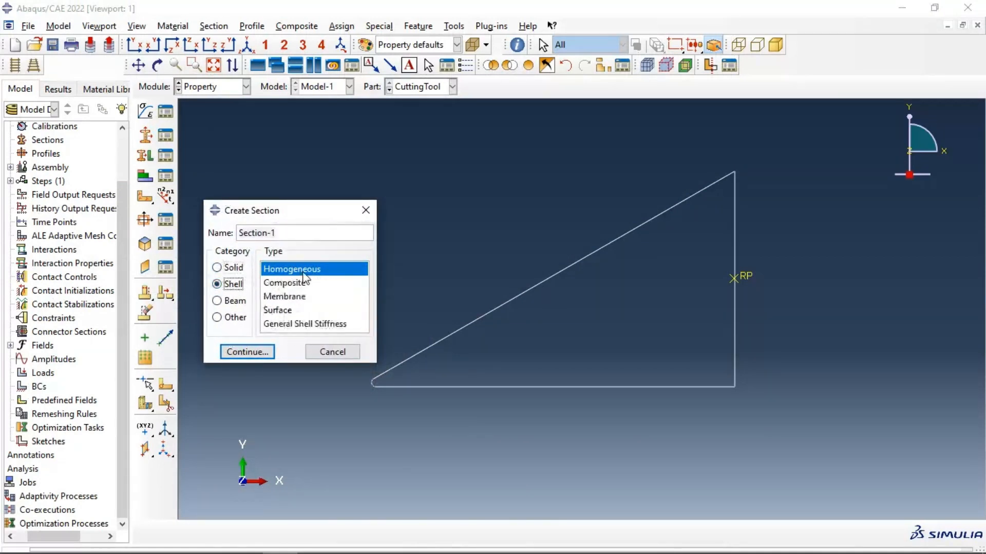
pyautogui.click(258, 354)
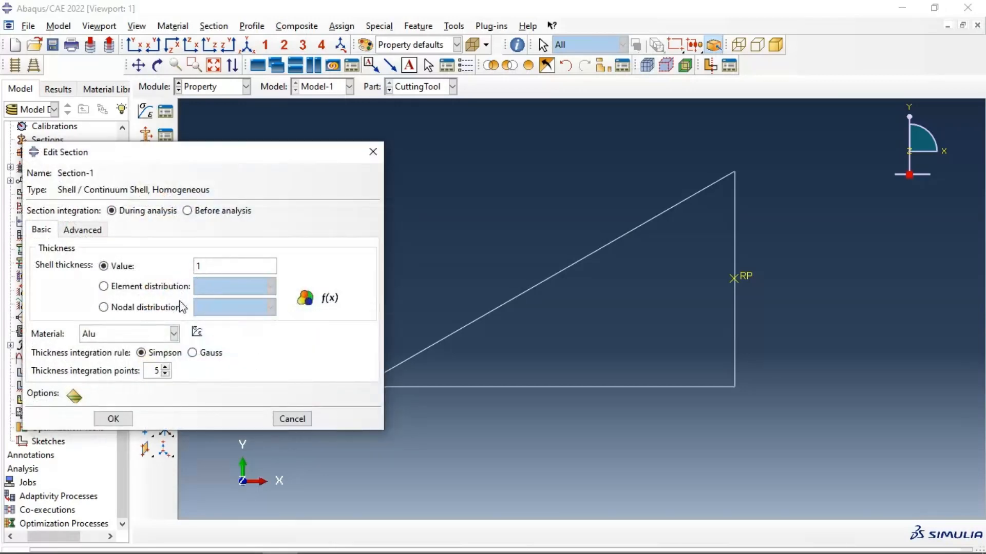
pyautogui.click(114, 419)
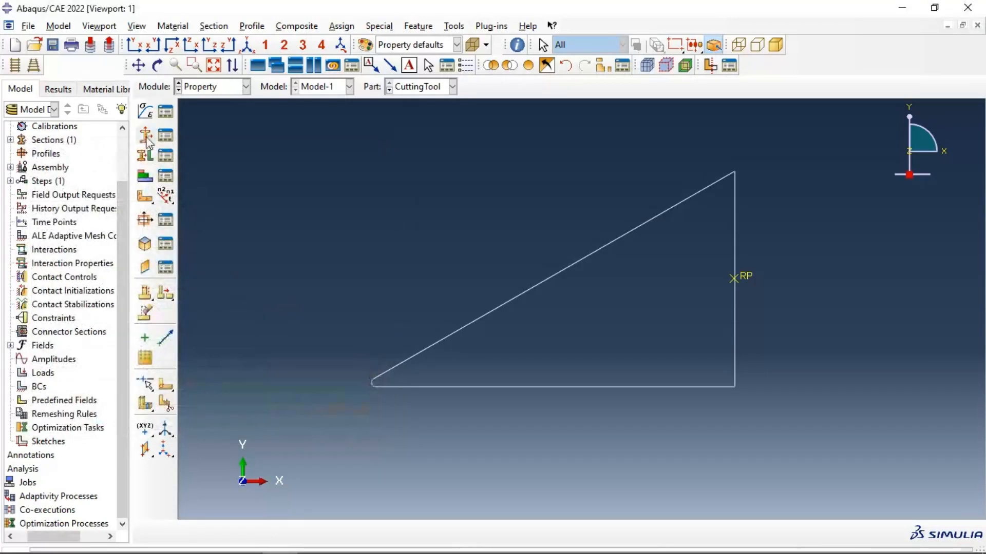
# Make WorkPiece the current part in the Property module
pyautogui.click(146, 137)
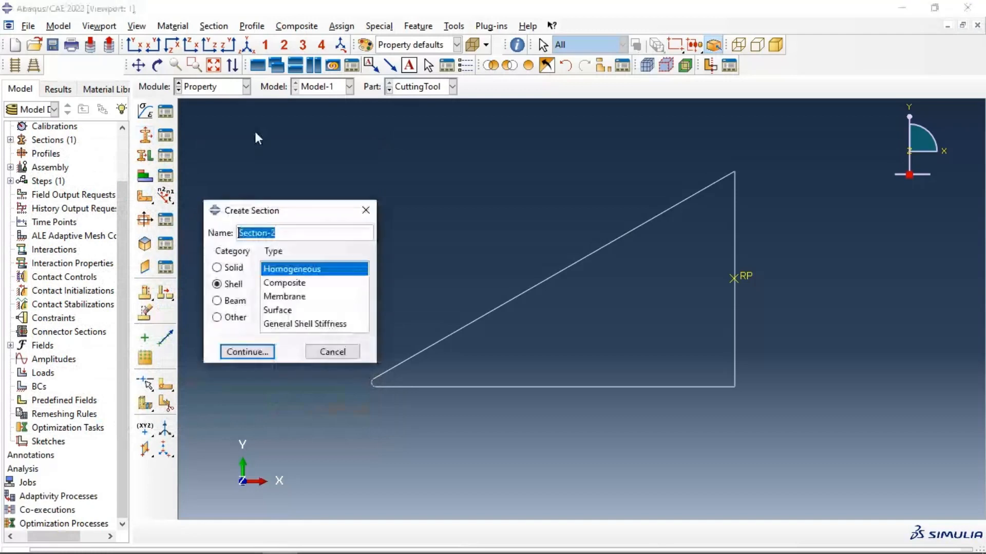
pyautogui.click(365, 210)
pyautogui.click(426, 88)
pyautogui.click(423, 117)
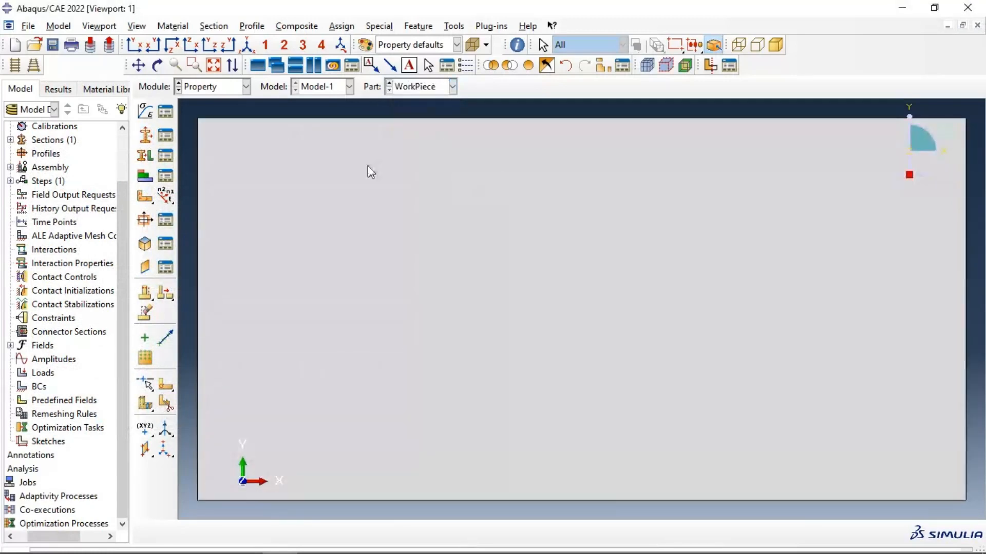
pyautogui.click(146, 159)
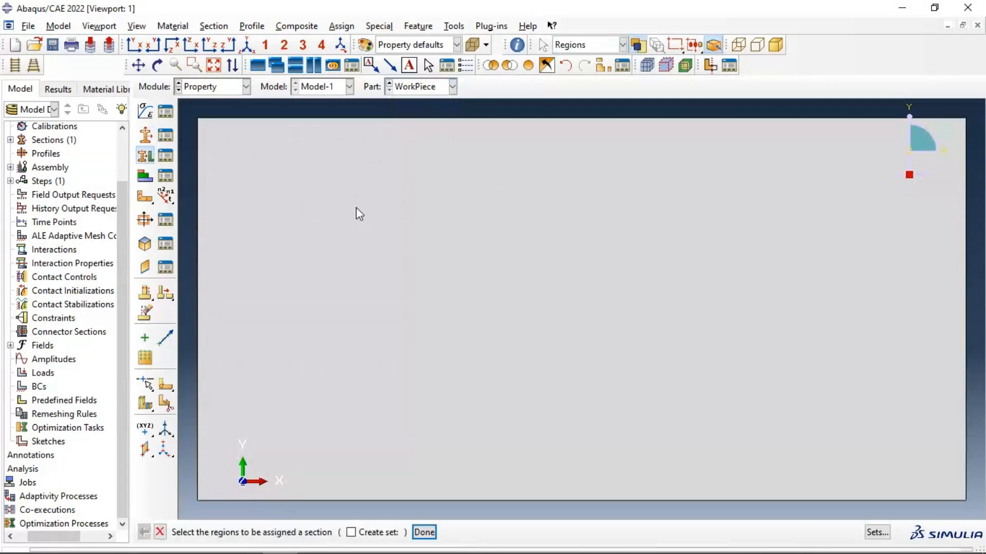
pyautogui.click(455, 434)
pyautogui.click(424, 532)
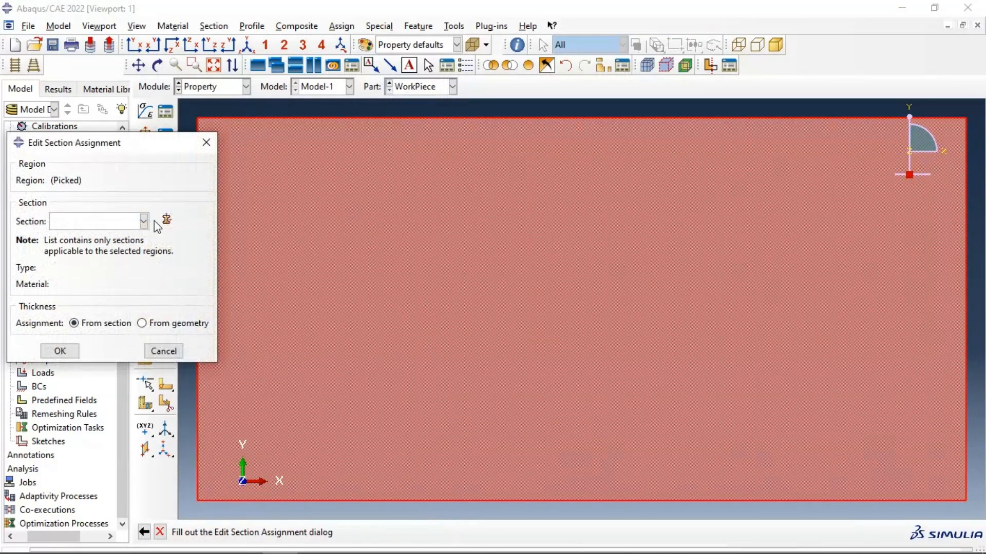
pyautogui.click(206, 142)
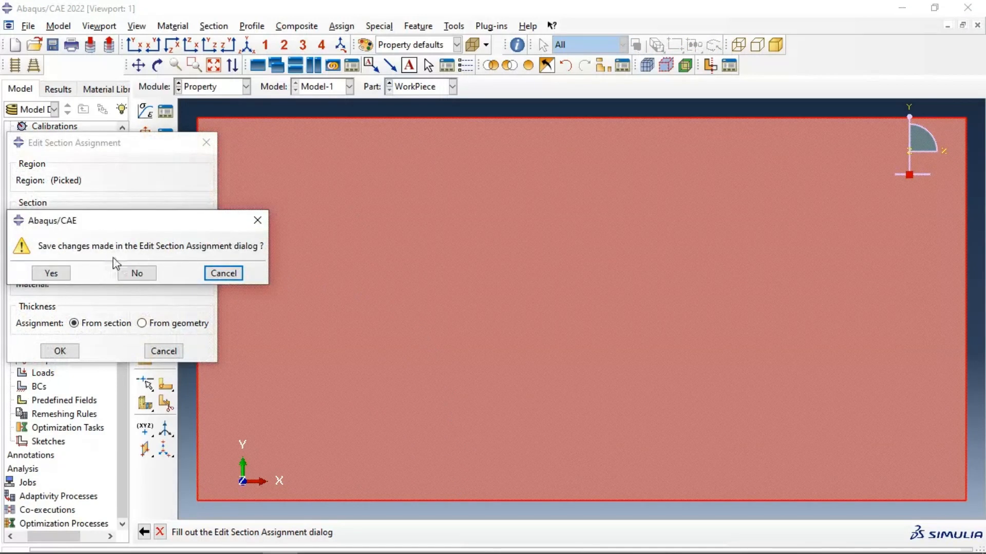
pyautogui.click(137, 273)
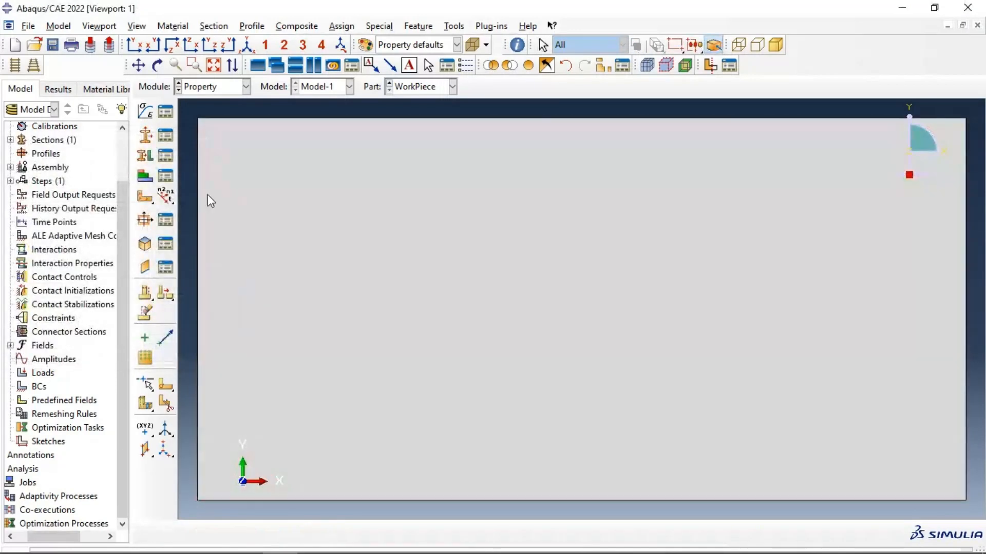
# Create a homogeneous solid section using the Alu material, leaving the plane stress/strain thickness option off
pyautogui.click(145, 135)
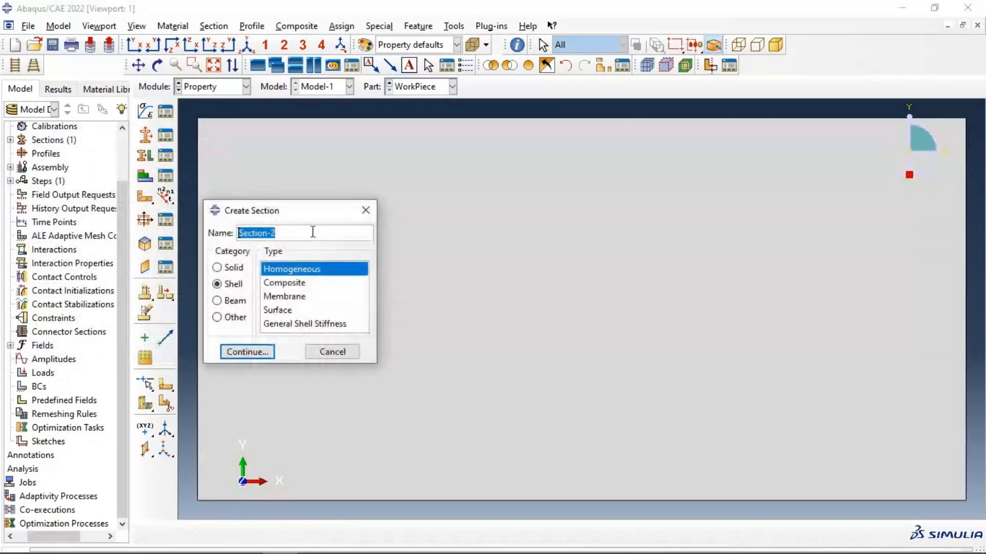
pyautogui.click(217, 268)
pyautogui.click(217, 283)
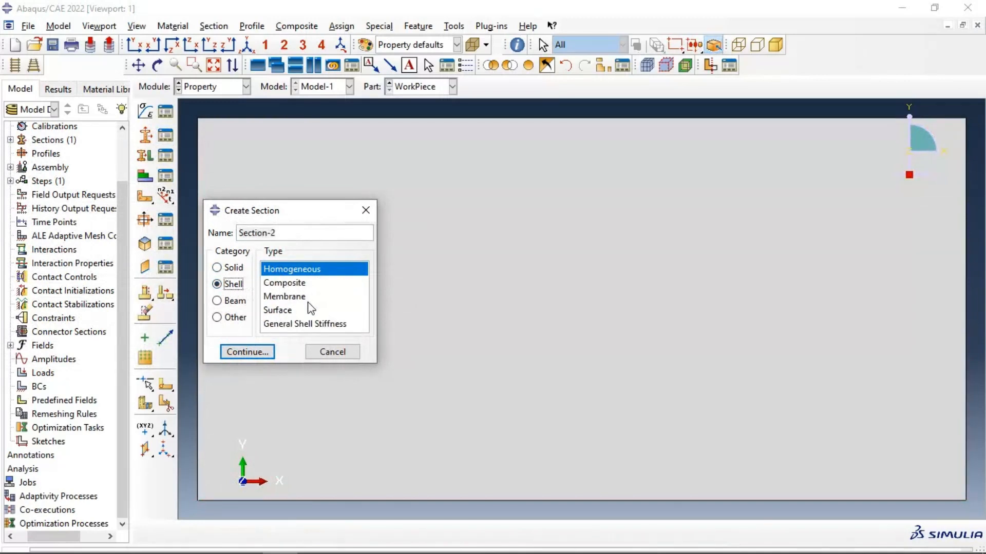
pyautogui.click(225, 267)
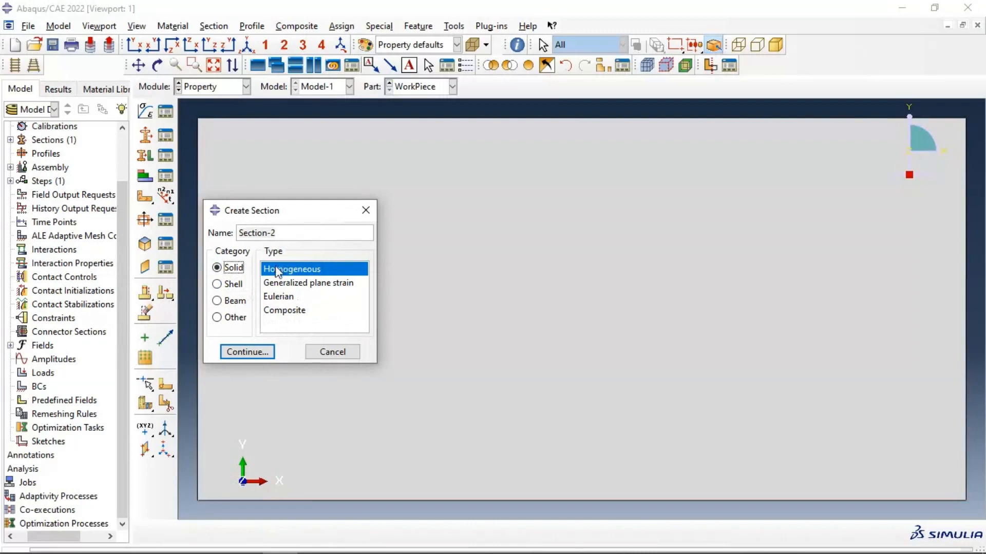
pyautogui.click(248, 352)
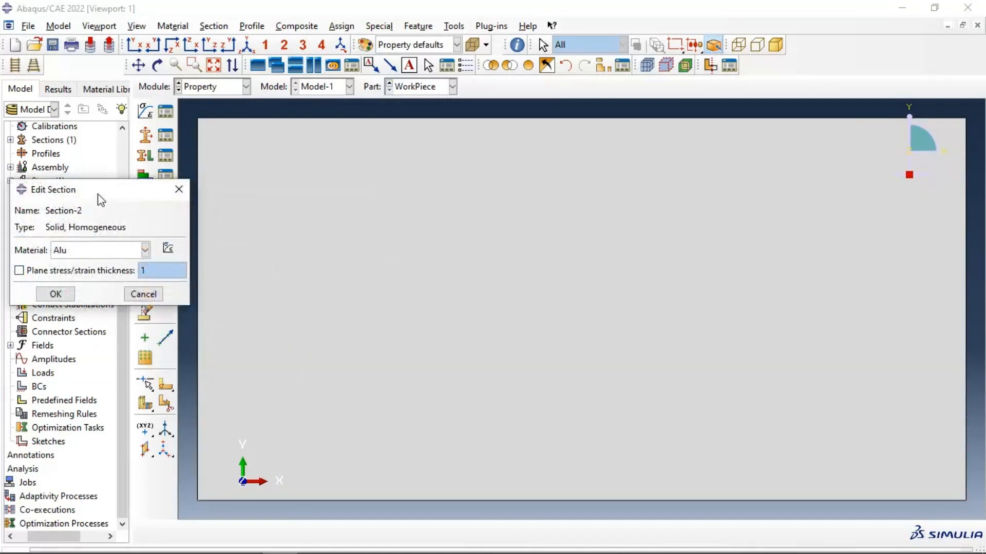
pyautogui.moveTo(101, 199); pyautogui.dragTo(154, 173)
pyautogui.click(109, 267)
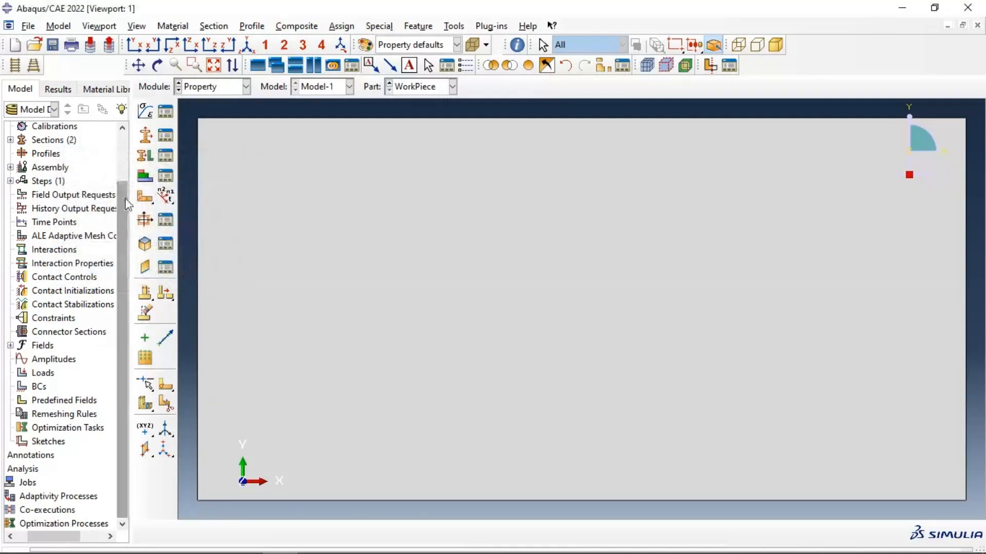
pyautogui.click(146, 135)
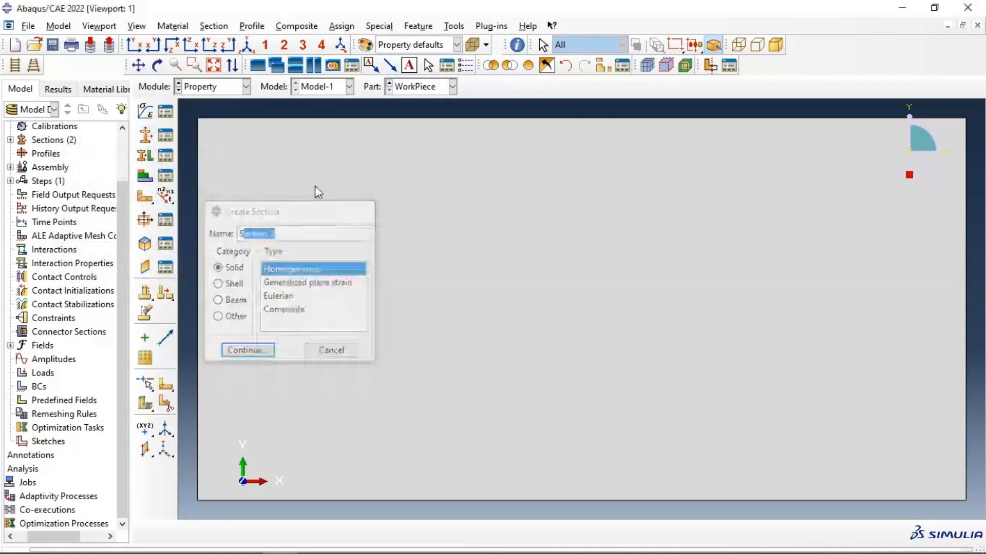
pyautogui.click(145, 177)
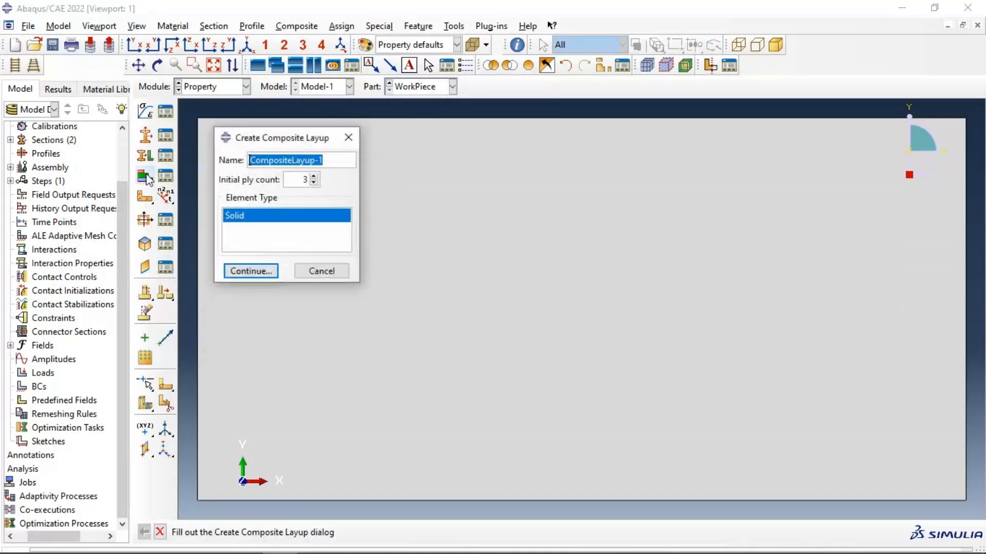
pyautogui.click(348, 139)
# Assign the homogeneous solid Alu section to the whole WorkPiece face with thickness from section, and check the list of defined sections
pyautogui.click(145, 156)
pyautogui.click(394, 481)
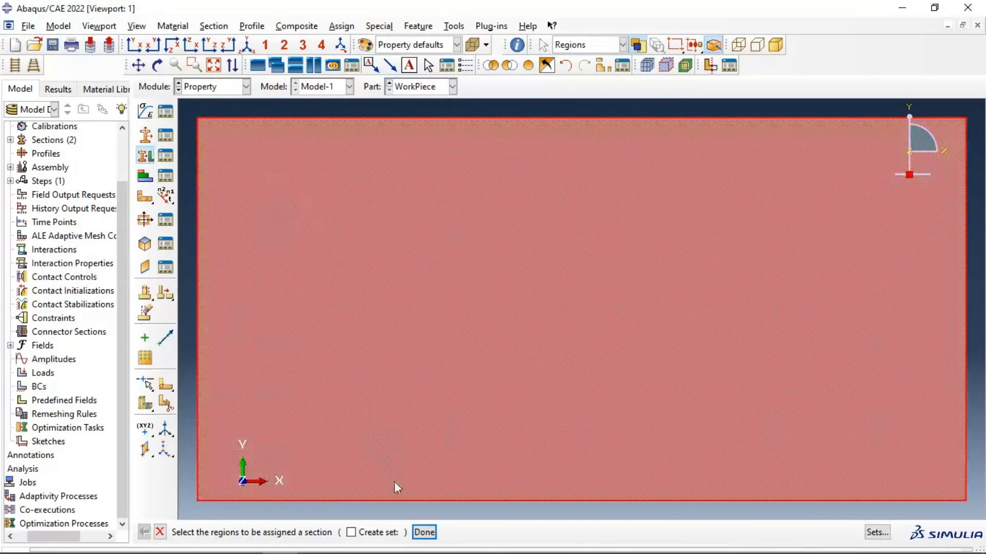
pyautogui.click(424, 532)
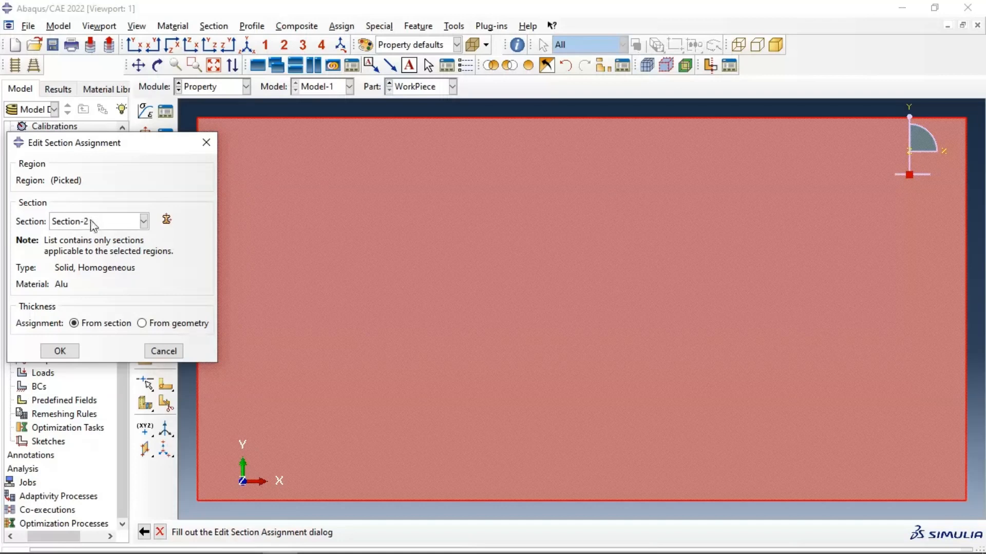
pyautogui.click(92, 225)
pyautogui.click(88, 236)
pyautogui.click(60, 351)
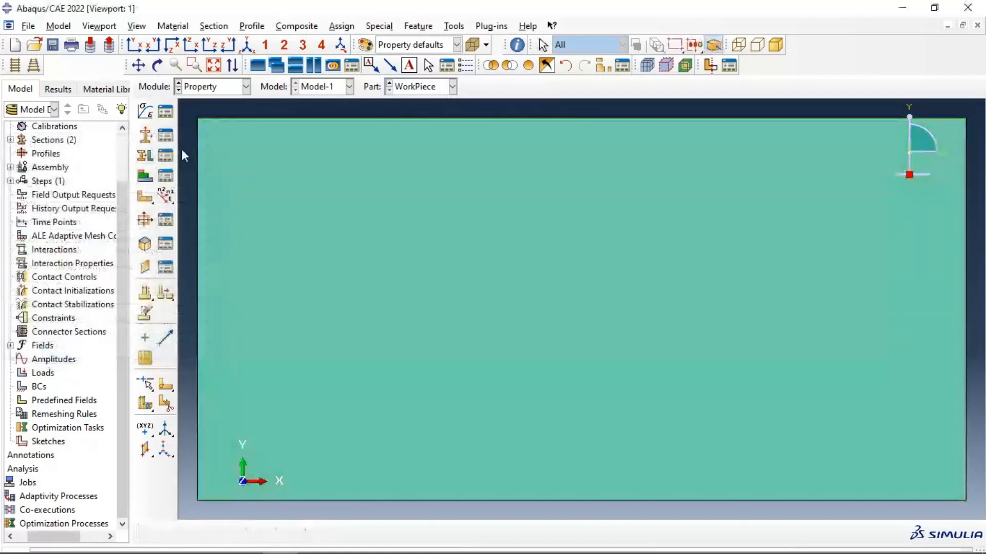
pyautogui.click(165, 133)
pyautogui.click(181, 133)
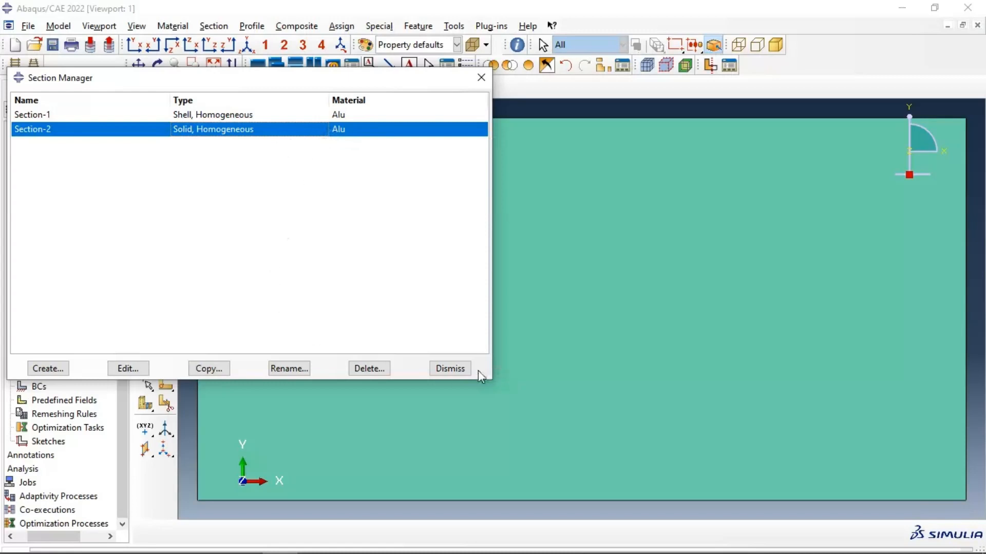
pyautogui.click(464, 369)
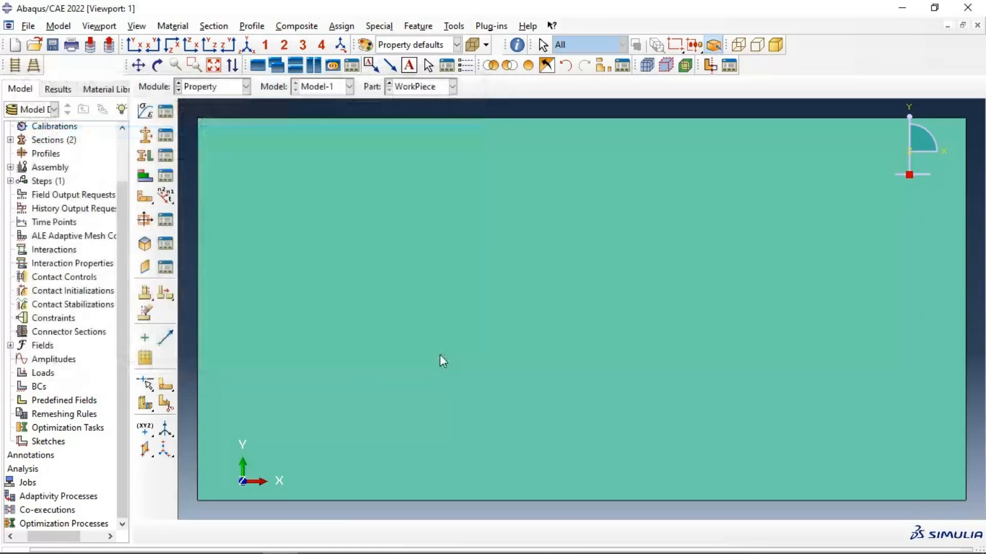
# Switch to the Part module and sketch a horizontal face-partition line at y = 0.004, extending past both sides of the WorkPiece
pyautogui.click(212, 87)
pyautogui.click(257, 115)
pyautogui.click(213, 91)
pyautogui.click(204, 103)
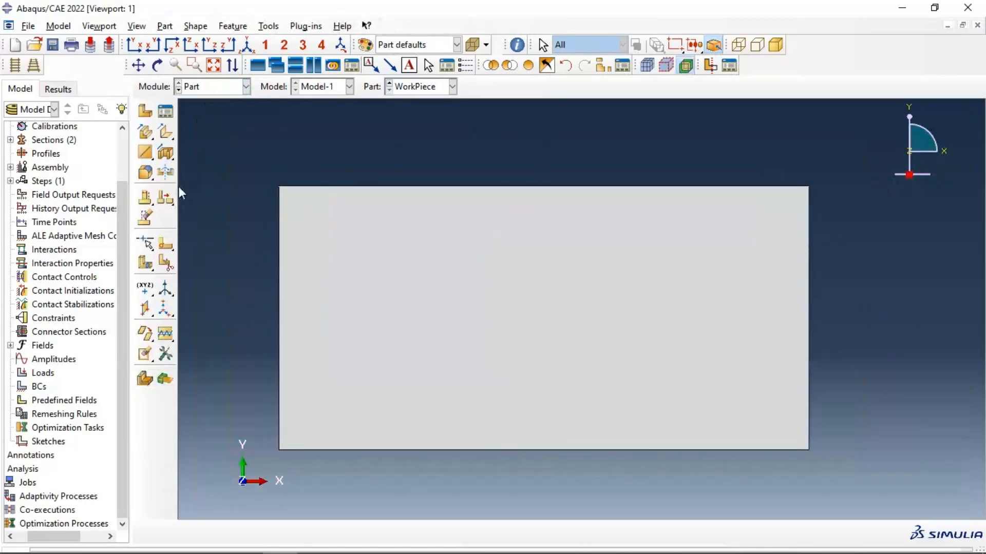
pyautogui.click(167, 247)
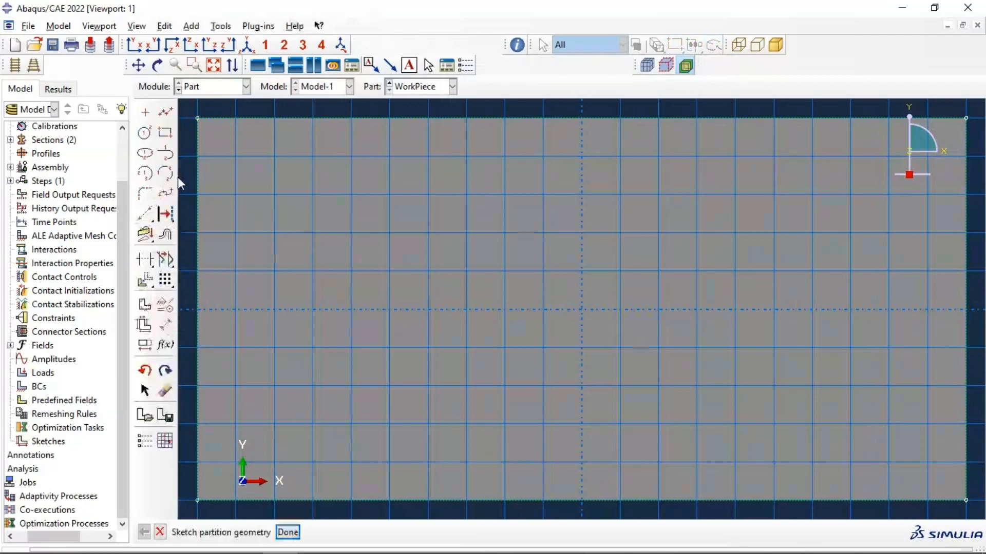
pyautogui.click(165, 112)
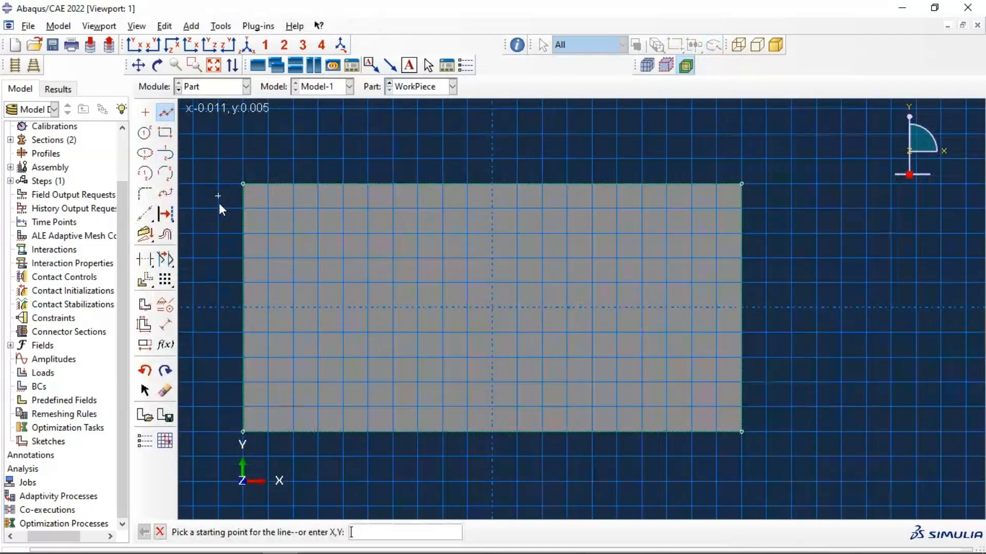
pyautogui.click(218, 208)
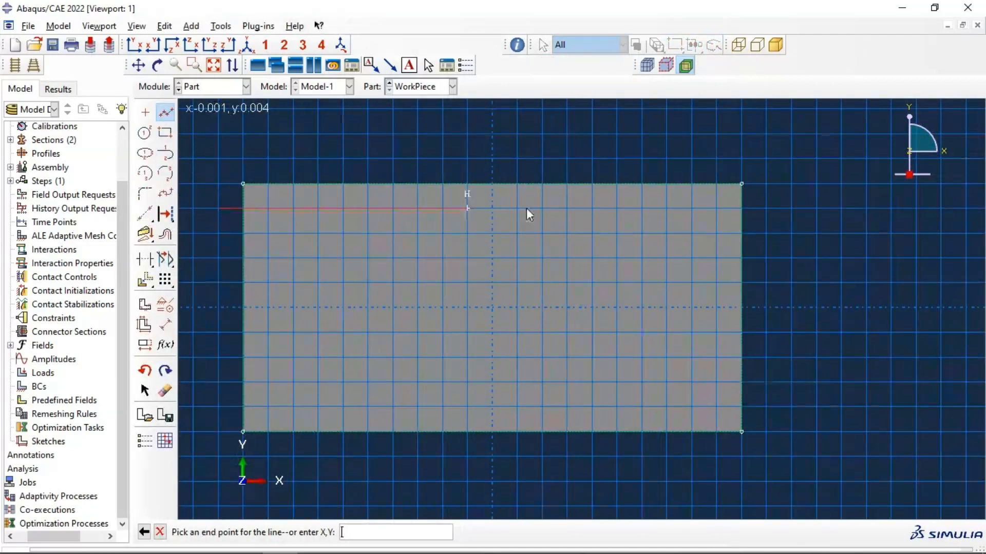
pyautogui.click(751, 216)
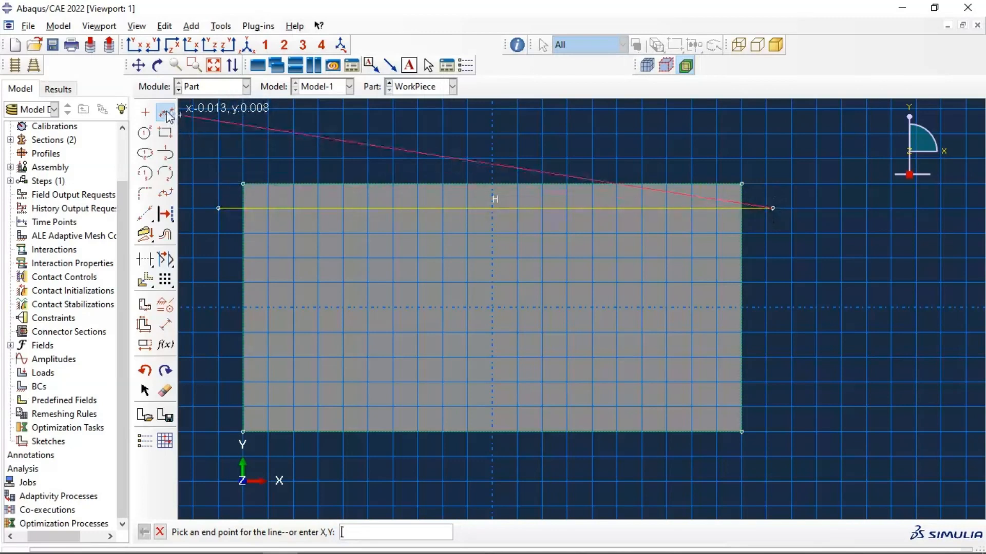
pyautogui.press('Escape')
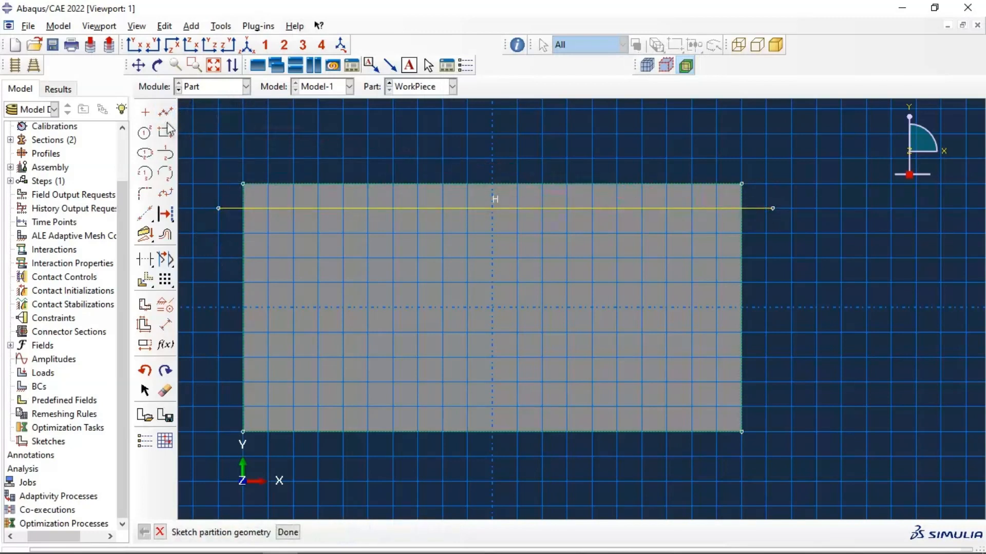
# Sketch a second horizontal line across the WorkPiece two grid squares below the first, and complete the face partition
pyautogui.click(166, 112)
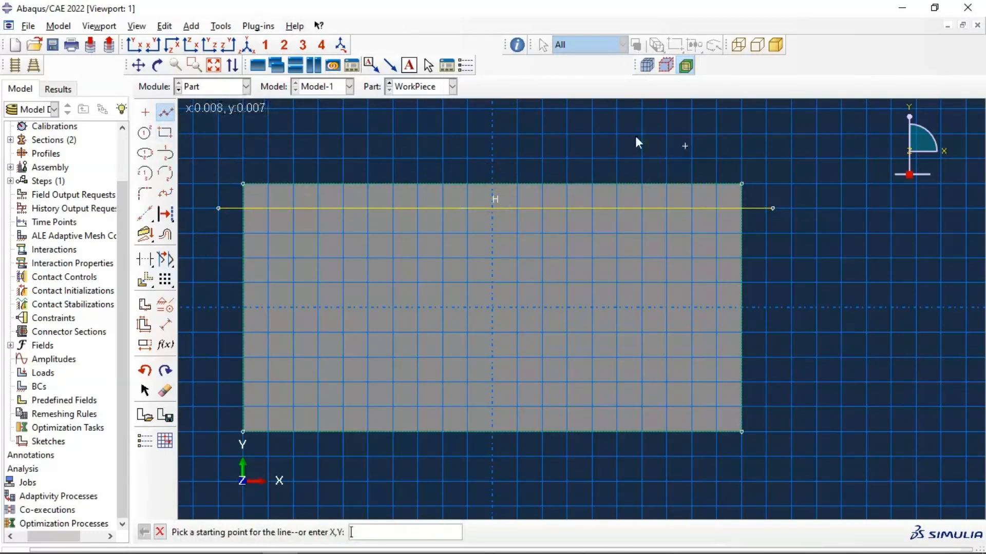
pyautogui.click(218, 258)
pyautogui.click(754, 259)
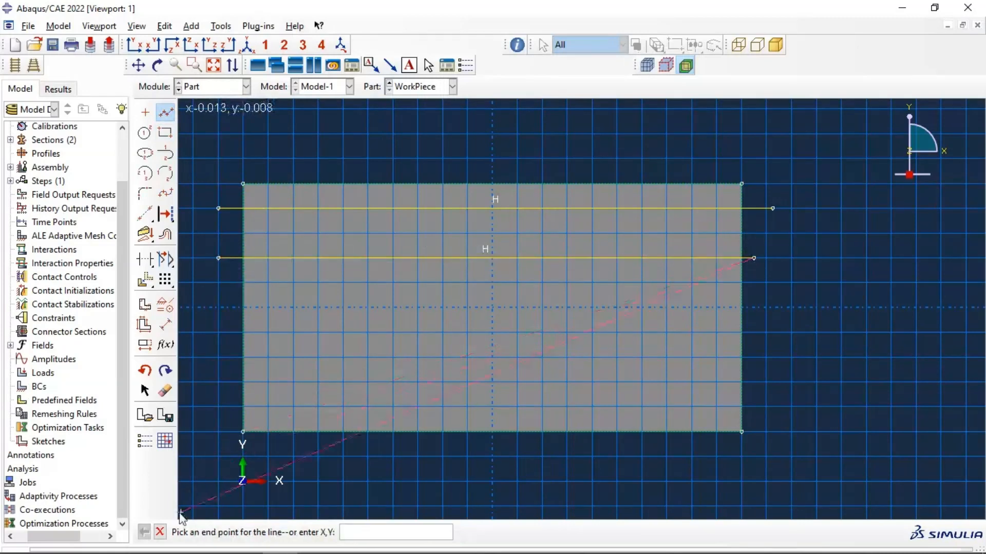
pyautogui.click(160, 533)
pyautogui.click(285, 534)
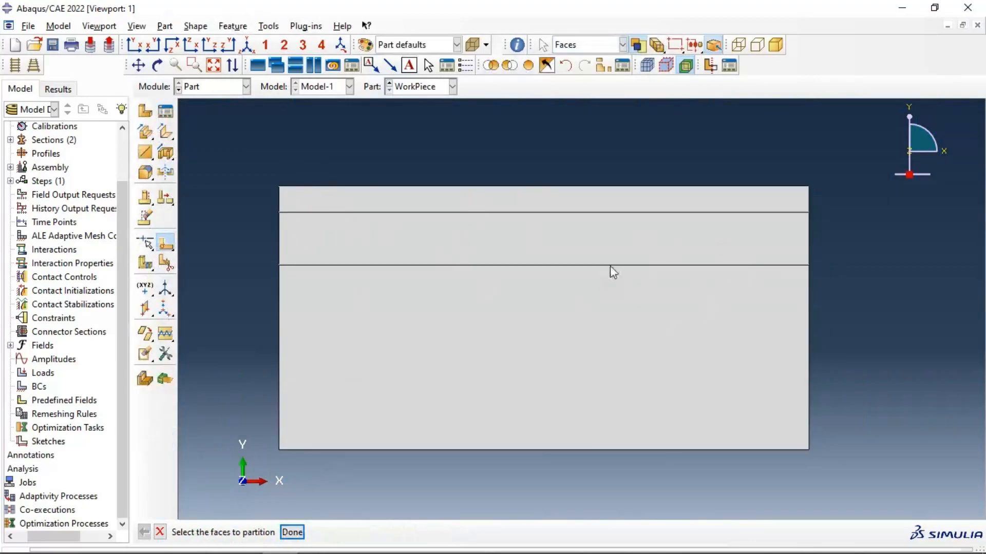
# Switch to the Assembly module and create dependent instances of the CuttingTool and WorkPiece parts
pyautogui.click(198, 87)
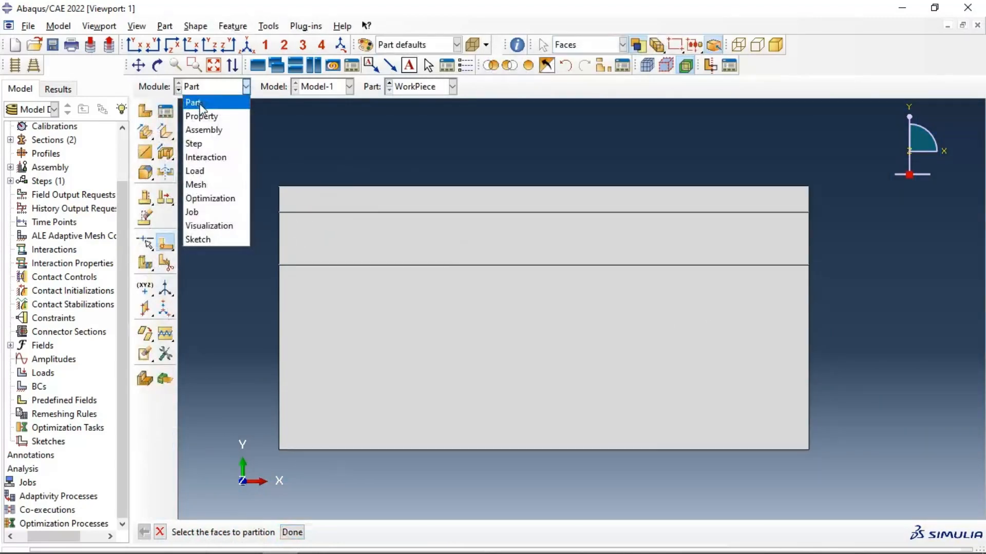
pyautogui.click(203, 130)
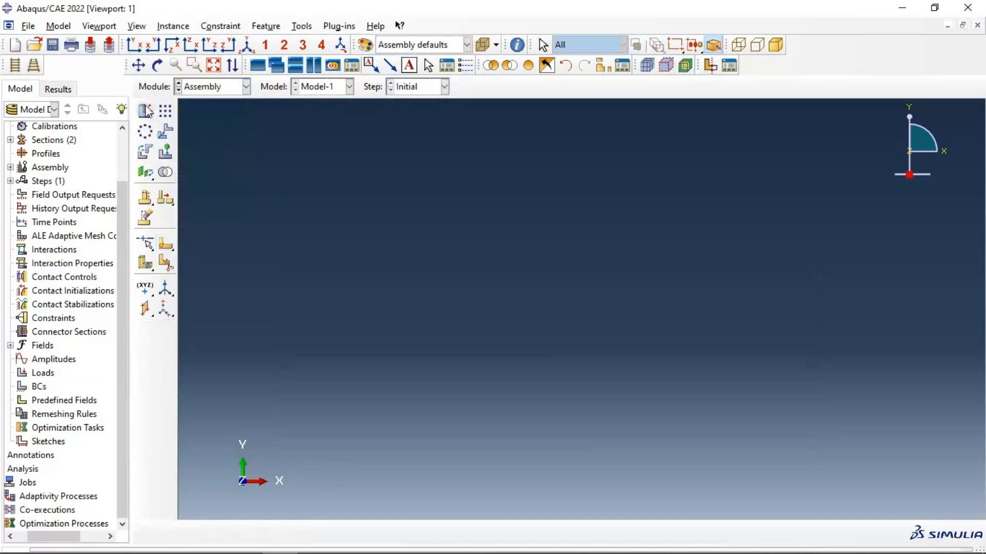
pyautogui.click(145, 111)
pyautogui.moveTo(71, 147); pyautogui.dragTo(85, 189)
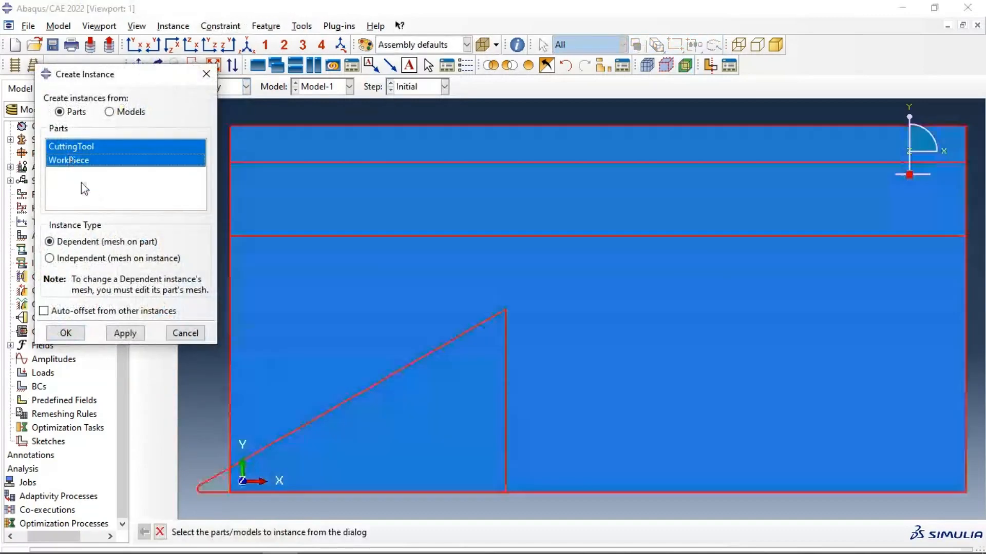
pyautogui.click(125, 333)
pyautogui.click(185, 334)
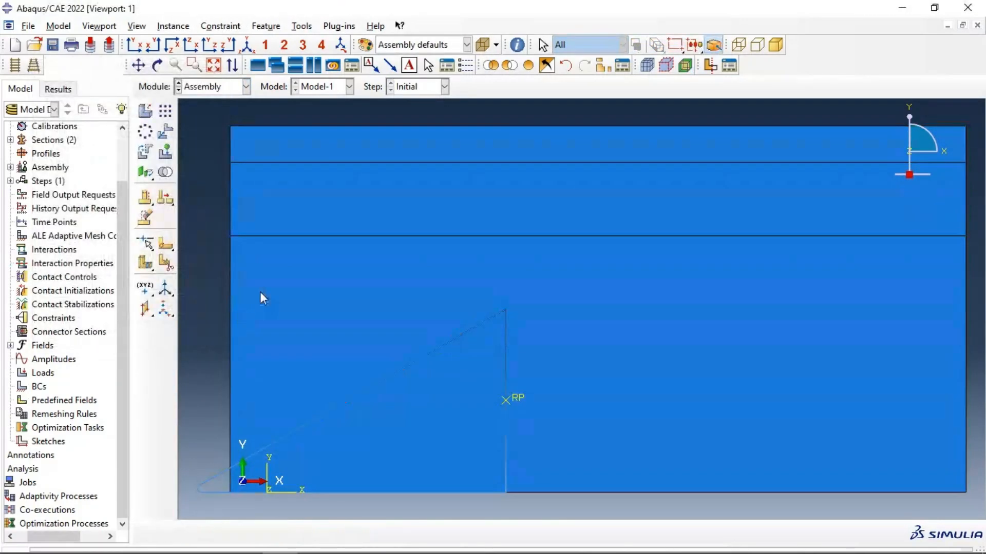
# Translate the CuttingTool instance from the midpoint of its rounded tip to the right end of the WorkPiece's upper partition line
pyautogui.click(165, 132)
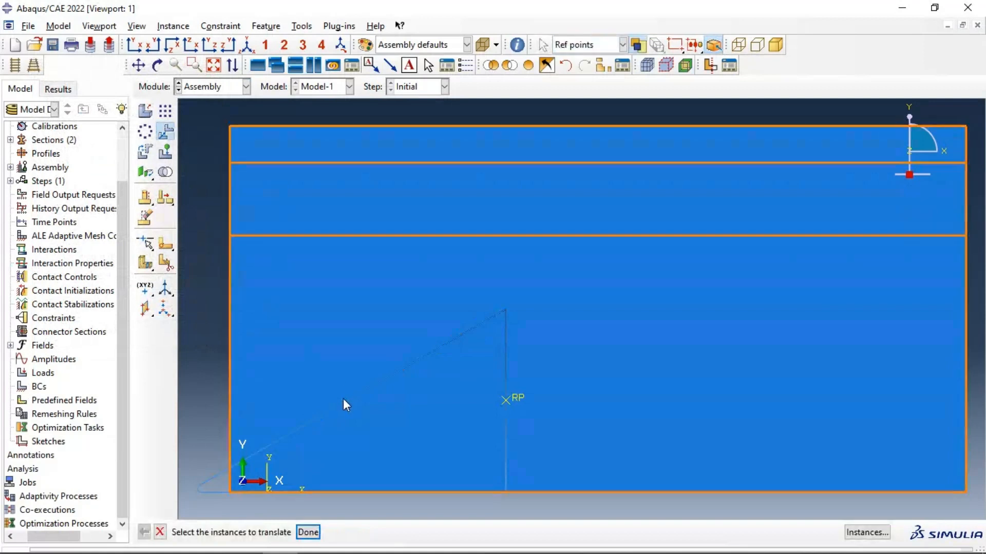
pyautogui.click(199, 486)
pyautogui.click(308, 533)
pyautogui.scroll(3, 371, 403)
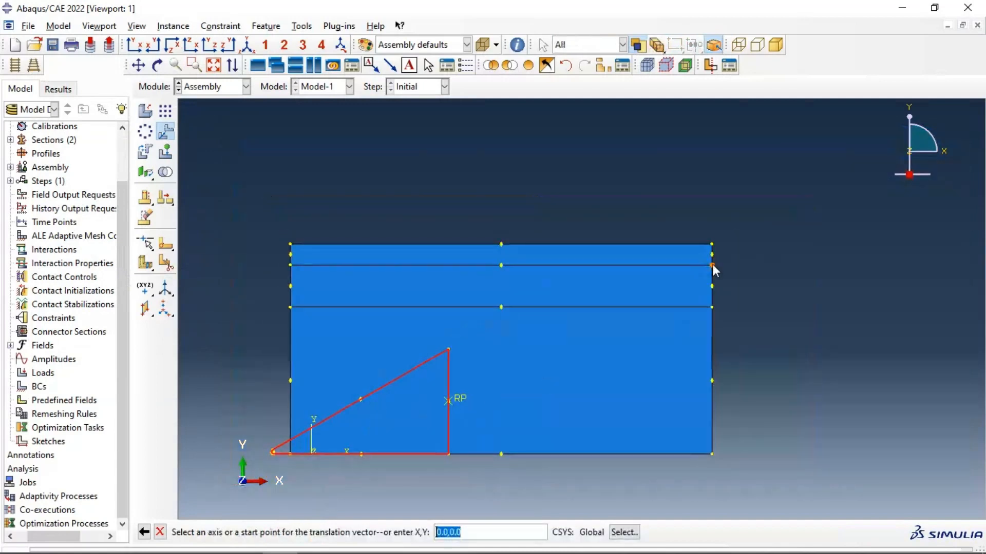
pyautogui.click(712, 265)
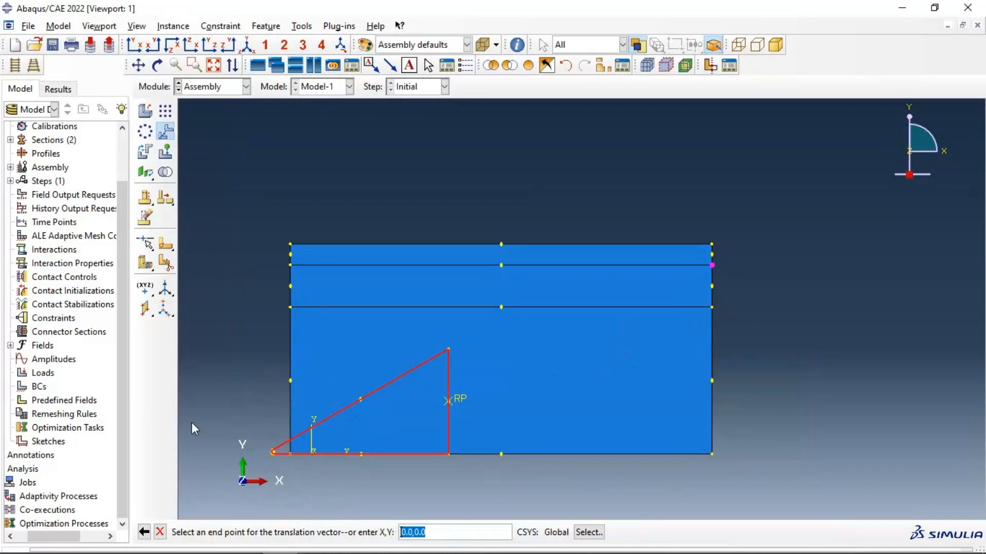
pyautogui.click(144, 532)
pyautogui.scroll(-5, 272, 452)
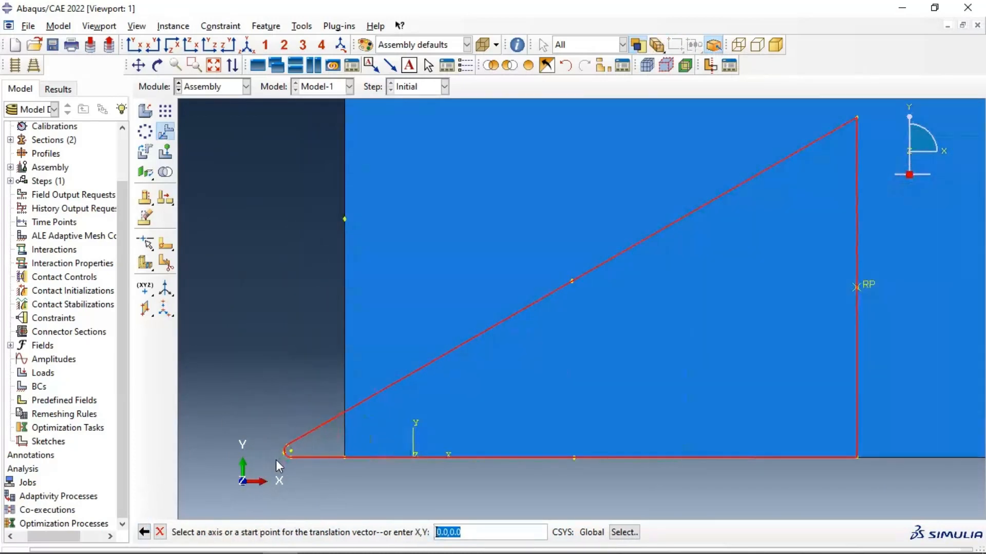
pyautogui.click(289, 447)
pyautogui.scroll(5, 284, 426)
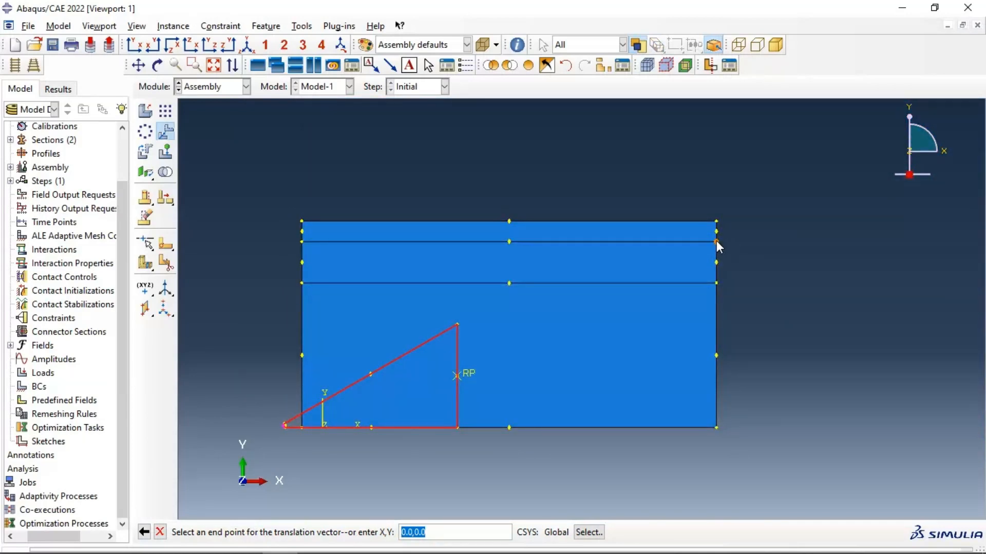
pyautogui.click(716, 242)
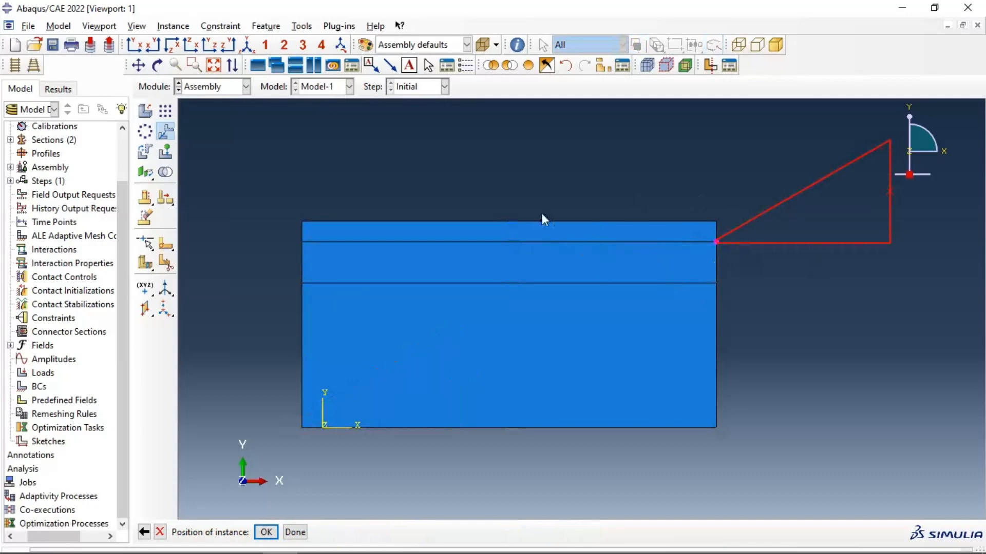
pyautogui.click(266, 531)
# Translate the CuttingTool instance upward, using the lower end of its tip arc as start point and the arc's centre as end point
pyautogui.scroll(-2, 731, 289)
pyautogui.scroll(-4, 731, 288)
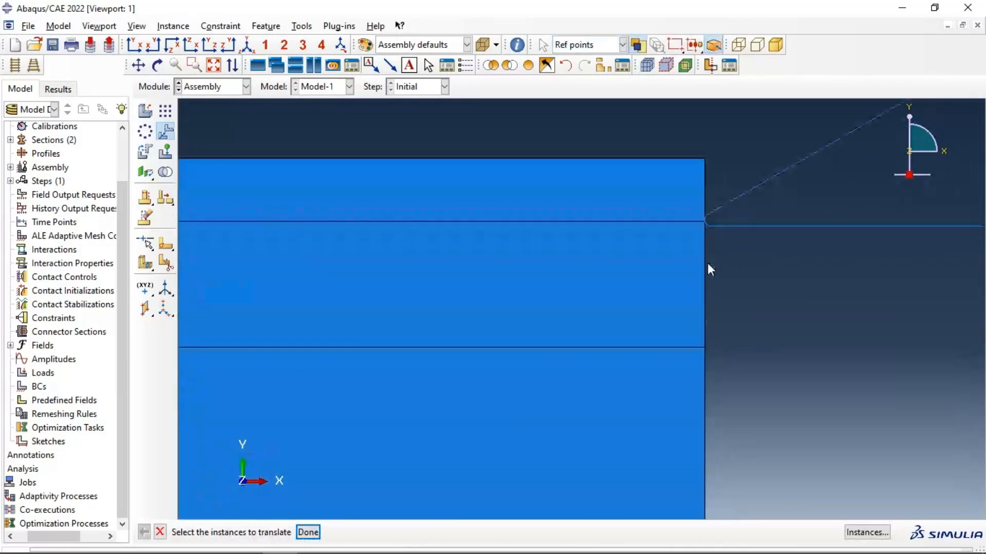
pyautogui.scroll(5, 718, 265)
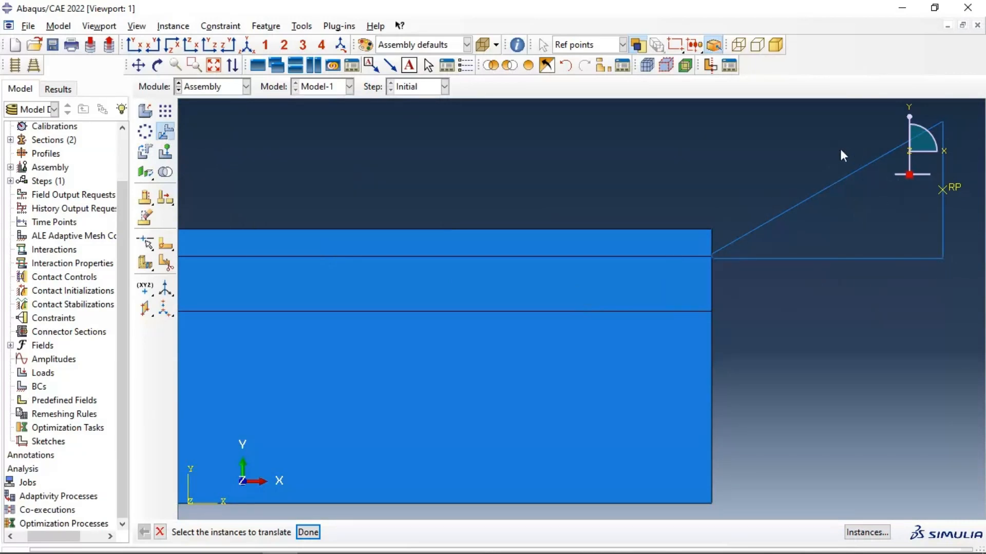
pyautogui.scroll(-2, 836, 149)
pyautogui.scroll(-3, 554, 388)
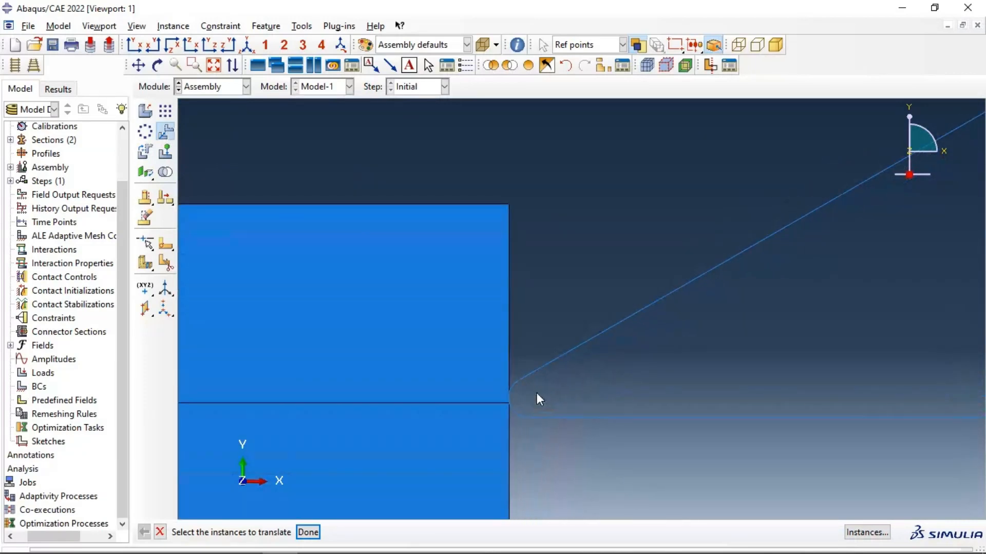
pyautogui.scroll(-1, 537, 392)
pyautogui.scroll(1, 574, 388)
pyautogui.scroll(4, 617, 365)
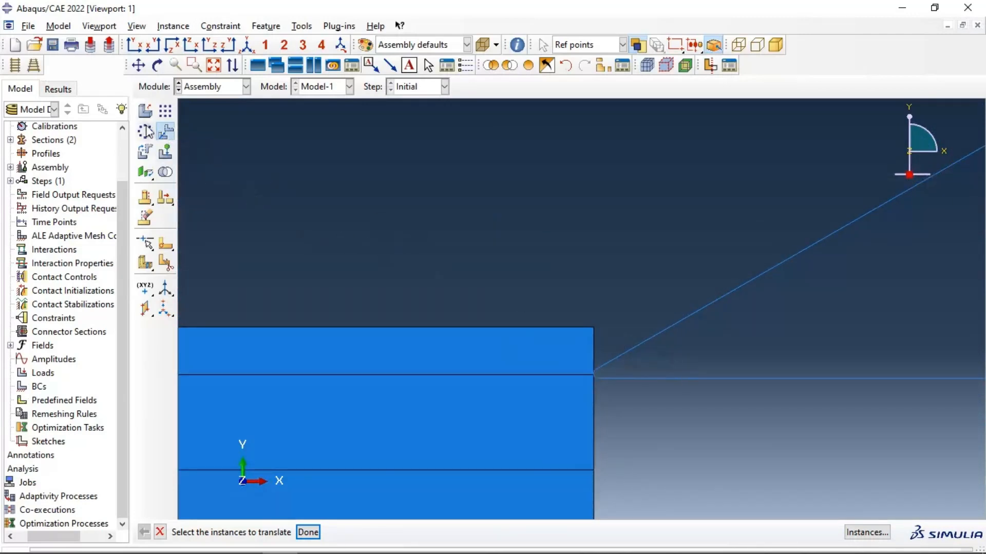
pyautogui.click(738, 287)
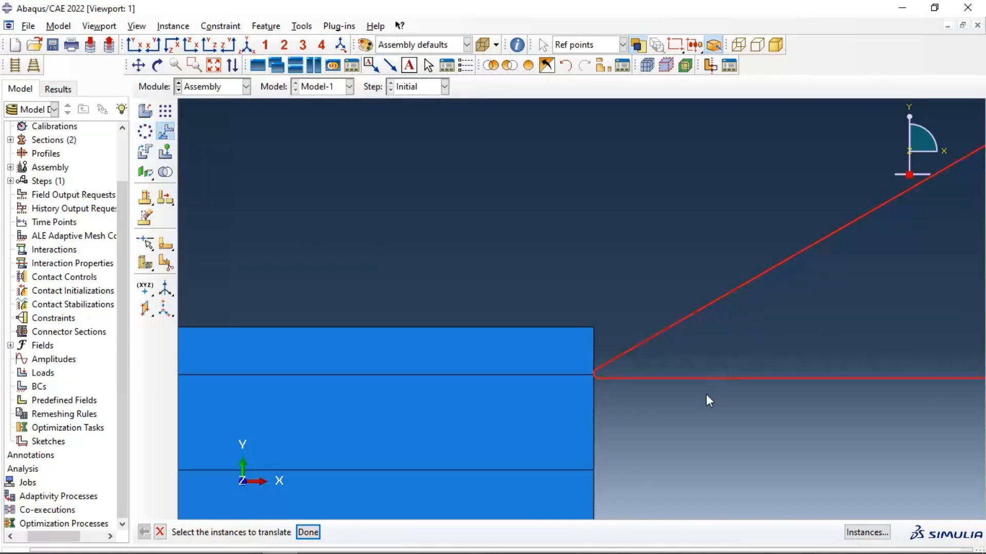
pyautogui.click(308, 532)
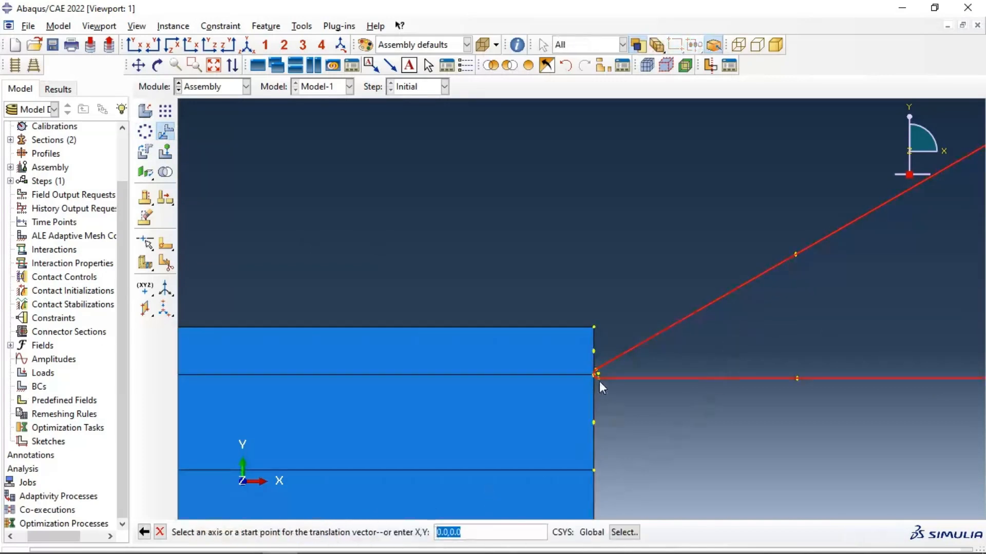
pyautogui.scroll(-5, 599, 381)
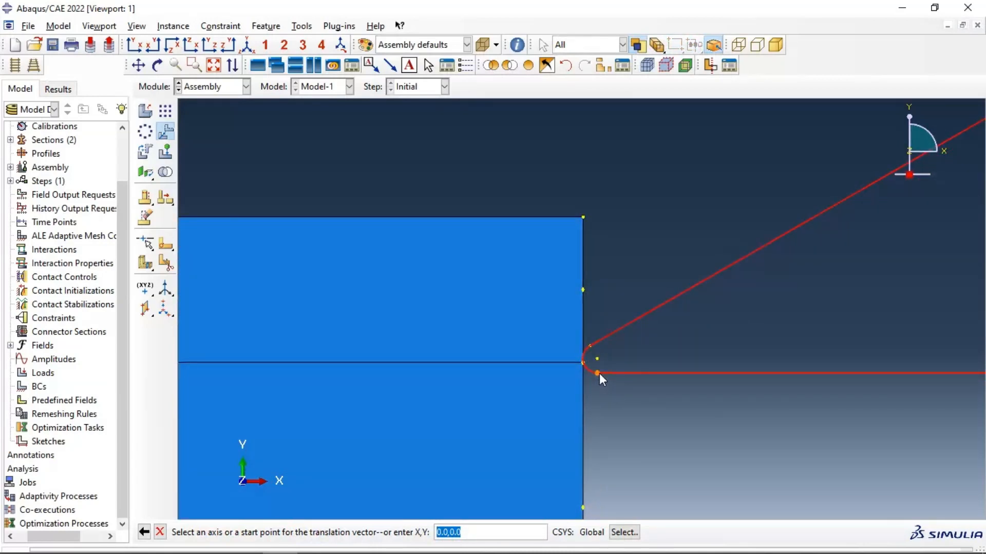
pyautogui.click(598, 374)
pyautogui.click(597, 360)
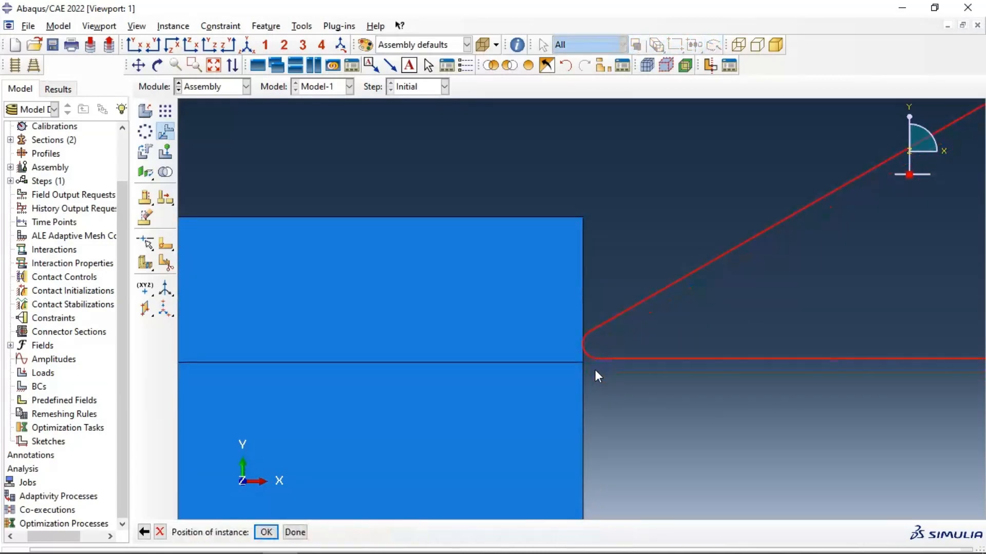
pyautogui.scroll(3, 597, 369)
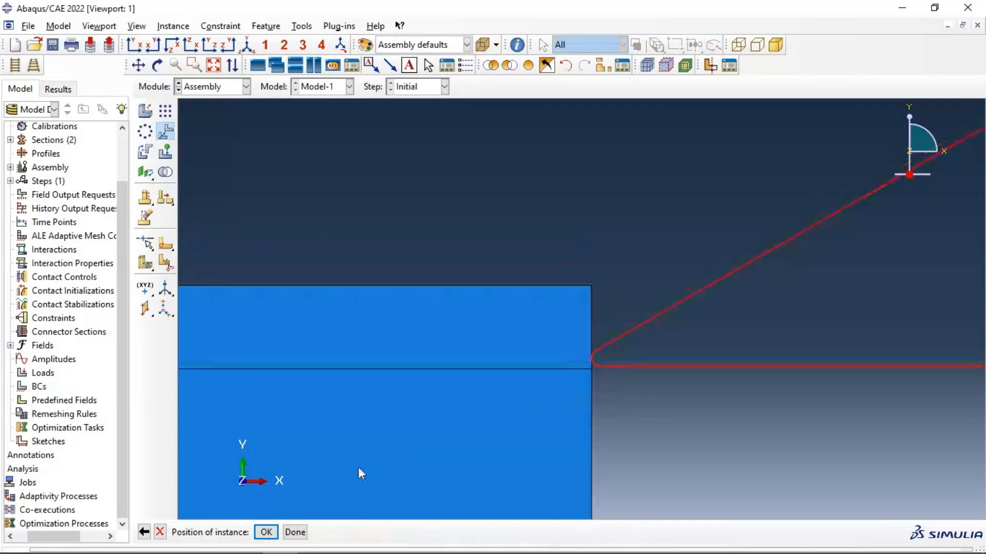
pyautogui.click(265, 532)
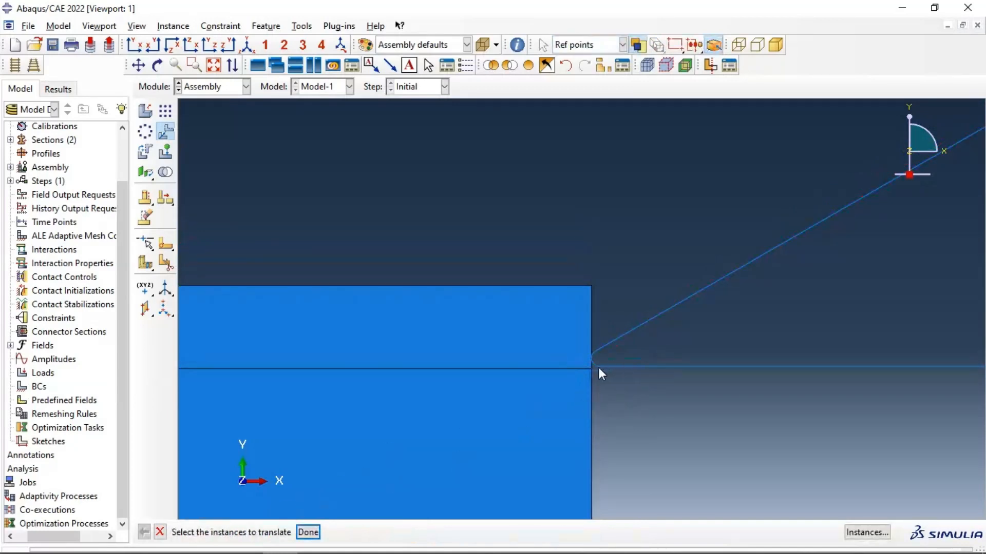
# Switch to the Step module, create a Dynamic, Explicit step after Initial, and set its time period with Nlgeom on
pyautogui.scroll(3, 643, 344)
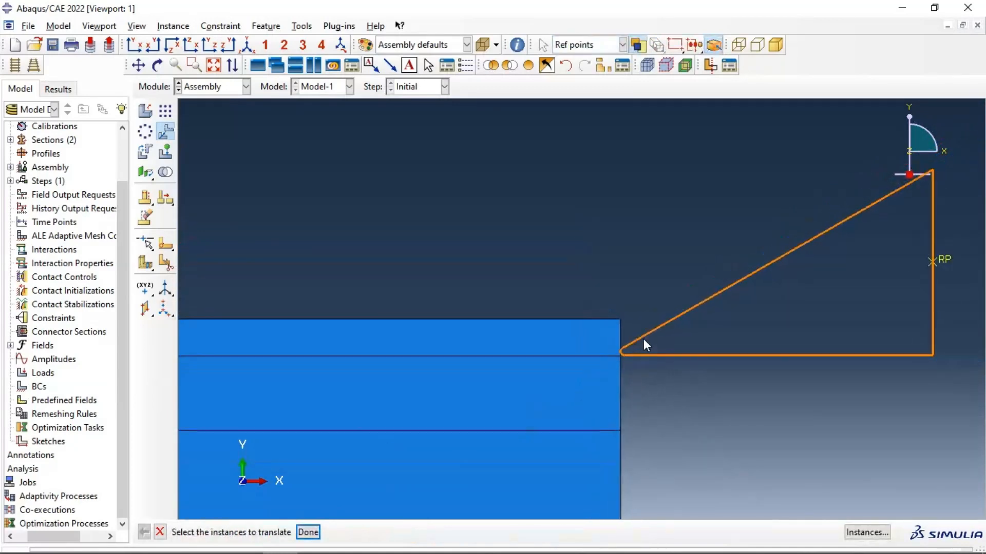
pyautogui.scroll(3, 643, 339)
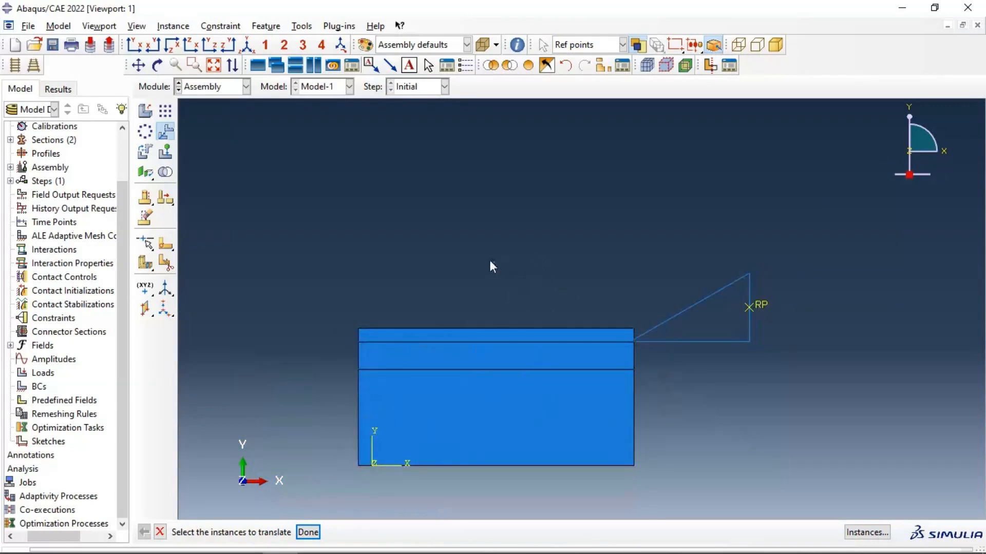
pyautogui.click(219, 87)
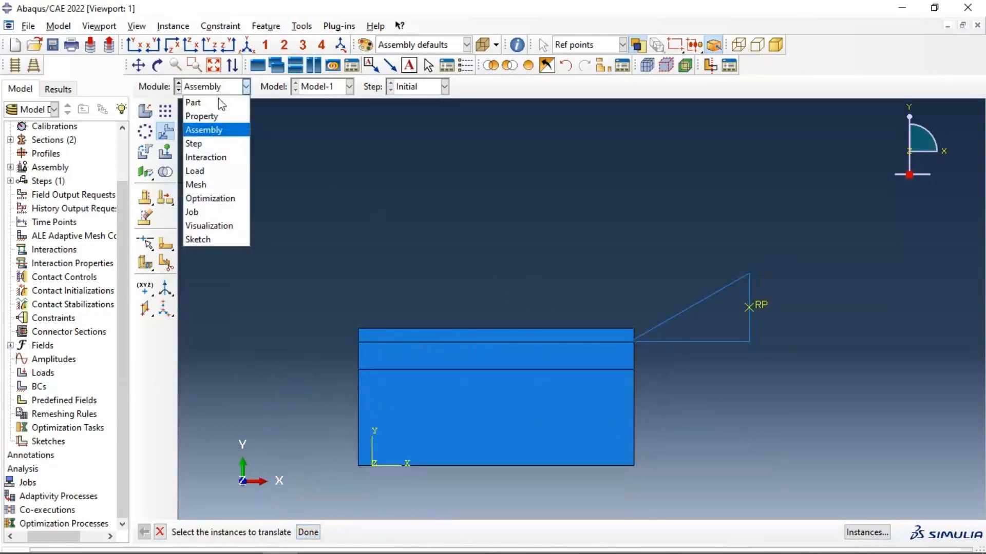
pyautogui.click(204, 140)
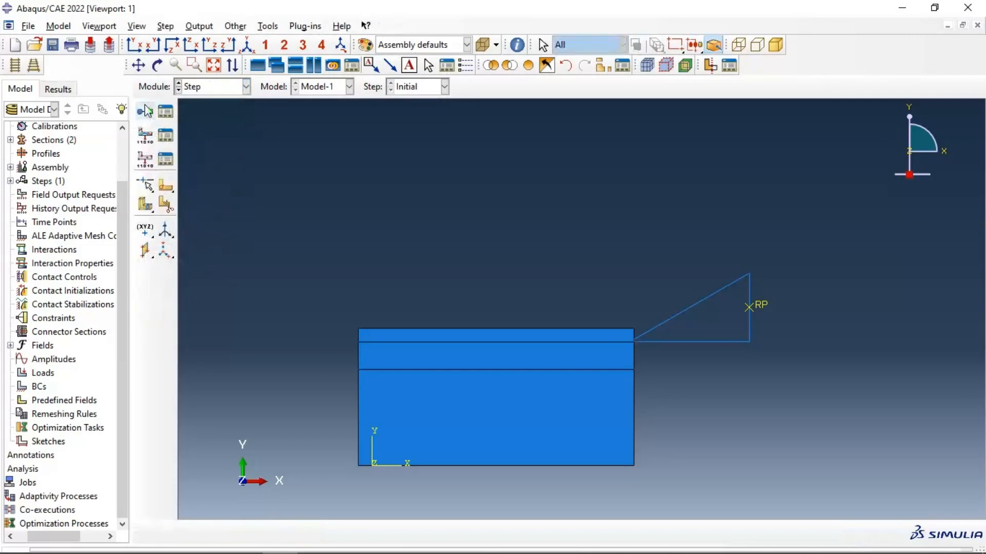
pyautogui.click(146, 113)
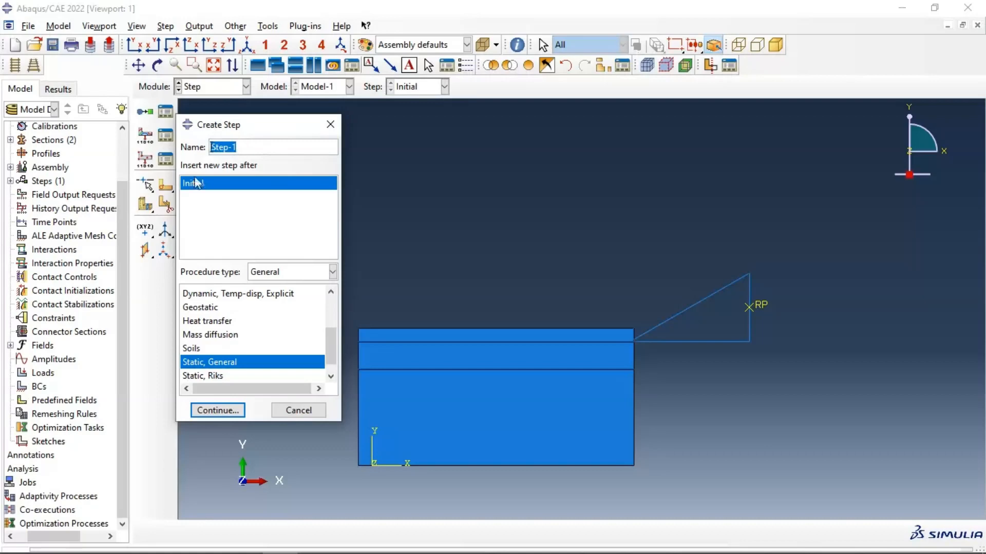
pyautogui.scroll(2, 231, 333)
pyautogui.click(232, 334)
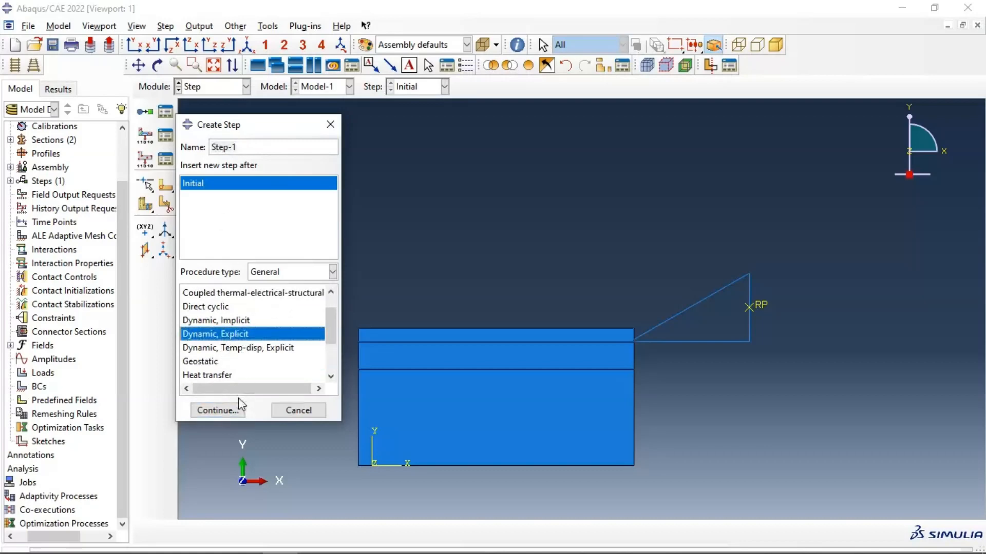
pyautogui.click(219, 411)
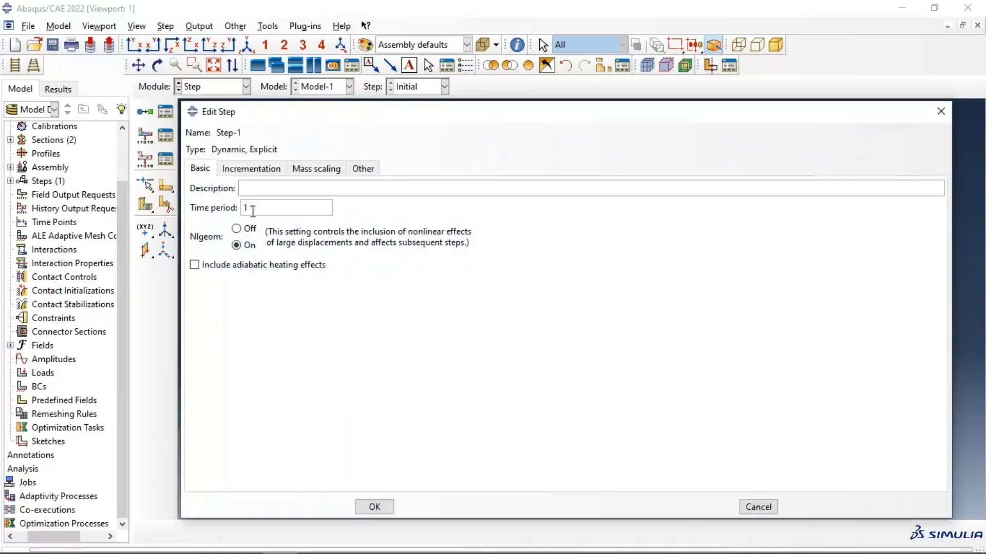
pyautogui.moveTo(252, 209); pyautogui.dragTo(226, 213)
pyautogui.click(375, 507)
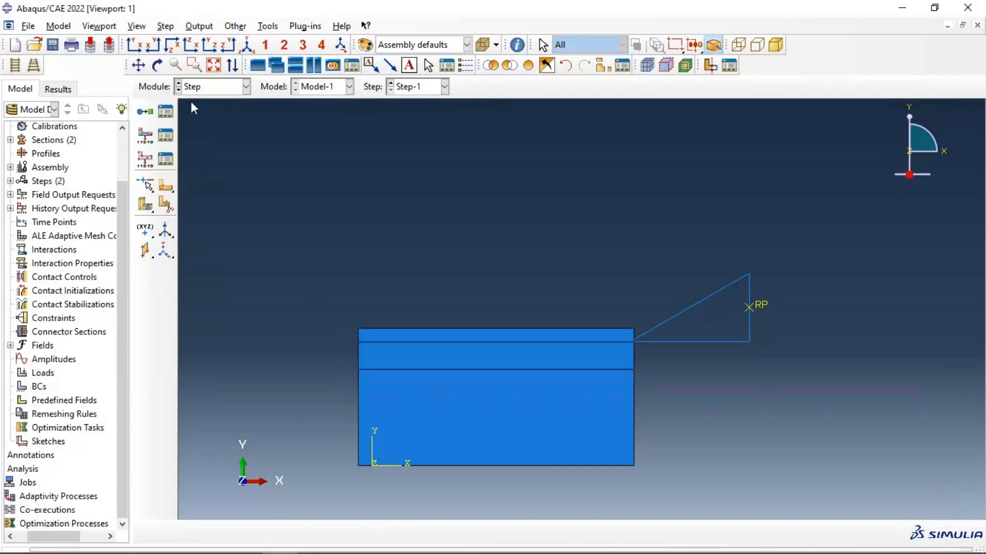
# Add the STATUS variable to the step's existing field output request
pyautogui.click(163, 138)
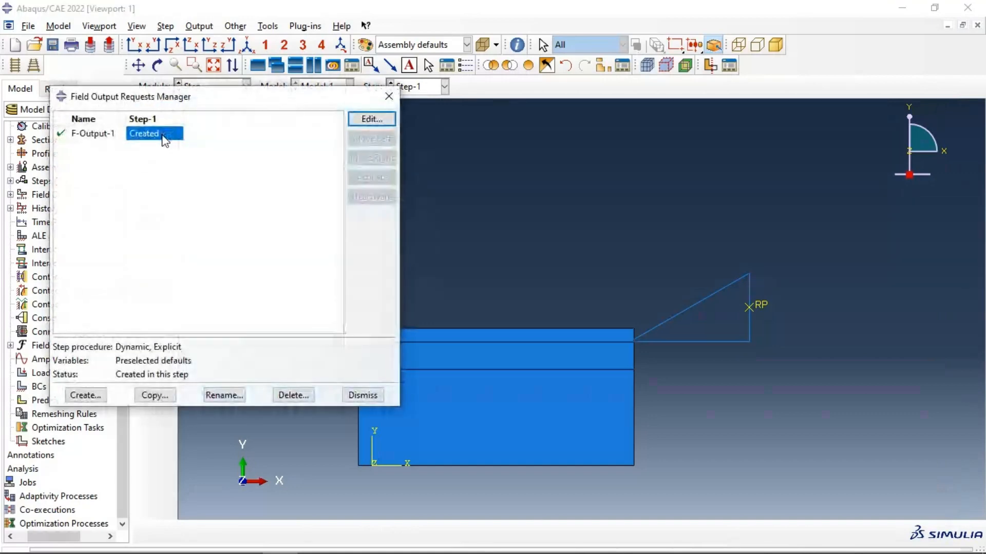
pyautogui.click(372, 119)
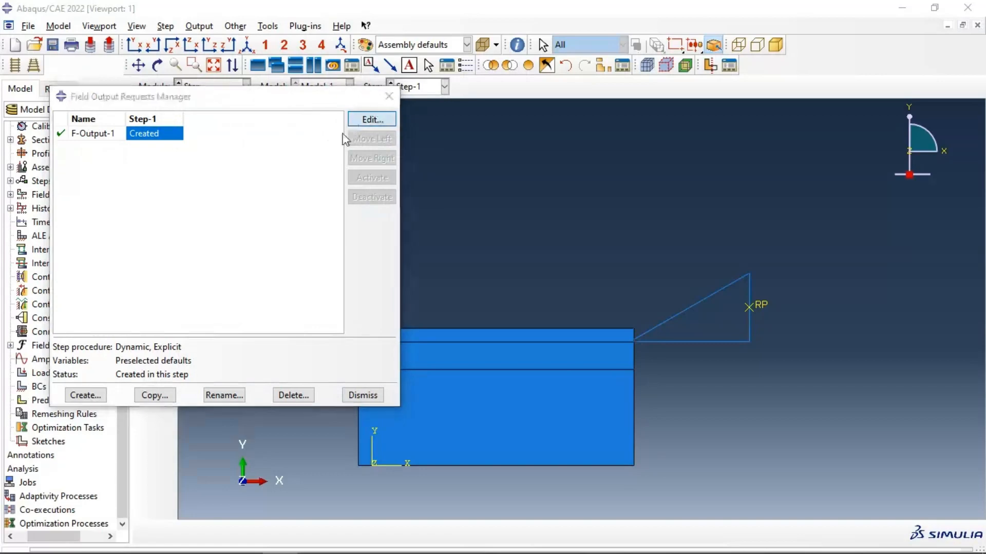
pyautogui.scroll(-2, 85, 272)
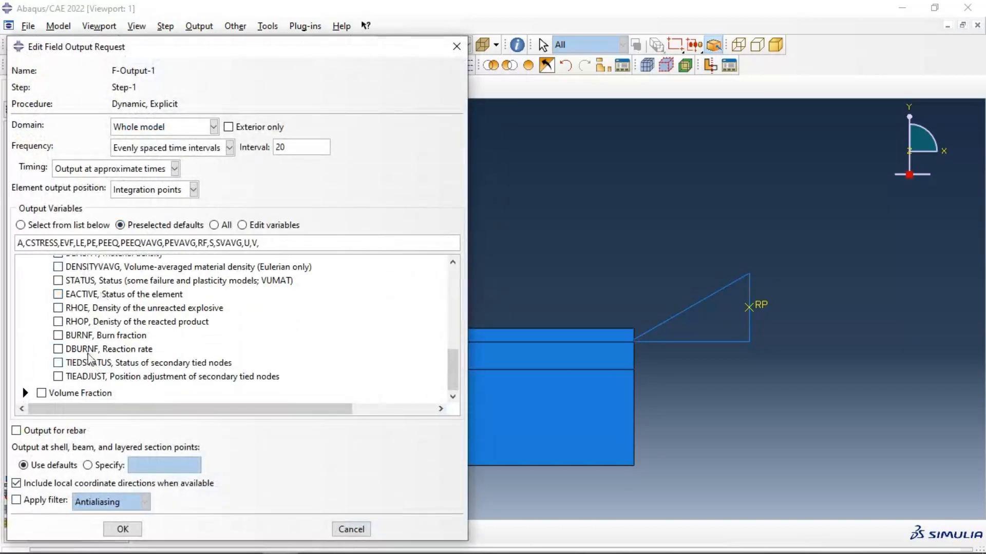
pyautogui.scroll(3, 90, 359)
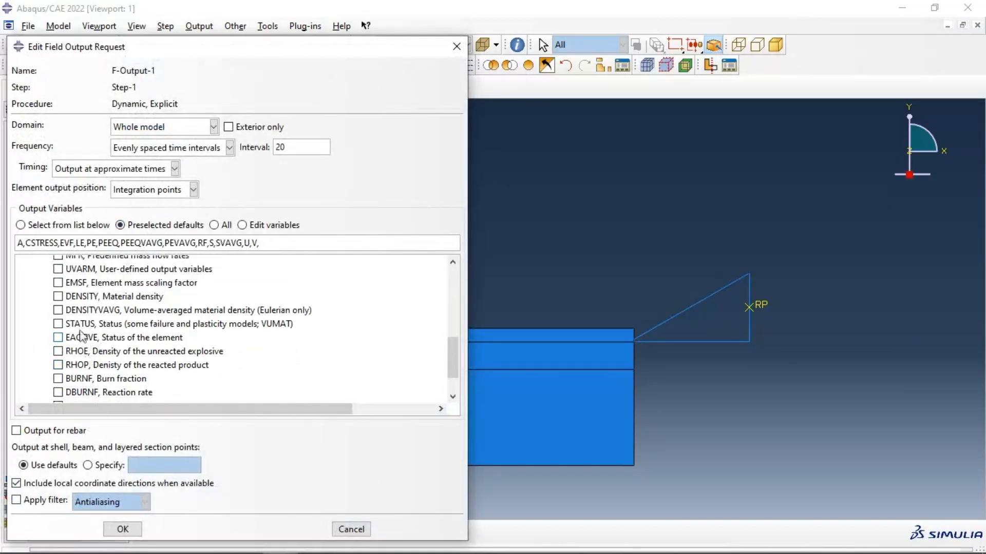
pyautogui.click(57, 323)
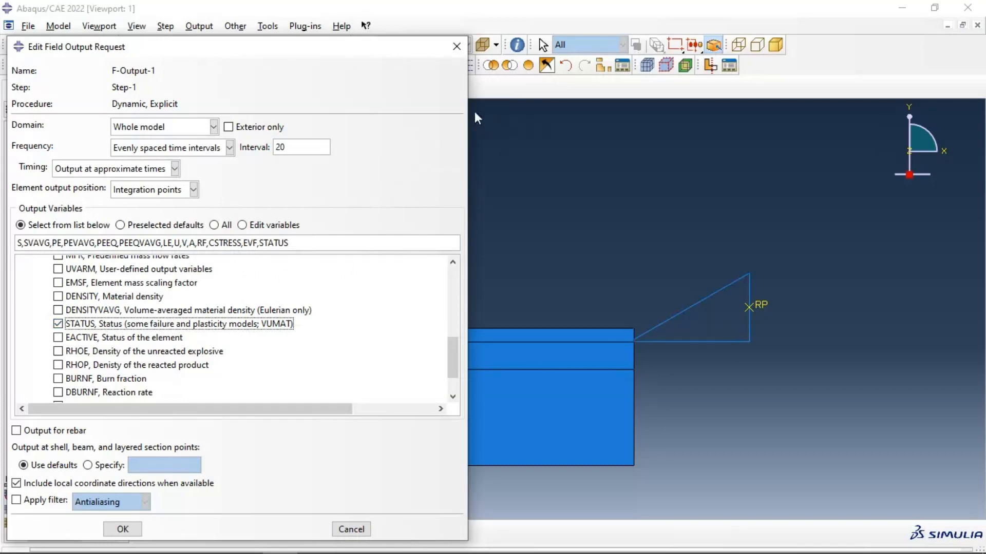
pyautogui.click(125, 529)
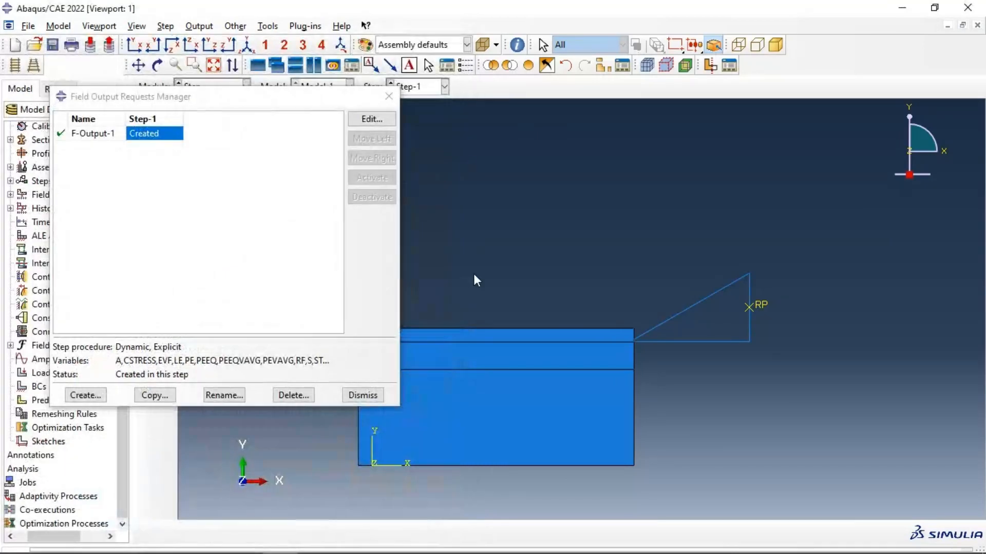
pyautogui.click(388, 98)
# Switch to the Mesh module and work on the WorkPiece part instead of the assembly
pyautogui.click(207, 88)
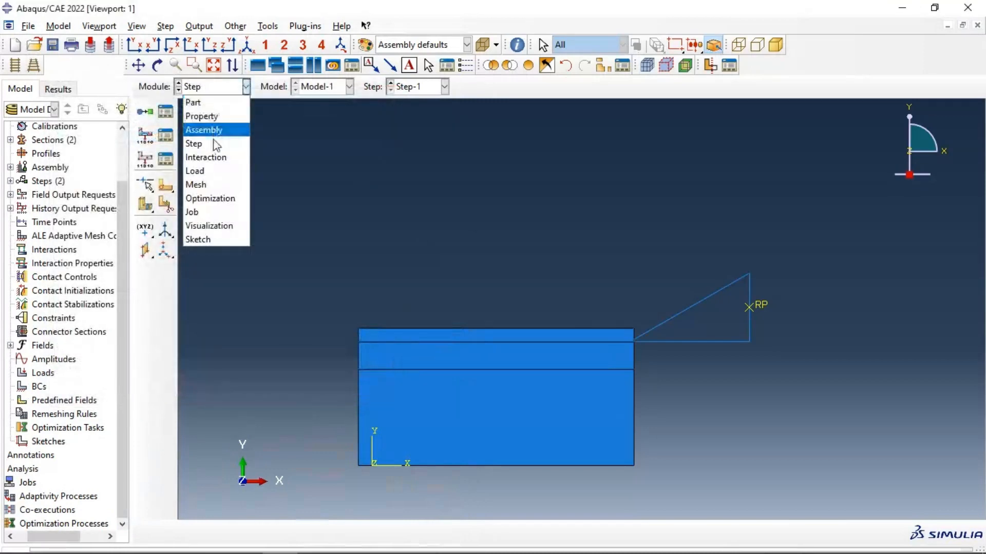
pyautogui.click(213, 157)
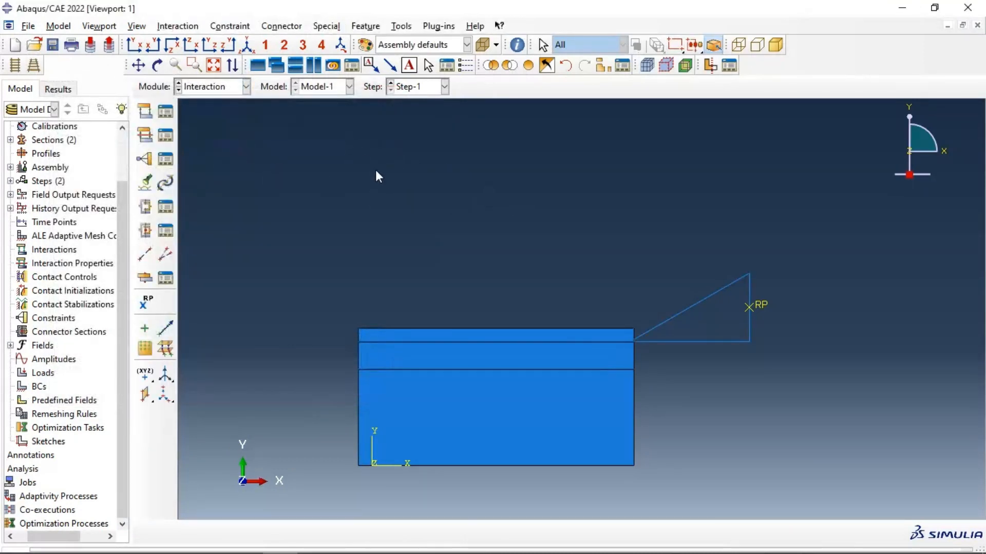
pyautogui.click(212, 88)
pyautogui.click(208, 184)
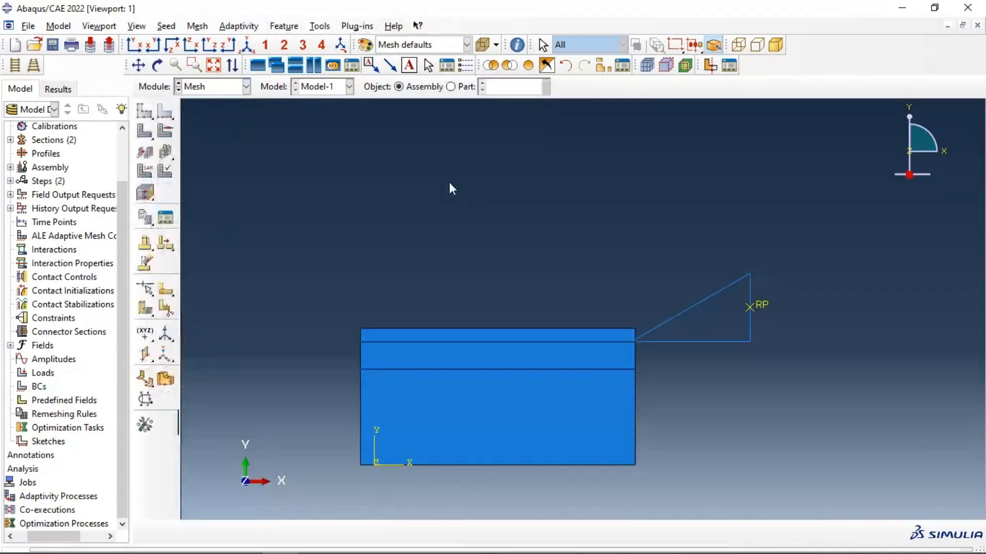
pyautogui.click(457, 89)
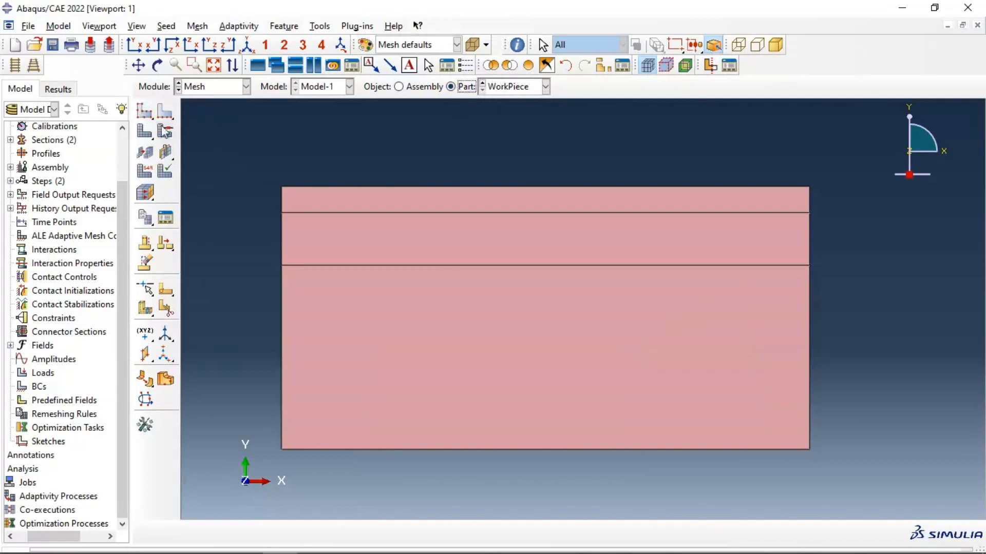
# Seed the two short side edges of the WorkPiece's thin uppermost strip by size, with an approximate element size of 0.0001
pyautogui.click(165, 110)
pyautogui.moveTo(258, 187); pyautogui.dragTo(858, 200)
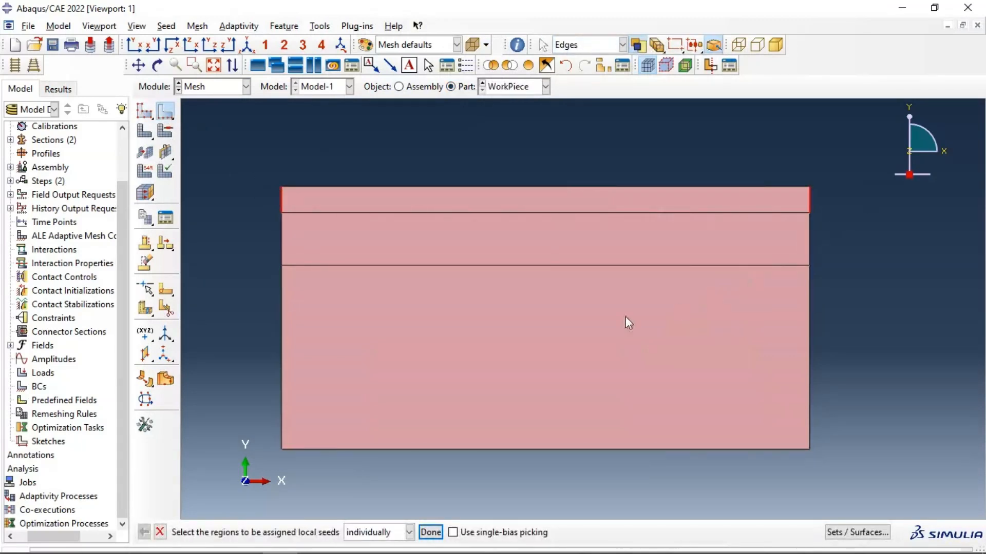
pyautogui.click(430, 532)
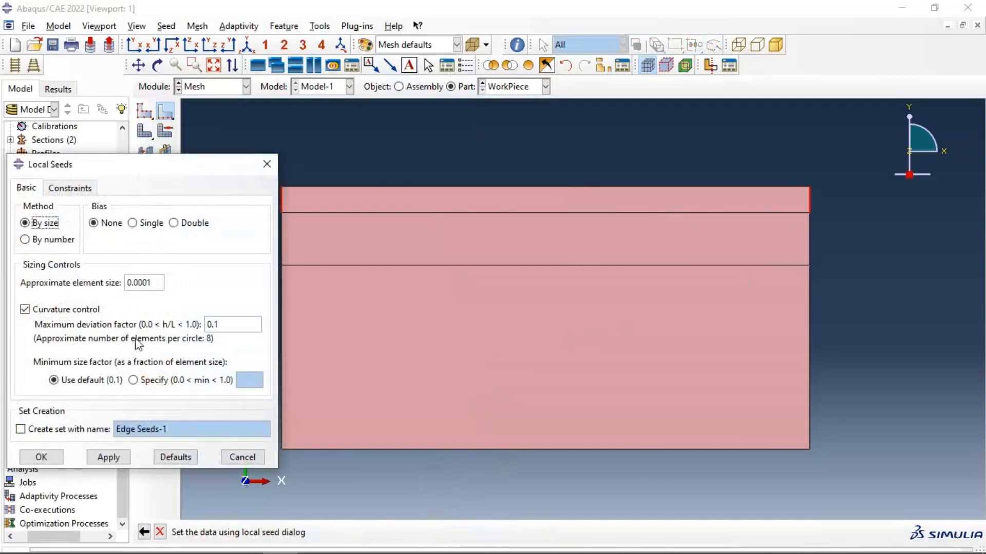
pyautogui.click(116, 454)
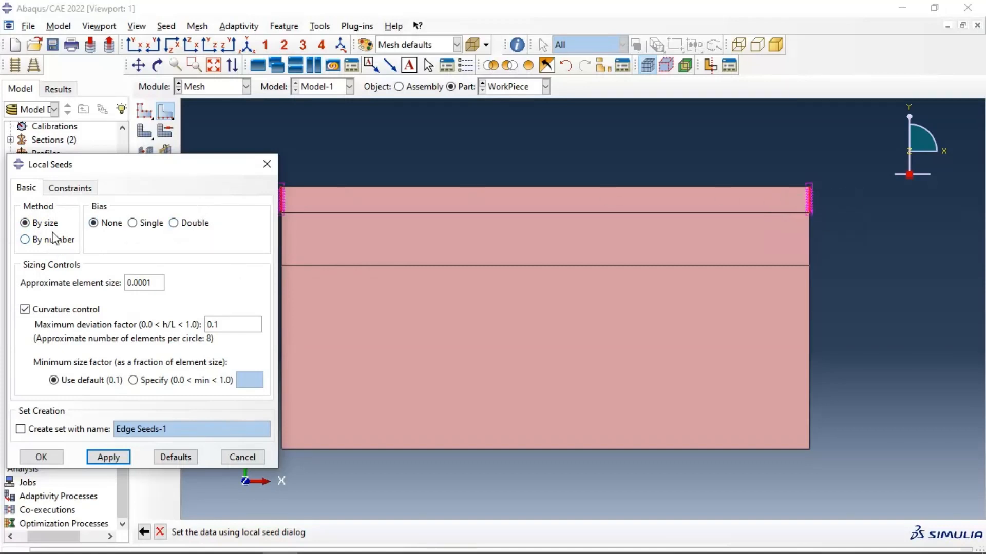
pyautogui.moveTo(158, 282); pyautogui.dragTo(125, 282)
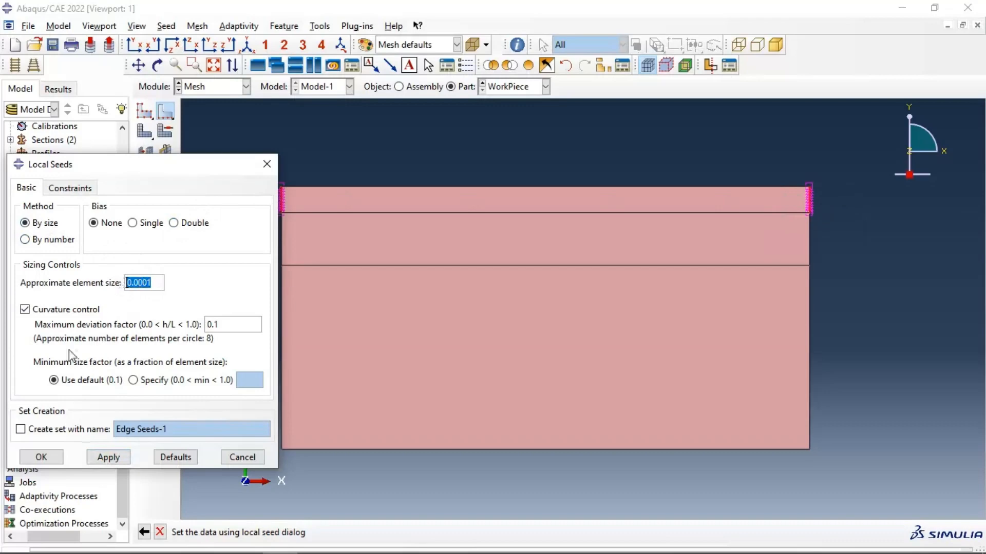
pyautogui.click(41, 456)
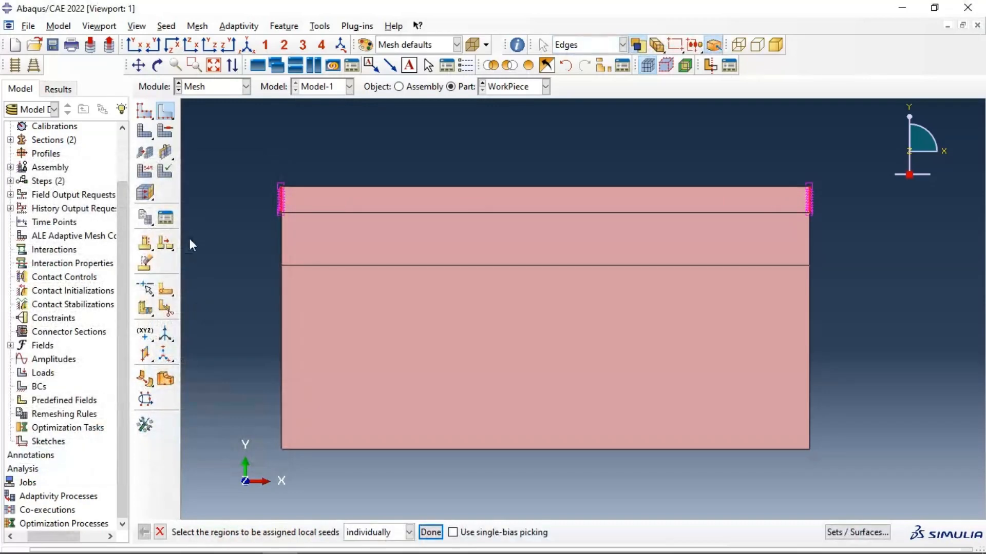
# Seed all four horizontal edges of the WorkPiece by size with an approximate element size of 0.0001
pyautogui.moveTo(367, 203); pyautogui.dragTo(518, 465)
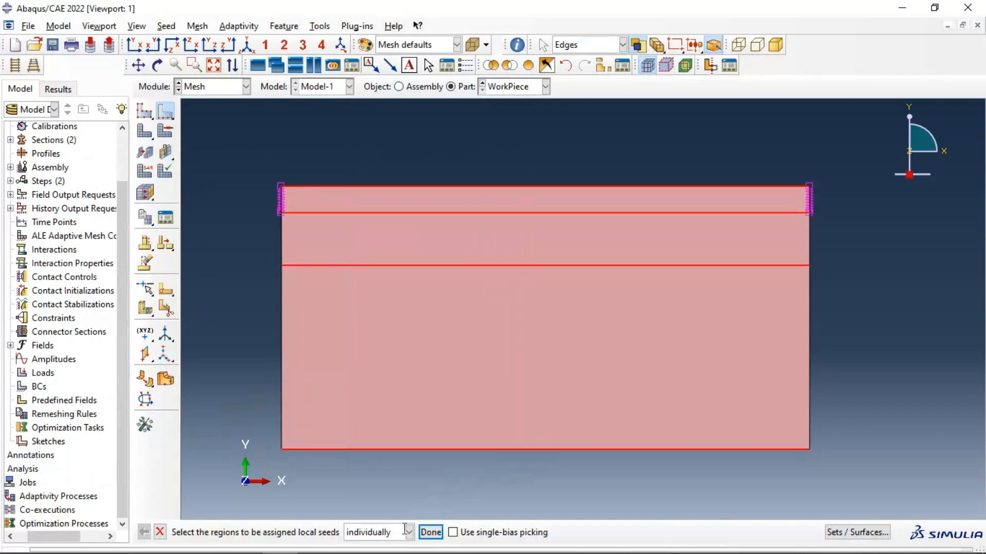
pyautogui.click(430, 532)
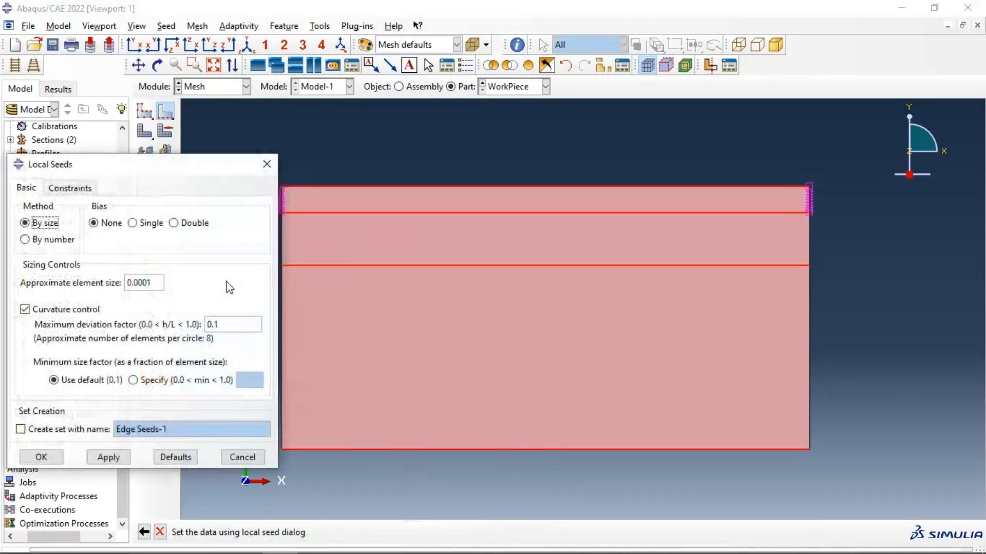
pyautogui.click(108, 457)
pyautogui.click(40, 456)
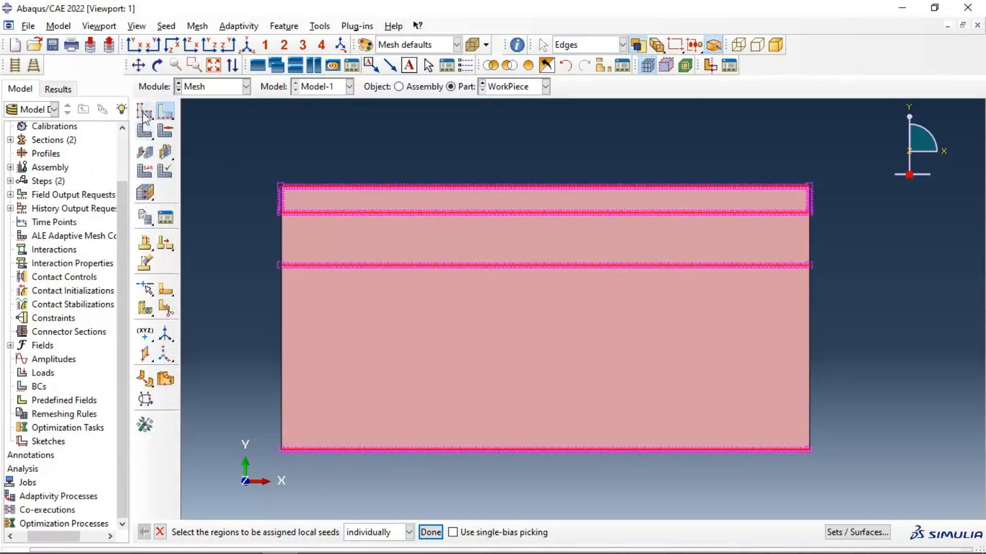
# Seed the vertical side edges of the WorkPiece's middle and lower regions by number of elements, without bias
pyautogui.moveTo(256, 226); pyautogui.dragTo(900, 255)
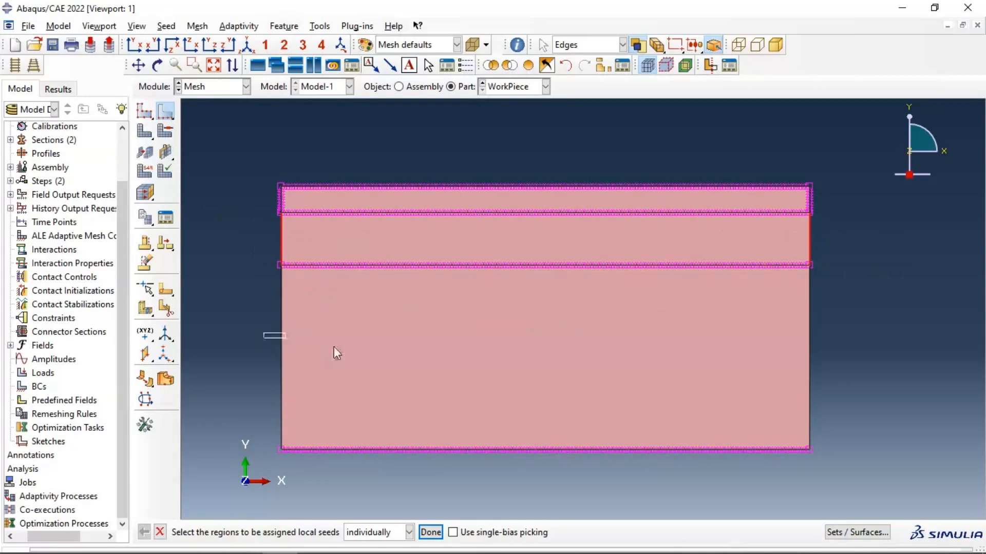
pyautogui.keyDown('shift'); pyautogui.moveTo(336, 353); pyautogui.dragTo(919, 379); pyautogui.keyUp('shift')
pyautogui.click(430, 532)
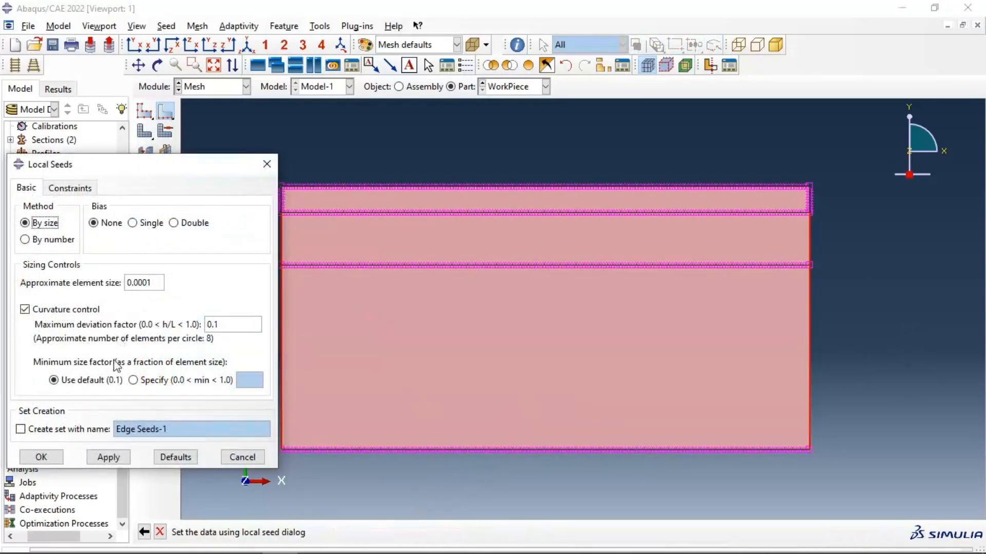
pyautogui.click(48, 238)
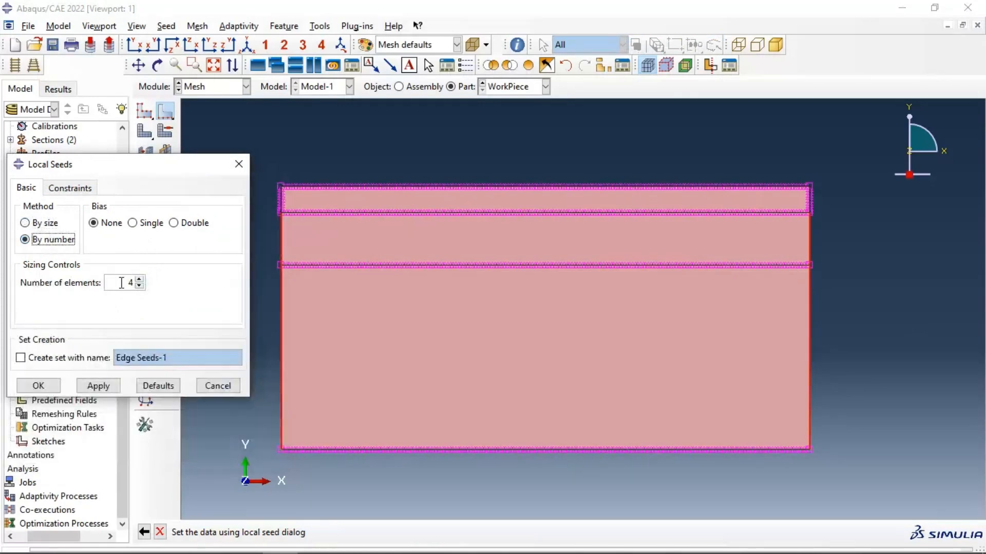
pyautogui.doubleClick(128, 283)
pyautogui.click(87, 389)
pyautogui.click(41, 386)
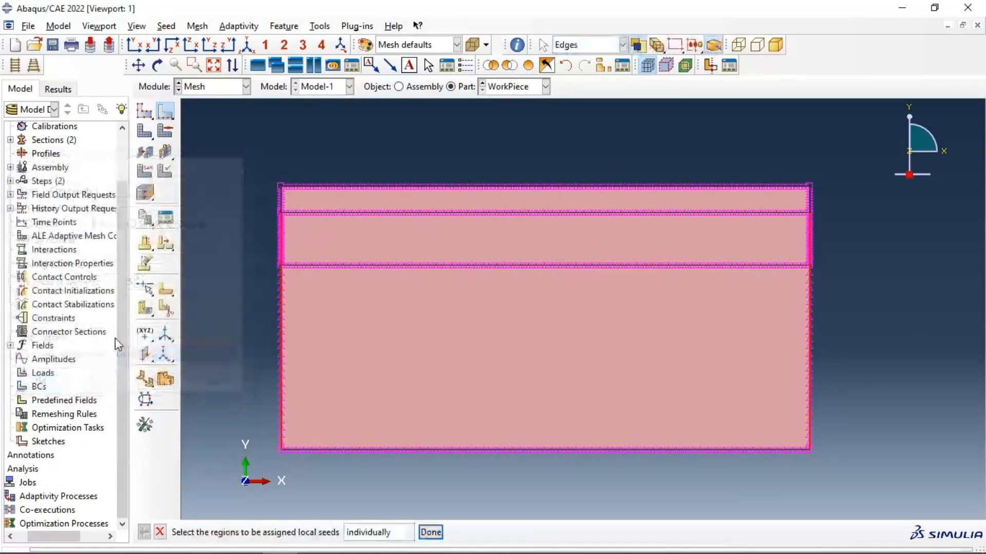
# Mesh the WorkPiece part and inspect the mesh across its three regions
pyautogui.click(145, 131)
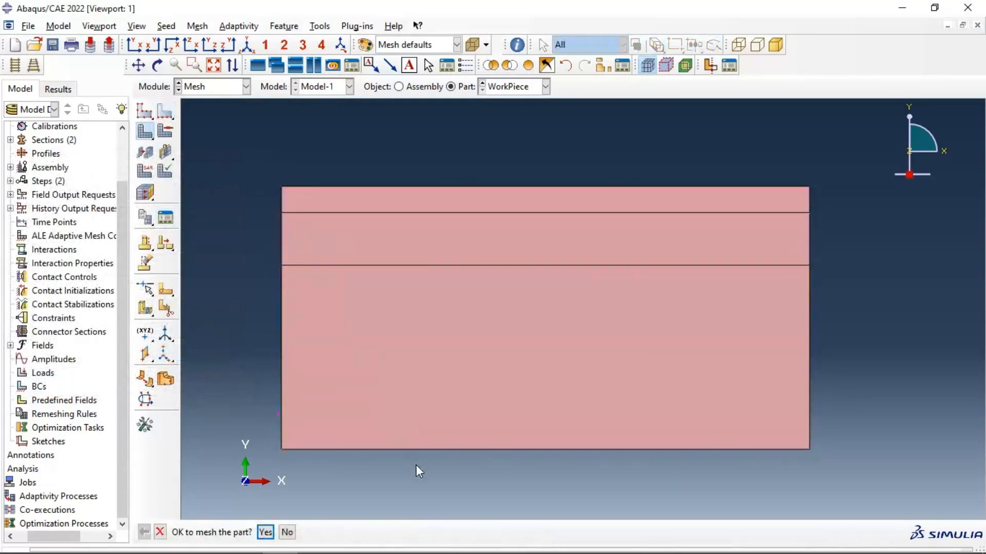
pyautogui.click(266, 533)
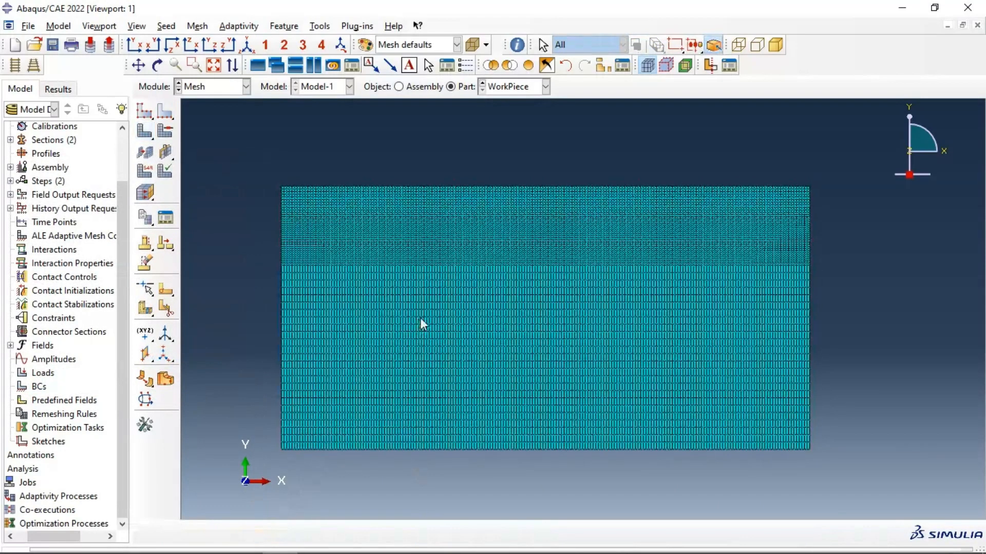
pyautogui.scroll(4, 568, 252)
pyautogui.scroll(-3, 647, 185)
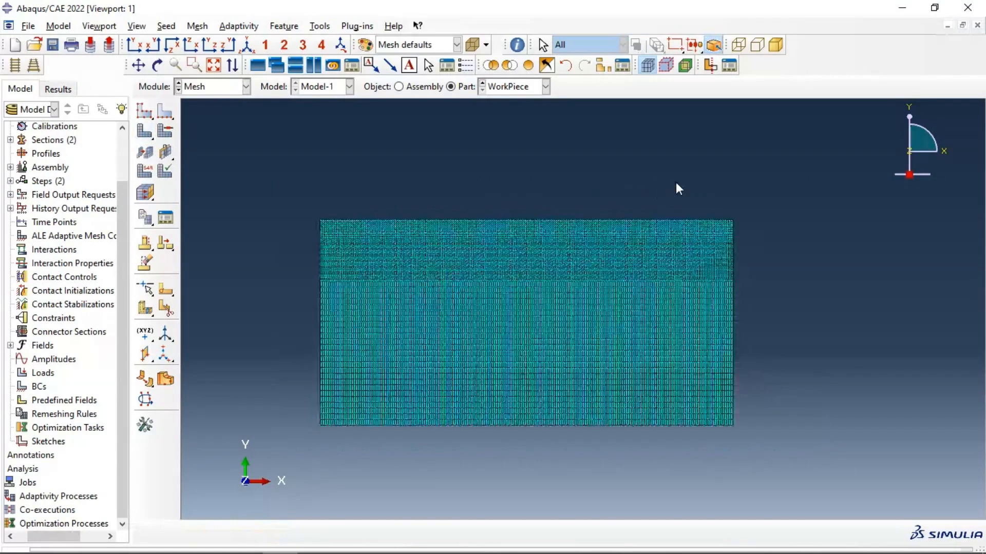
pyautogui.scroll(1, 595, 236)
pyautogui.scroll(-1, 577, 236)
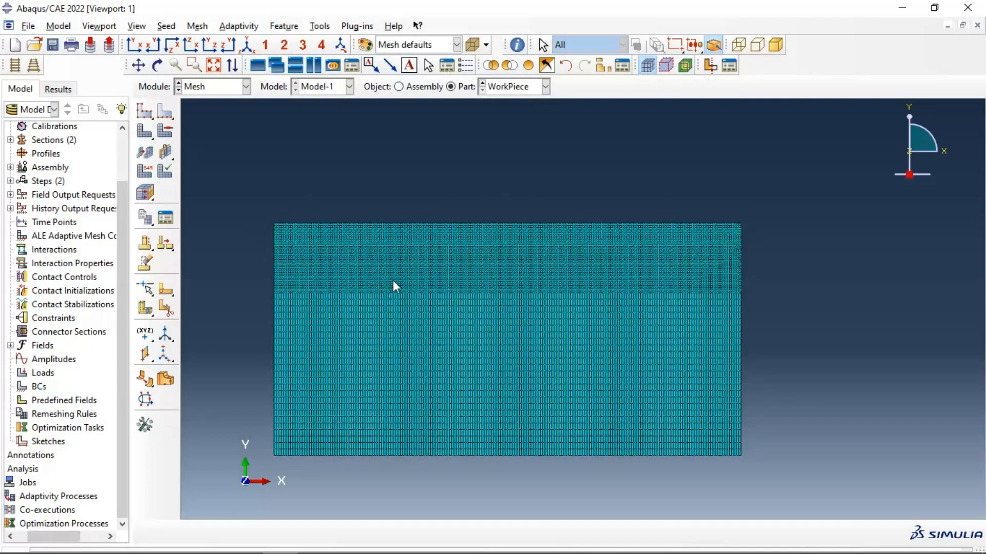
pyautogui.scroll(-1, 393, 282)
pyautogui.scroll(2, 473, 295)
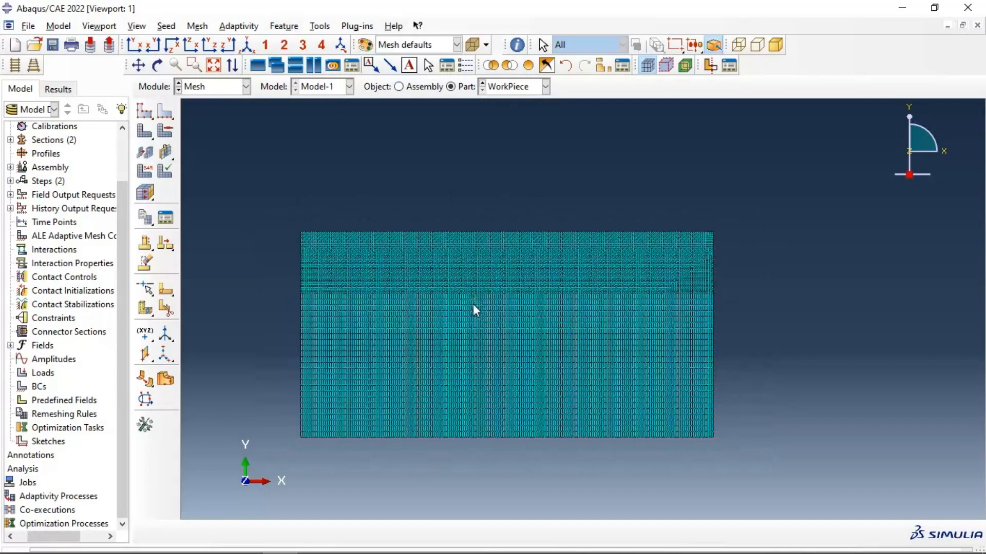
pyautogui.scroll(-3, 475, 304)
pyautogui.scroll(1, 482, 303)
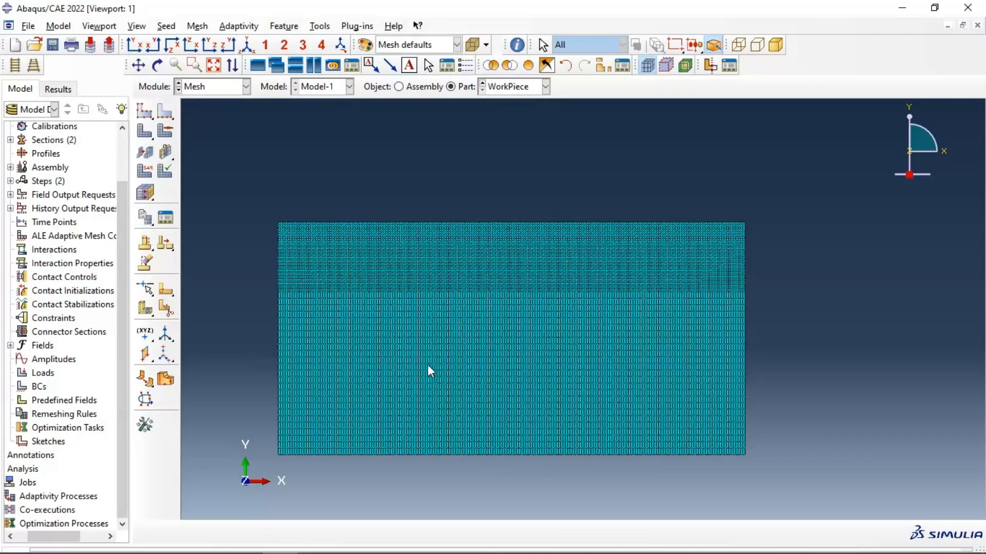
# Assign Explicit, linear Plane Strain elements (CPE4R) to all WorkPiece regions, with element deletion set to Yes
pyautogui.click(145, 171)
pyautogui.moveTo(237, 179); pyautogui.dragTo(839, 468)
pyautogui.click(457, 532)
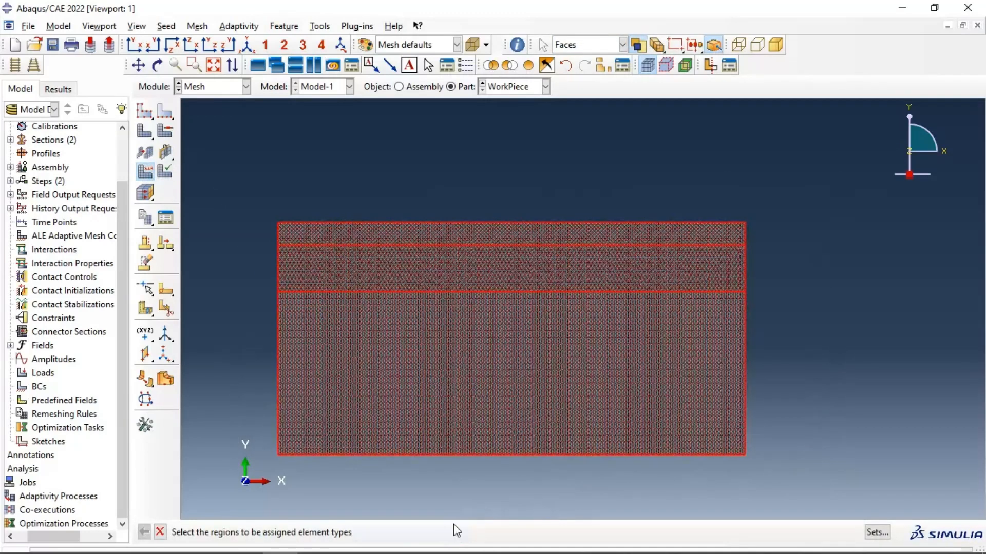
pyautogui.scroll(-3, 289, 131)
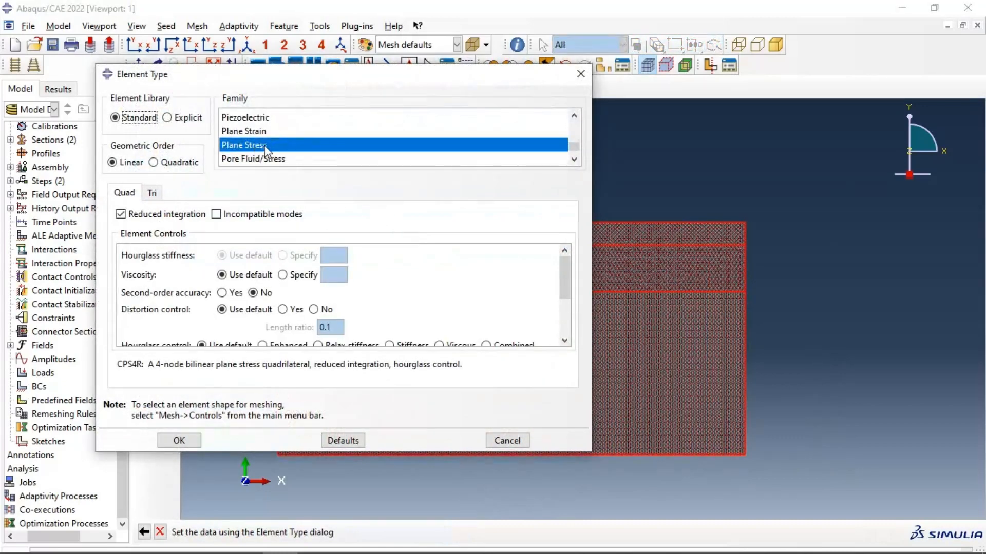
pyautogui.click(256, 131)
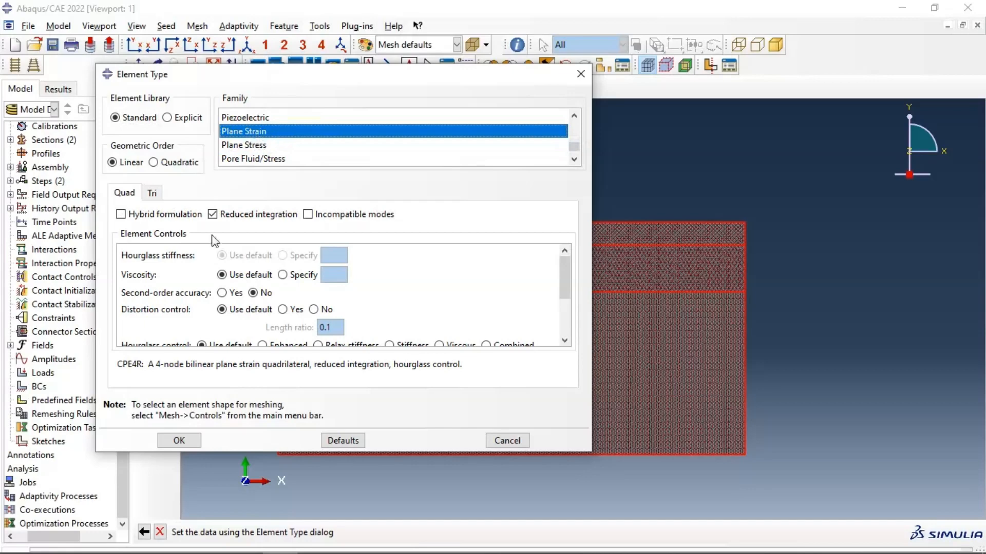
pyautogui.click(176, 120)
pyautogui.scroll(-3, 272, 257)
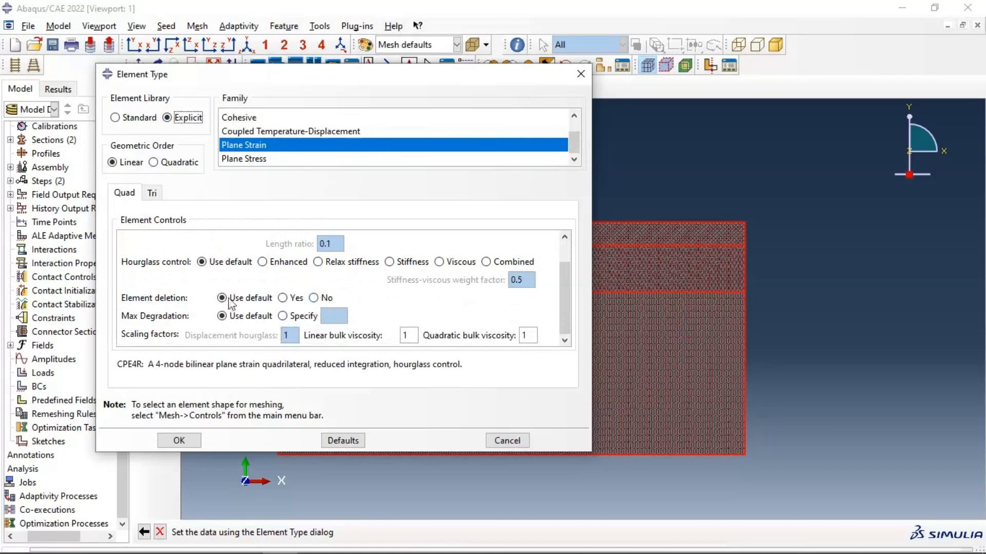
pyautogui.click(282, 299)
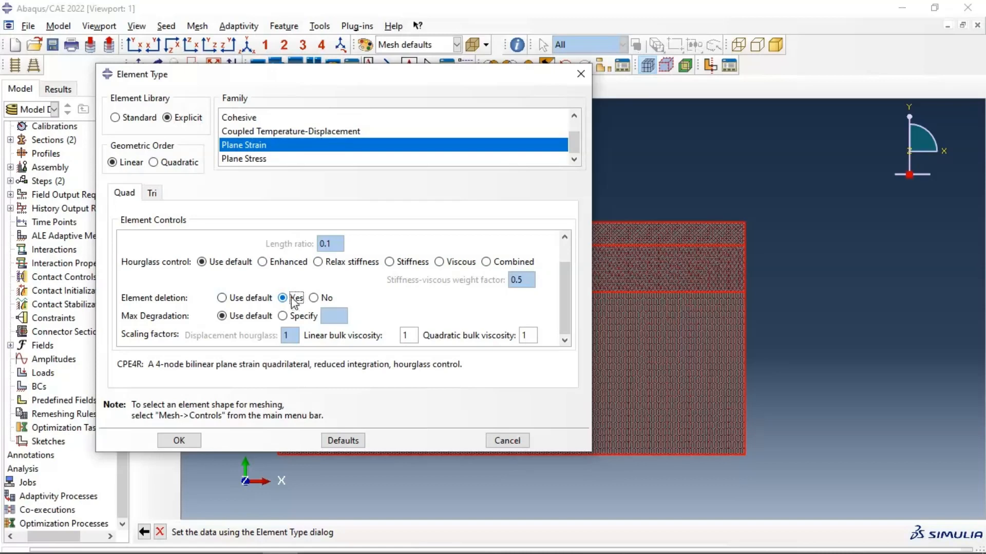
pyautogui.click(189, 439)
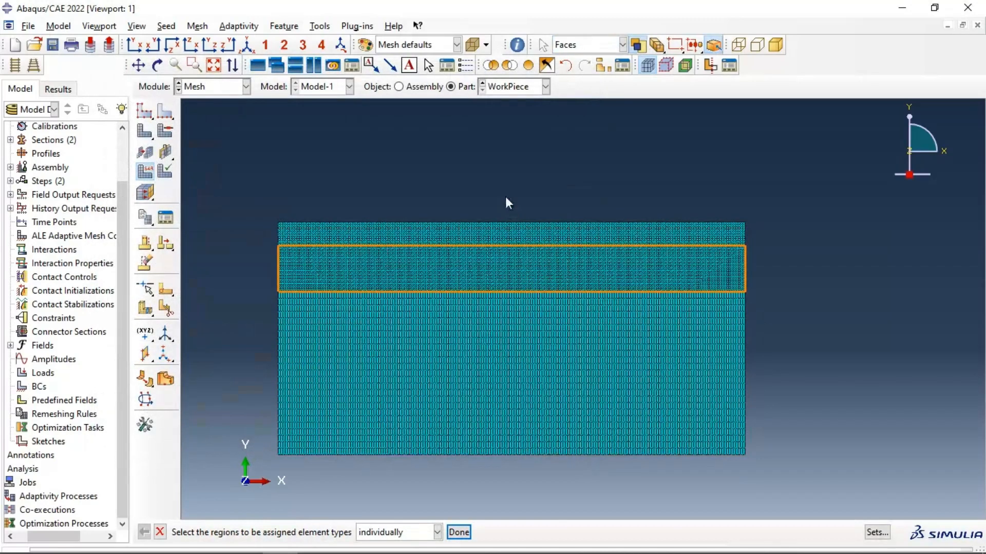
# Switch to the CuttingTool part and seed it with an approximate global size of 0.001
pyautogui.click(501, 88)
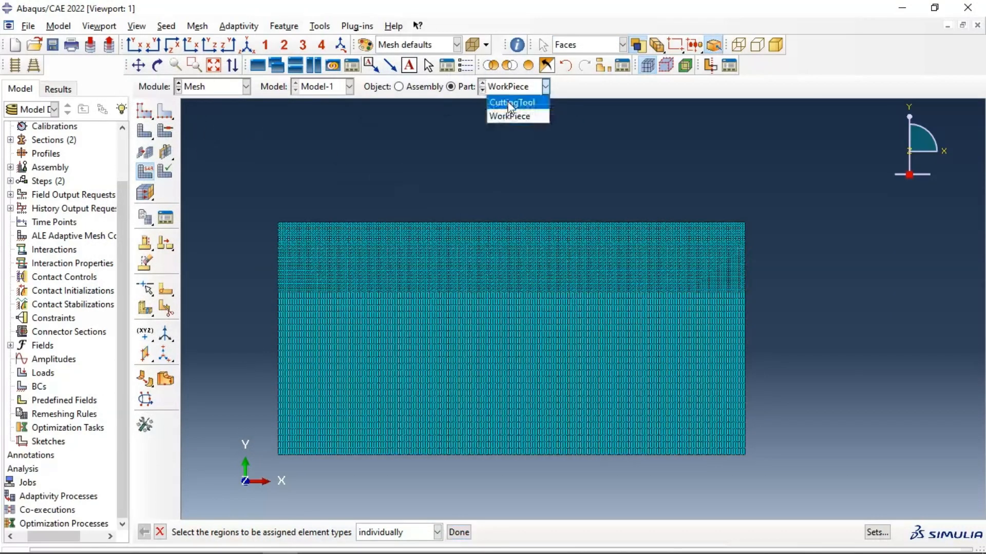
pyautogui.click(507, 101)
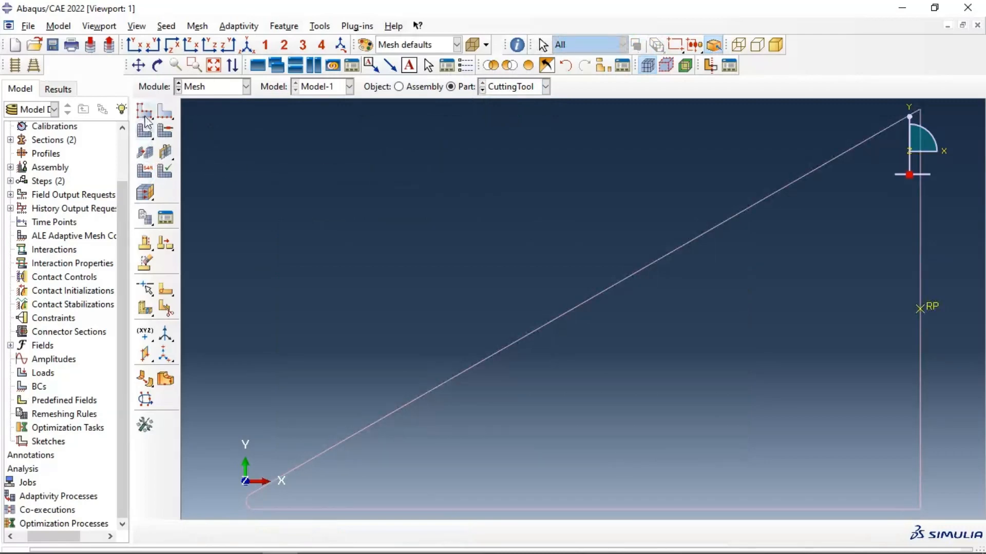
pyautogui.click(145, 111)
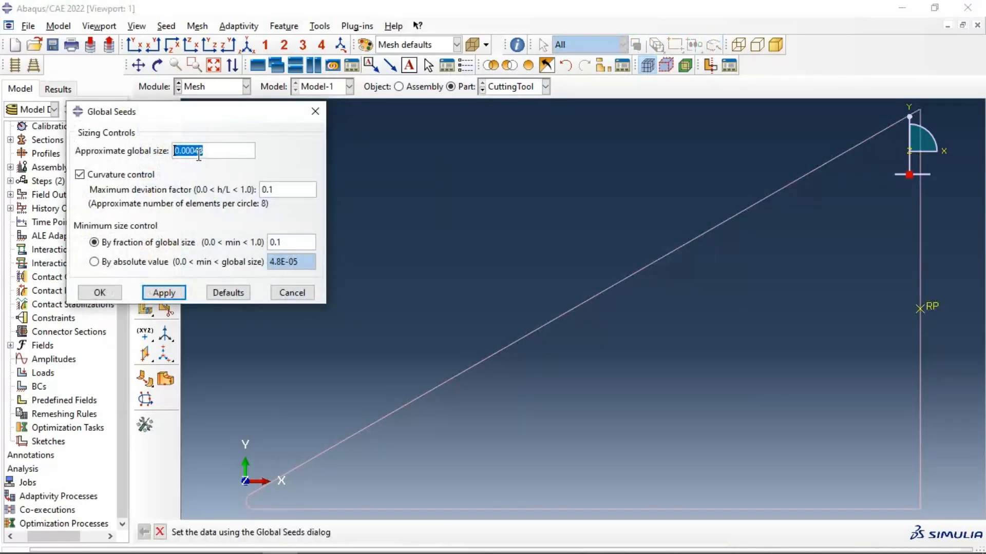
pyautogui.moveTo(194, 150); pyautogui.dragTo(216, 149)
pyautogui.press('BackSpace')
pyautogui.press('BackSpace')
pyautogui.click(164, 293)
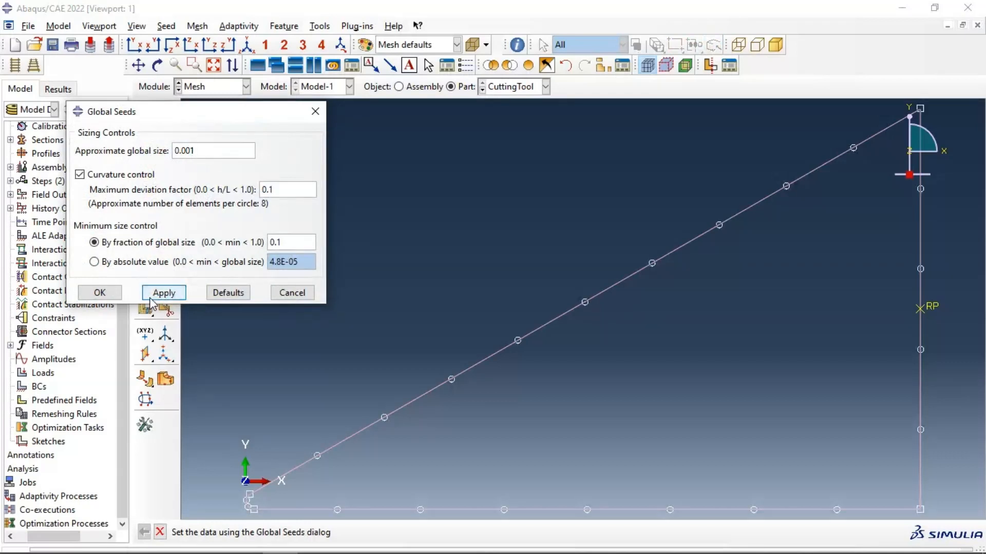
pyautogui.click(96, 293)
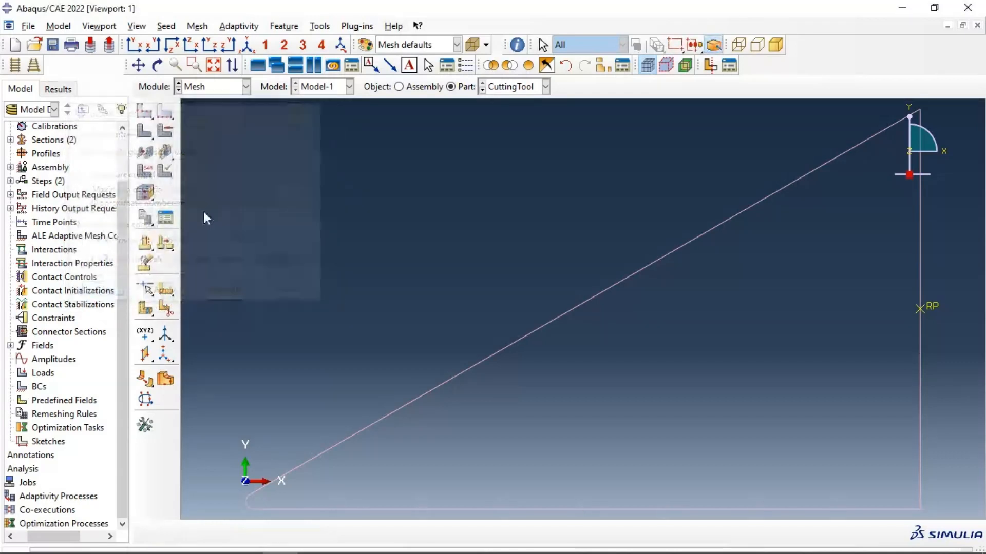
# Mesh the CuttingTool part and view it together with the WorkPiece in the assembly
pyautogui.click(144, 131)
pyautogui.click(266, 532)
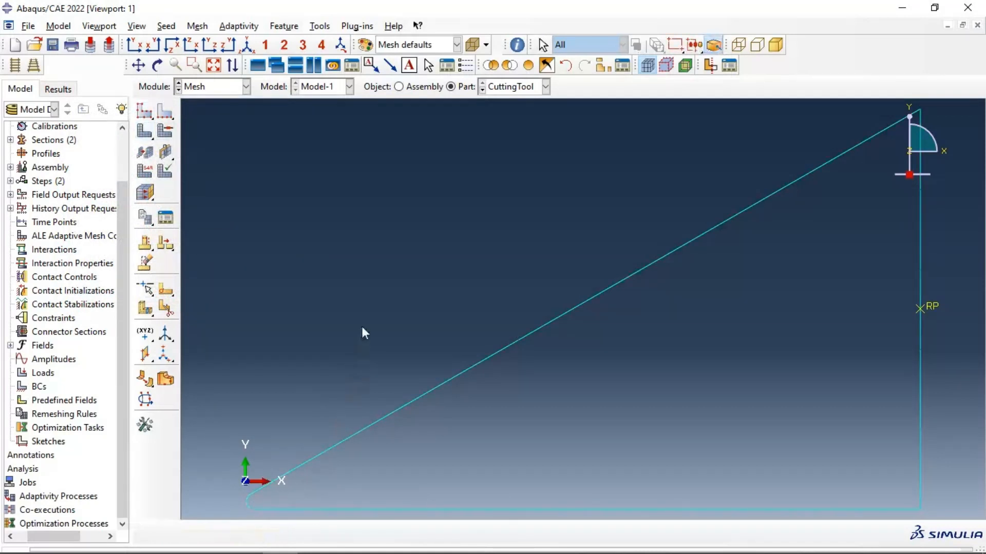
pyautogui.click(417, 87)
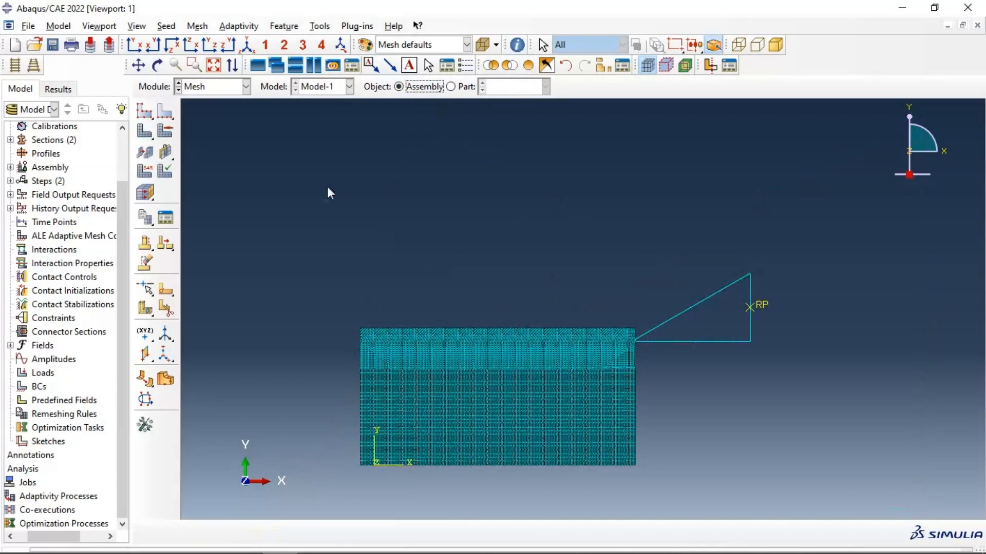
# Return to the CuttingTool part, reseed it with a global size of 0.0005, deleting the invalidated mesh, and mesh it again
pyautogui.click(450, 86)
pyautogui.click(144, 111)
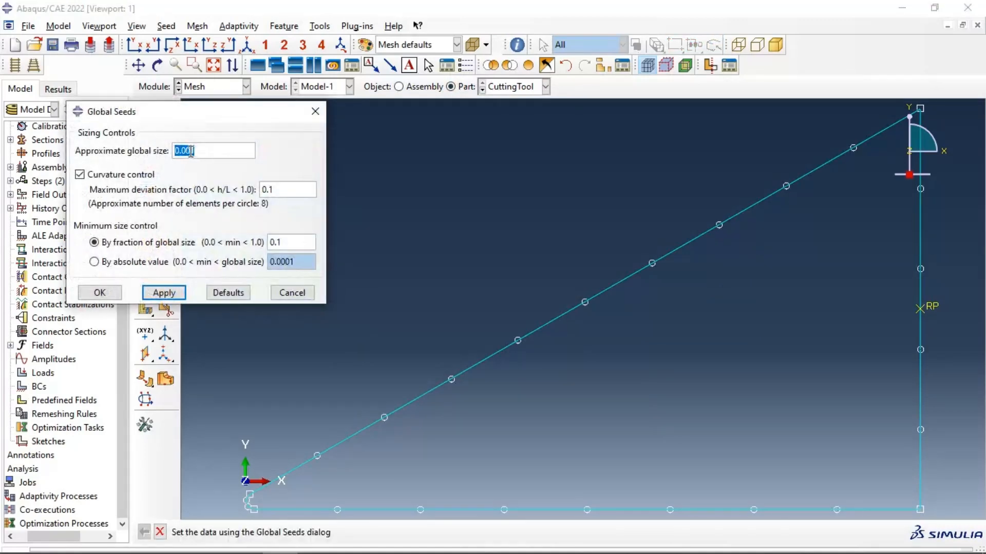
pyautogui.moveTo(191, 151); pyautogui.dragTo(200, 151)
pyautogui.write('05')
pyautogui.click(164, 293)
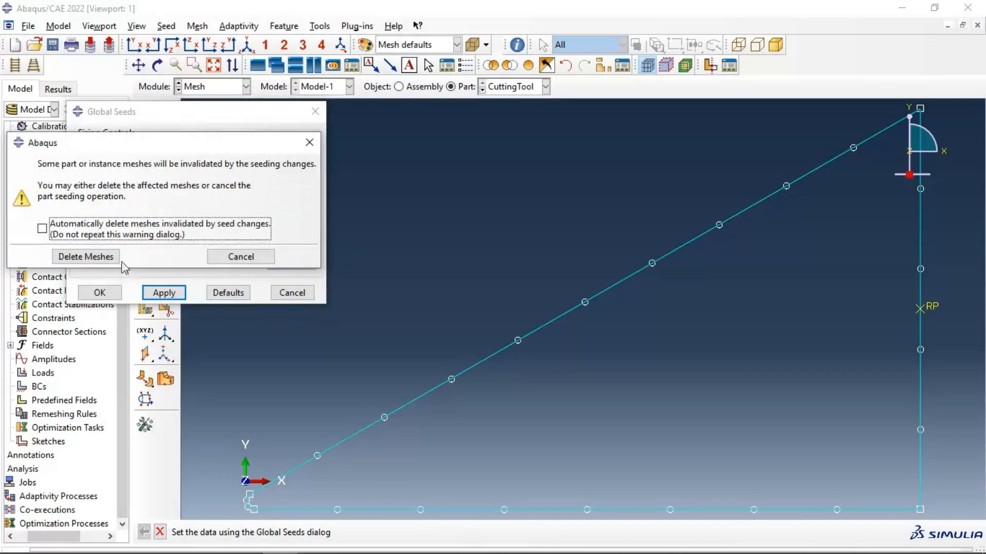
pyautogui.click(116, 258)
pyautogui.click(100, 293)
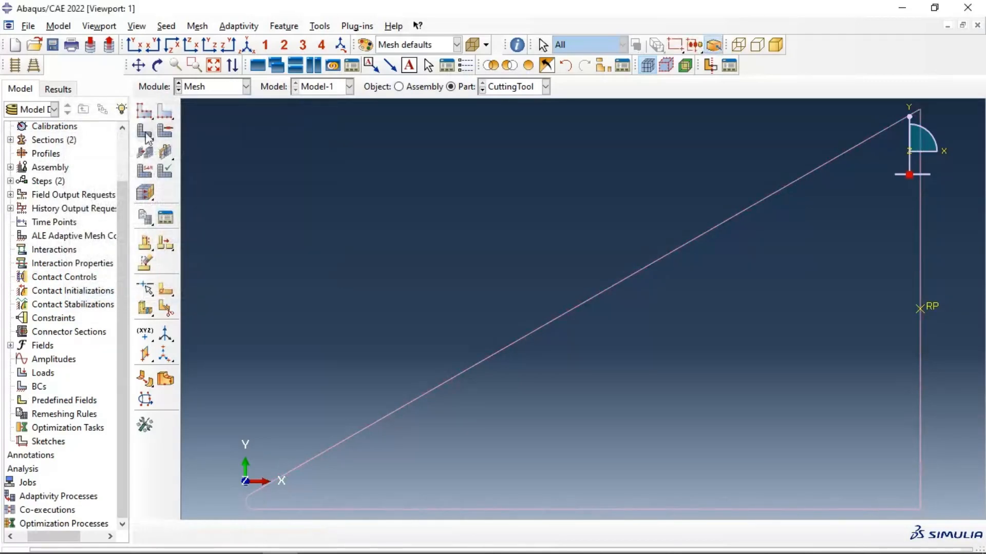
pyautogui.click(146, 135)
pyautogui.click(267, 533)
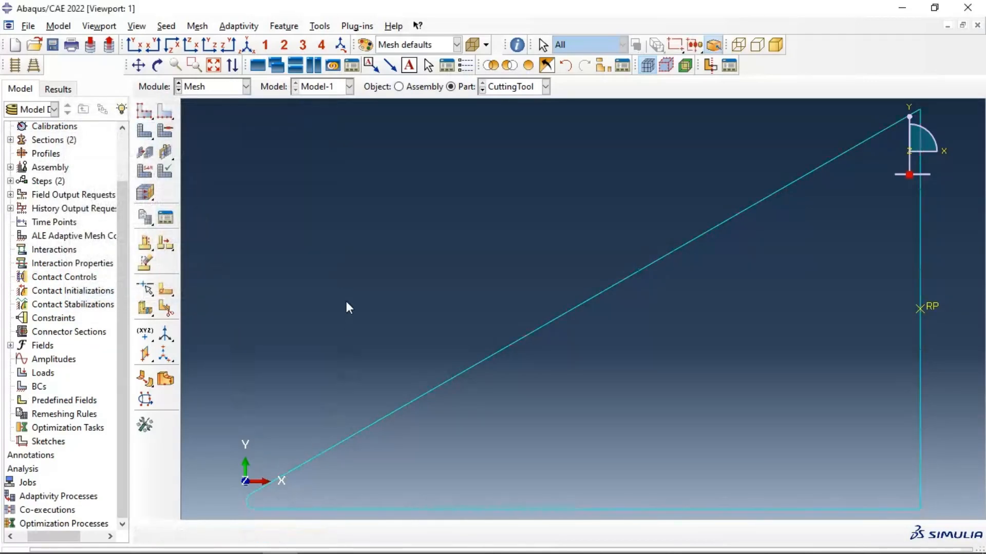
# Assign Explicit, linear Truss elements (T2D2) to all edges of the CuttingTool part
pyautogui.scroll(-3, 482, 221)
pyautogui.click(145, 171)
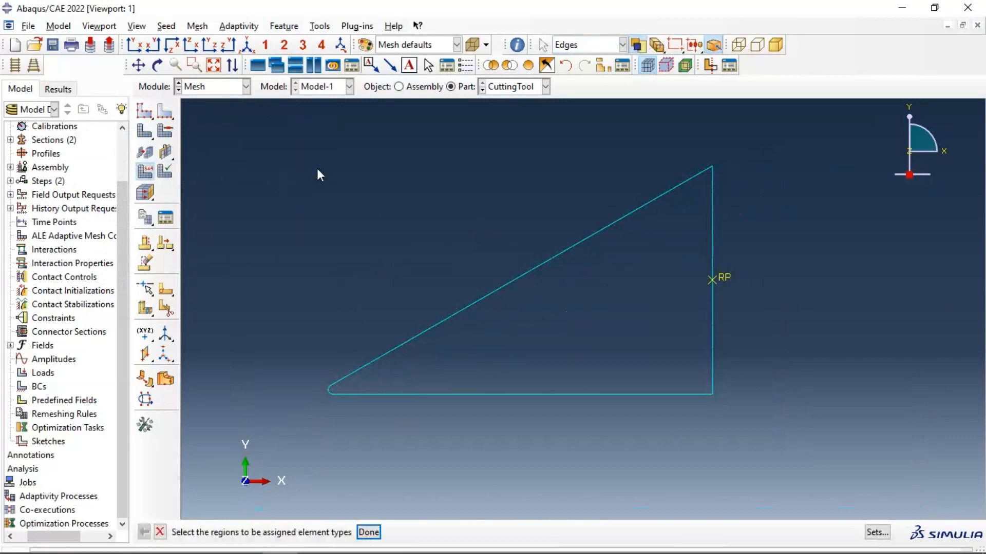
pyautogui.moveTo(279, 173); pyautogui.dragTo(838, 469)
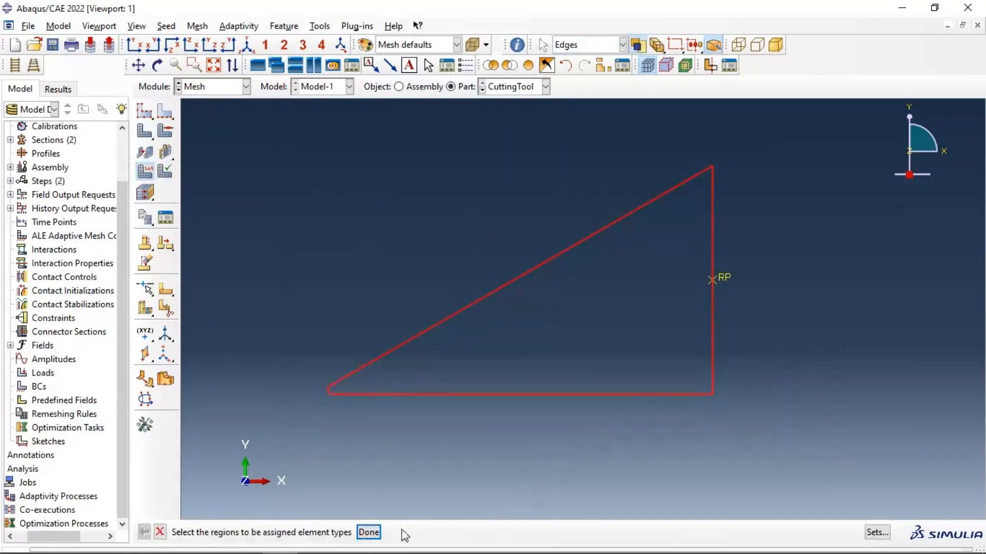
pyautogui.click(368, 532)
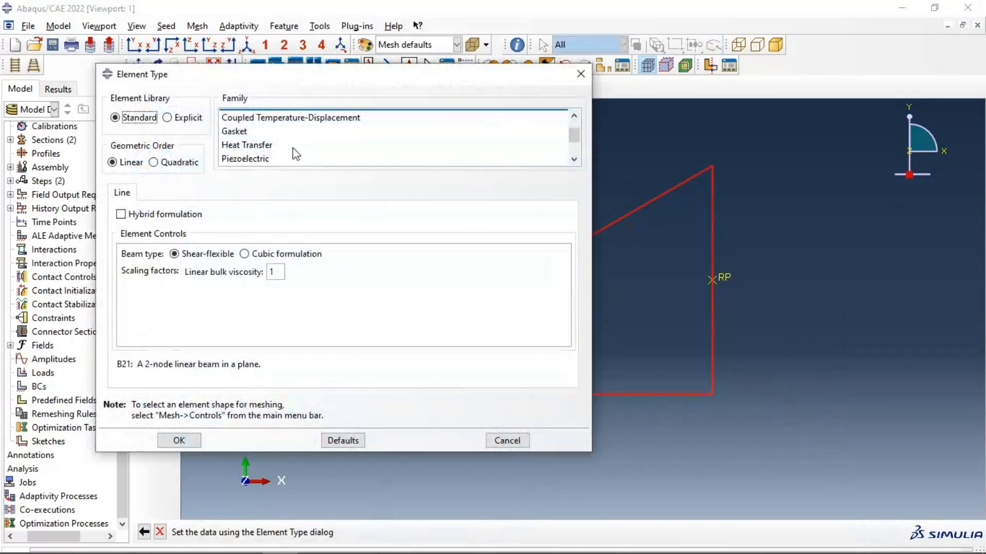
pyautogui.click(180, 119)
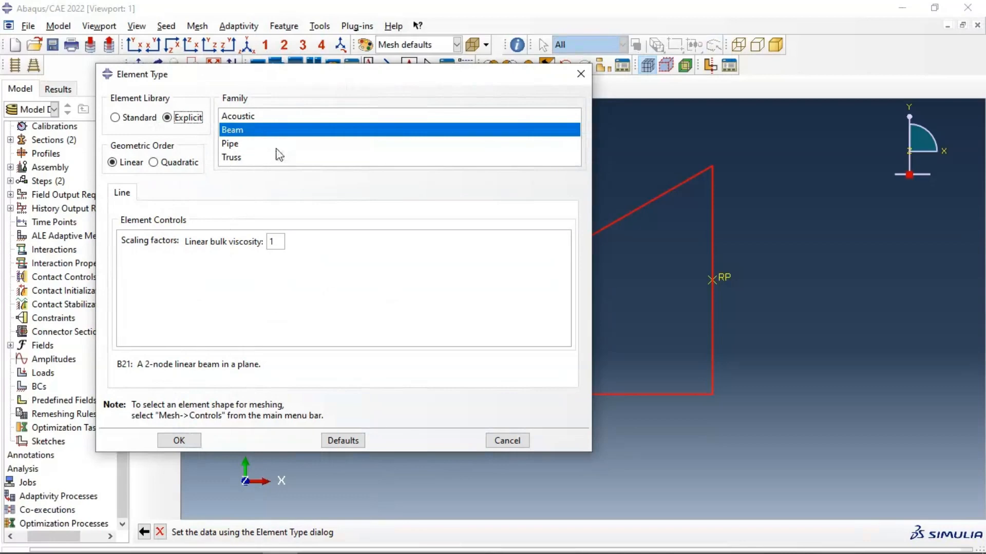
pyautogui.click(238, 158)
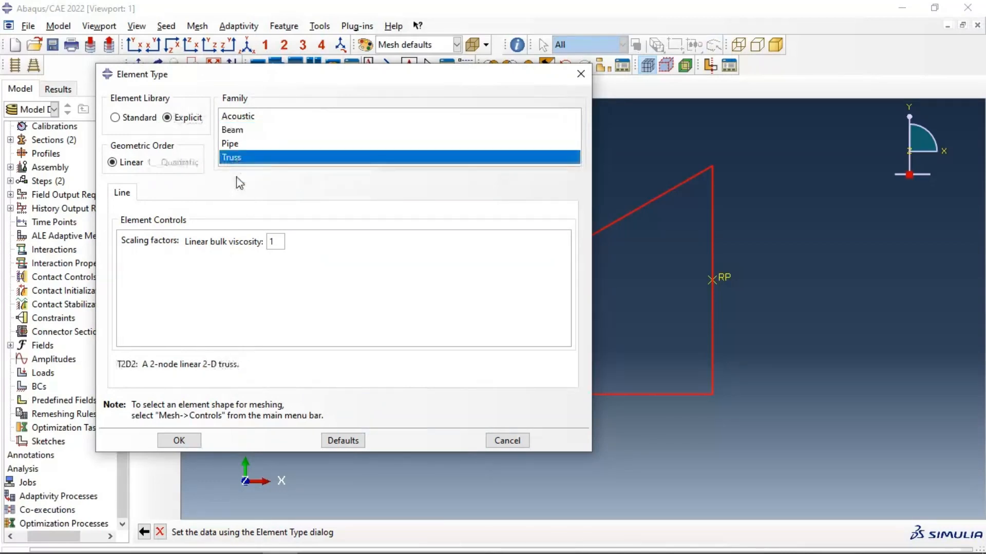
pyautogui.click(178, 441)
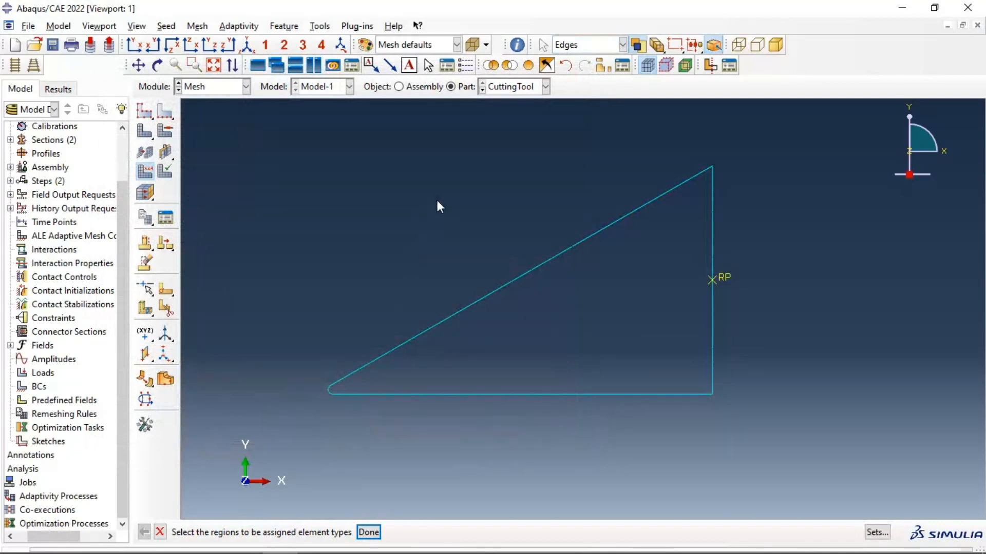
# Switch to the Part module and change the CuttingTool part's type to Discrete rigid
pyautogui.scroll(-3, 436, 200)
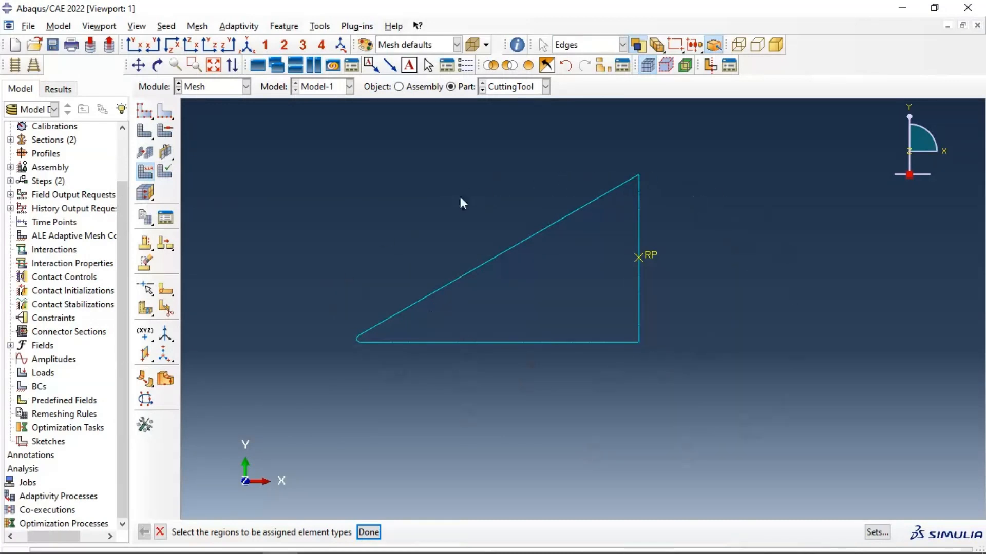
pyautogui.click(214, 92)
pyautogui.click(199, 101)
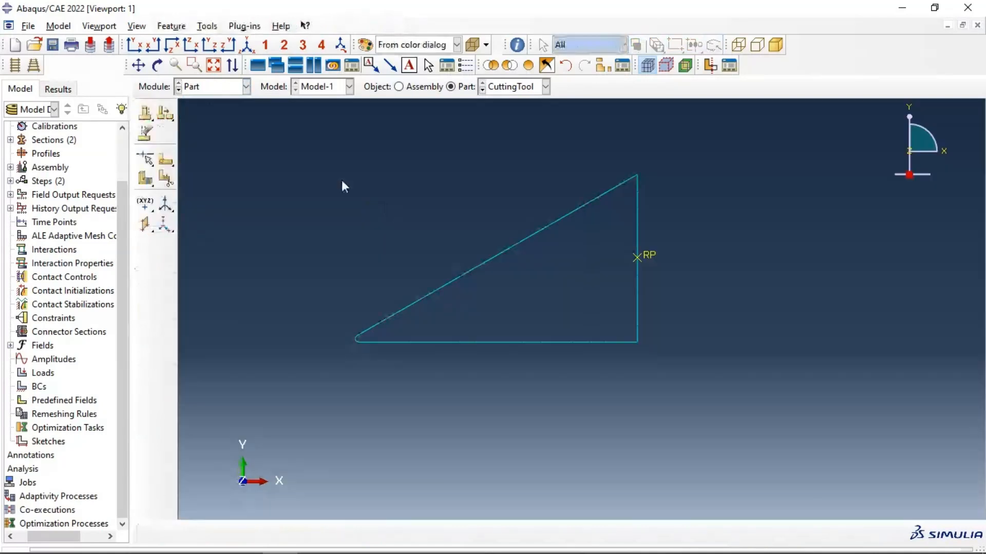
pyautogui.scroll(1, 38, 169)
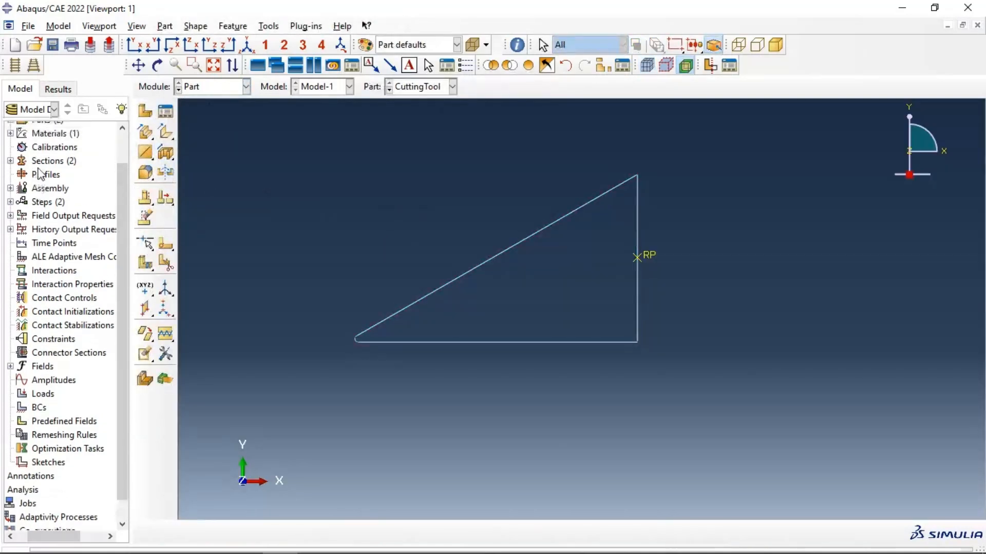
pyautogui.scroll(1, 40, 175)
pyautogui.click(11, 156)
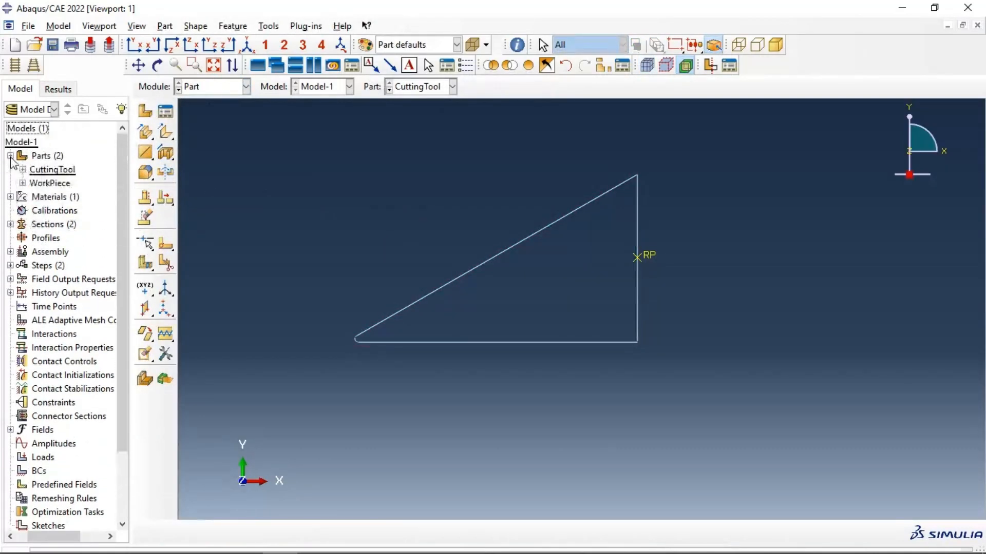
pyautogui.click(22, 169)
pyautogui.click(64, 185)
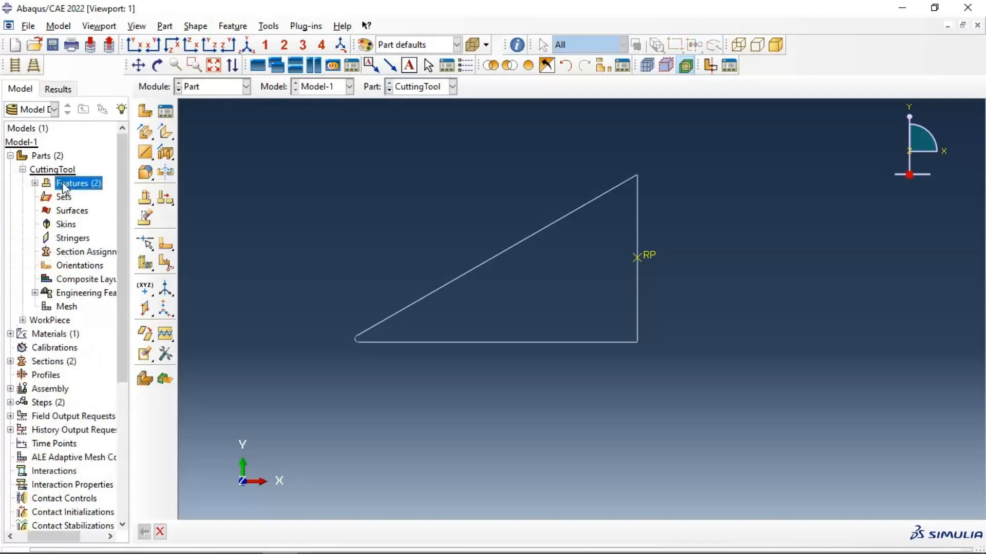
pyautogui.rightClick(64, 185)
pyautogui.press('Escape')
pyautogui.rightClick(54, 173)
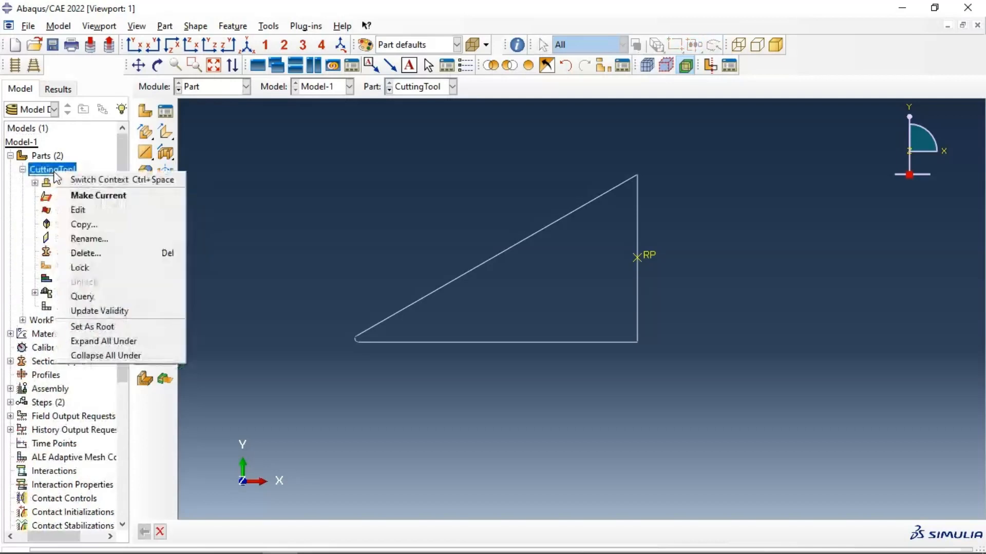
pyautogui.click(77, 210)
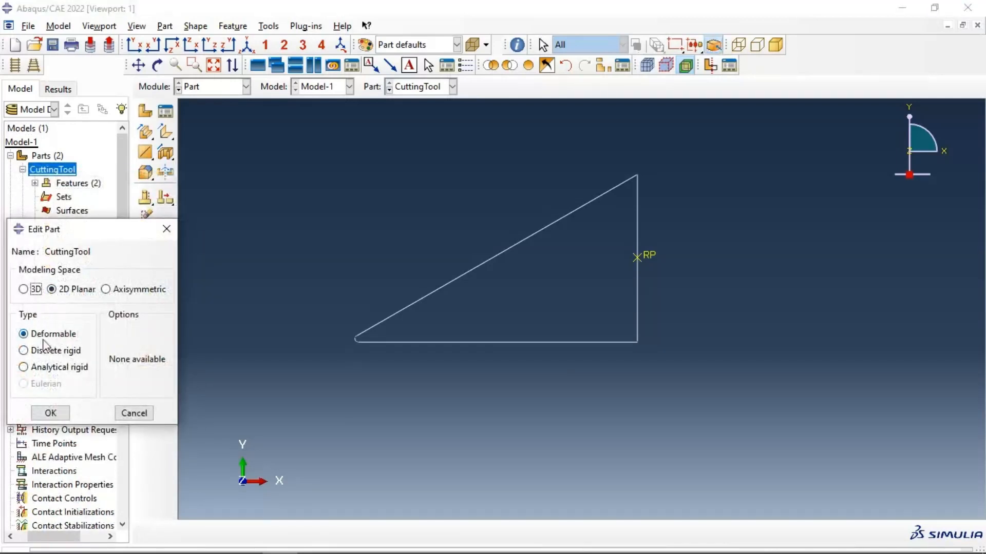
pyautogui.click(47, 351)
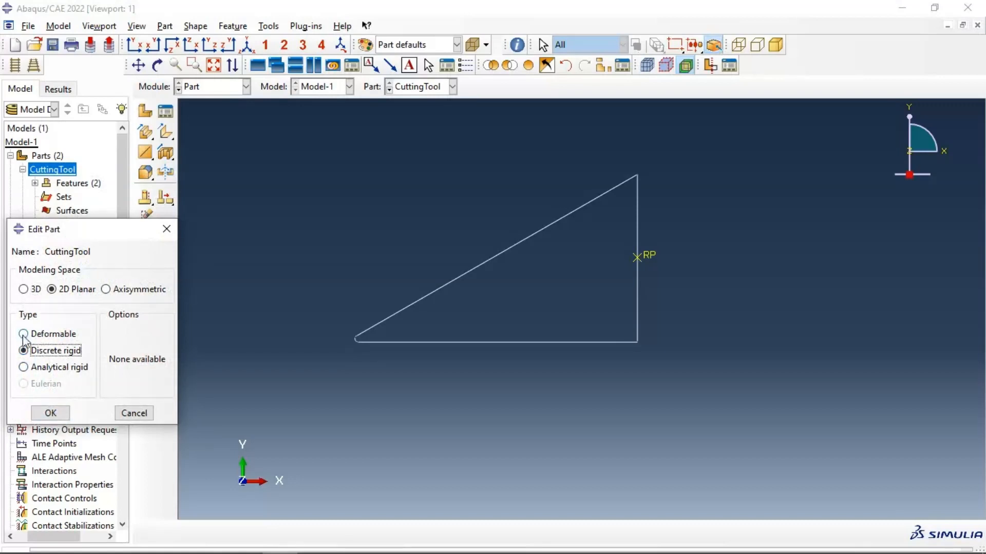
pyautogui.click(51, 413)
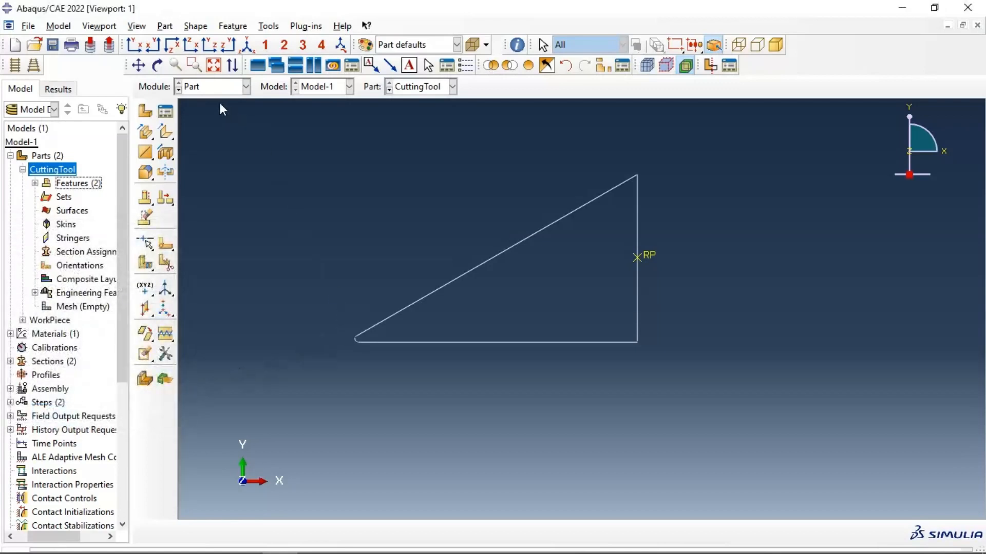
# Return to the Mesh module, seed the CuttingTool with a global size of 0.0005 and mesh the part
pyautogui.click(214, 87)
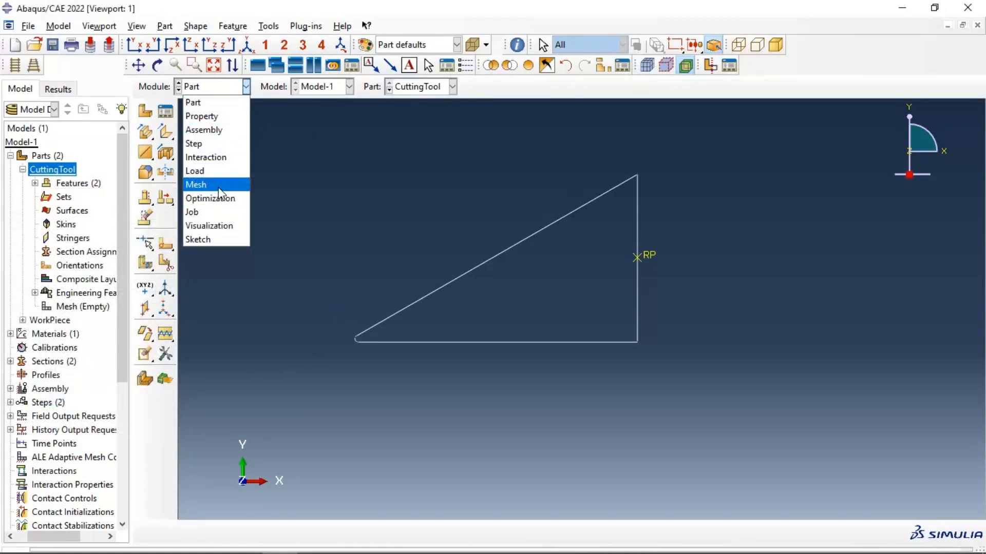
pyautogui.click(201, 184)
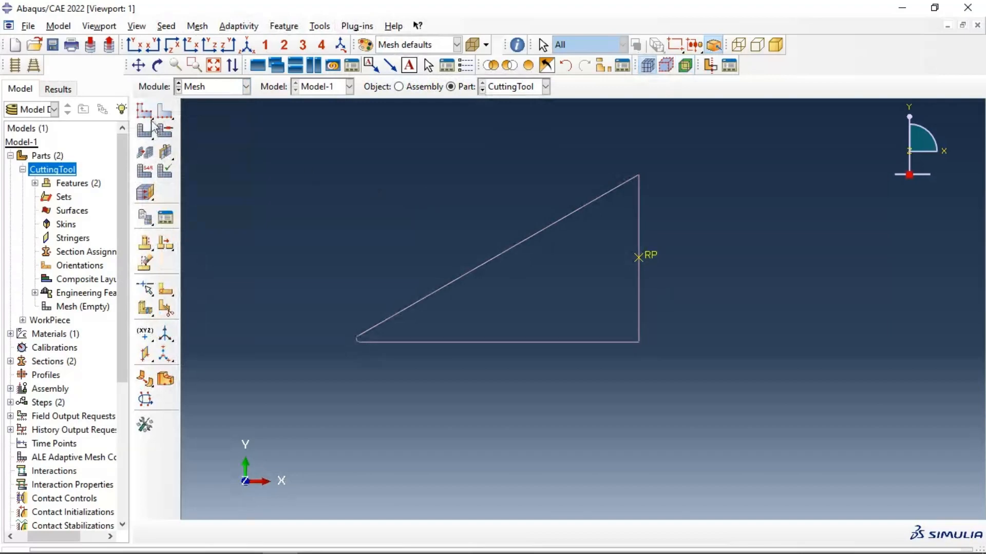
pyautogui.click(145, 110)
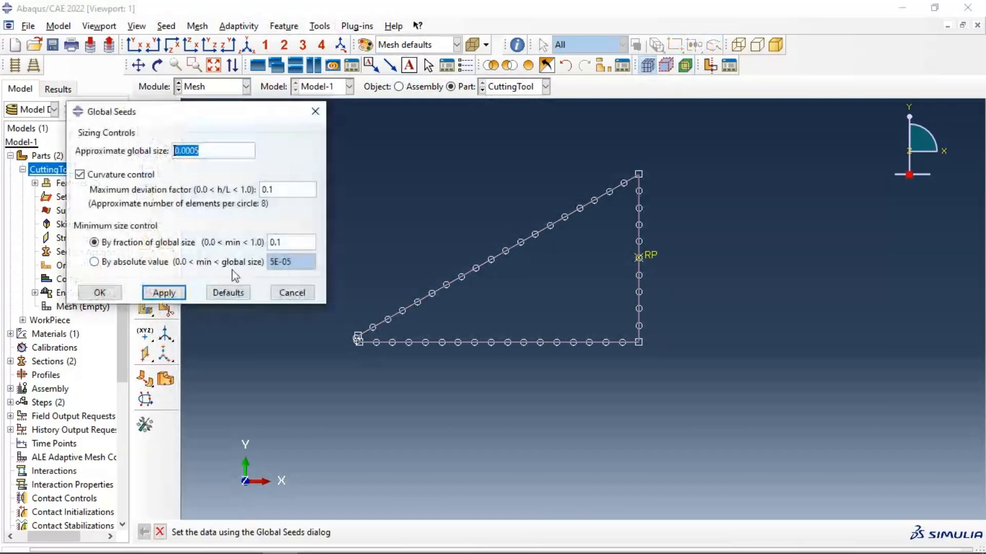
pyautogui.click(99, 293)
pyautogui.click(145, 131)
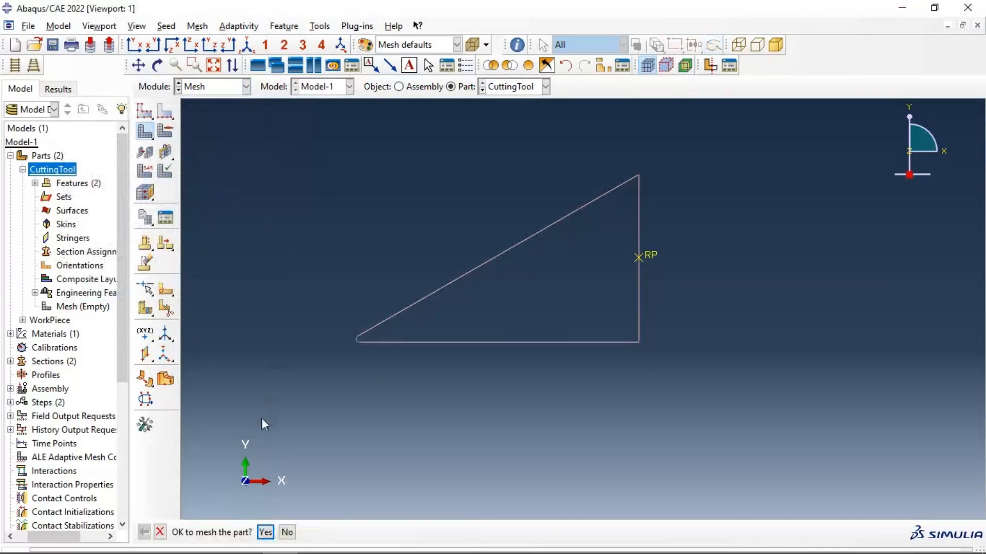
pyautogui.click(265, 532)
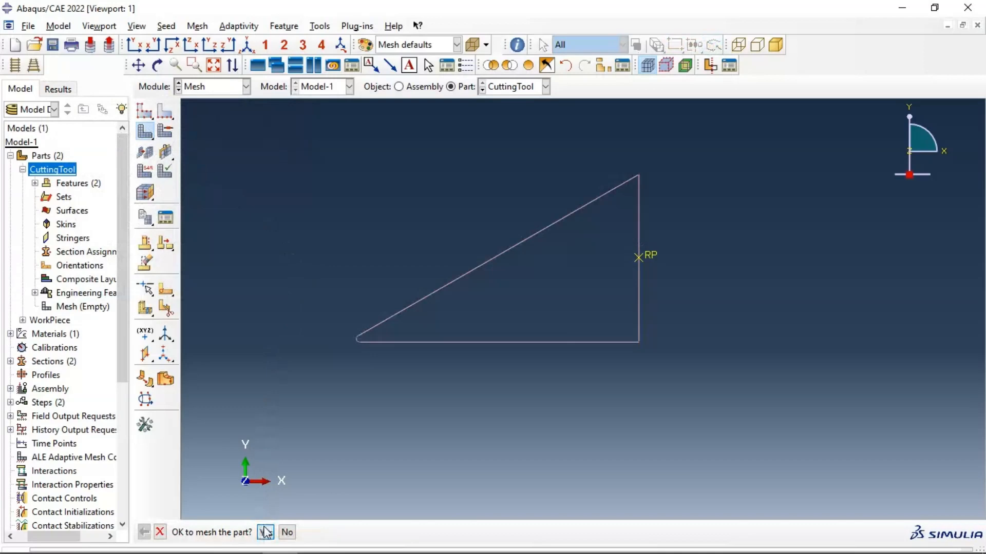
# Assign Explicit, linear Discrete Rigid elements (R2D2) to all edges of the CuttingTool part
pyautogui.click(146, 172)
pyautogui.moveTo(289, 149); pyautogui.dragTo(790, 393)
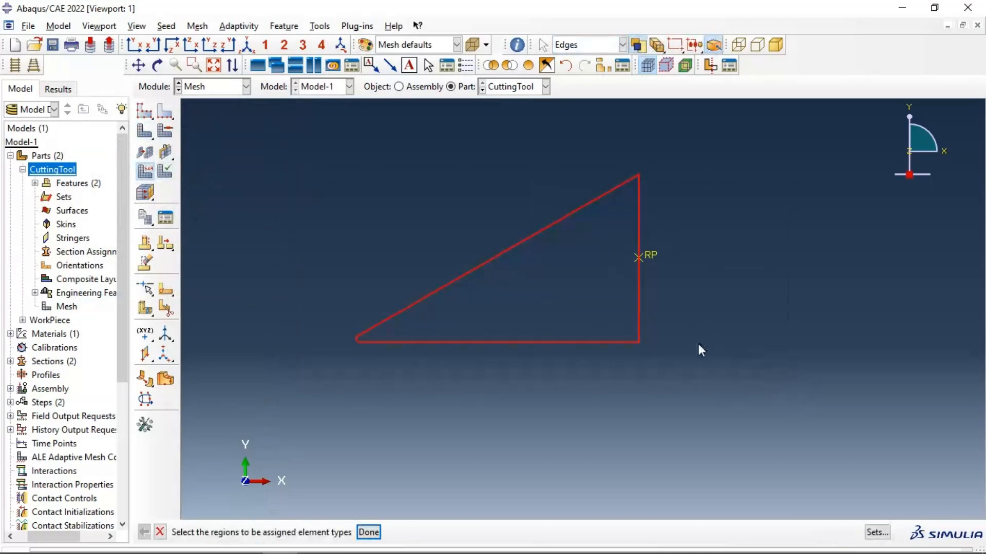
pyautogui.click(368, 532)
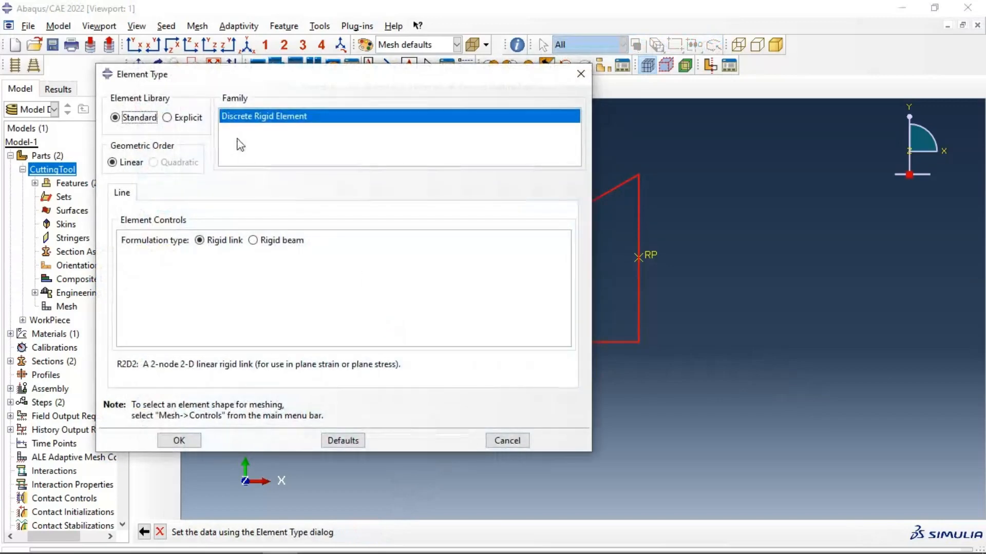
pyautogui.click(179, 440)
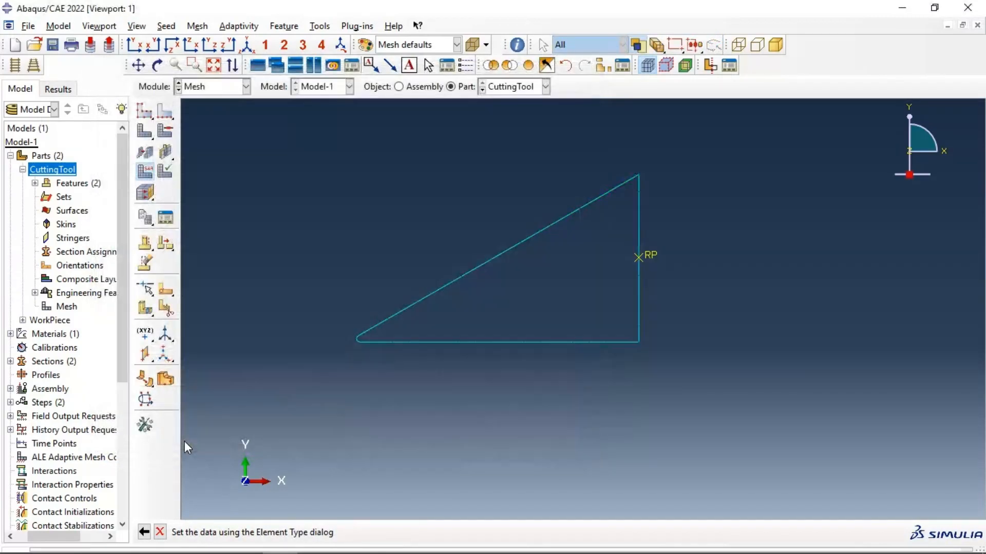
pyautogui.moveTo(288, 149); pyautogui.dragTo(764, 408)
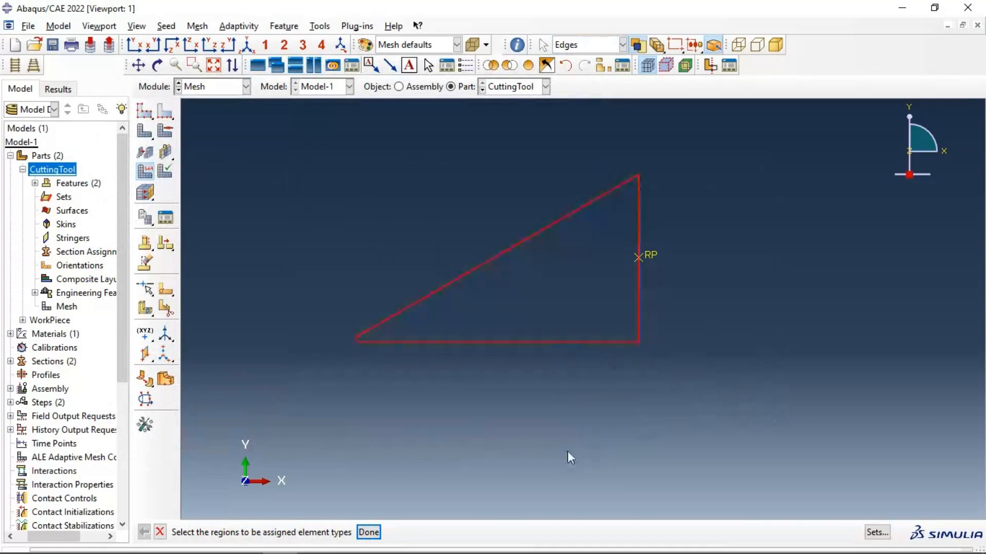
pyautogui.click(379, 534)
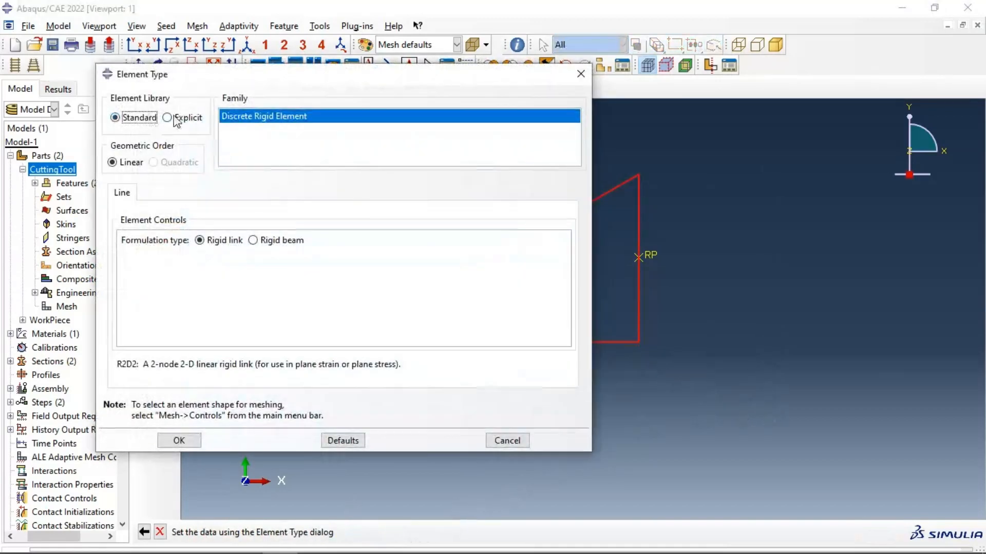
pyautogui.click(167, 118)
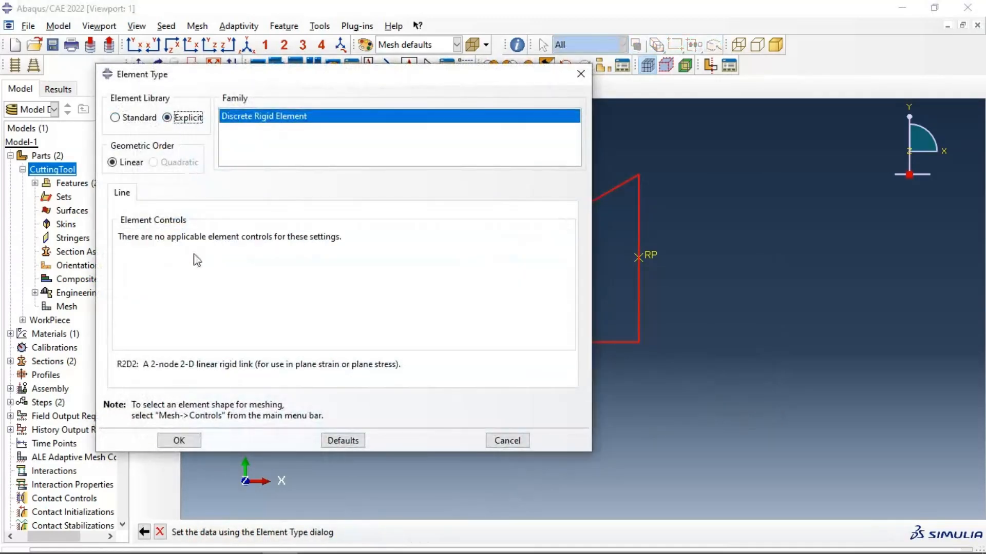
pyautogui.click(190, 440)
# View the CuttingTool and WorkPiece together in the Assembly module
pyautogui.click(210, 86)
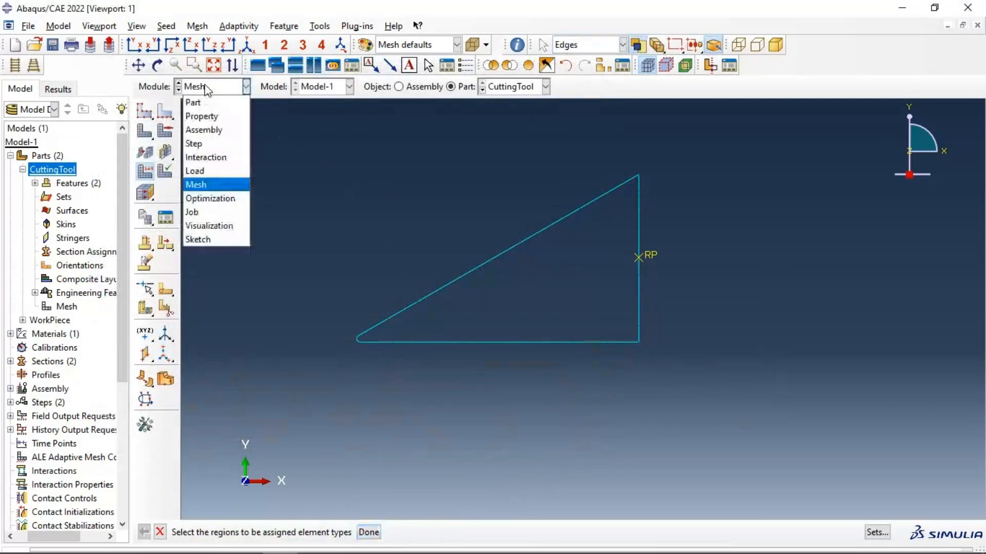
pyautogui.click(226, 157)
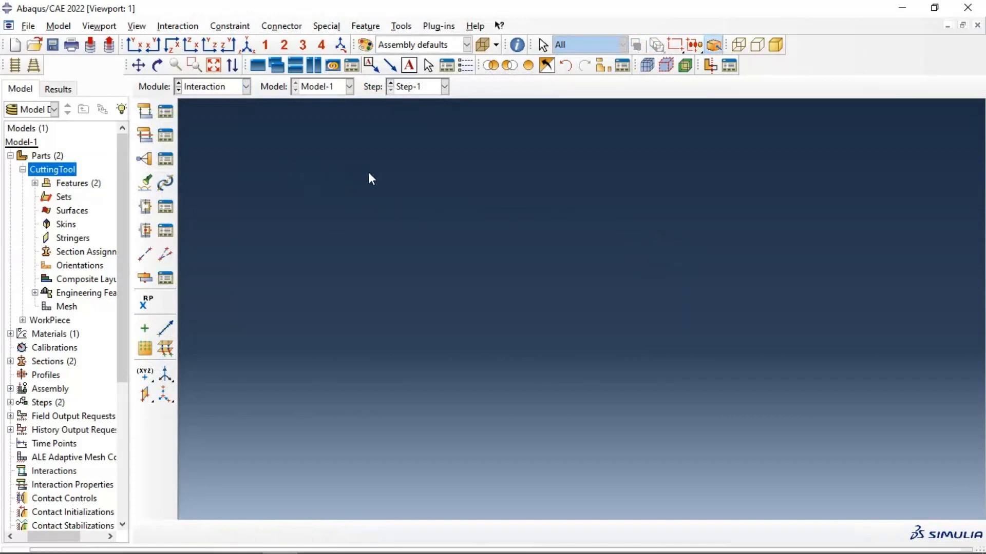
pyautogui.click(222, 88)
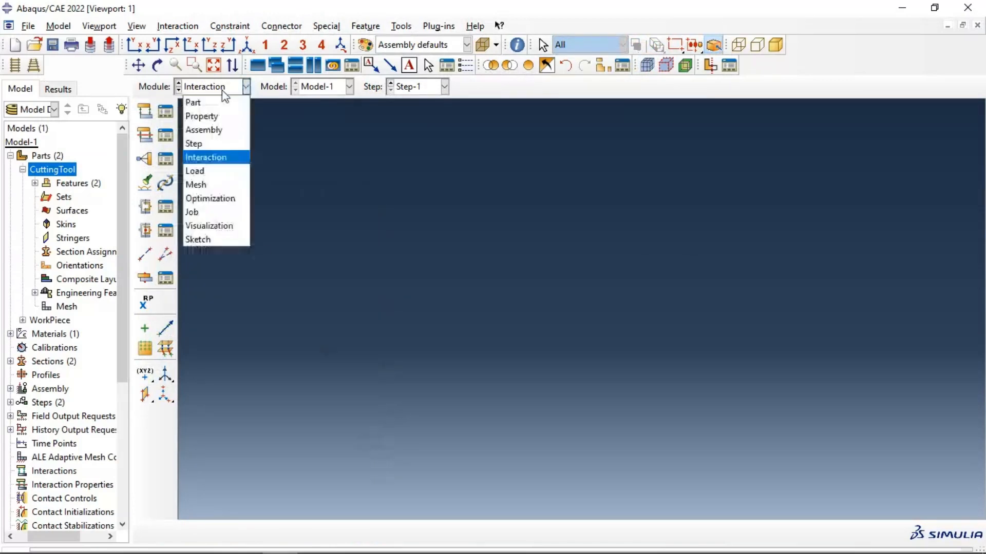
pyautogui.click(217, 130)
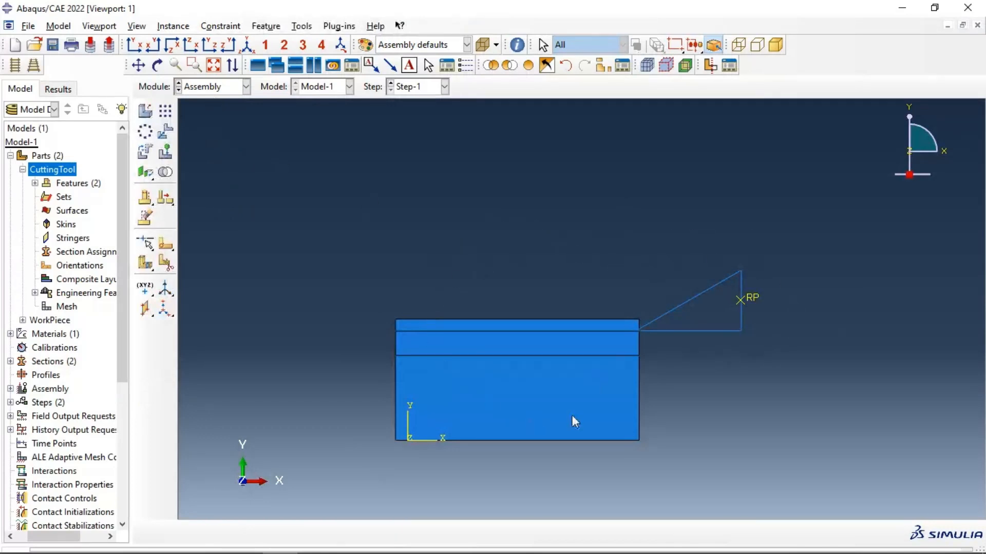
# Switch to the Interaction module and create a Contact interaction property with the default name IntProp-1
pyautogui.click(210, 87)
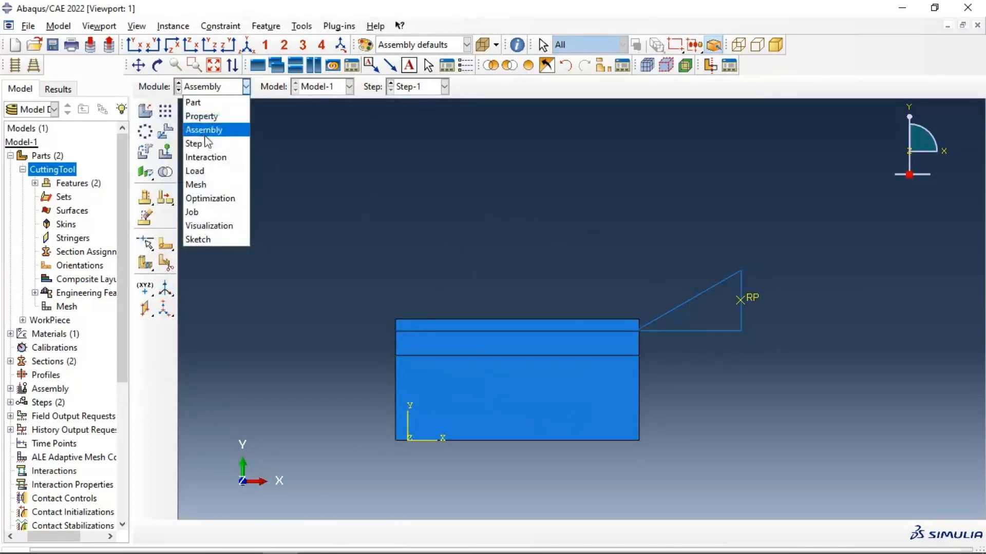
pyautogui.click(207, 158)
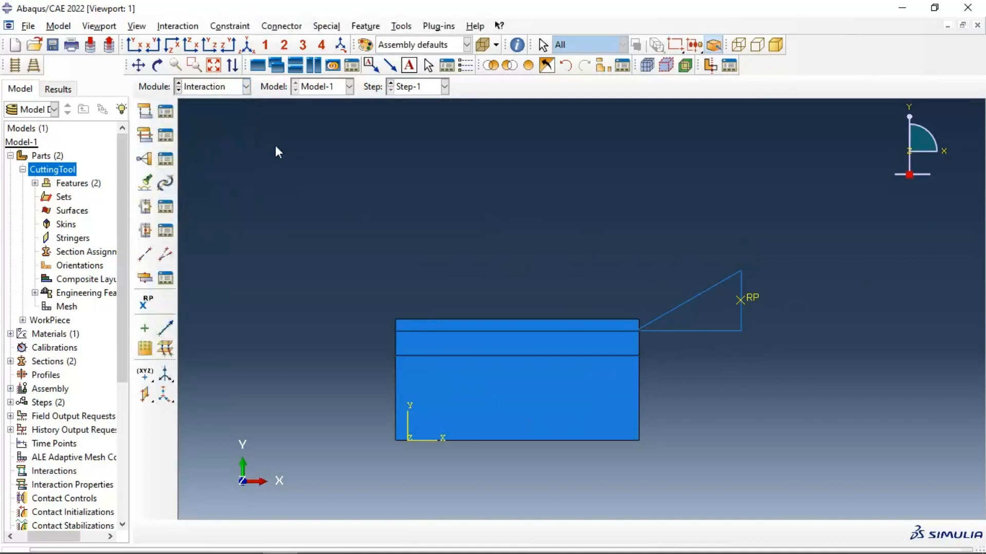
pyautogui.click(145, 136)
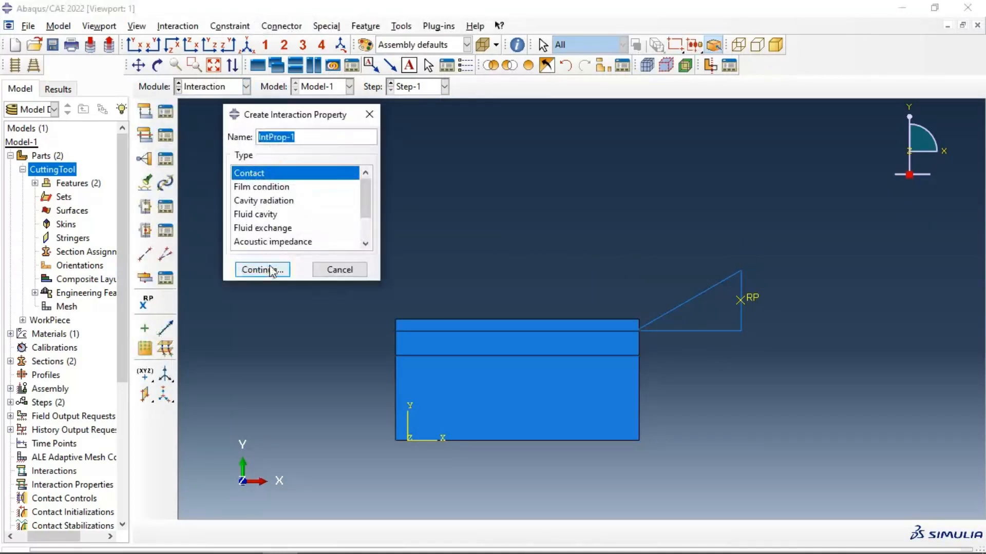
pyautogui.click(268, 269)
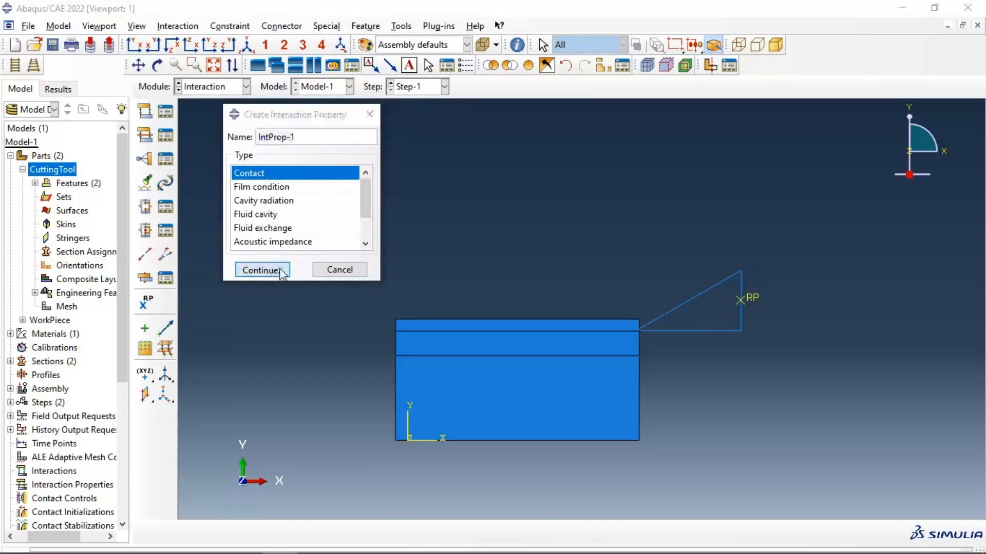
# Define the contact property's tangential behavior with the Penalty friction formulation and a friction coefficient of 0.2
pyautogui.click(131, 147)
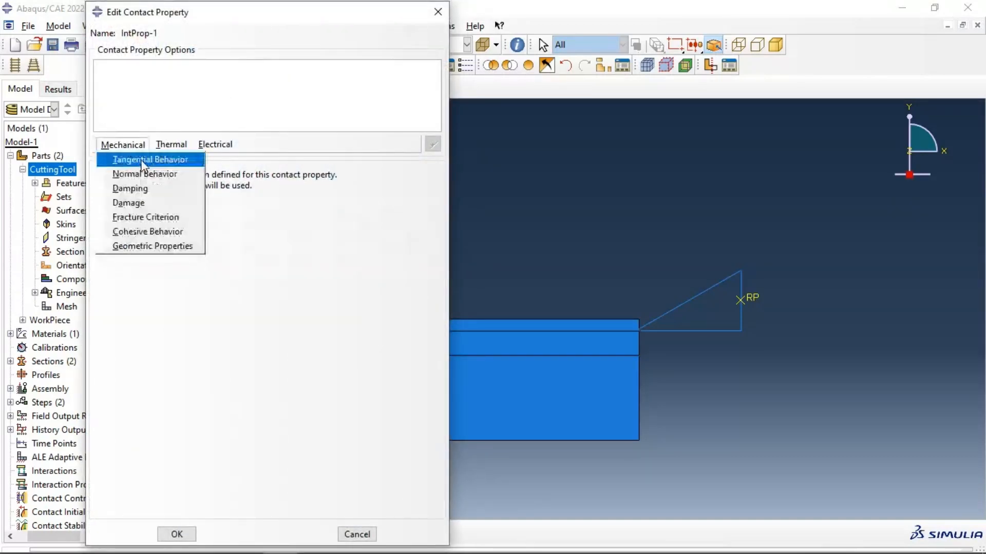
pyautogui.click(140, 159)
pyautogui.click(225, 188)
pyautogui.click(205, 216)
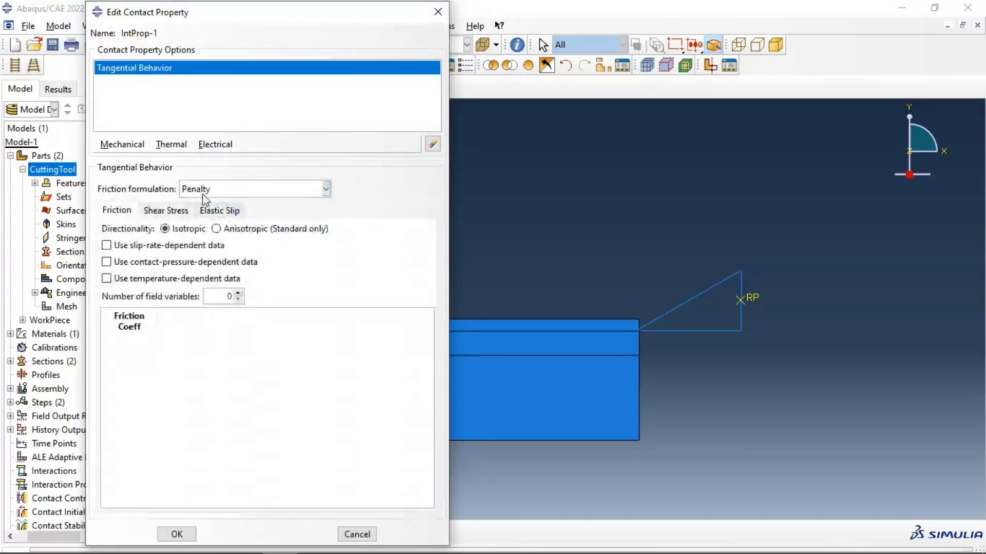
pyautogui.click(137, 341)
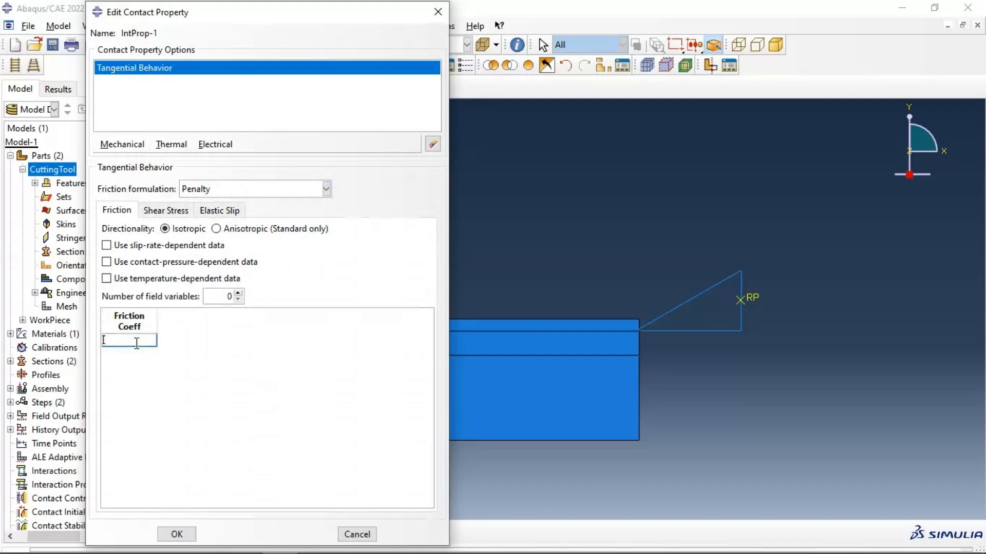
pyautogui.write('0.2')
pyautogui.click(176, 535)
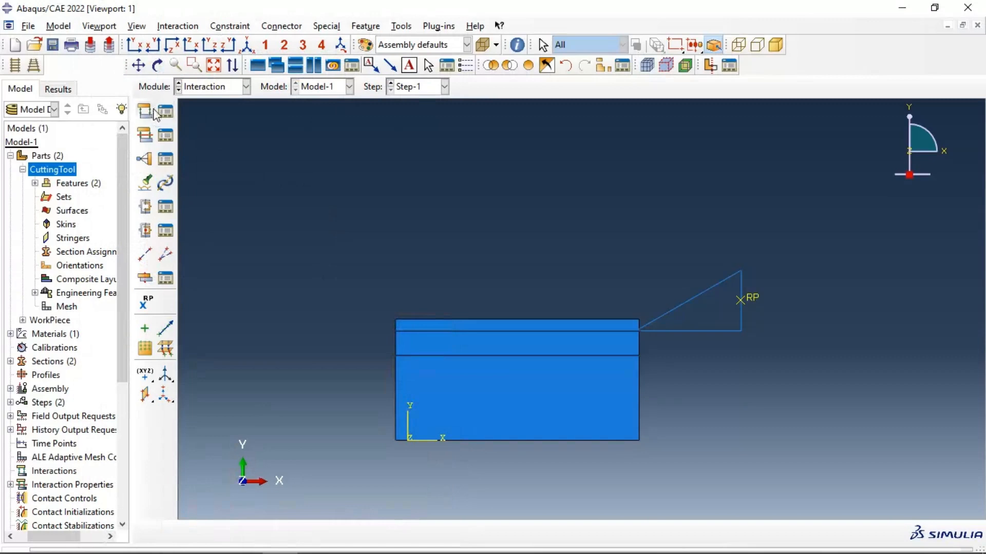
# Start a Surface-to-surface contact (Explicit) interaction in Step-1 and display only the CuttingTool-1 instance
pyautogui.click(146, 111)
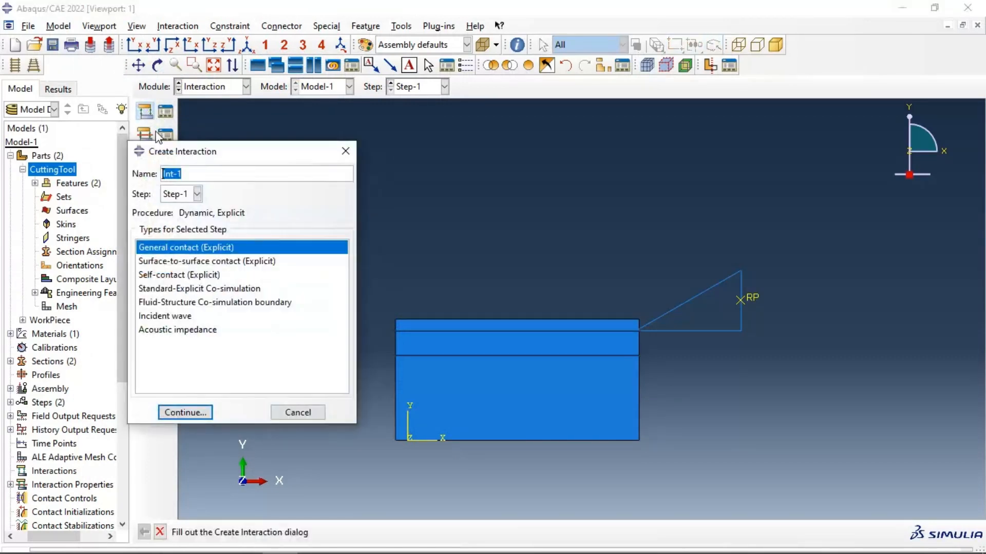
pyautogui.click(187, 263)
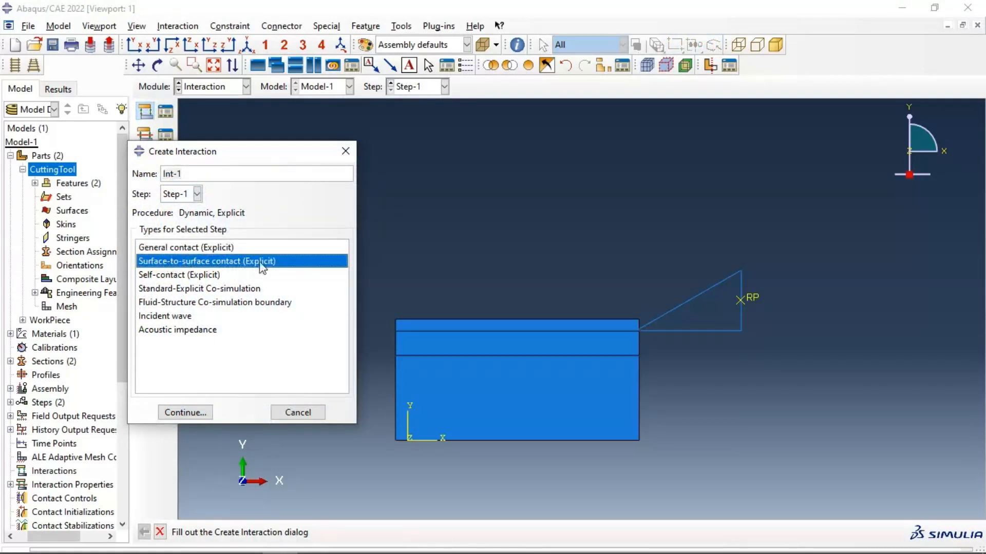
pyautogui.click(186, 413)
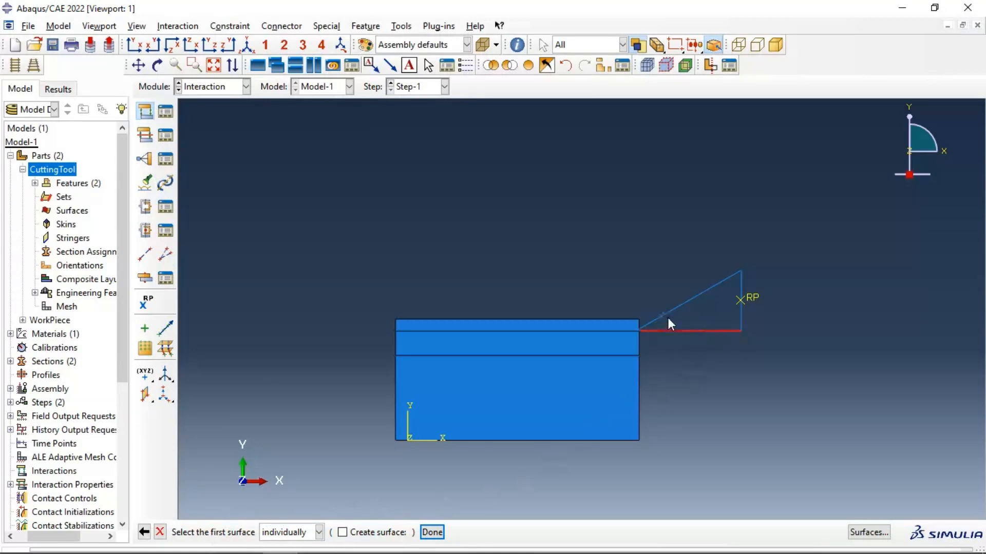
pyautogui.scroll(-2, 562, 306)
pyautogui.click(603, 65)
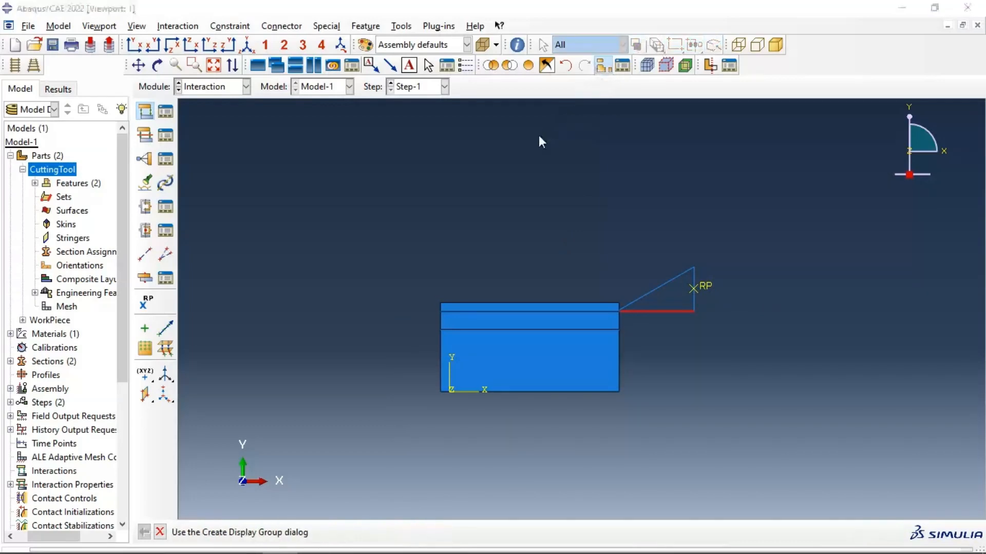
pyautogui.click(201, 74)
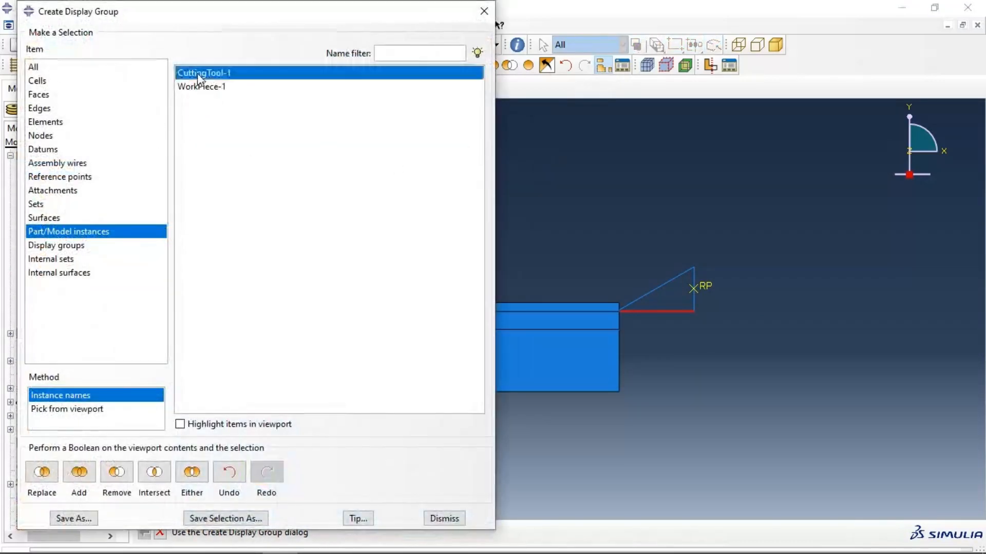
pyautogui.click(54, 464)
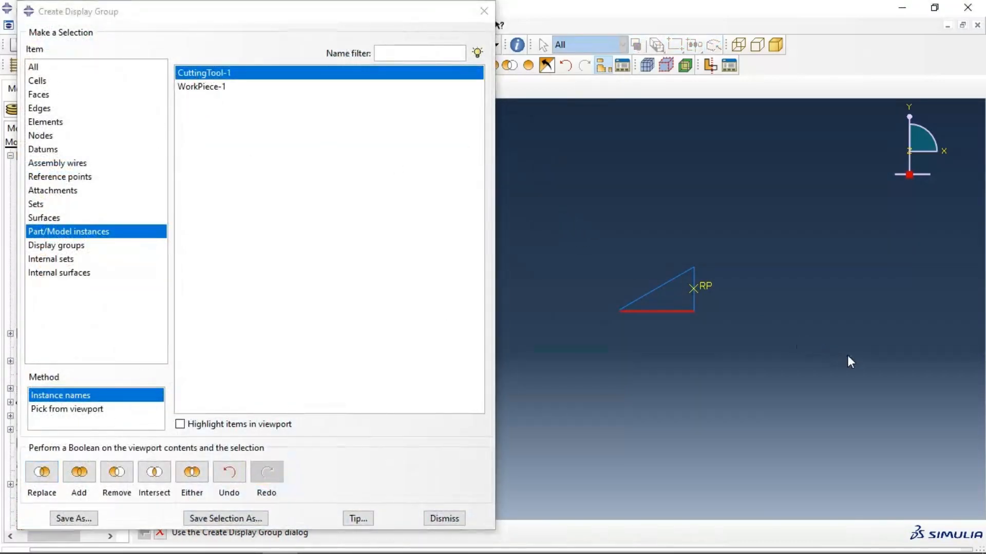
pyautogui.click(443, 518)
# Pick all cutting tool edges as the first surface, flip the tip edge's side, and use the magenta side
pyautogui.moveTo(579, 215); pyautogui.dragTo(815, 358)
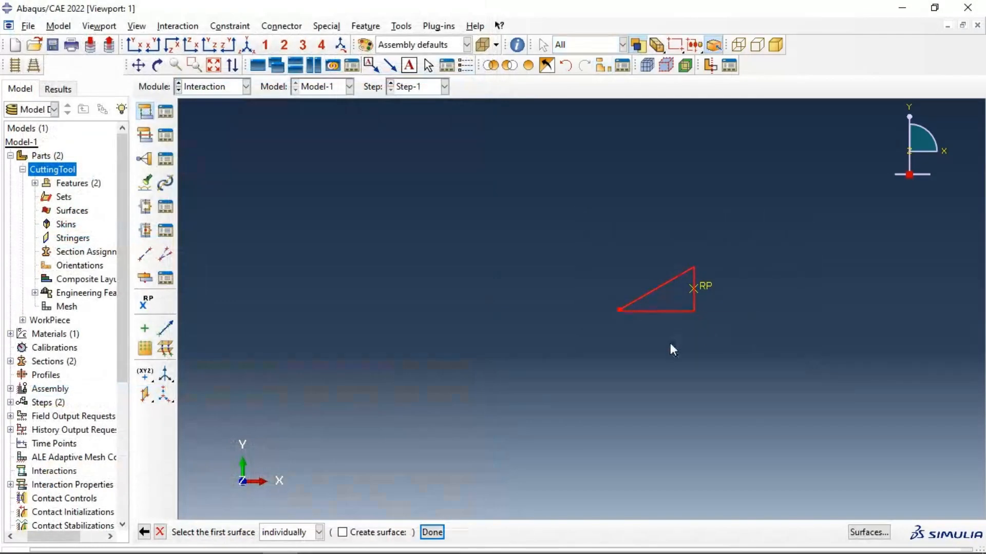
pyautogui.click(432, 533)
pyautogui.scroll(5, 642, 311)
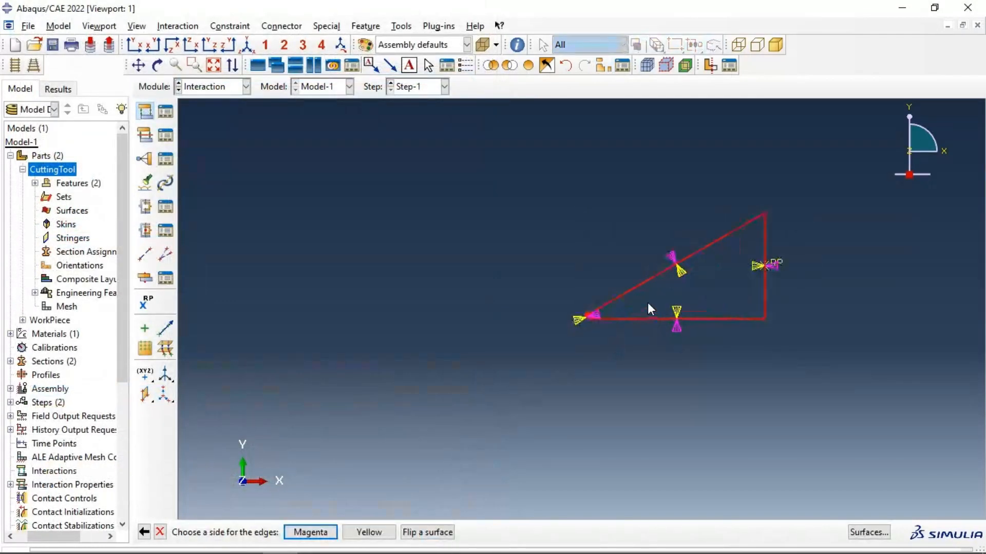
pyautogui.scroll(3, 648, 308)
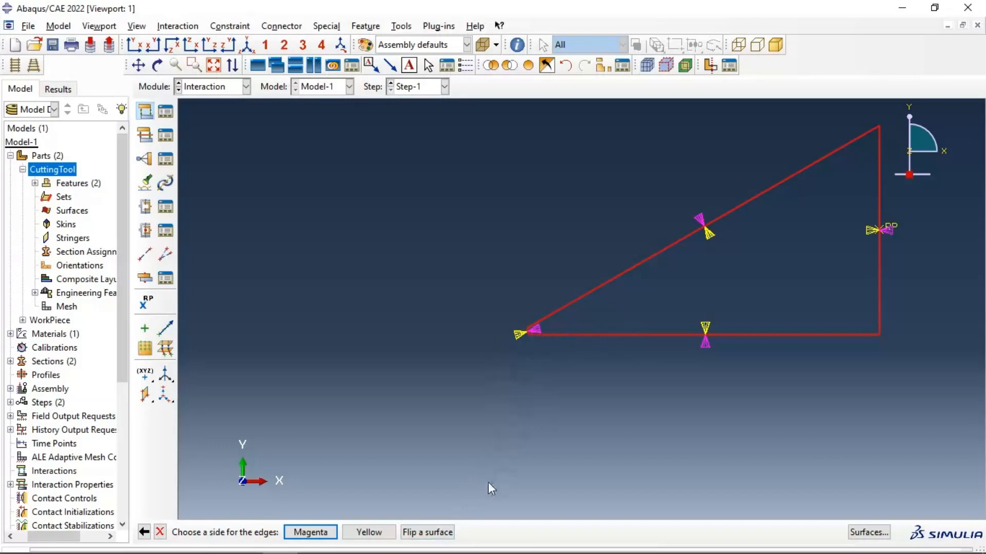
pyautogui.click(438, 534)
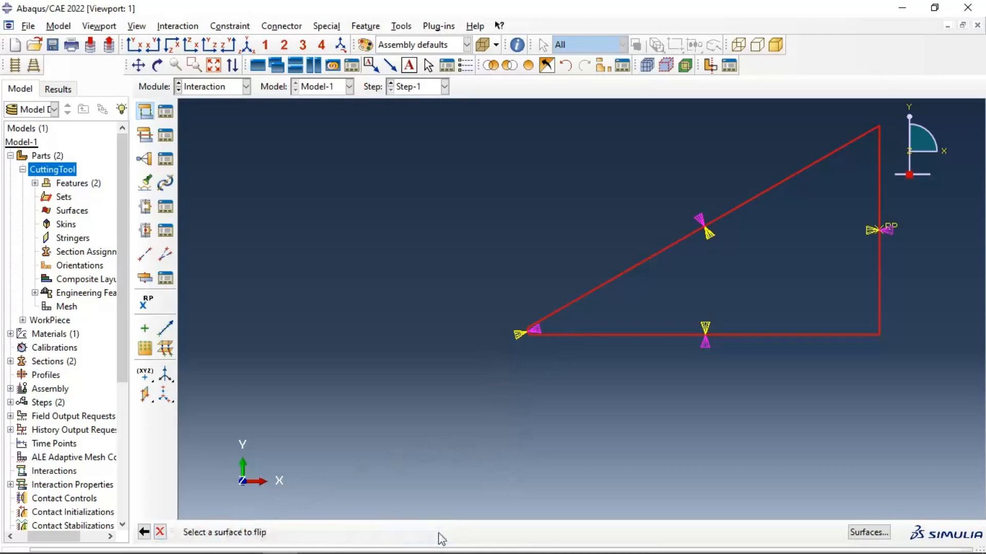
pyautogui.click(527, 331)
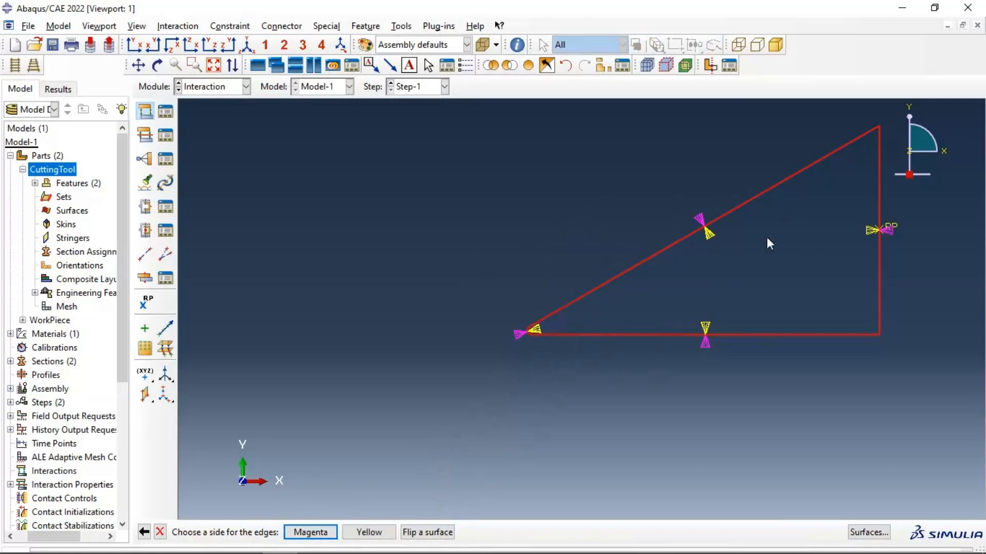
pyautogui.click(310, 533)
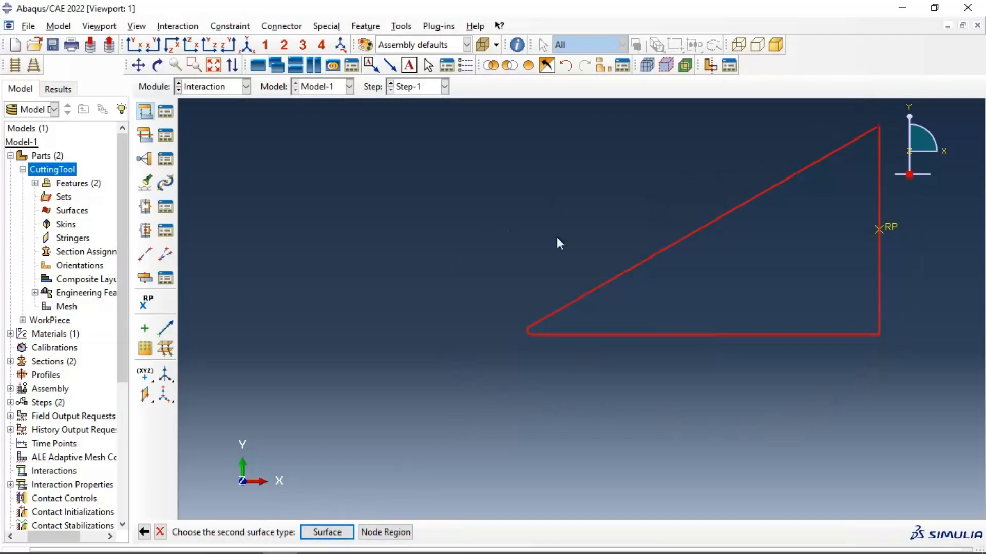
# Pick the workpiece's uppermost strip as a node region for the second surface and accept the contact with property IntProp-1
pyautogui.click(382, 533)
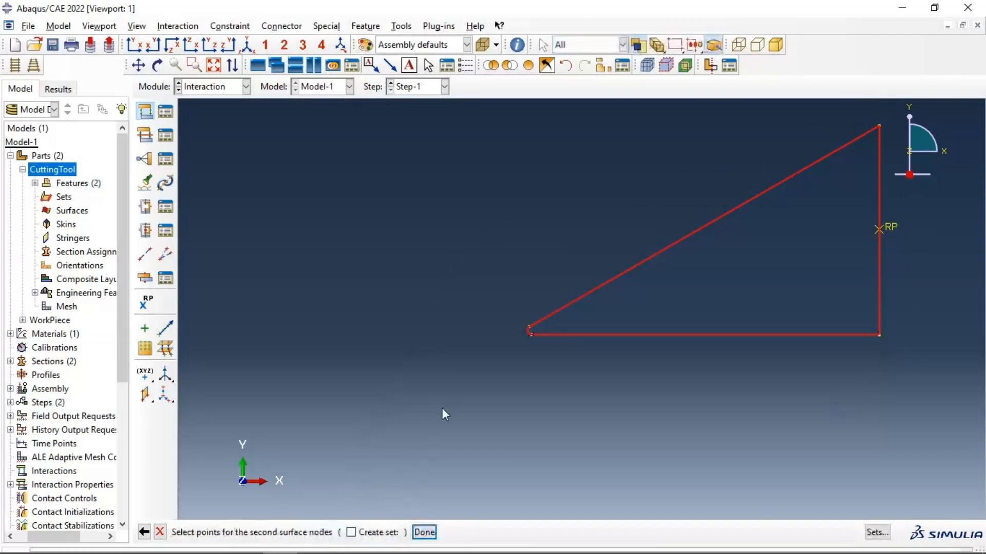
pyautogui.click(549, 66)
pyautogui.scroll(5, 754, 259)
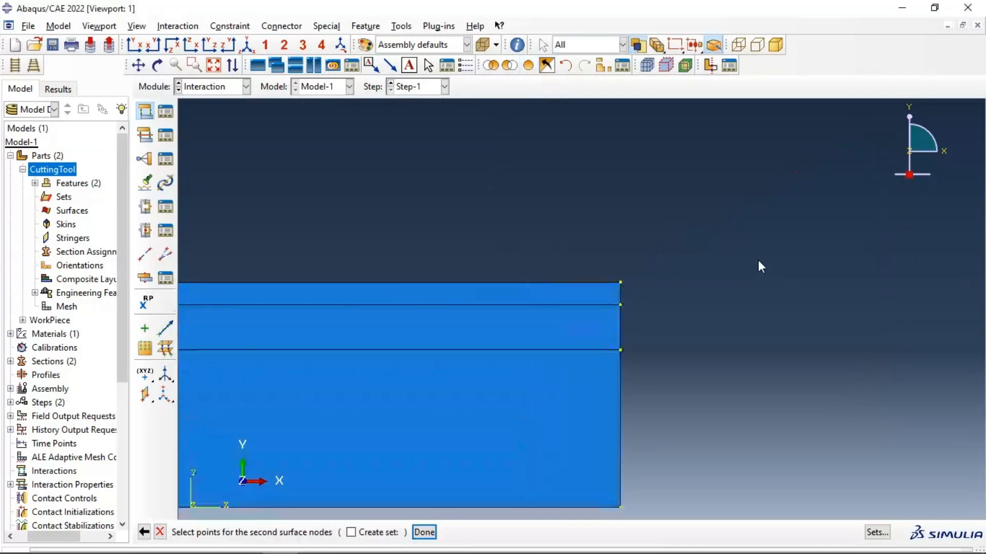
pyautogui.moveTo(428, 235); pyautogui.dragTo(706, 282)
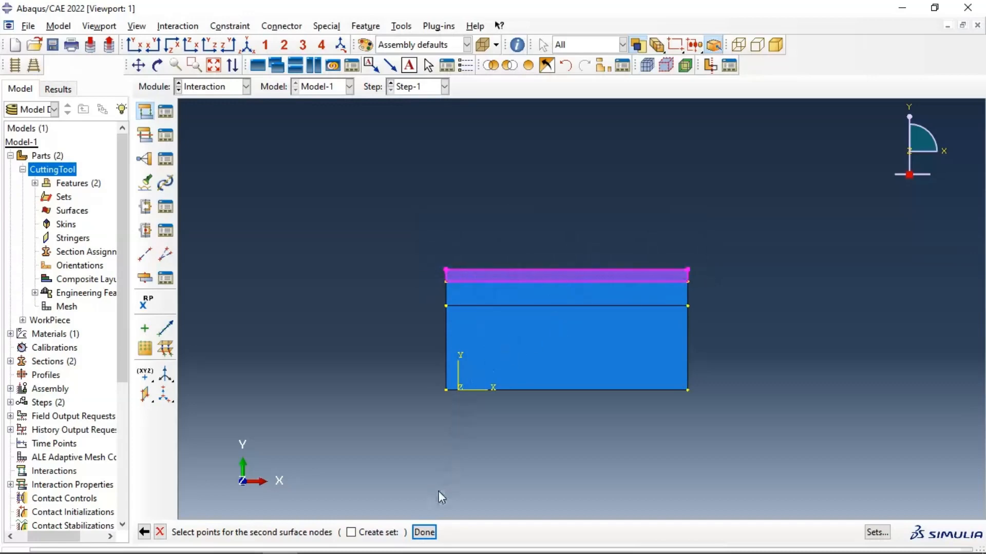
pyautogui.click(424, 533)
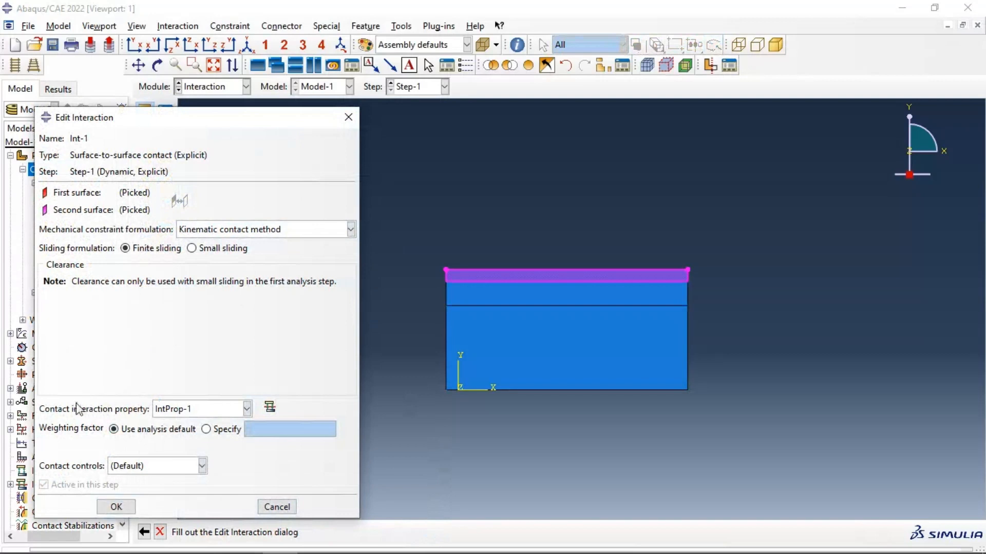
pyautogui.click(197, 409)
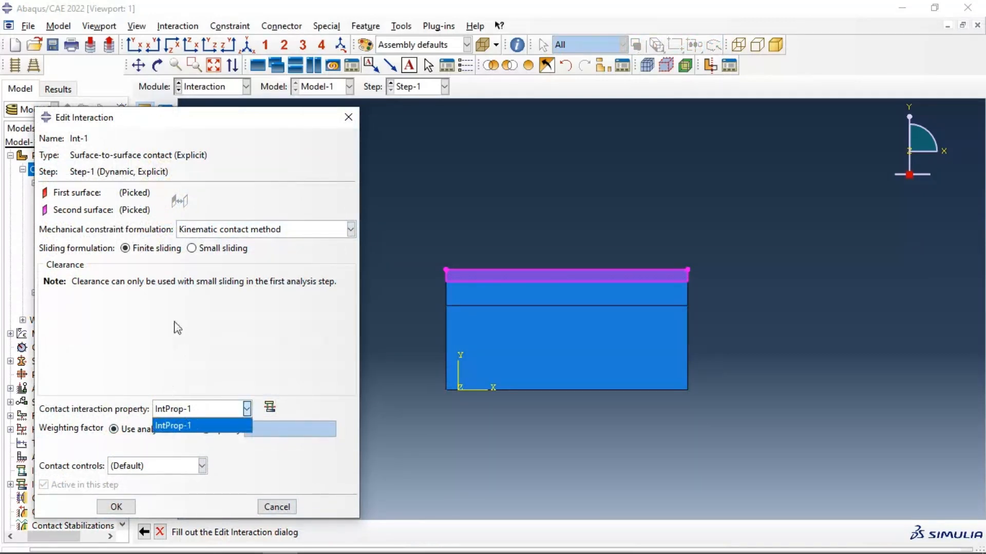
pyautogui.click(114, 507)
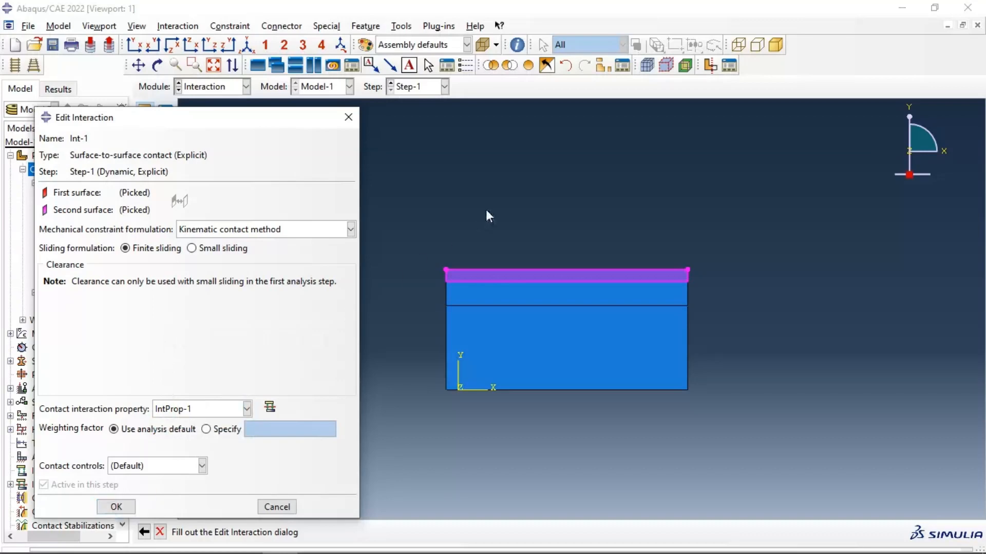
pyautogui.click(116, 507)
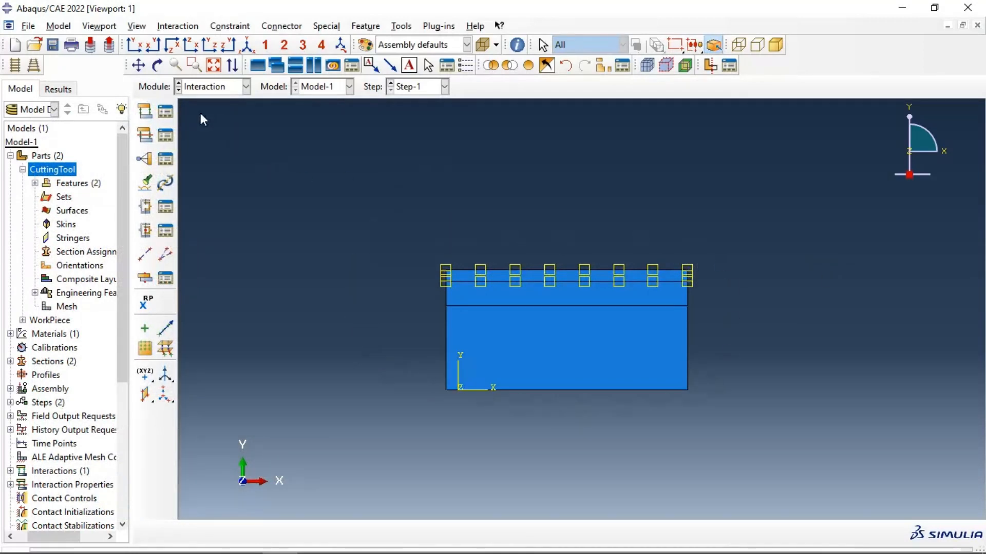
# Create a General contact (Explicit) interaction in Step-1 for All with self, with IntProp-1 as the global property
pyautogui.click(145, 111)
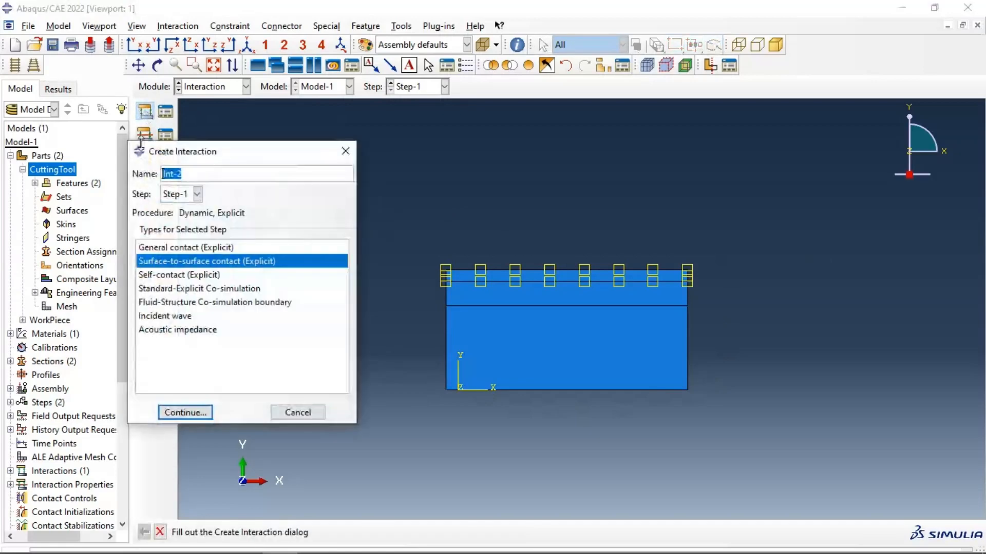
pyautogui.click(166, 248)
pyautogui.click(180, 413)
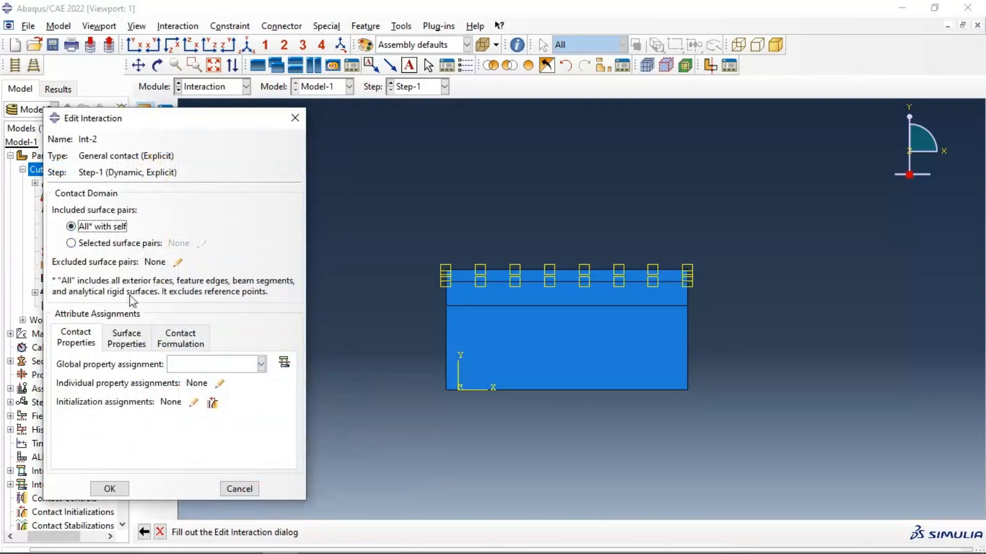
pyautogui.click(202, 370)
pyautogui.click(211, 372)
pyautogui.click(202, 365)
pyautogui.click(202, 380)
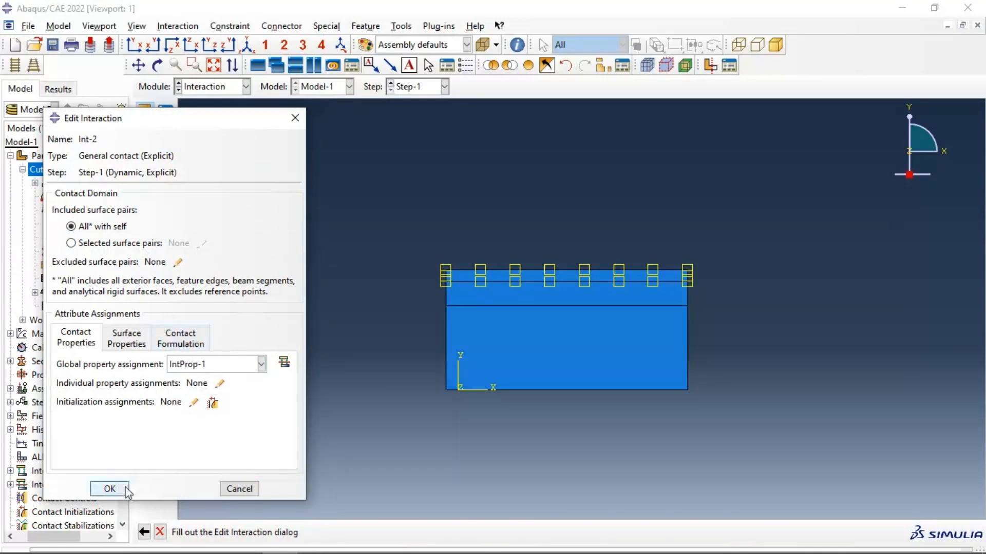
pyautogui.click(109, 489)
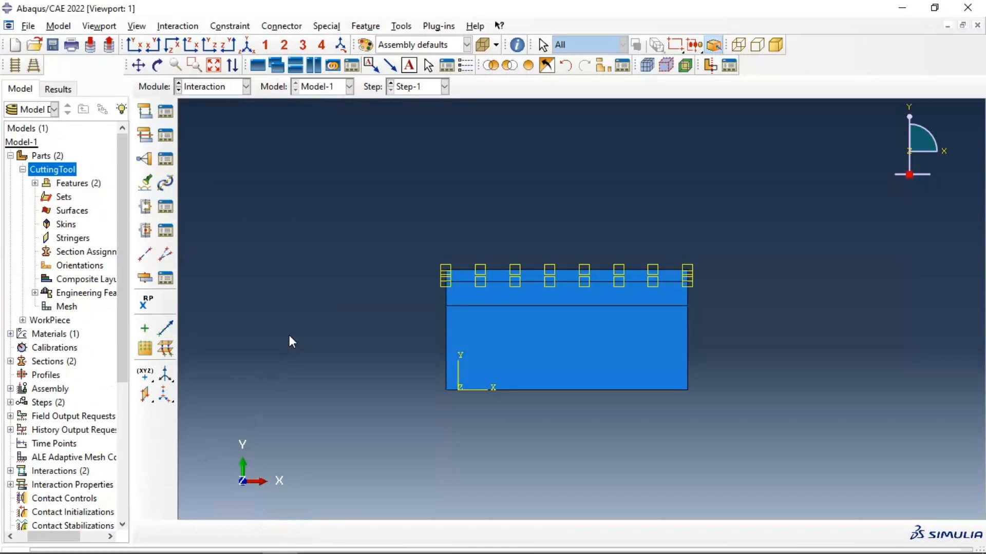
# In the Load module, create a Symmetry/Antisymmetry/Encastre boundary condition in Step-1 that applies ENCASTRE to the workpiece's large lower region
pyautogui.click(200, 87)
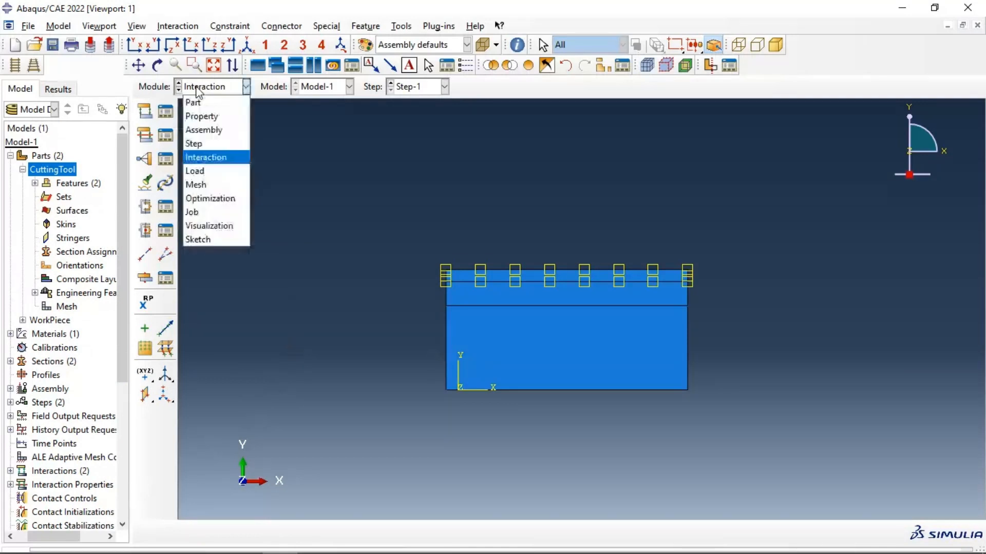
pyautogui.click(216, 172)
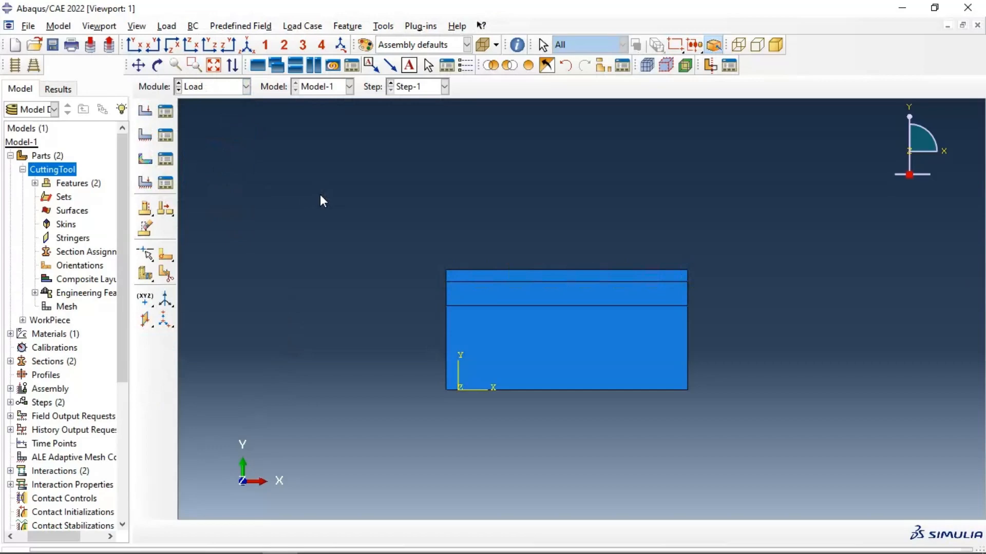
pyautogui.click(147, 136)
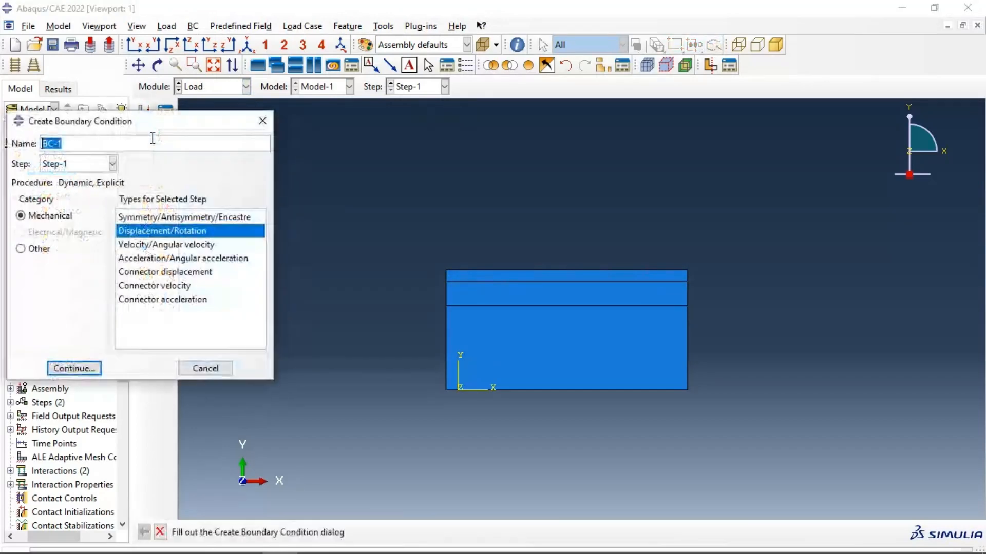
pyautogui.click(153, 218)
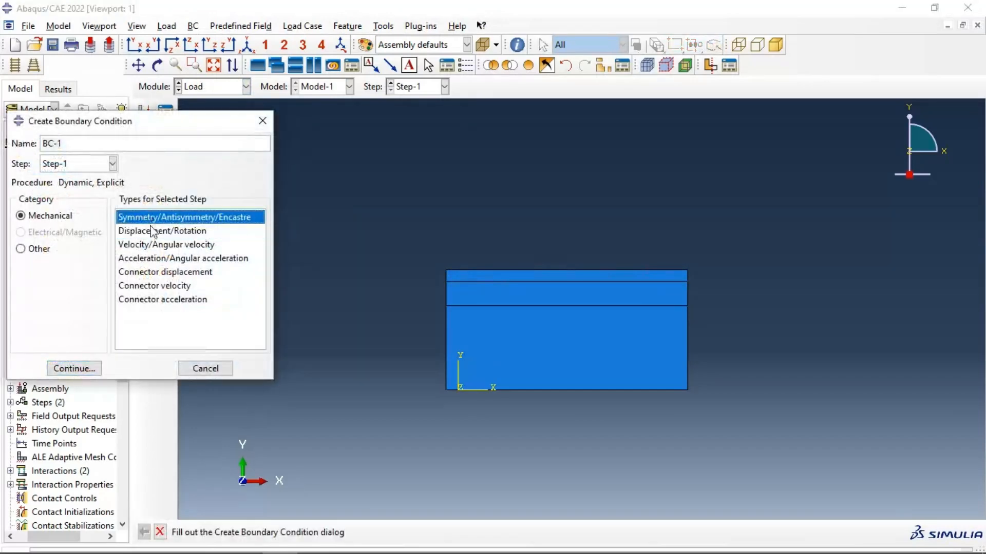
pyautogui.click(74, 368)
pyautogui.click(615, 363)
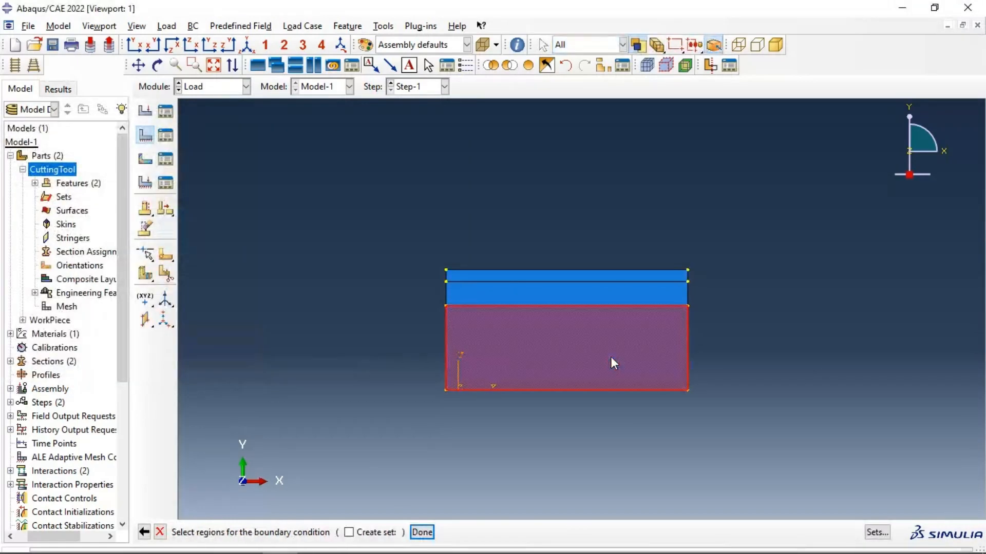
pyautogui.click(422, 533)
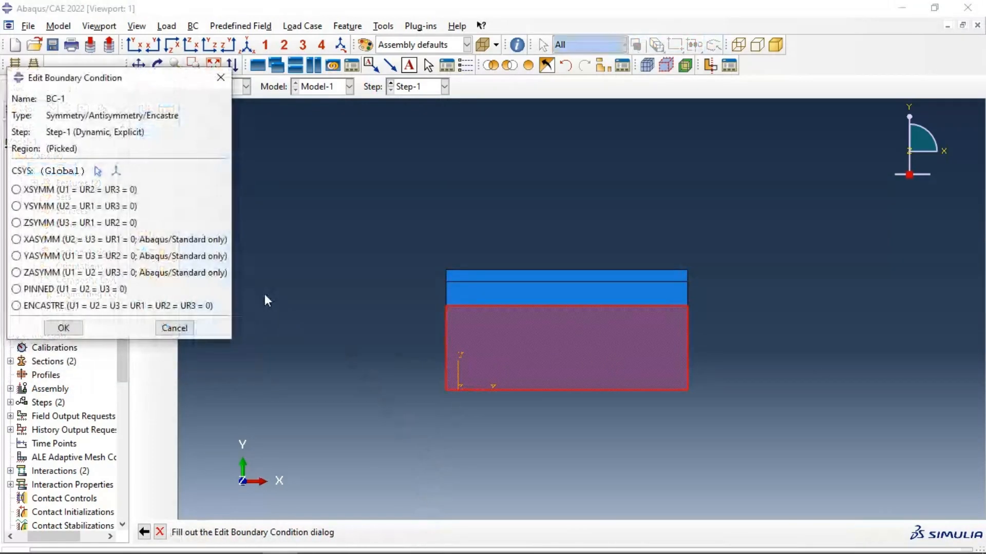
pyautogui.click(131, 303)
pyautogui.click(57, 324)
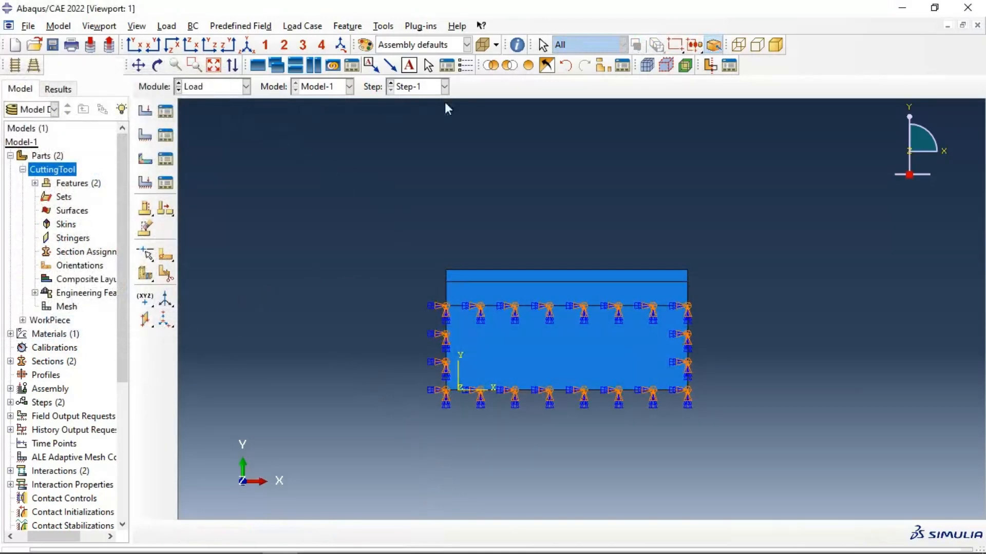
# Display the whole assembly again, including the cutting tool
pyautogui.click(531, 67)
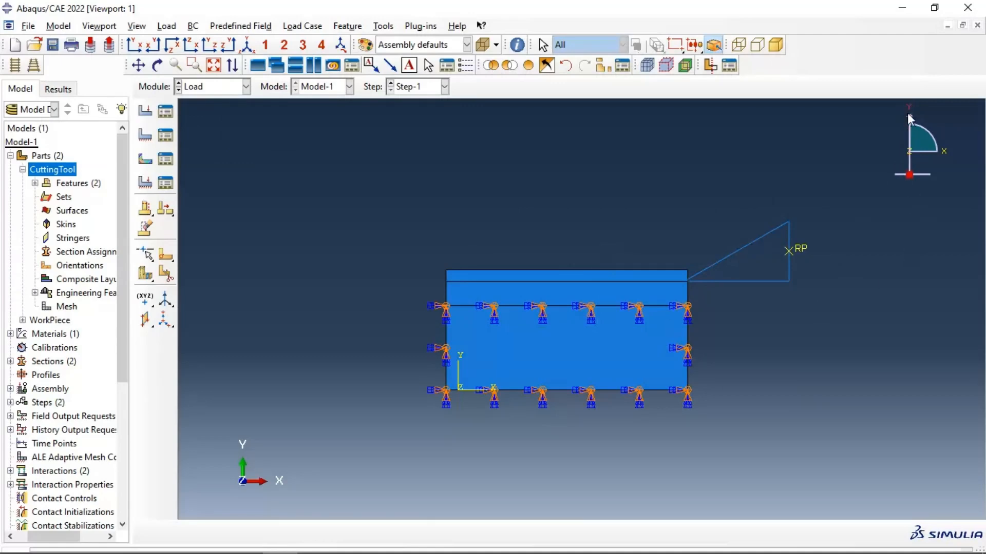
pyautogui.click(166, 136)
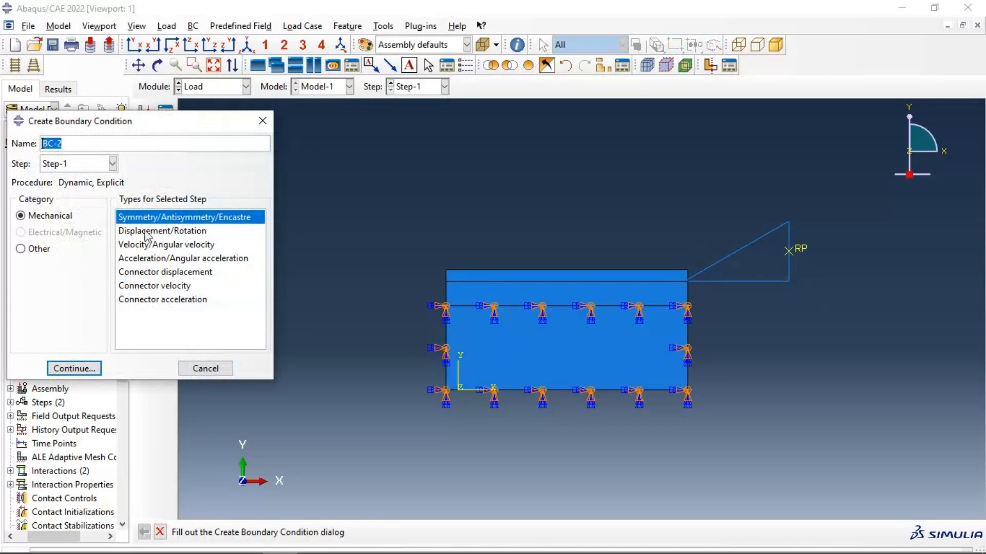
pyautogui.click(154, 231)
pyautogui.click(74, 368)
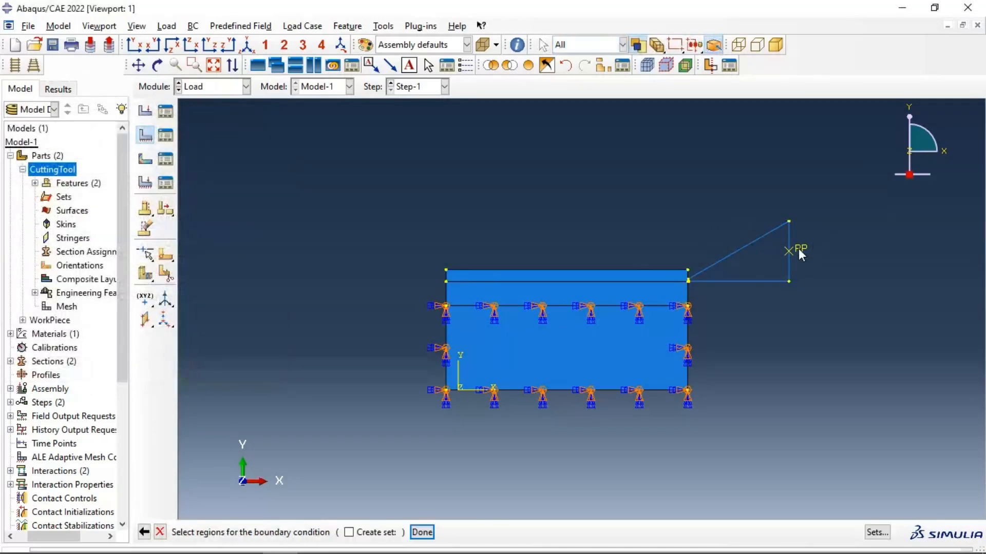
pyautogui.click(422, 533)
pyautogui.click(44, 217)
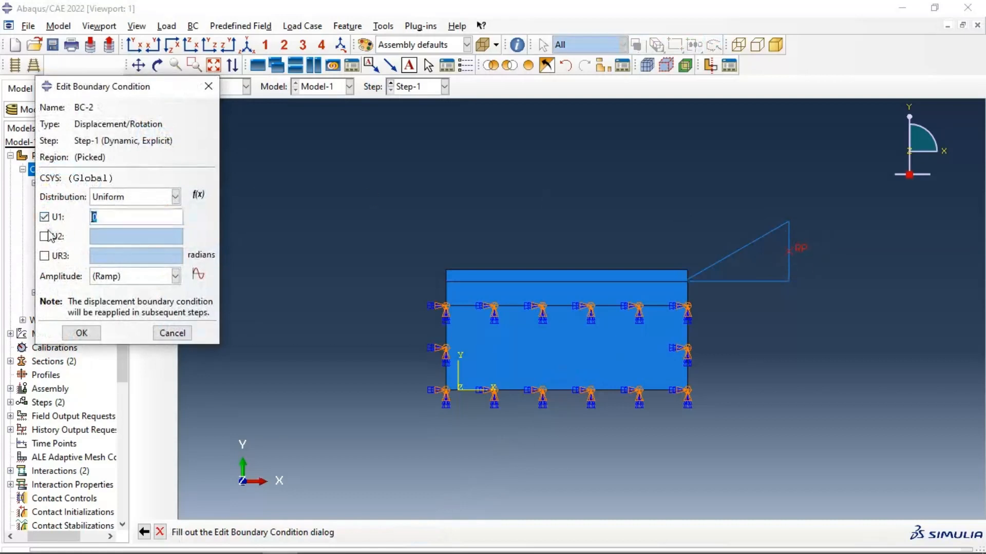
pyautogui.click(44, 237)
pyautogui.click(44, 255)
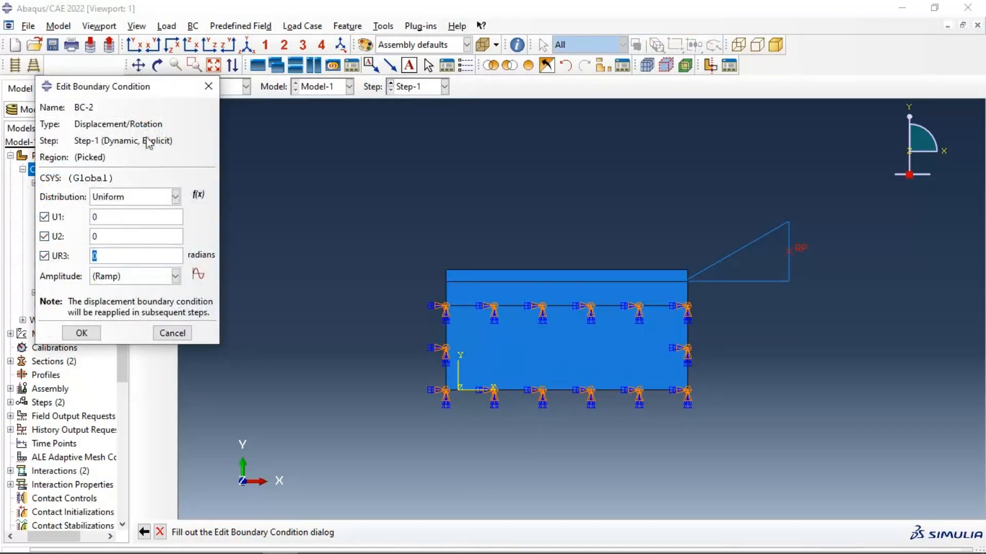
pyautogui.click(175, 333)
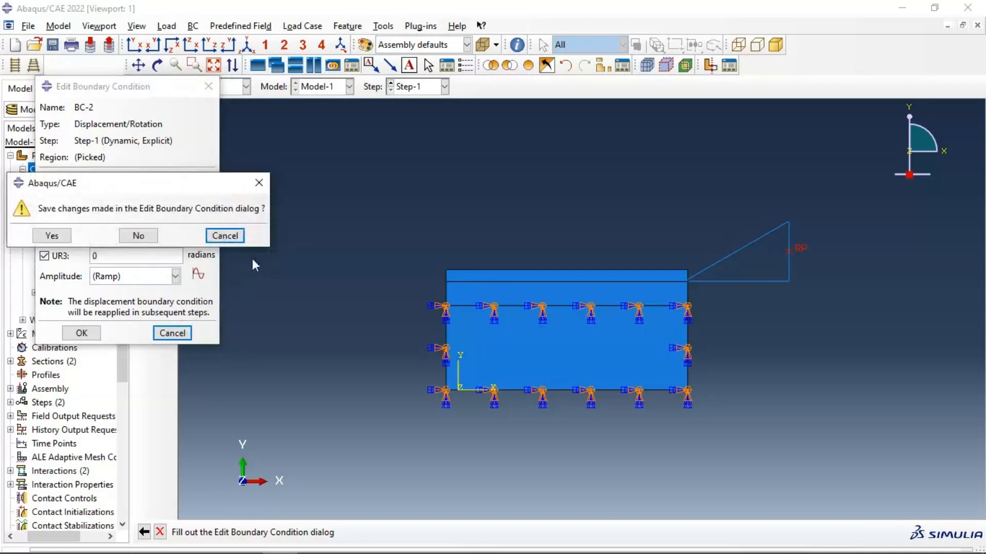
pyautogui.click(155, 237)
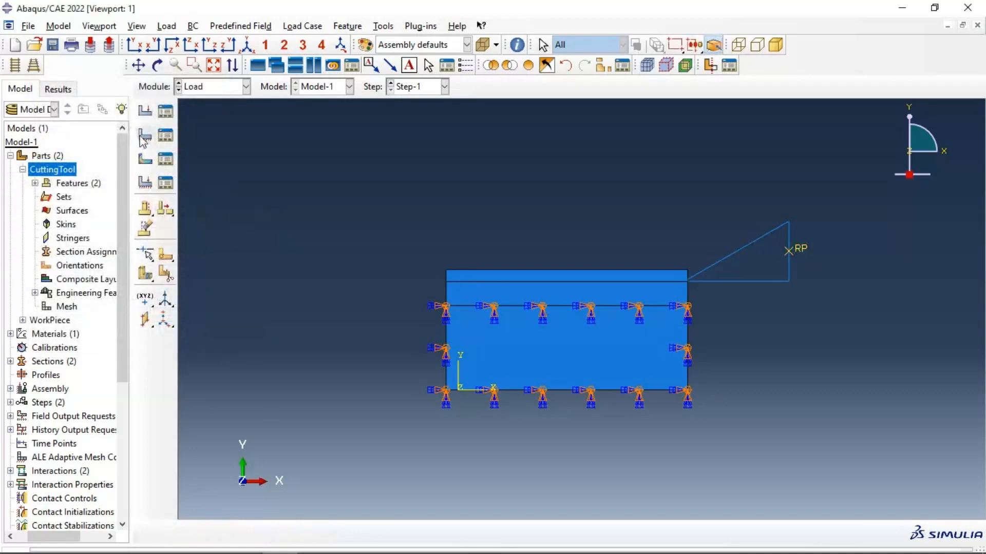
# Create a Displacement/Rotation boundary condition in the Initial step that fixes U1, U2 and UR3 at the cutting tool's reference point
pyautogui.click(144, 138)
pyautogui.click(112, 164)
pyautogui.click(72, 177)
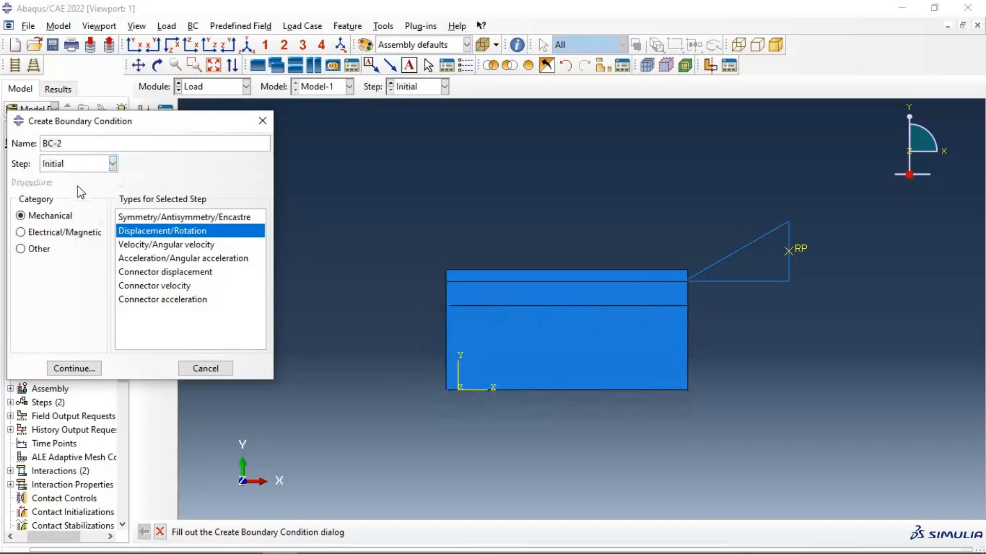
pyautogui.click(89, 369)
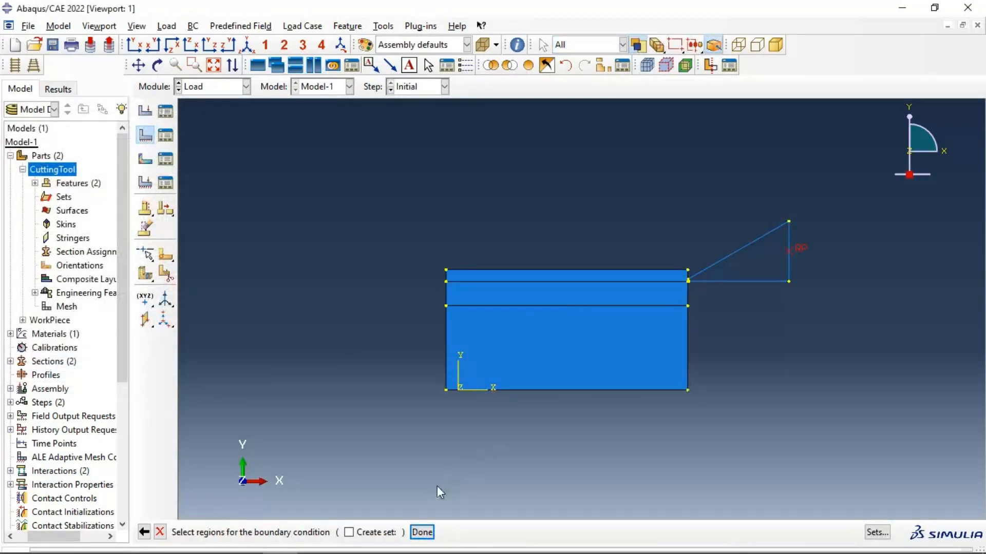
pyautogui.click(422, 533)
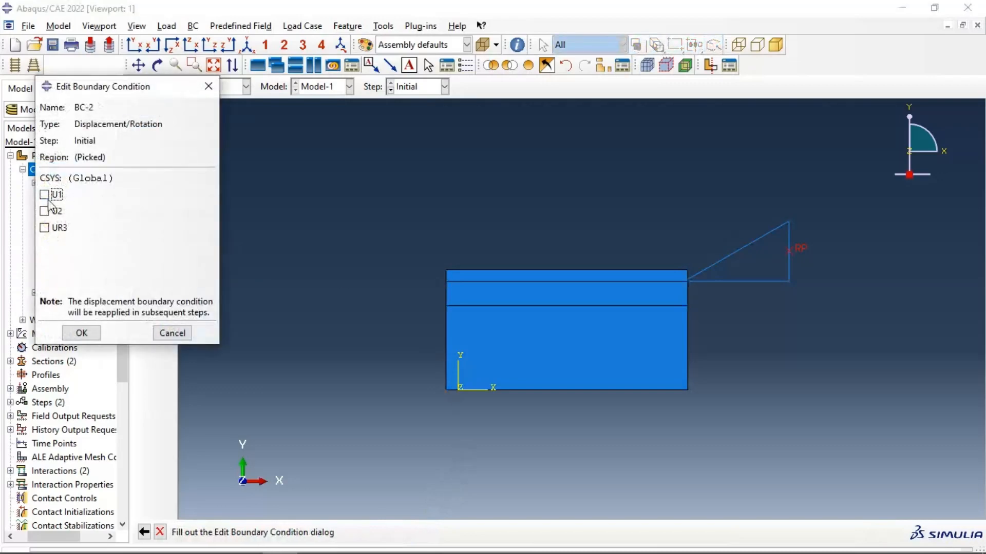
pyautogui.click(44, 194)
pyautogui.click(45, 211)
pyautogui.click(44, 228)
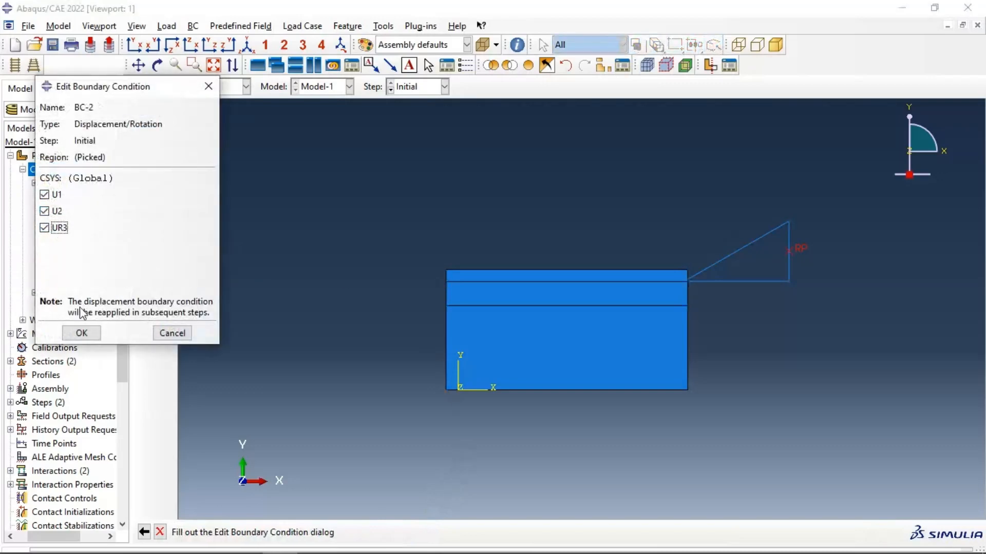
pyautogui.click(83, 334)
# Edit the cutting tool's displacement boundary condition in Step-1 to set U1 to 0.02
pyautogui.click(165, 135)
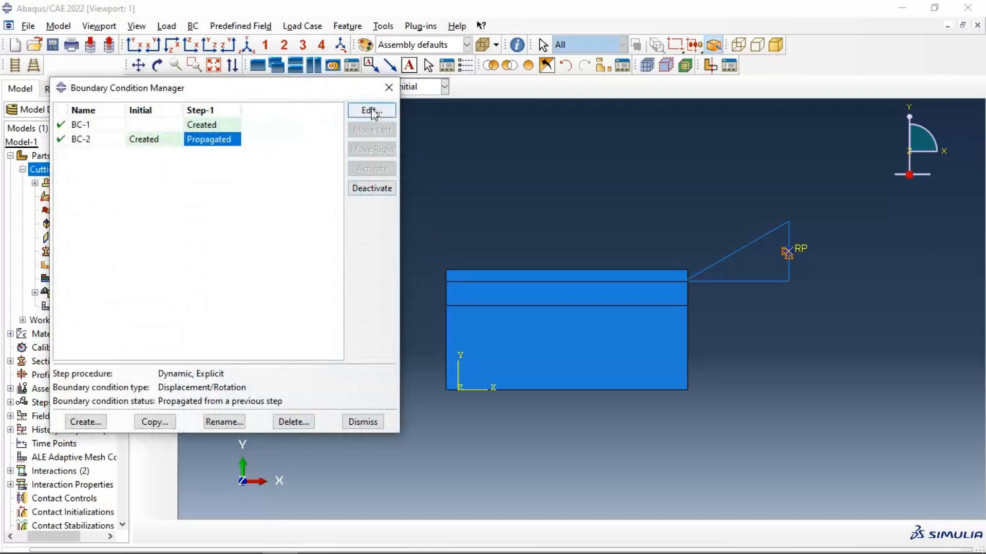
pyautogui.click(371, 110)
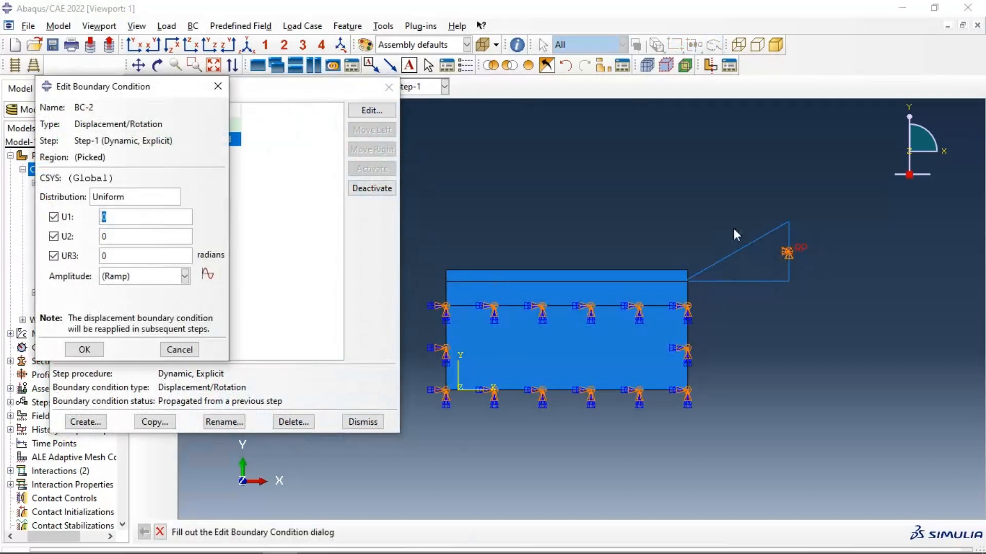
pyautogui.click(55, 218)
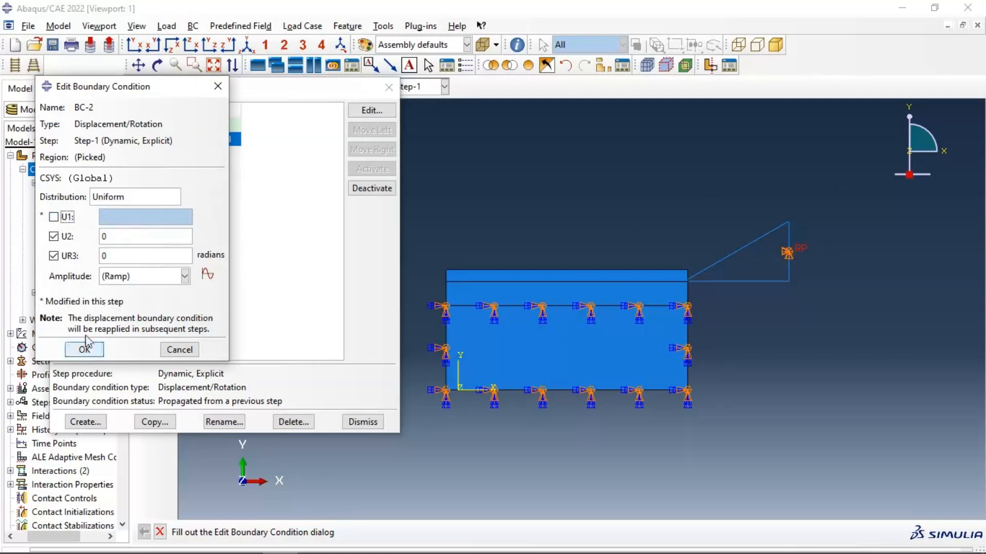
pyautogui.click(53, 217)
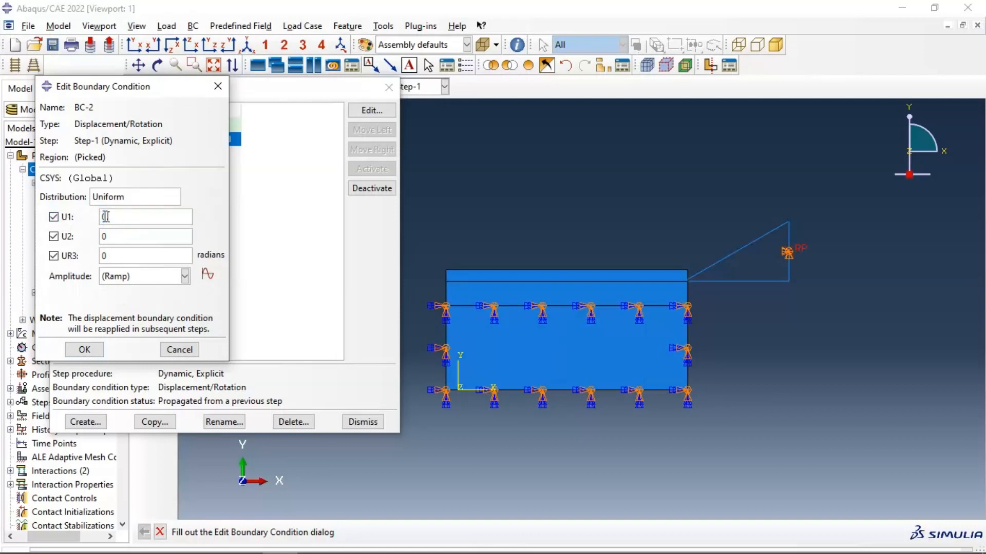
pyautogui.click(106, 217)
pyautogui.write('.02')
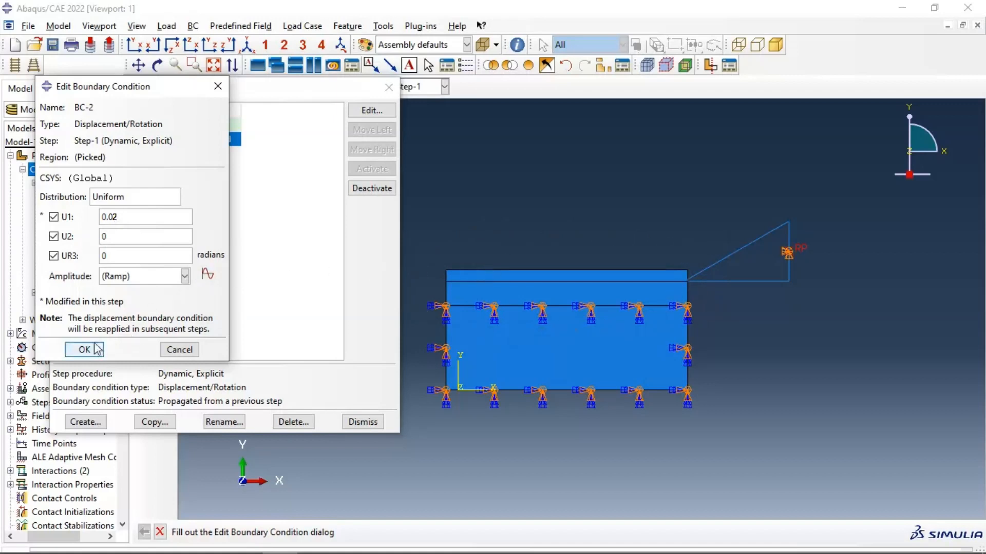
# Create a tabular amplitude for the tool displacement, with matching time and amplitude values from 0 to 1 in increments of 0.1
pyautogui.click(210, 276)
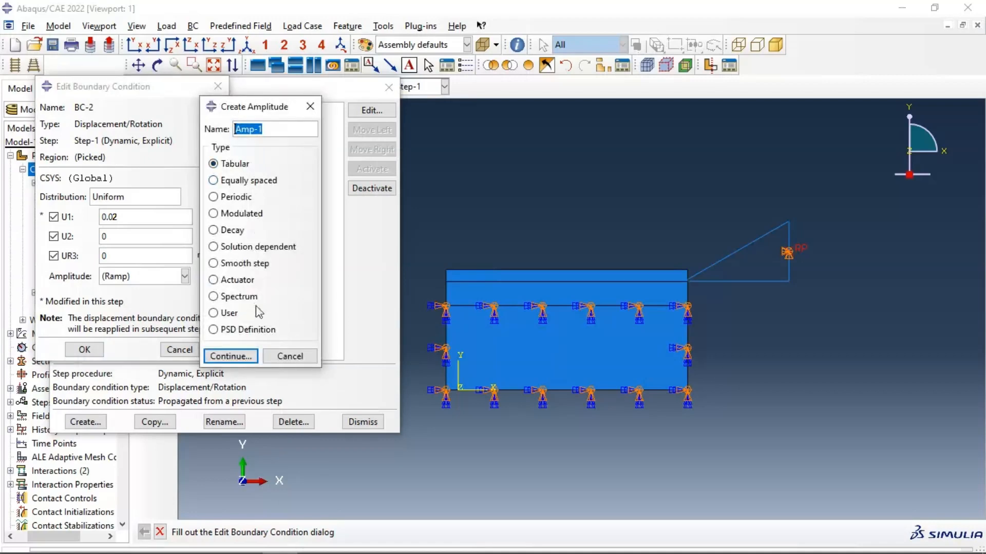
pyautogui.click(231, 356)
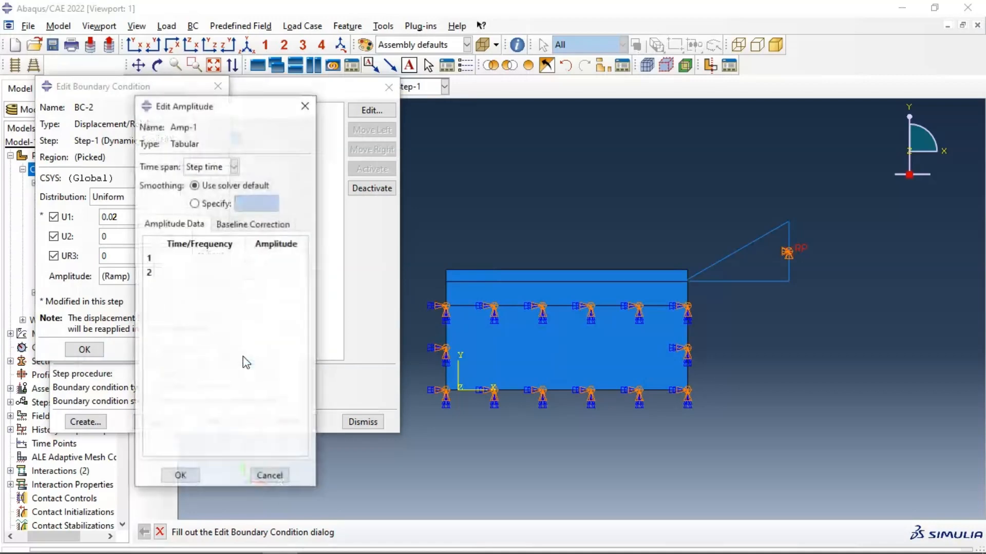
pyautogui.click(199, 259)
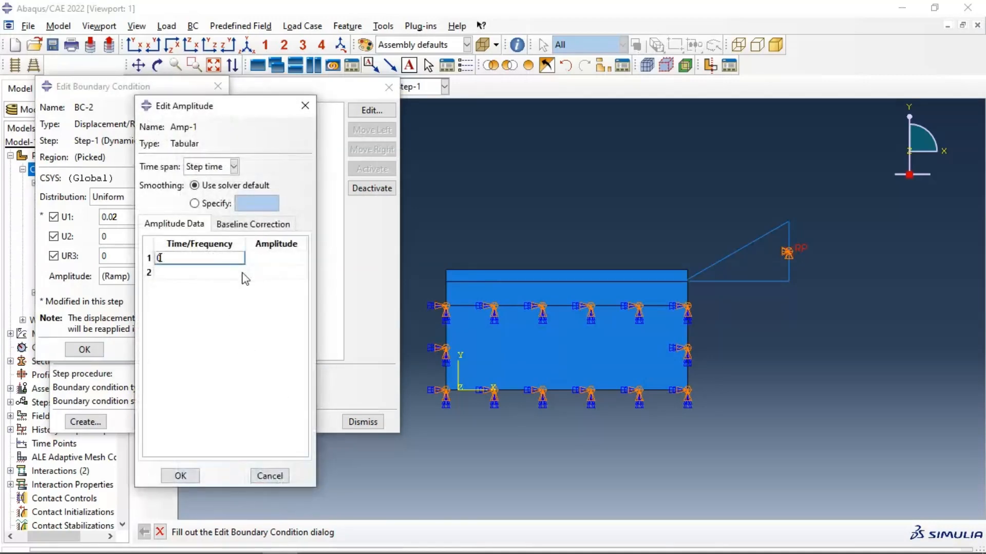
pyautogui.press('Tab')
pyautogui.write('0')
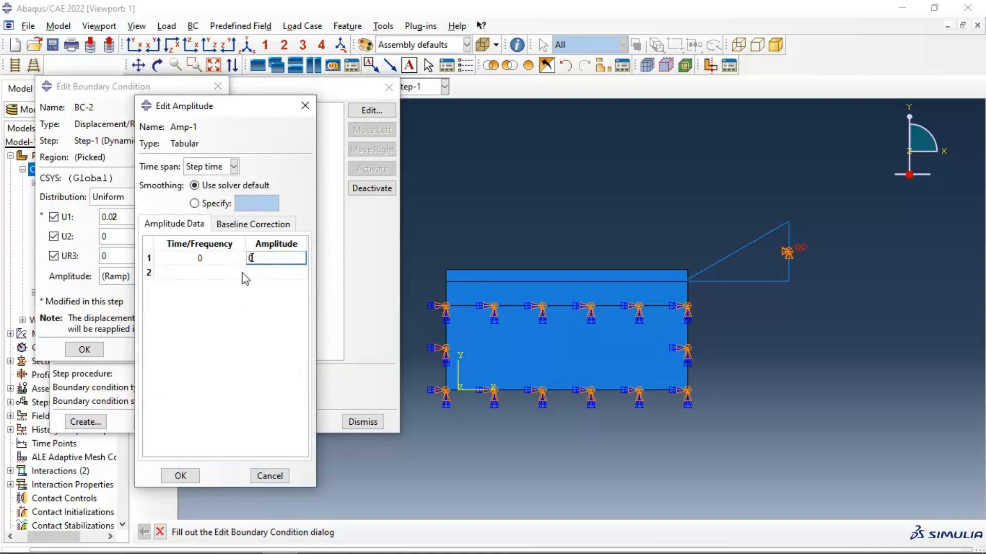
pyautogui.press('Tab')
pyautogui.write('0.1')
pyautogui.press('Tab')
pyautogui.press('Tab')
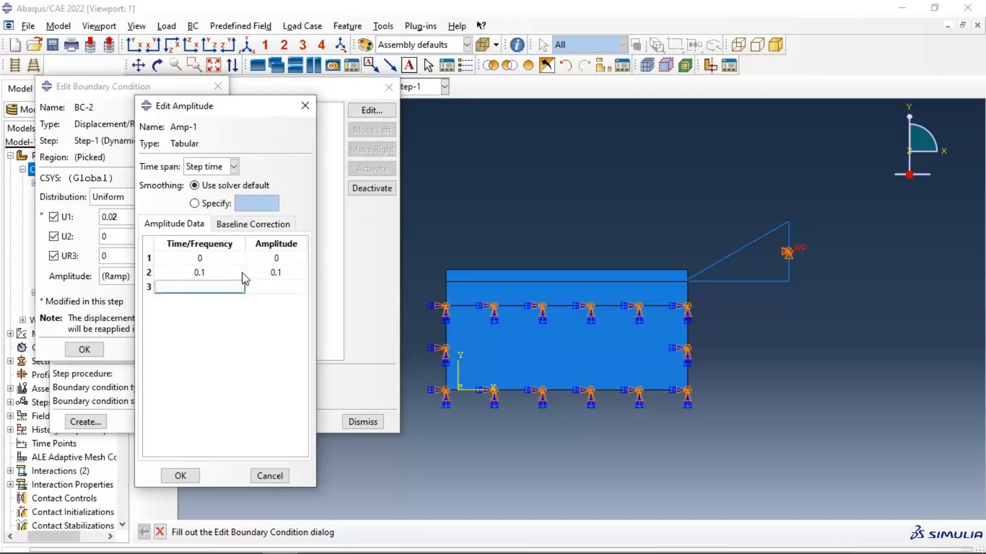
pyautogui.write('0.2')
pyautogui.press('Tab')
pyautogui.write('0')
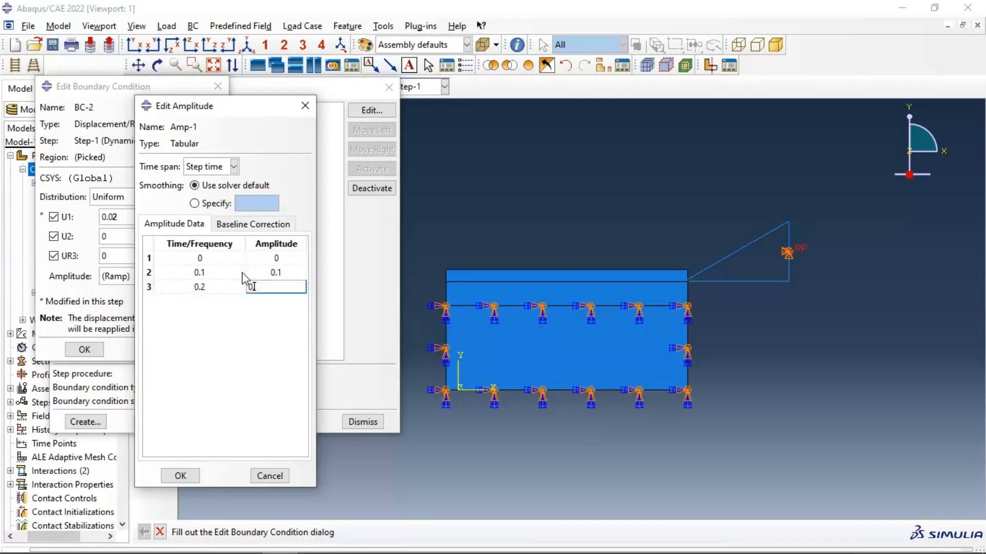
pyautogui.write('.2')
pyautogui.press('Tab')
pyautogui.write('0.3')
pyautogui.press('Tab')
pyautogui.write('0.')
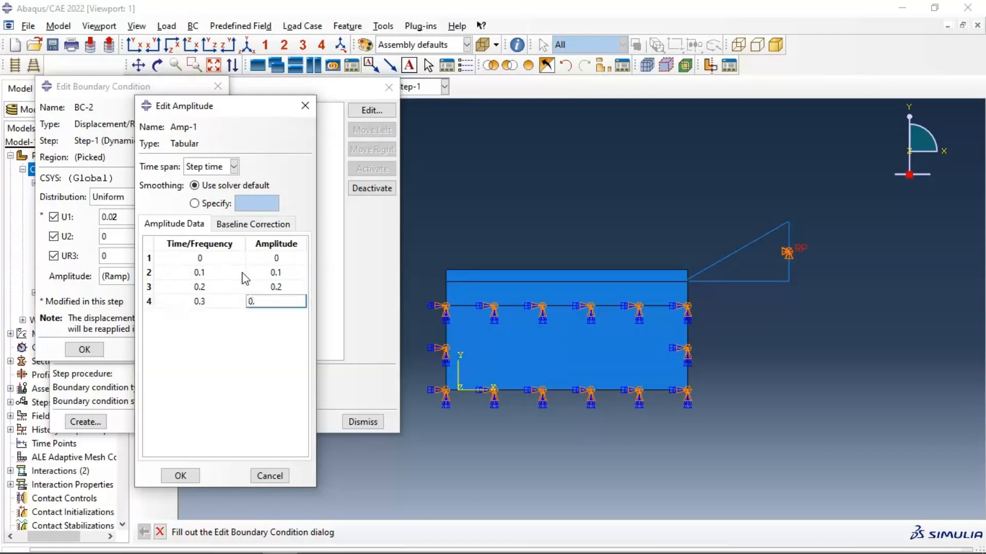
pyautogui.write('3')
pyautogui.press('Tab')
pyautogui.write('0.4')
pyautogui.press('Tab')
pyautogui.write('0')
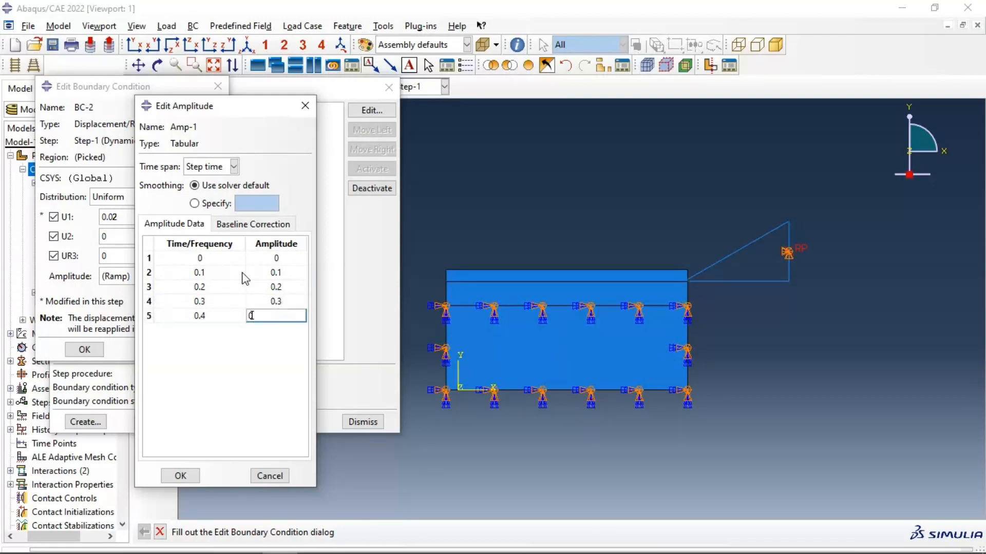
pyautogui.write('.4')
pyautogui.press('Tab')
pyautogui.write('0.5')
pyautogui.press('Tab')
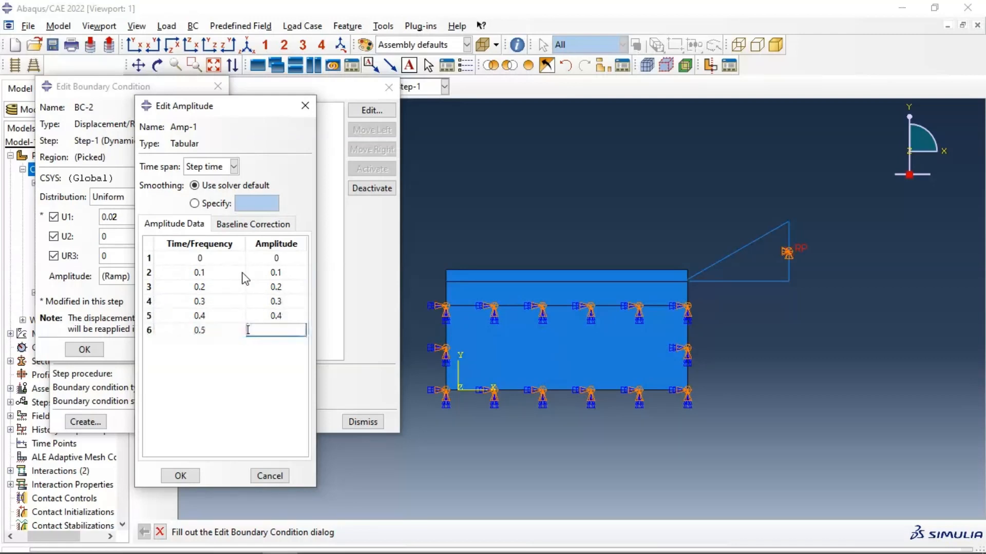
pyautogui.write('0.5')
pyautogui.press('Tab')
pyautogui.write('0.6')
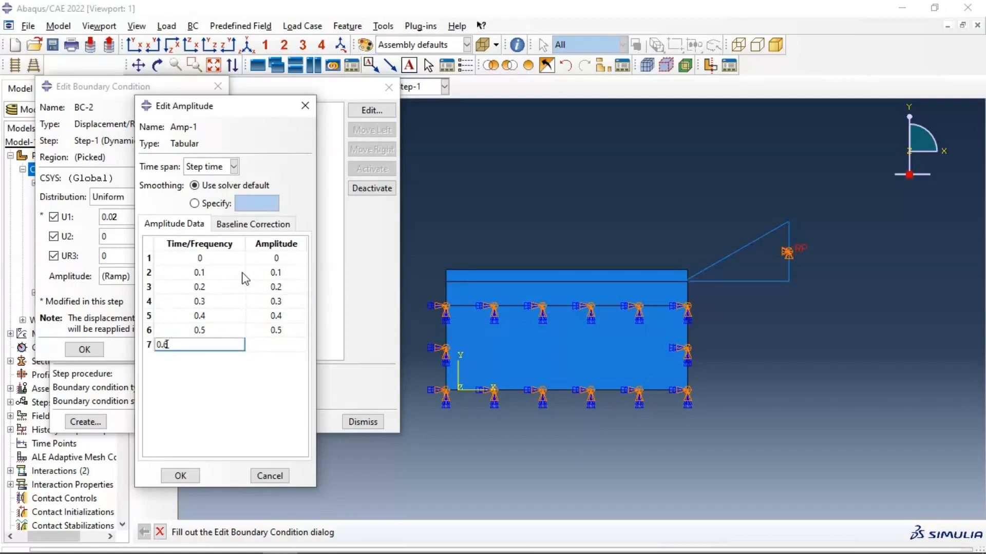
pyautogui.press('Tab')
pyautogui.write('0.6')
pyautogui.press('Tab')
pyautogui.write('0.')
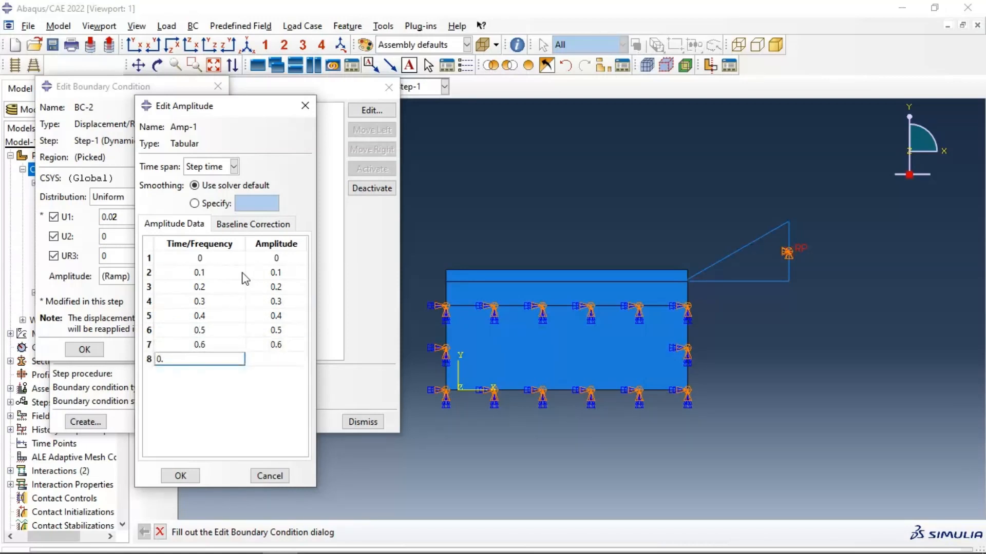
pyautogui.press('Tab')
pyautogui.write('0.')
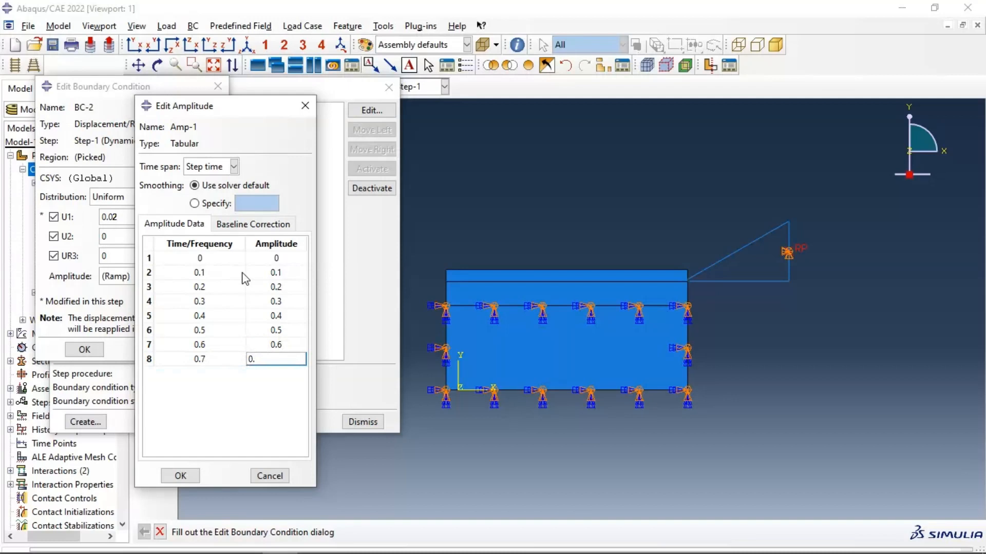
pyautogui.write('7')
pyautogui.press('Tab')
pyautogui.write('08')
pyautogui.press('Tab')
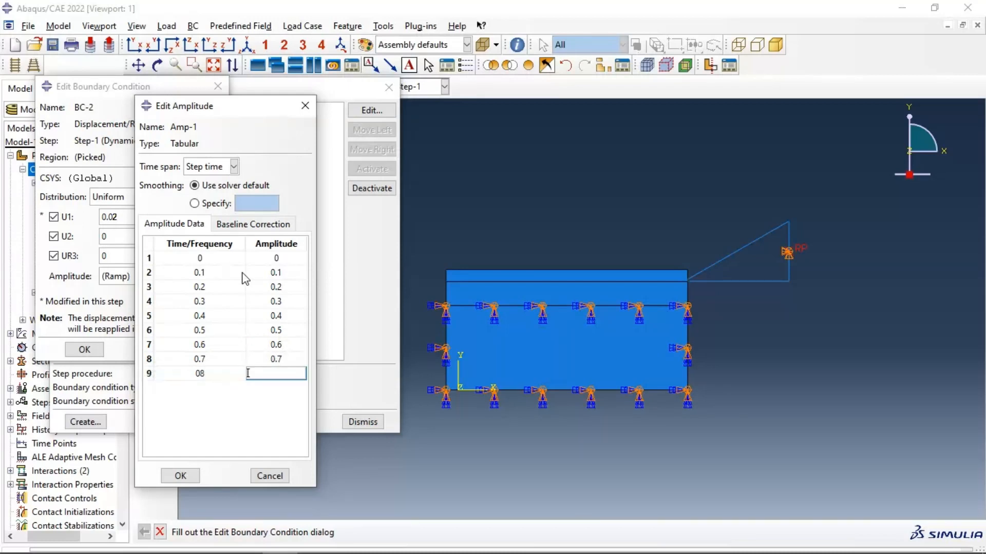
pyautogui.hotkey('shift', 'Tab')
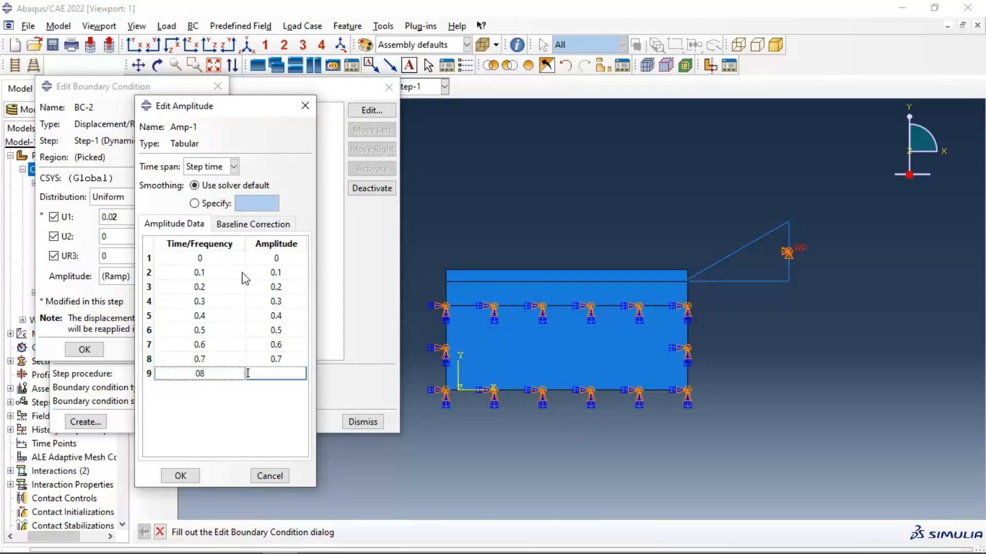
pyautogui.write('0')
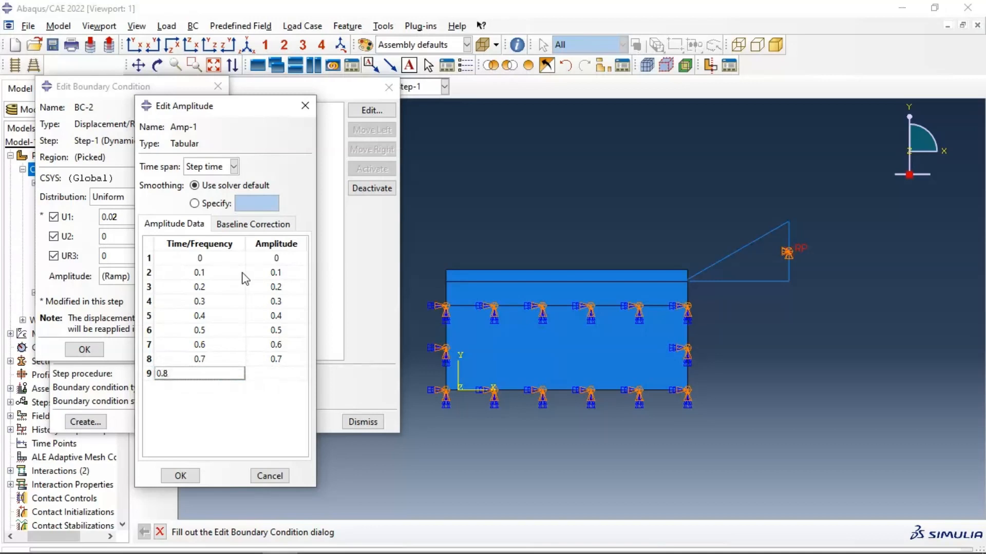
pyautogui.press('Tab')
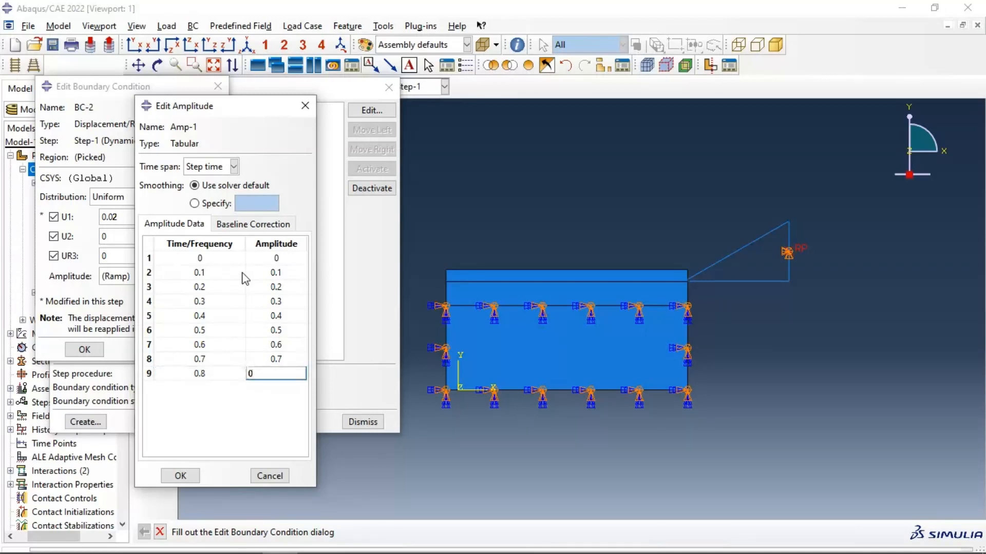
pyautogui.write('0.8')
pyautogui.press('Tab')
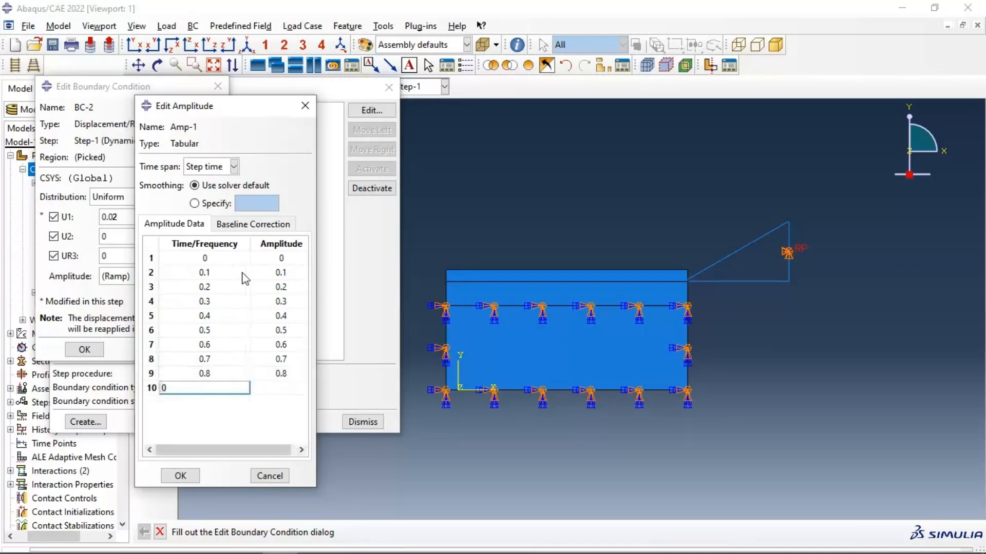
pyautogui.press('Tab')
pyautogui.write('0.9')
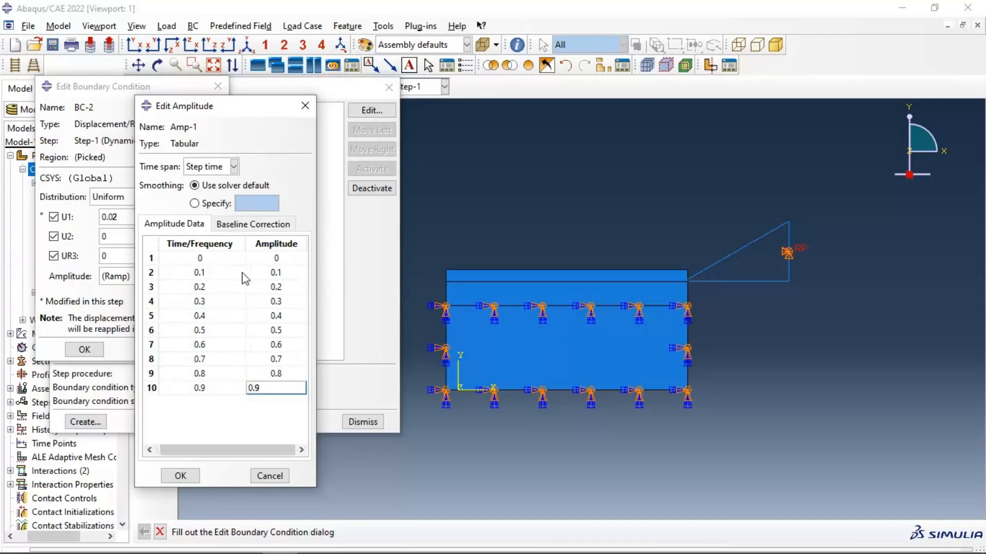
pyautogui.press('Tab')
pyautogui.write('1')
pyautogui.press('Tab')
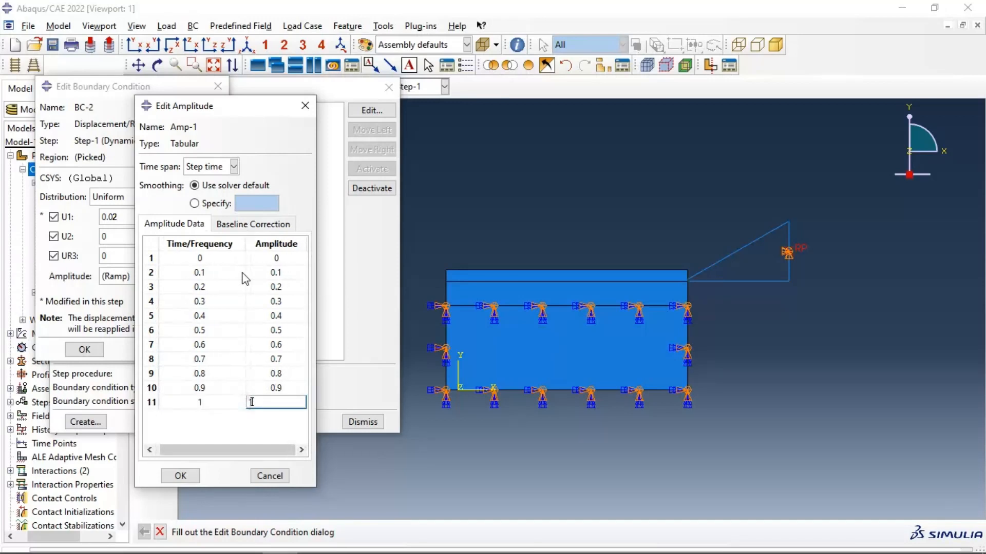
pyautogui.write('1')
pyautogui.click(181, 476)
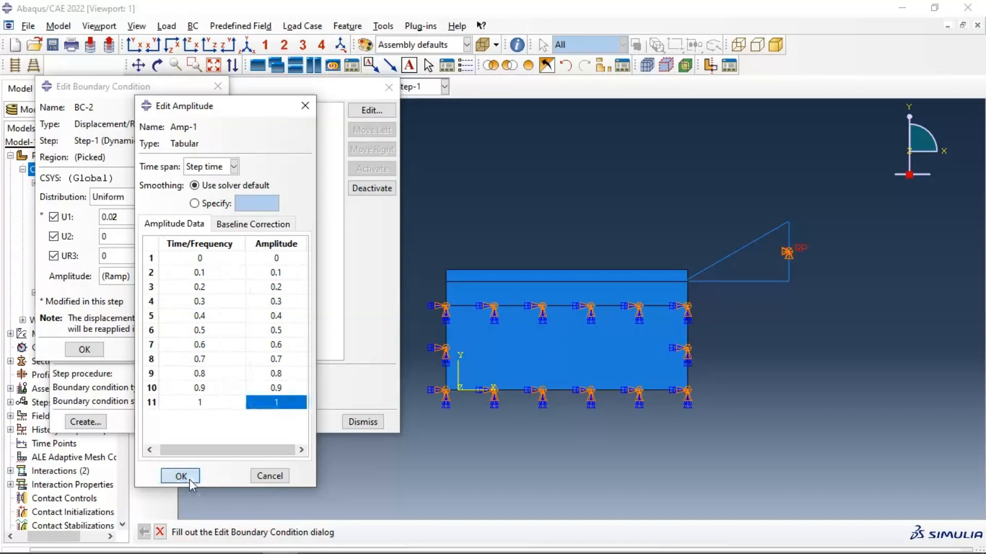
# Assign amplitude Amp-1 to the cutting tool's Step-1 displacement boundary condition and set U1 to -0.02
pyautogui.click(128, 276)
pyautogui.click(122, 308)
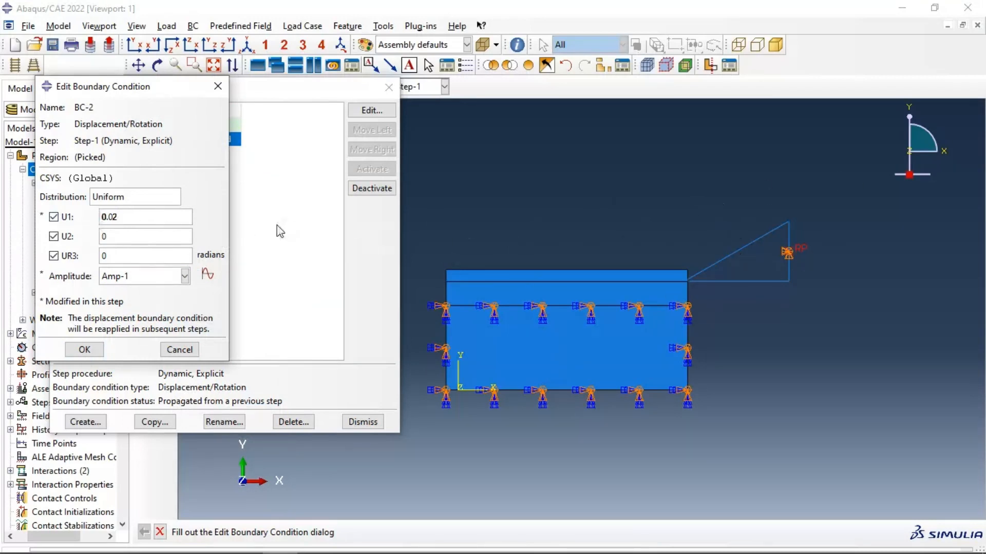
pyautogui.write('-')
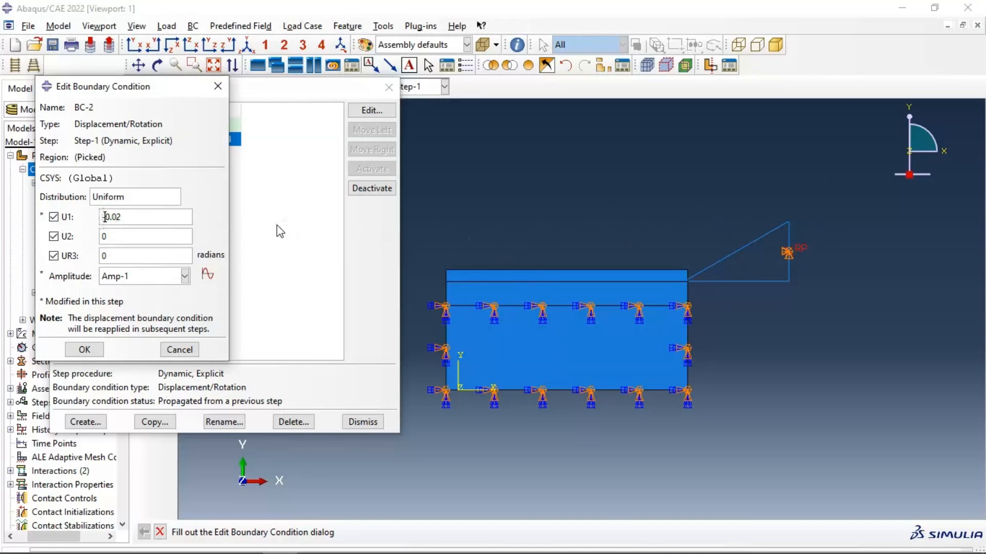
pyautogui.click(83, 350)
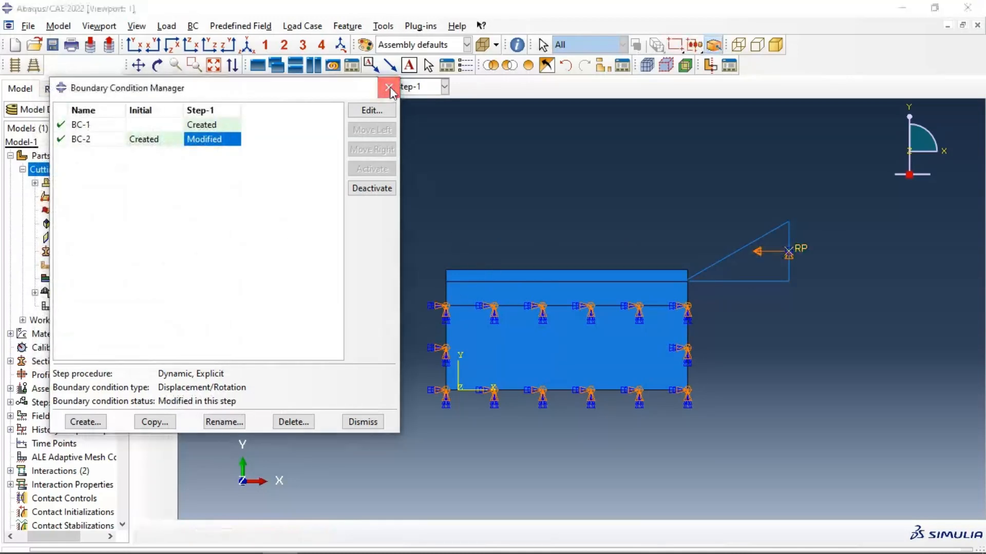
pyautogui.click(389, 87)
# Measure the distance between the two upper corners of the workpiece and read it in the message area
pyautogui.click(517, 44)
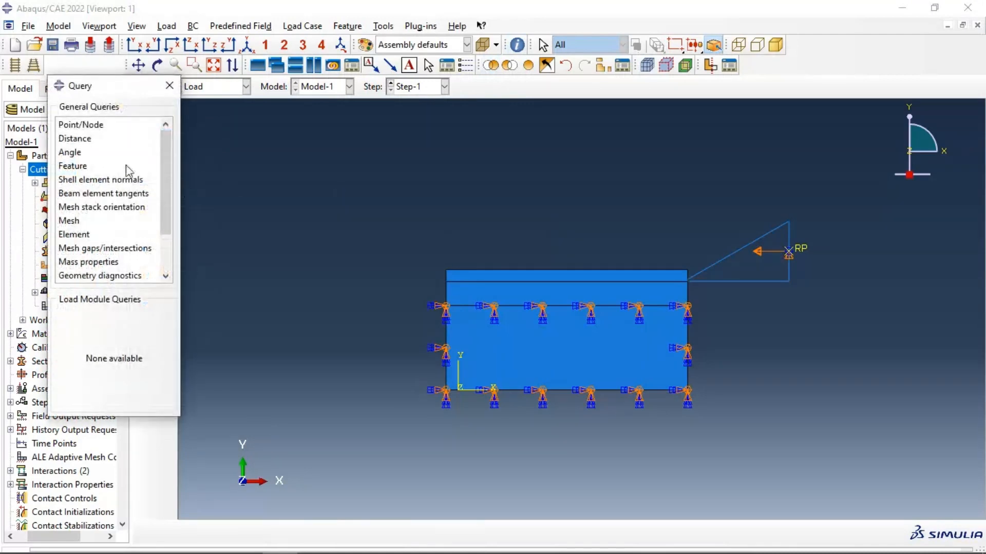
pyautogui.click(82, 140)
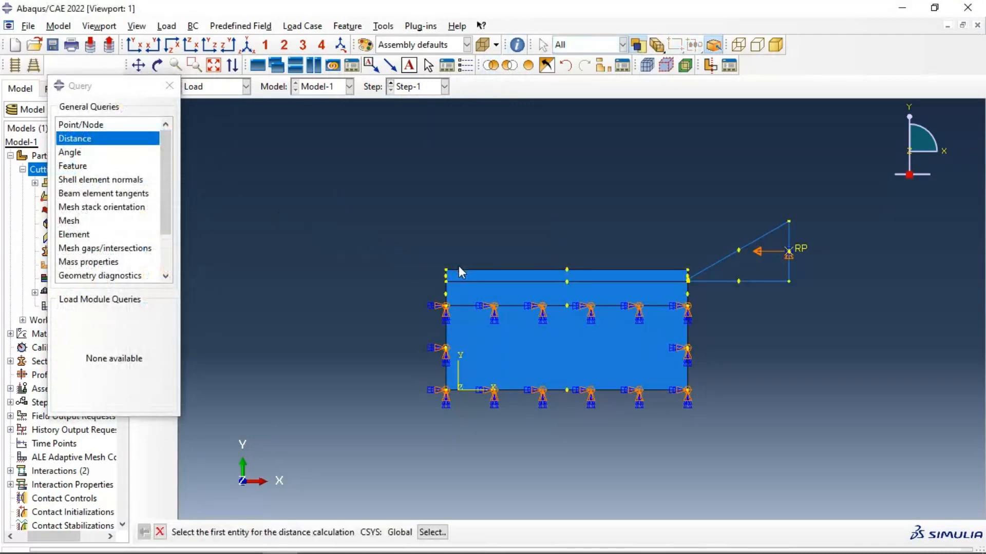
pyautogui.click(689, 272)
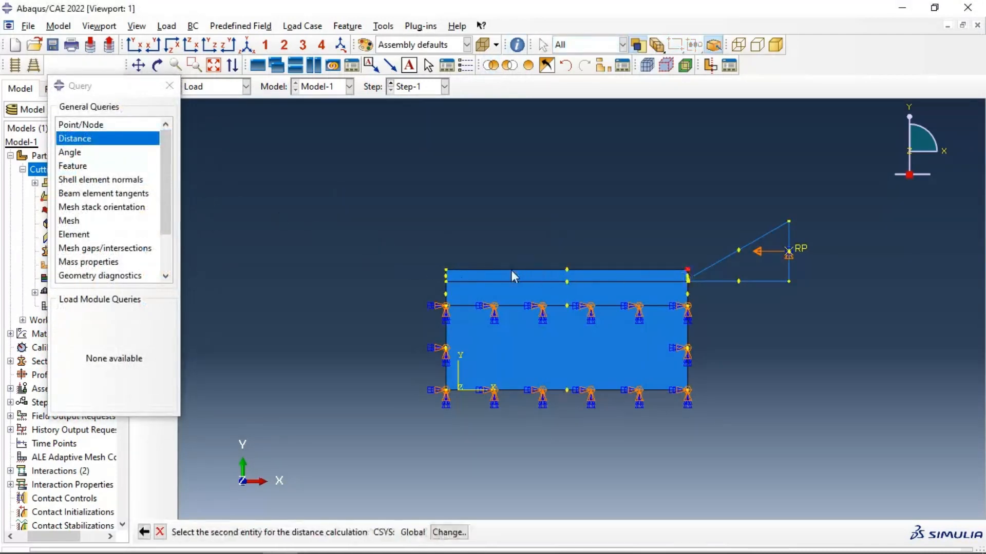
pyautogui.click(447, 272)
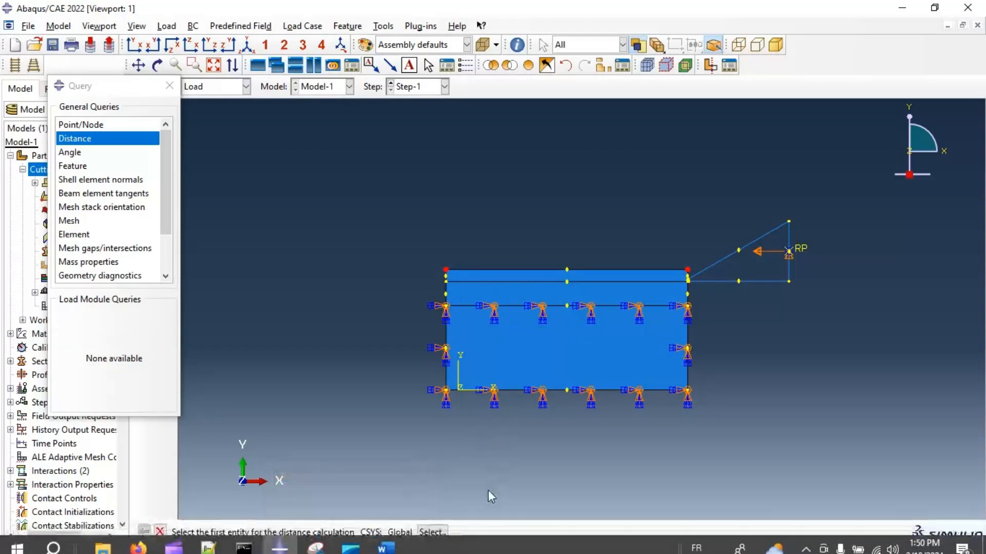
pyautogui.moveTo(471, 544); pyautogui.dragTo(464, 452)
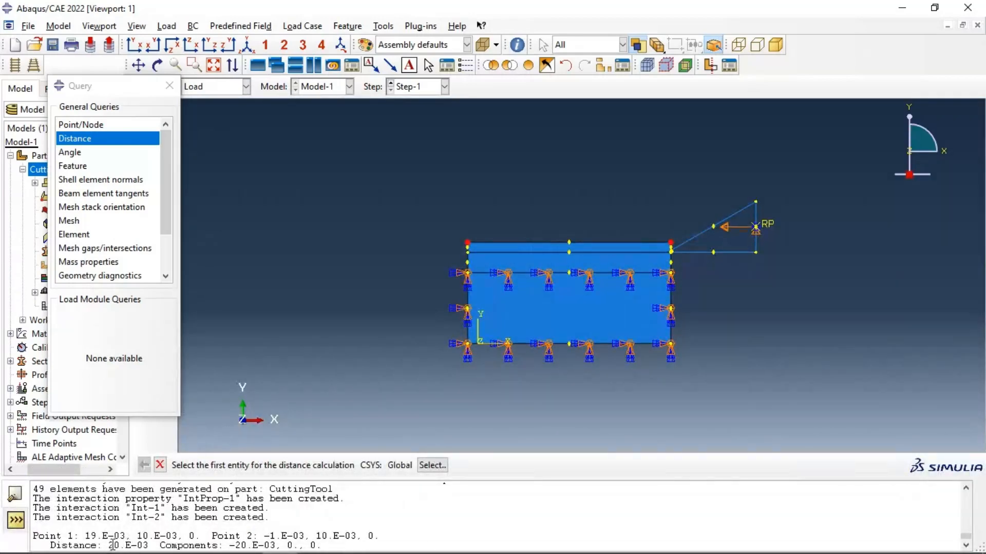
pyautogui.moveTo(109, 545); pyautogui.dragTo(150, 545)
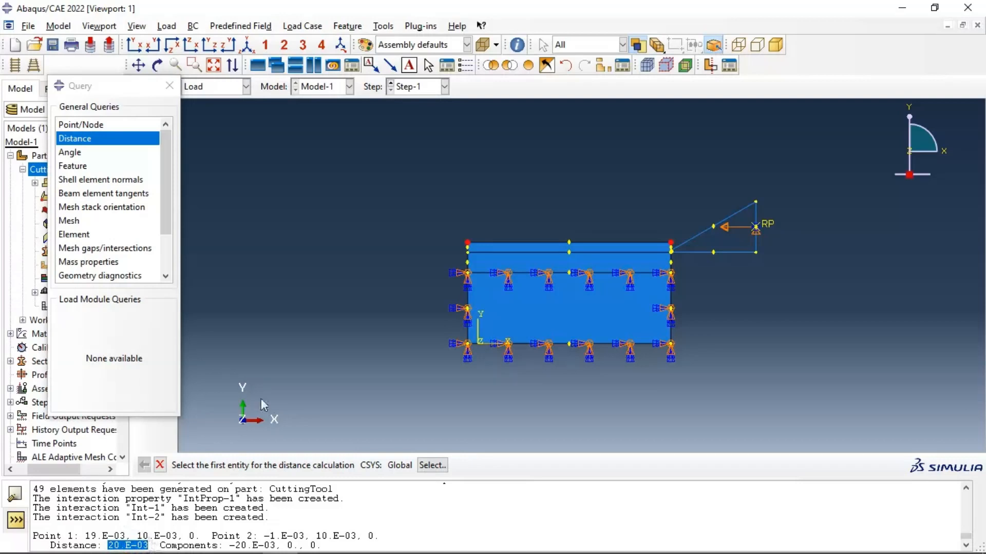
pyautogui.click(169, 85)
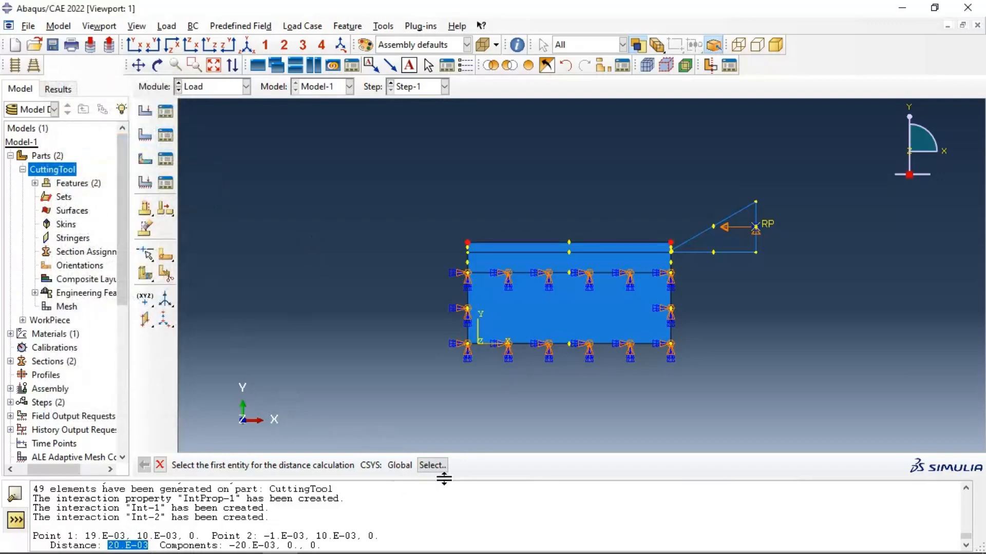
pyautogui.moveTo(441, 481); pyautogui.dragTo(438, 539)
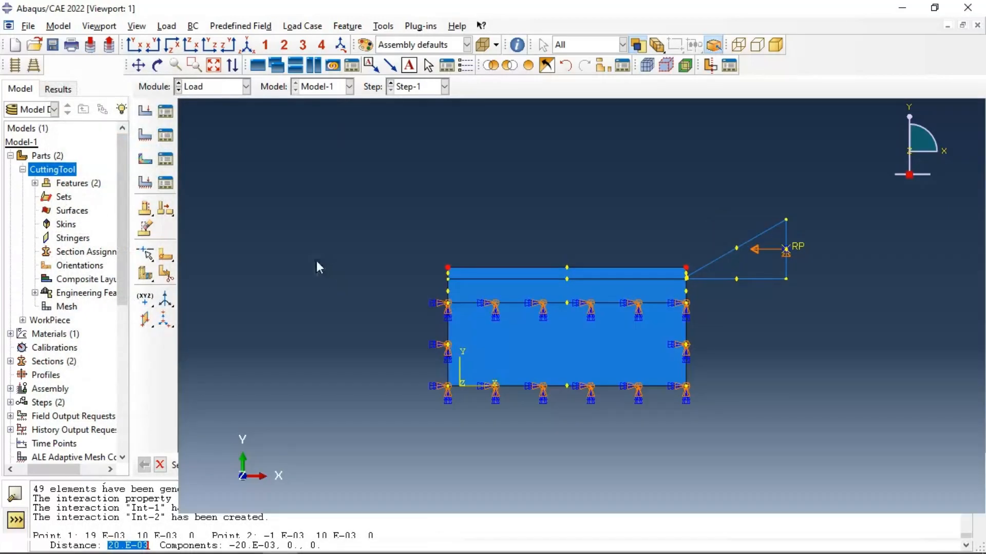
# Start a rigid body constraint in the Interaction module with an analytical surface as its region type
pyautogui.click(212, 88)
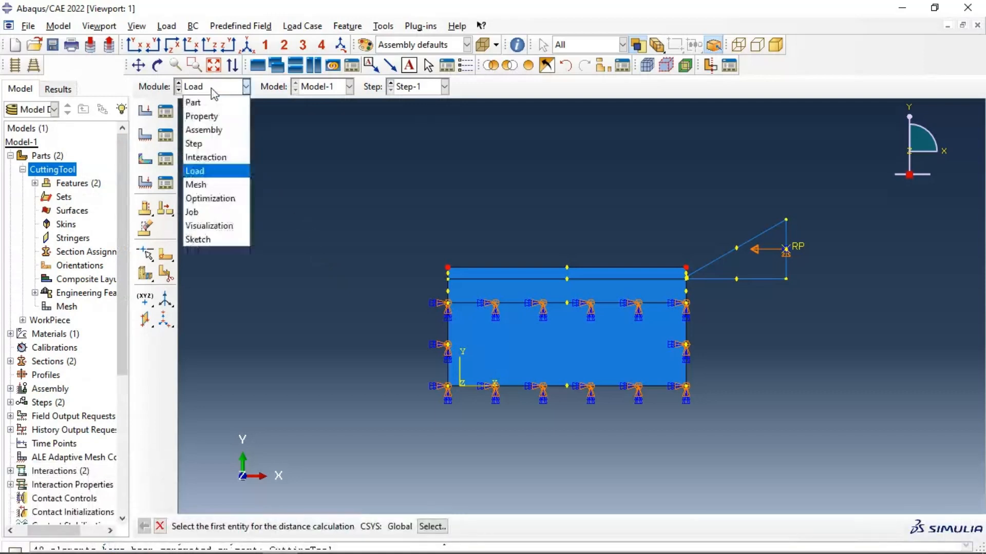
pyautogui.click(211, 185)
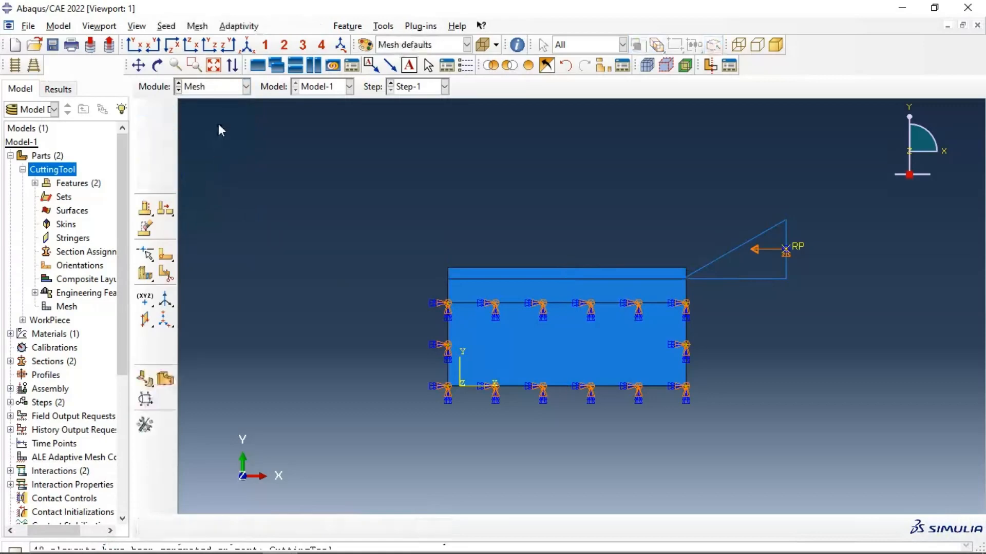
pyautogui.click(218, 86)
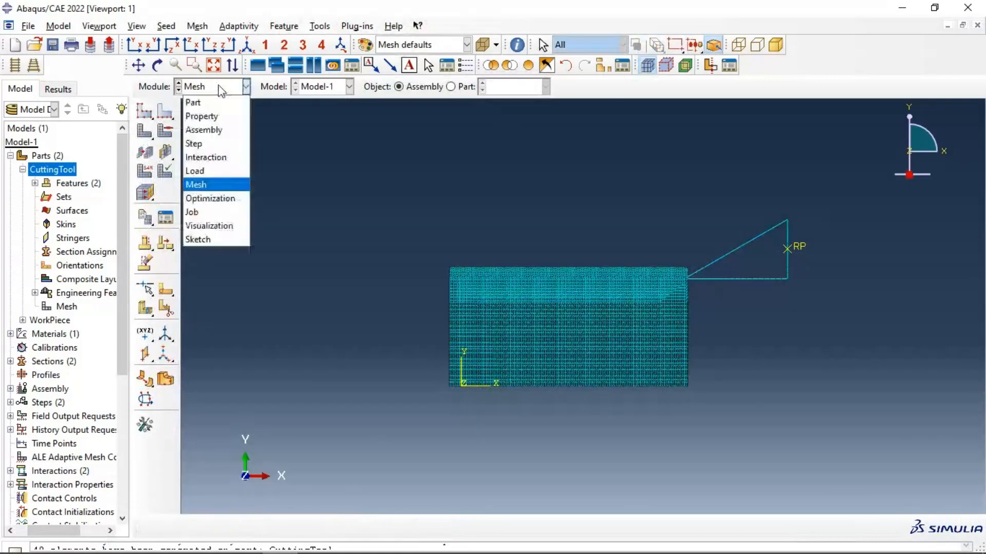
pyautogui.click(216, 157)
pyautogui.click(145, 160)
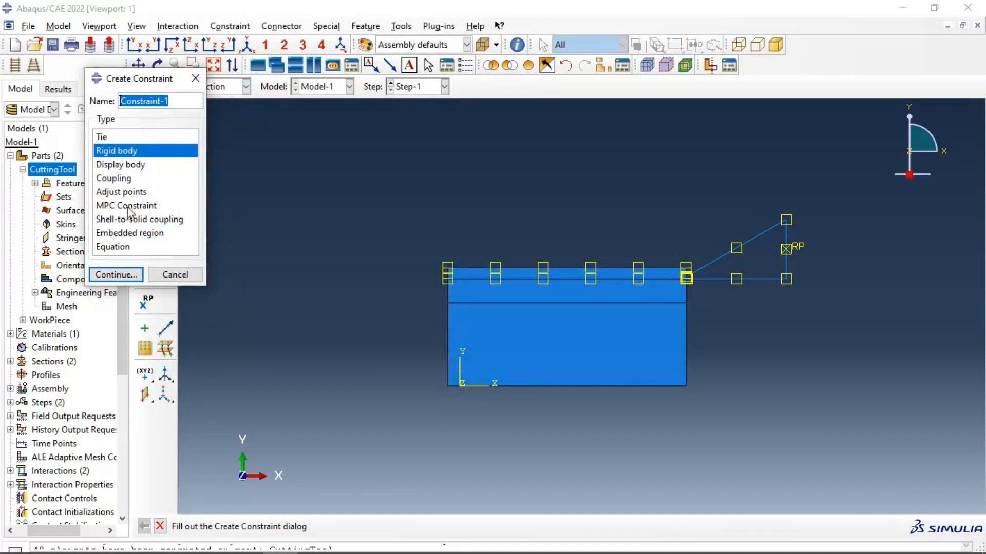
pyautogui.click(126, 276)
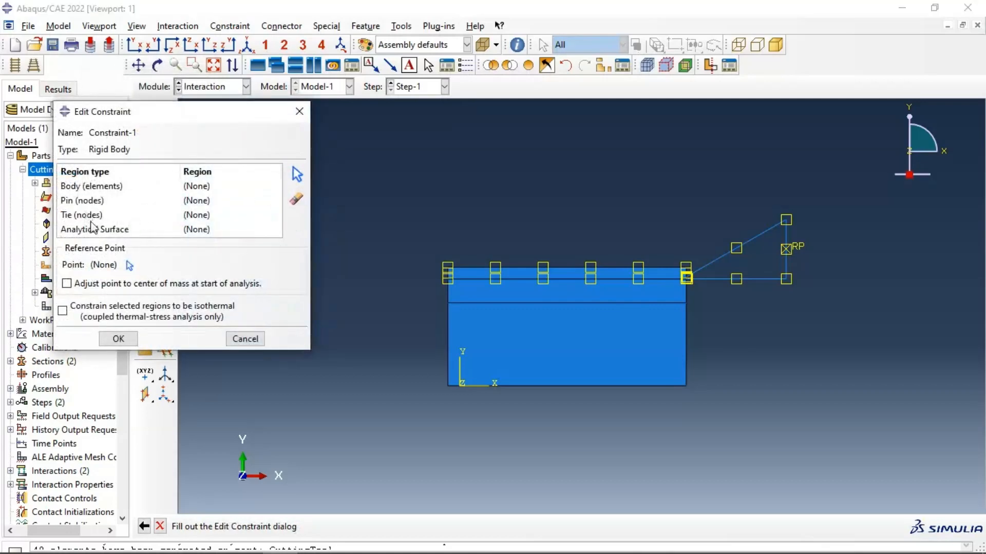
pyautogui.click(101, 229)
pyautogui.click(297, 175)
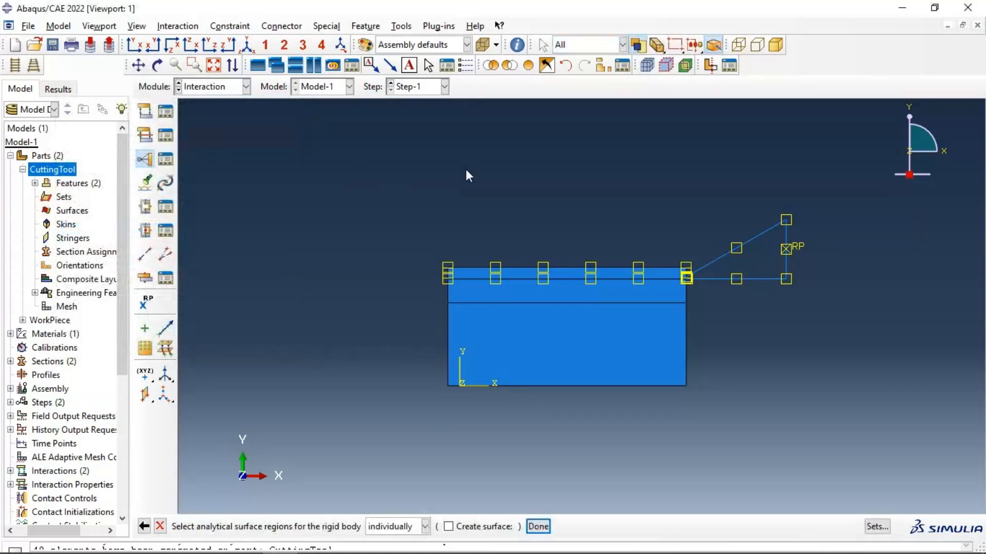
# Display only the CuttingTool-1 instance, replacing the current viewport contents
pyautogui.click(604, 65)
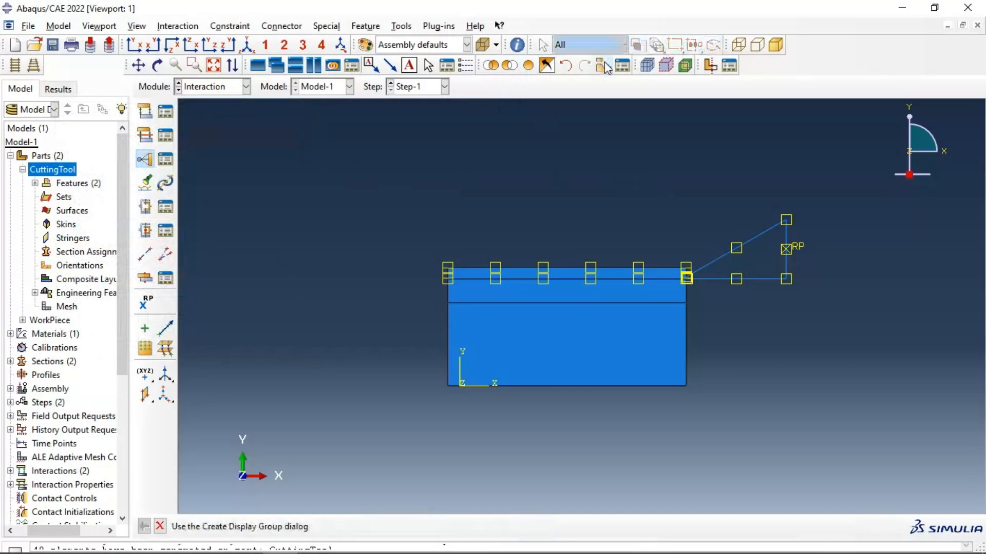
pyautogui.click(195, 73)
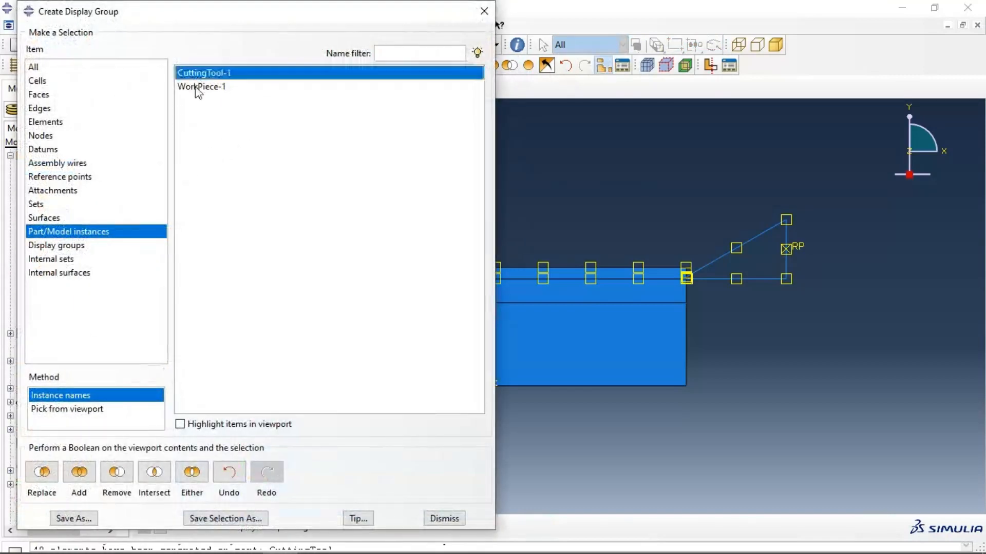
pyautogui.click(42, 473)
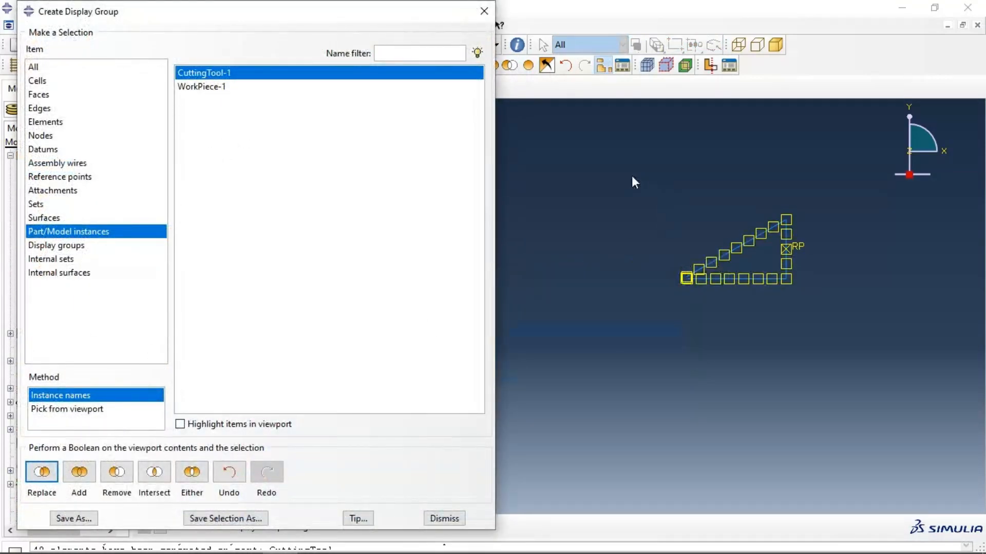
pyautogui.click(483, 11)
# Select all cutting tool edges as the rigid body's analytical surface, flipping the tip edge and choosing the magenta outer side
pyautogui.moveTo(619, 199); pyautogui.dragTo(807, 305)
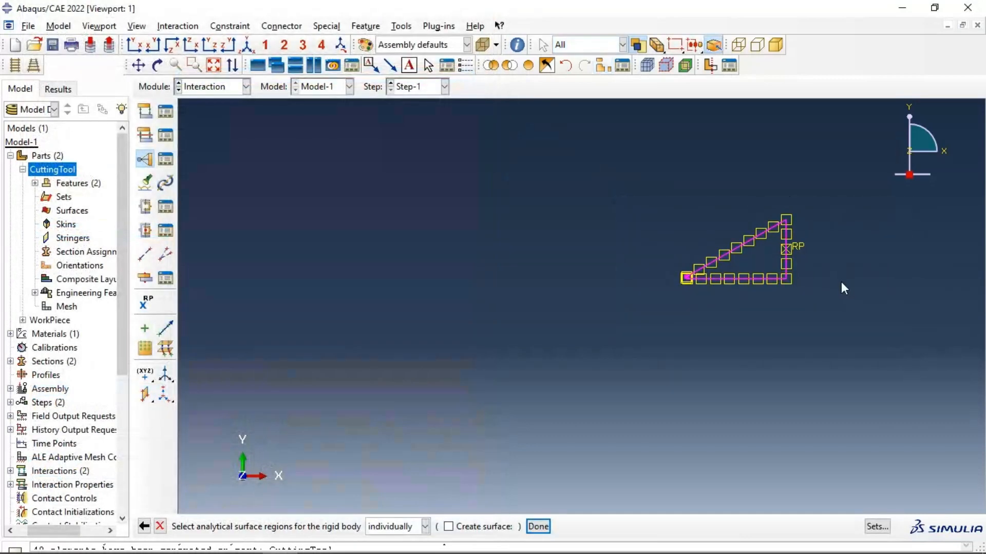
pyautogui.click(537, 526)
pyautogui.scroll(-5, 712, 268)
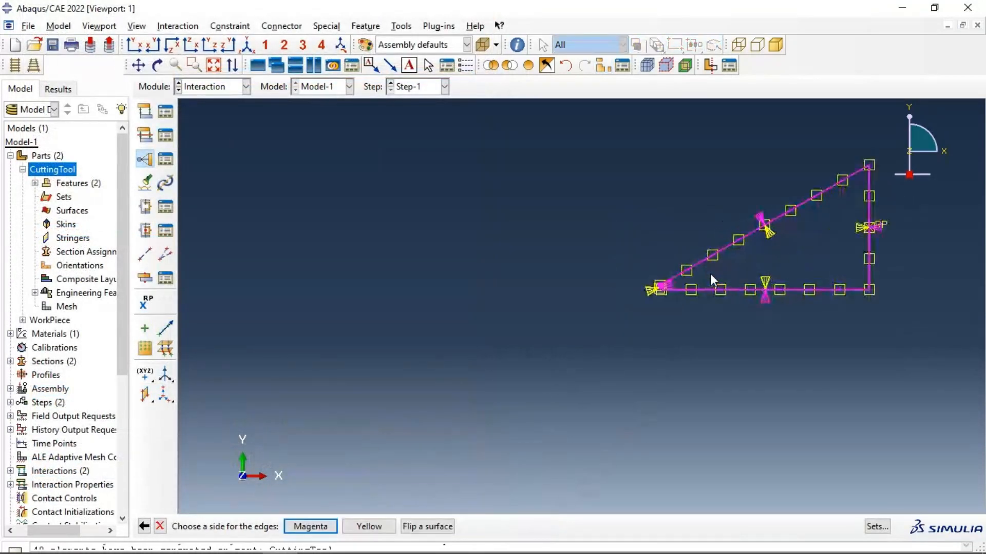
pyautogui.scroll(1, 704, 251)
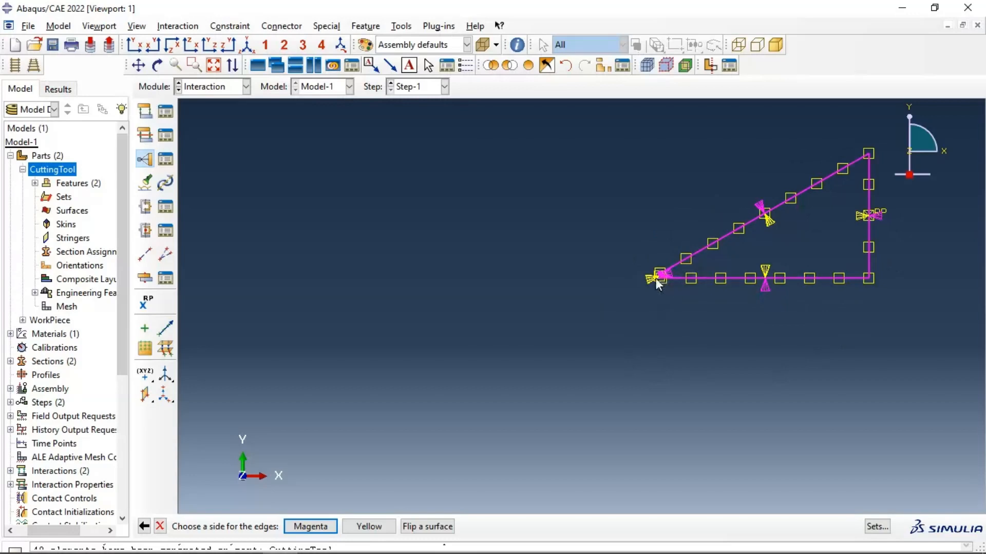
pyautogui.scroll(-4, 658, 281)
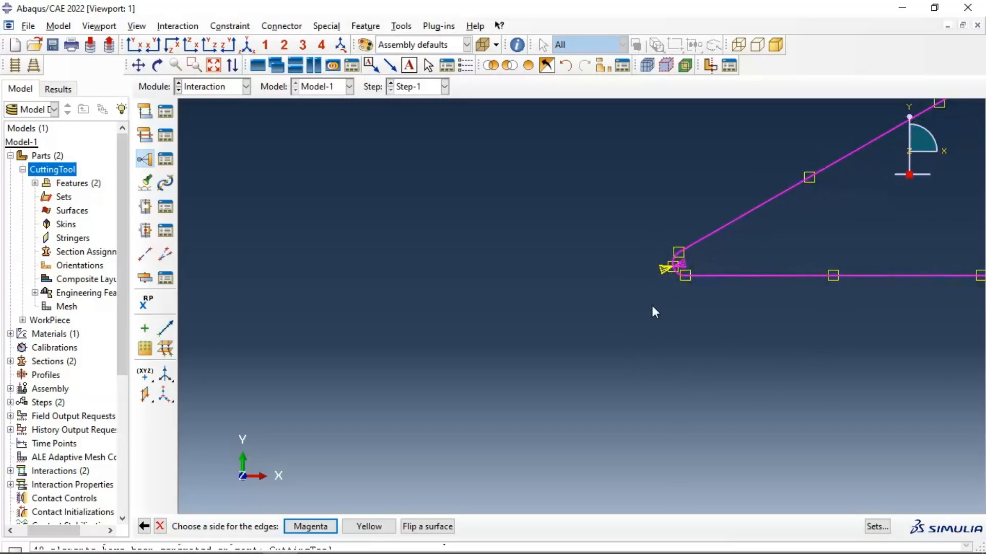
pyautogui.click(433, 528)
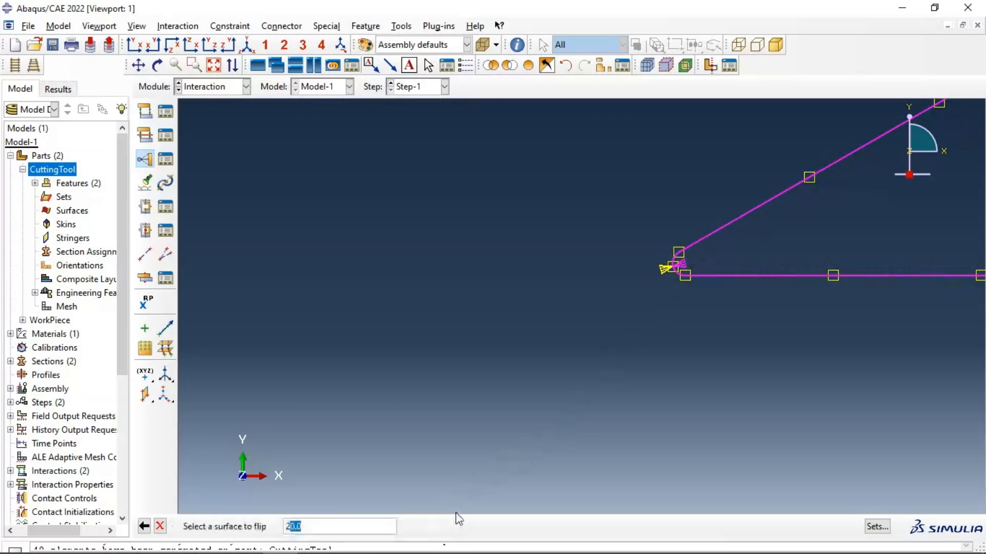
pyautogui.click(676, 274)
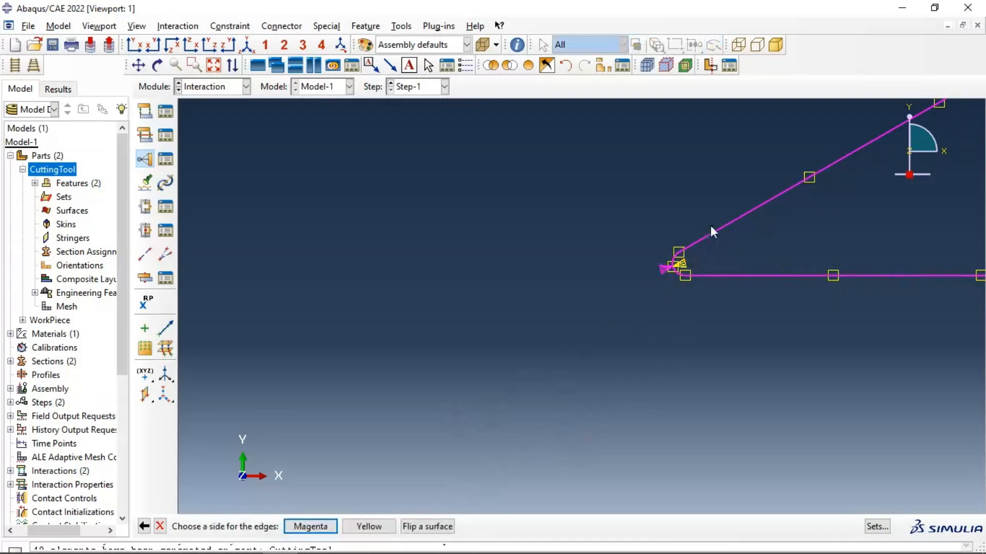
pyautogui.scroll(-5, 632, 270)
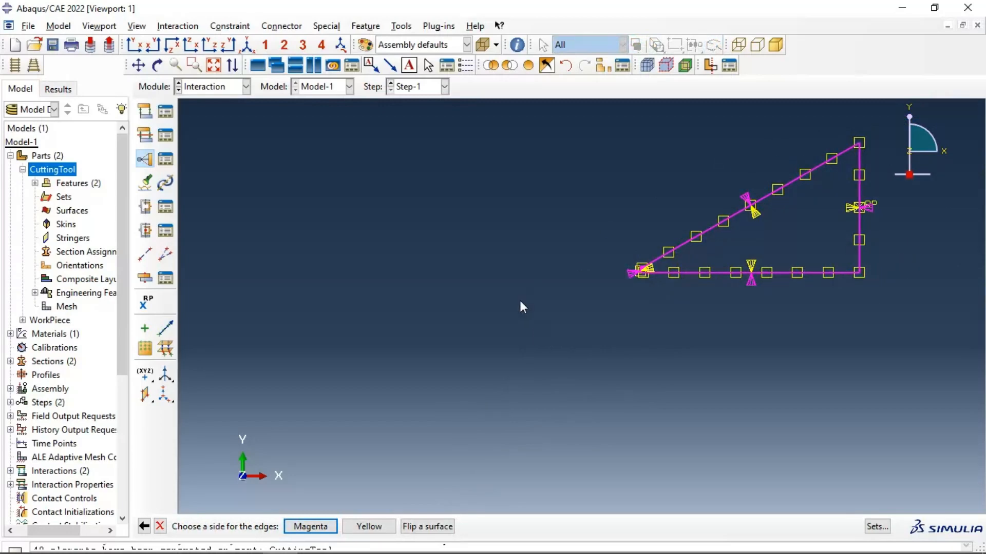
pyautogui.click(321, 527)
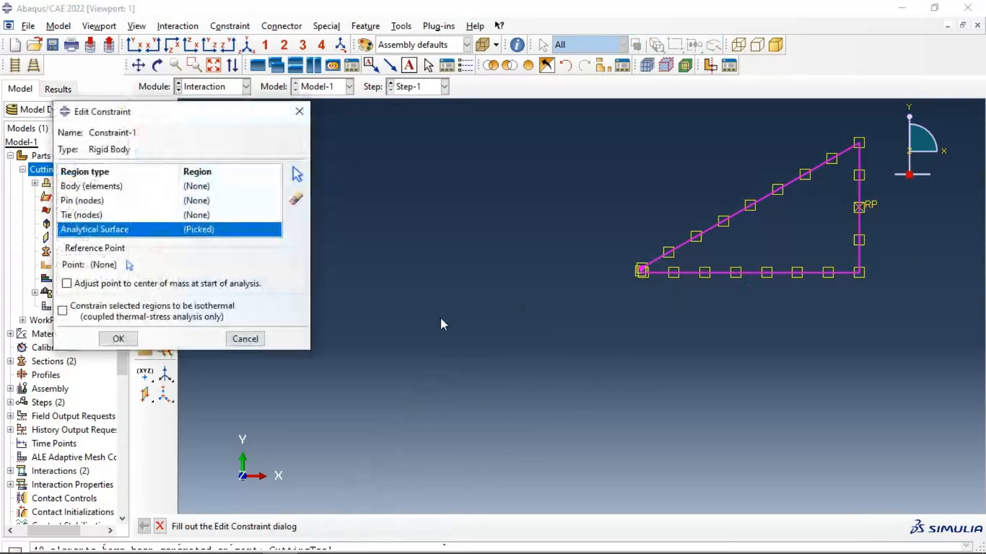
# Try to create the rigid body constraint with the cutting tool's RP as its reference point, and close the constraint definition
pyautogui.click(129, 264)
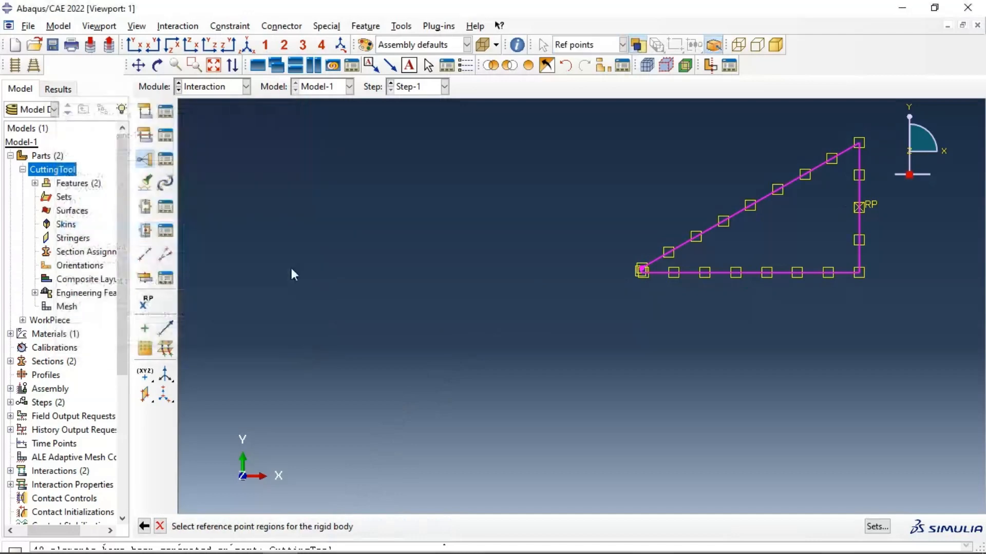
pyautogui.click(869, 209)
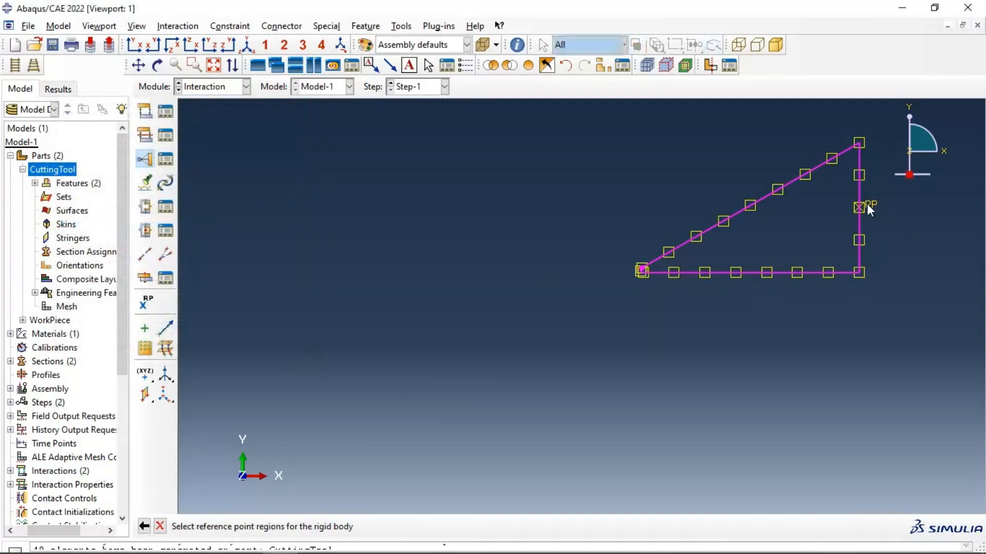
pyautogui.click(119, 339)
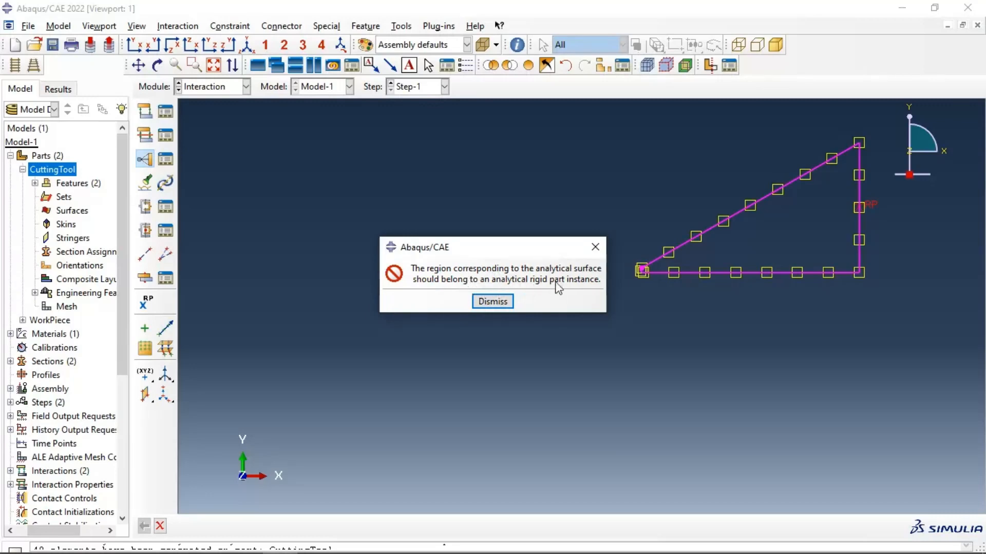
pyautogui.click(492, 302)
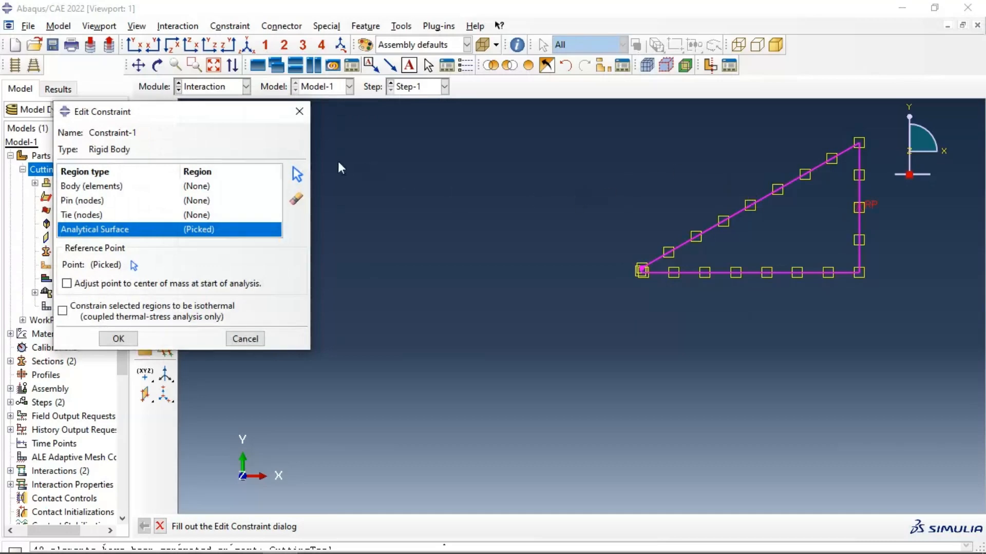
pyautogui.click(301, 115)
pyautogui.click(180, 252)
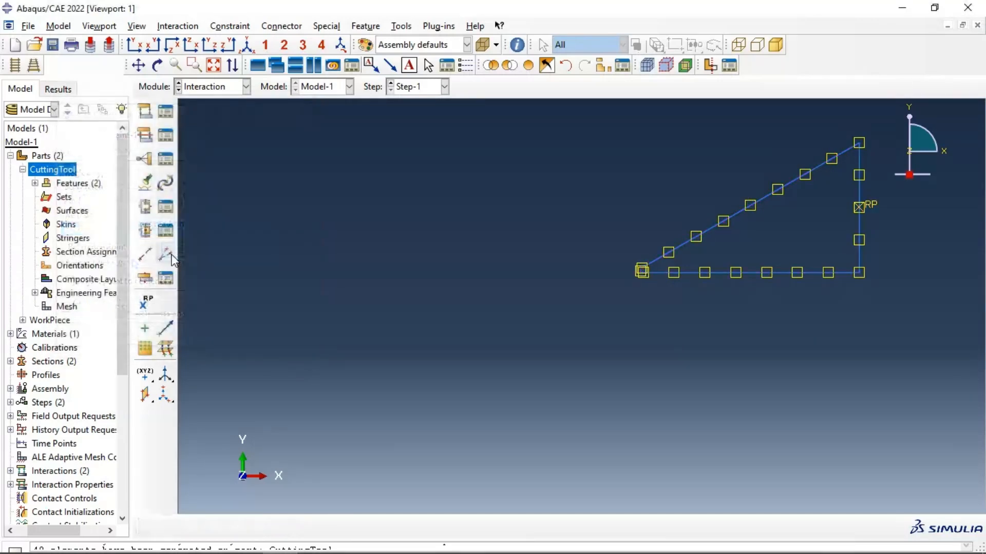
# Switch to the Step module
pyautogui.click(224, 87)
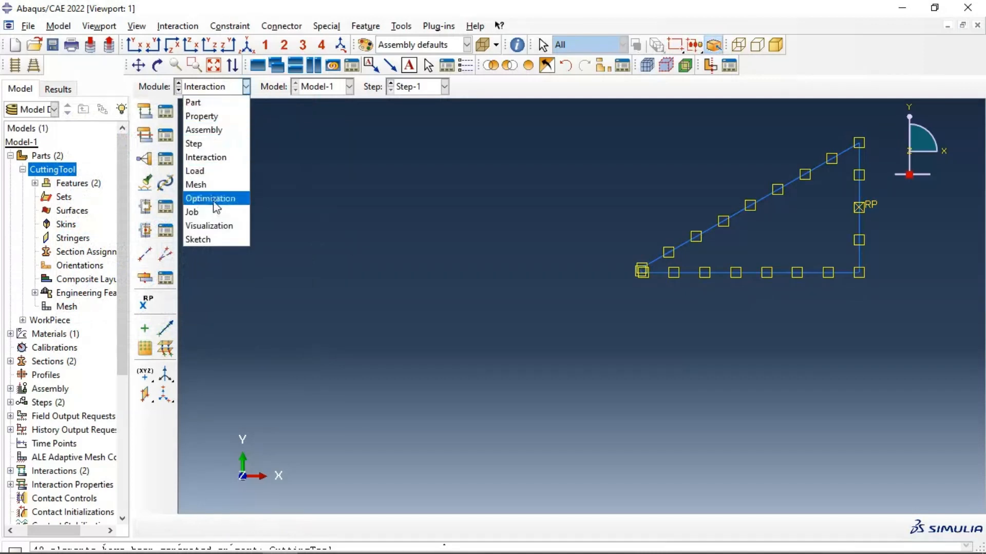
pyautogui.click(200, 143)
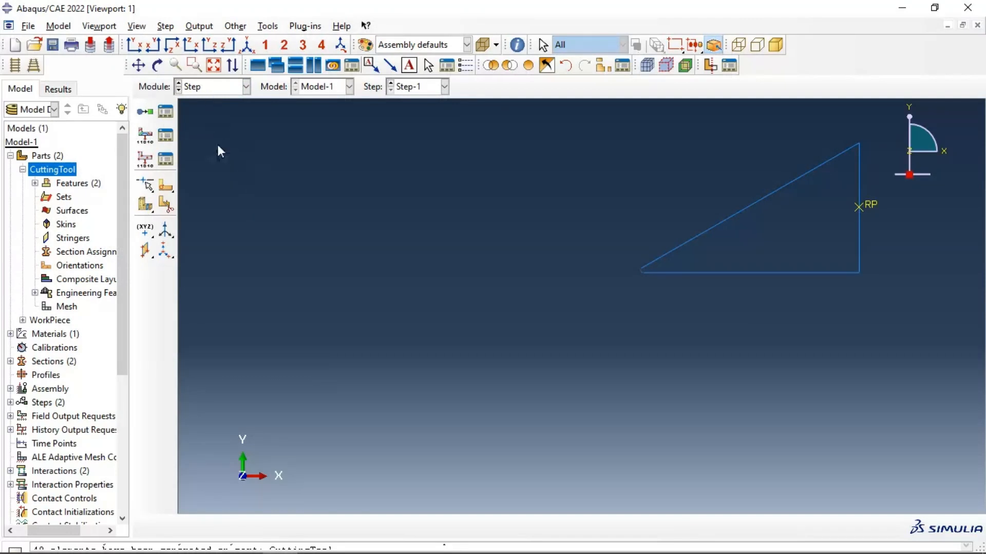
# Enable an ALE adaptive mesh domain for Step-1 and create the adaptive mesh controls Ada-1 with default settings for it
pyautogui.click(235, 26)
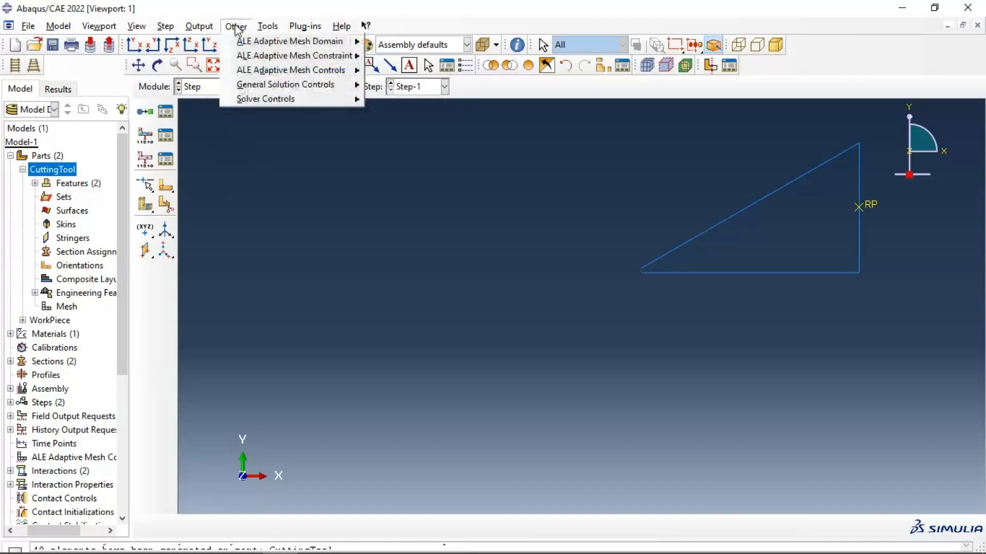
pyautogui.moveTo(257, 42)
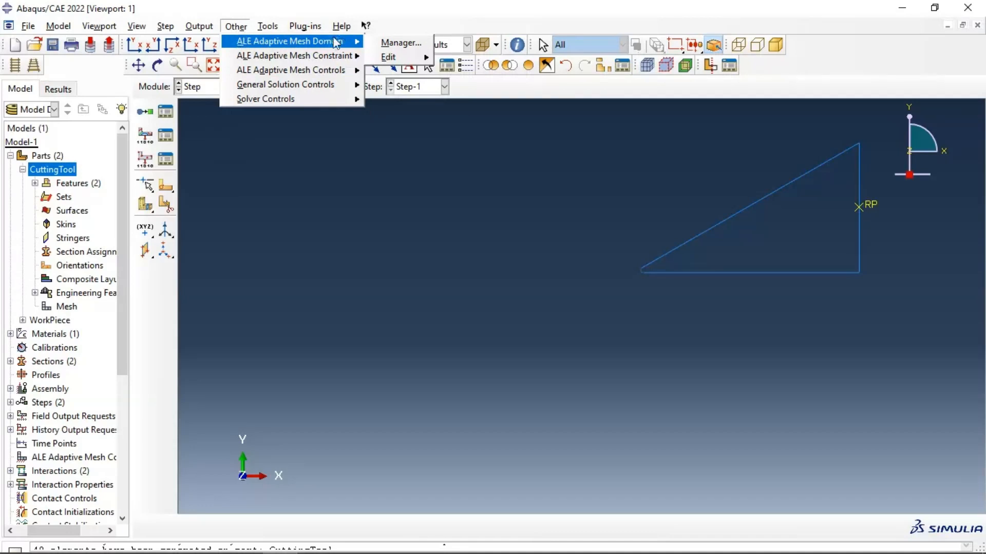
pyautogui.moveTo(395, 57)
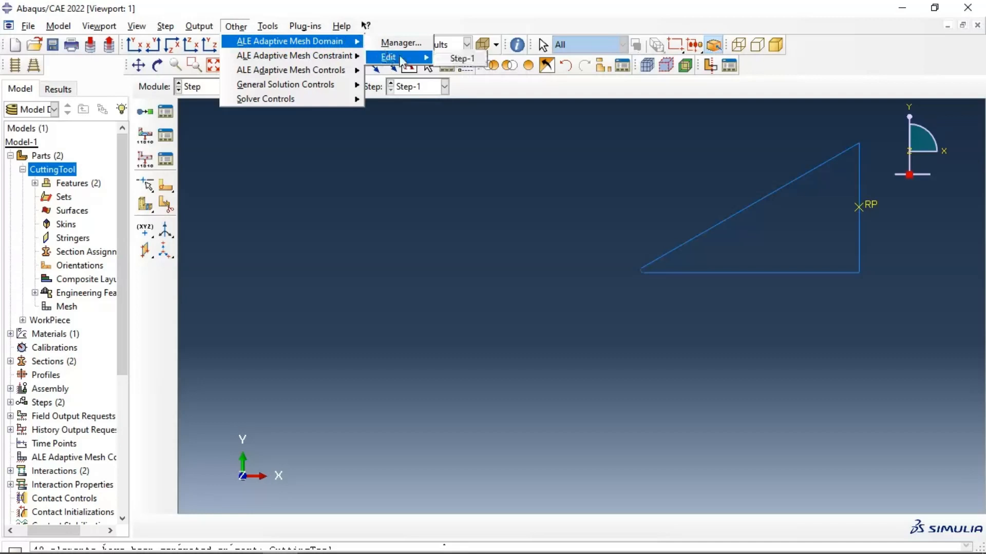
pyautogui.click(460, 59)
pyautogui.click(419, 171)
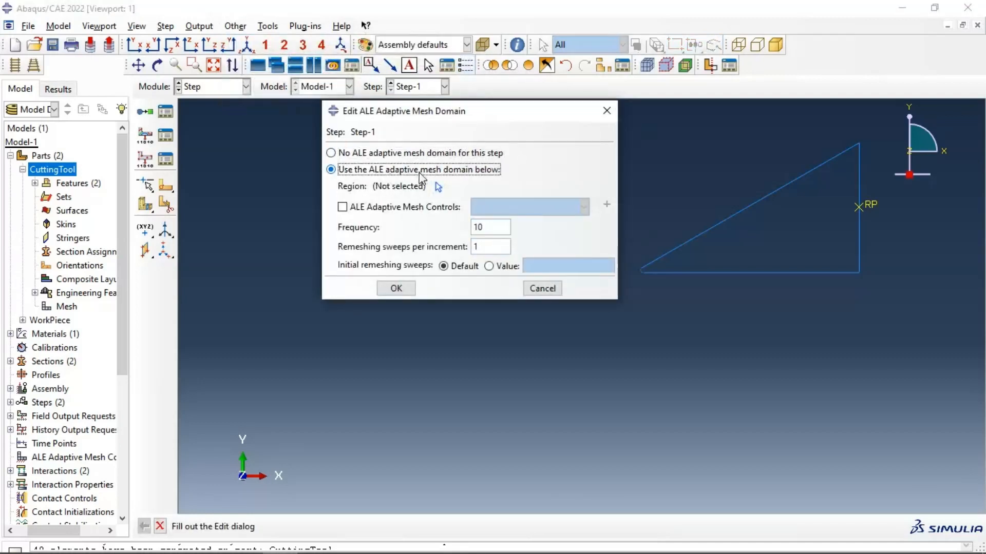
pyautogui.click(366, 210)
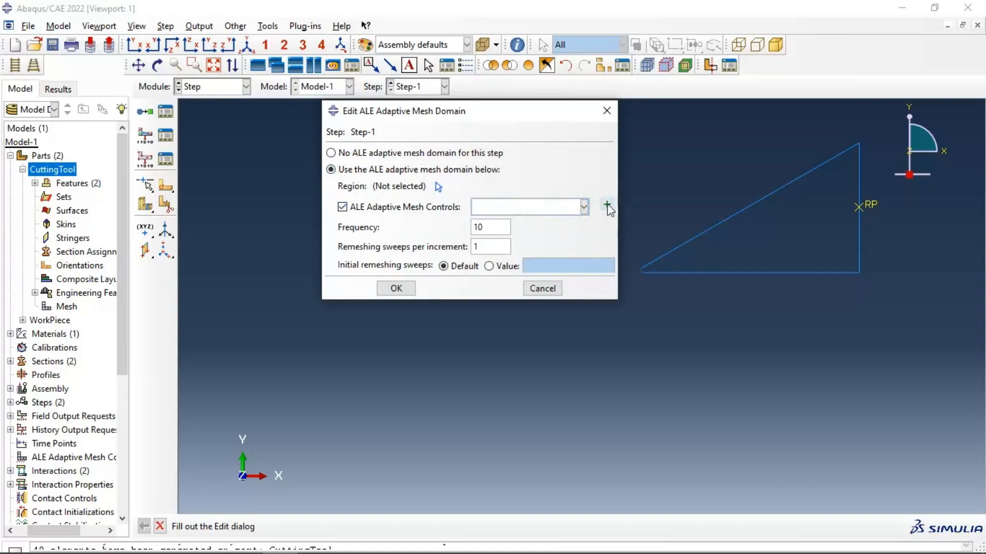
pyautogui.click(606, 205)
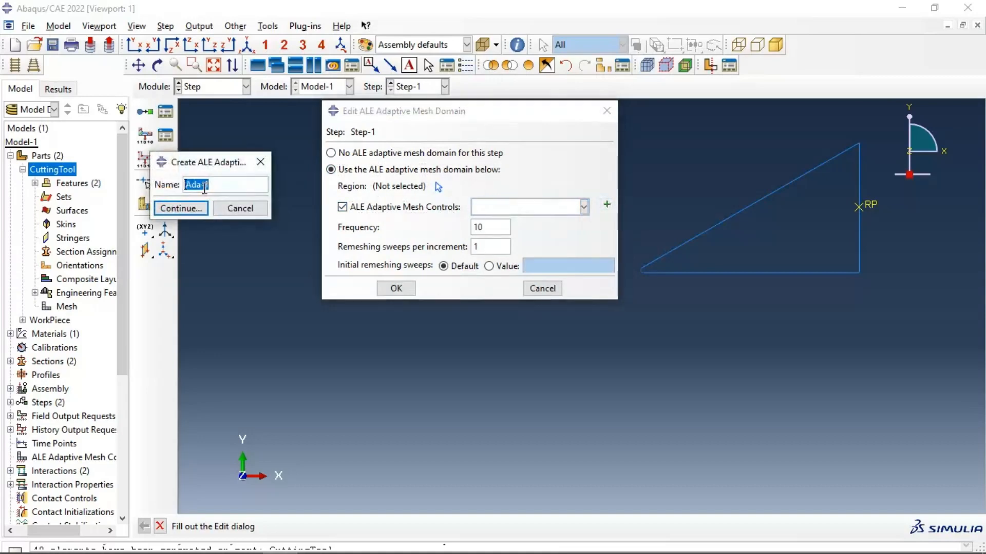
pyautogui.click(183, 208)
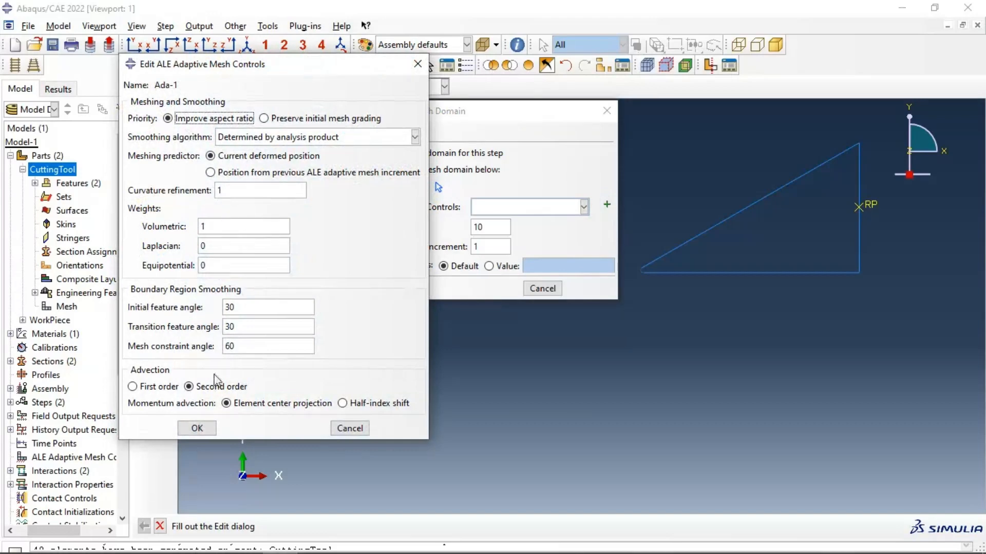
pyautogui.click(197, 429)
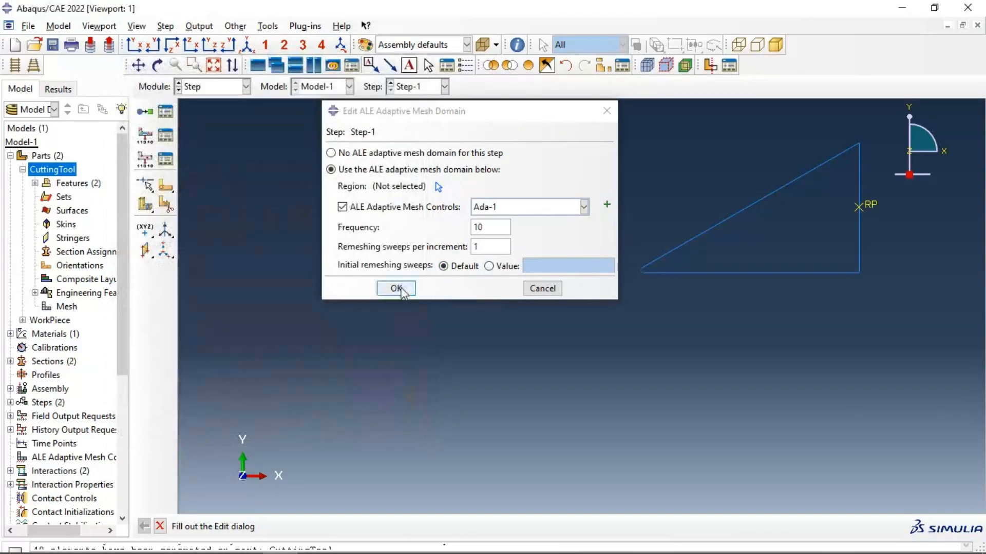
# Try to apply the ALE adaptive mesh domain without a region, keeping frequency 10, 1 sweep per increment and default initial sweeps
pyautogui.click(401, 290)
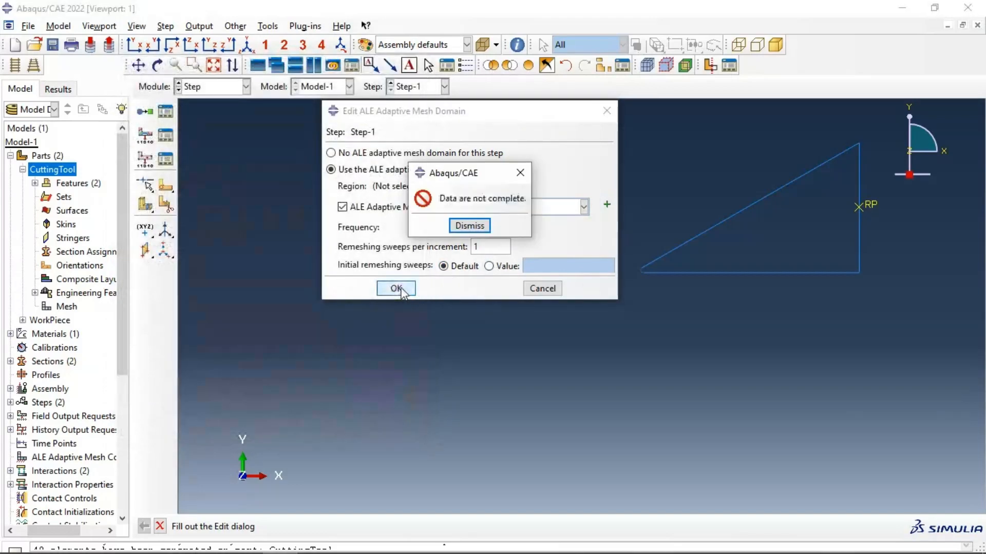
pyautogui.click(470, 226)
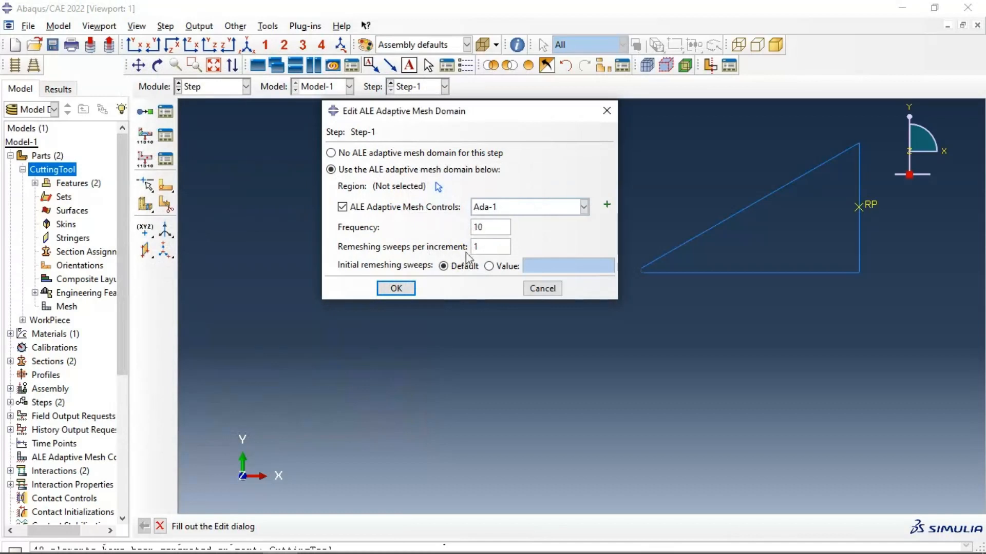
pyautogui.doubleClick(478, 228)
pyautogui.doubleClick(485, 247)
pyautogui.doubleClick(476, 227)
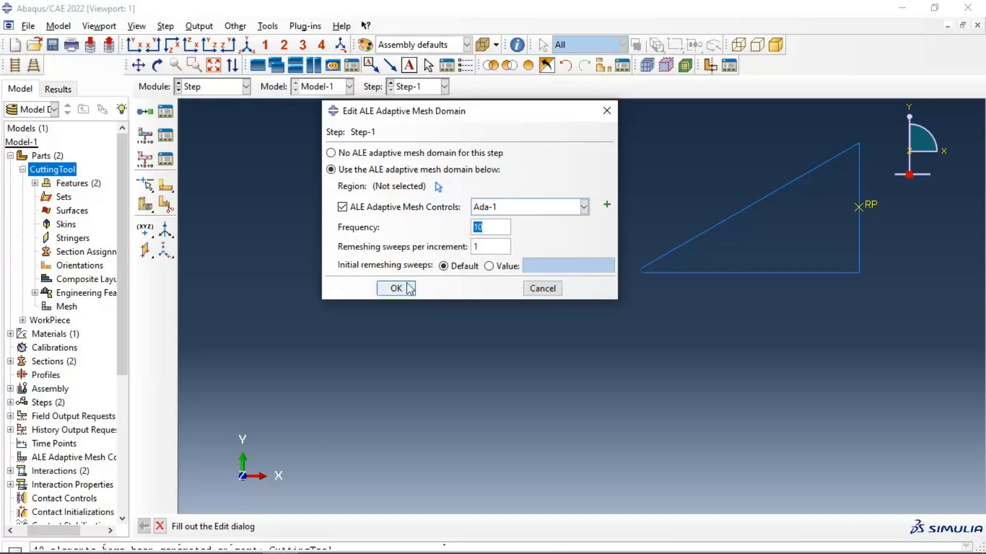
pyautogui.click(502, 267)
pyautogui.click(458, 266)
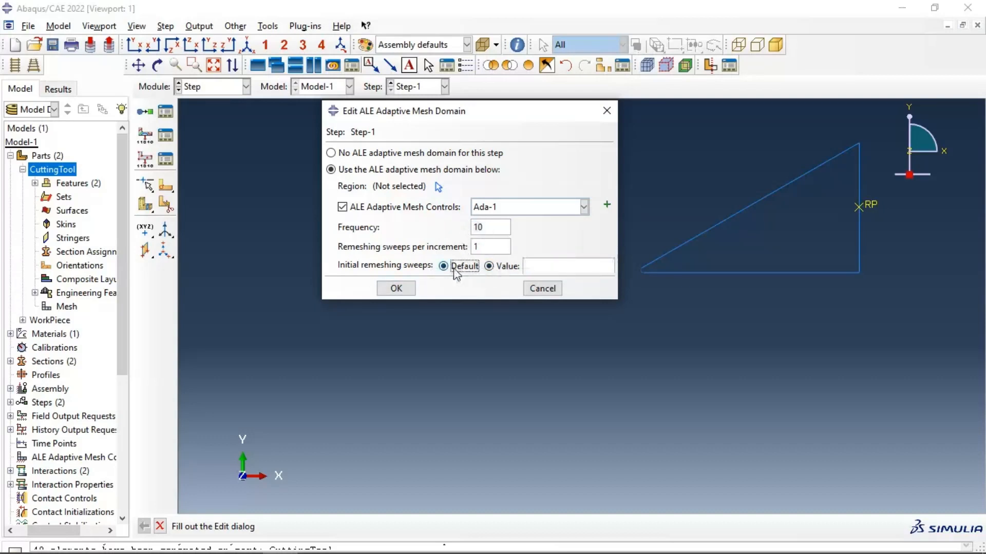
pyautogui.click(397, 290)
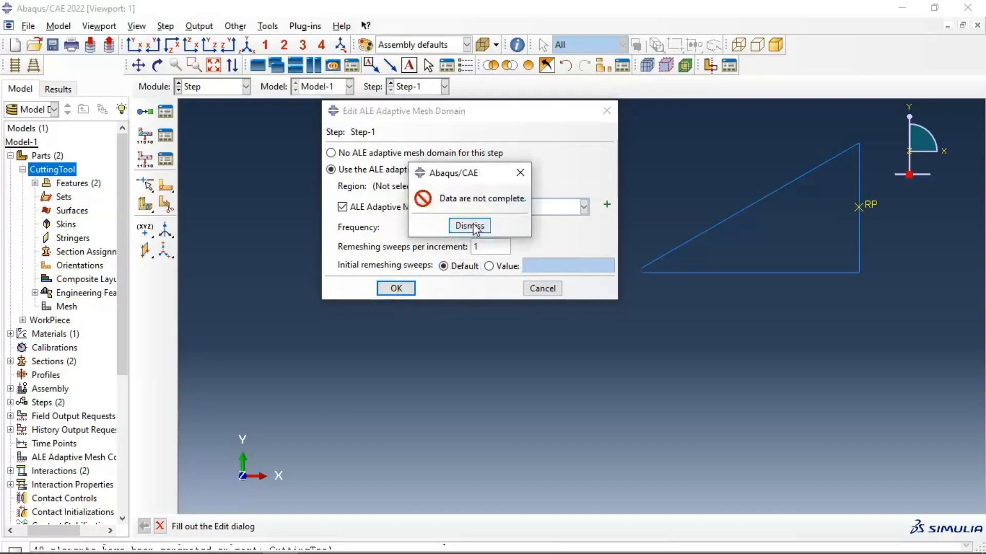
pyautogui.click(469, 226)
pyautogui.click(537, 206)
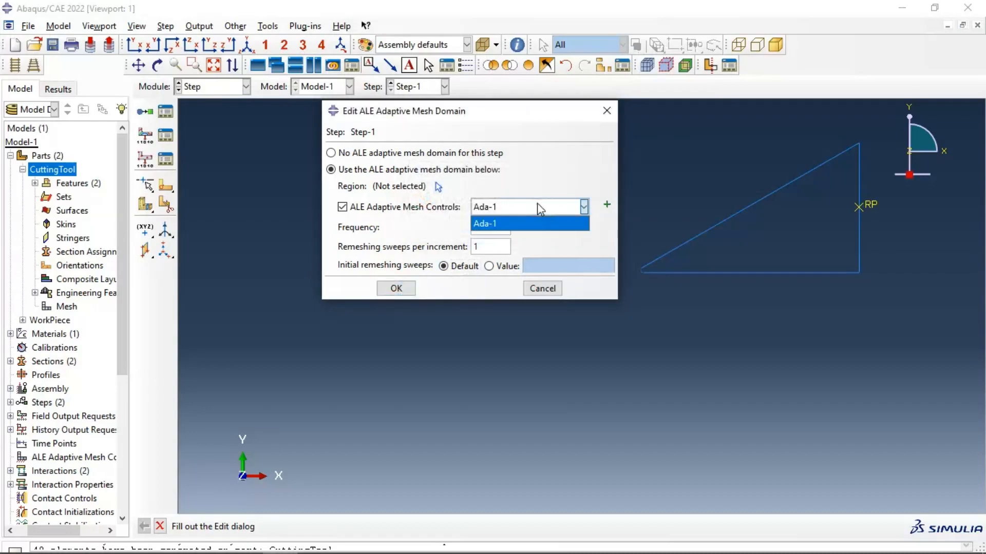
pyautogui.click(537, 205)
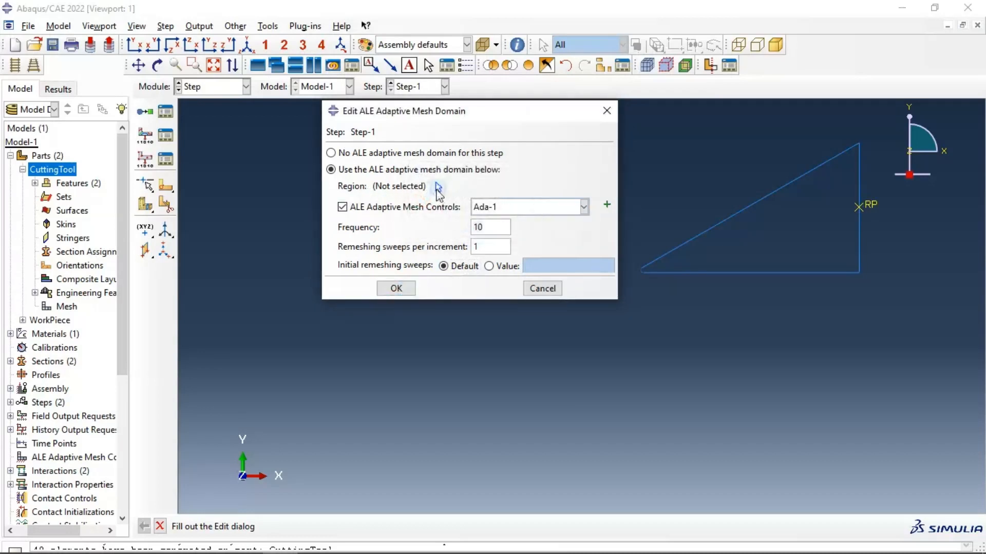
# Restore the display of the whole assembly, including the workpiece, while the ALE domain definition stays open
pyautogui.moveTo(527, 119); pyautogui.dragTo(260, 60)
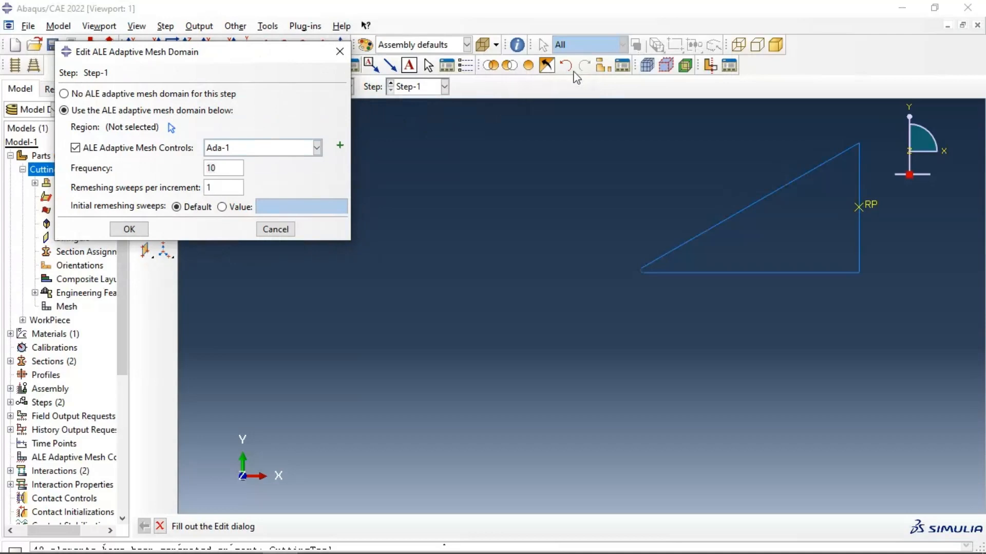
pyautogui.click(532, 71)
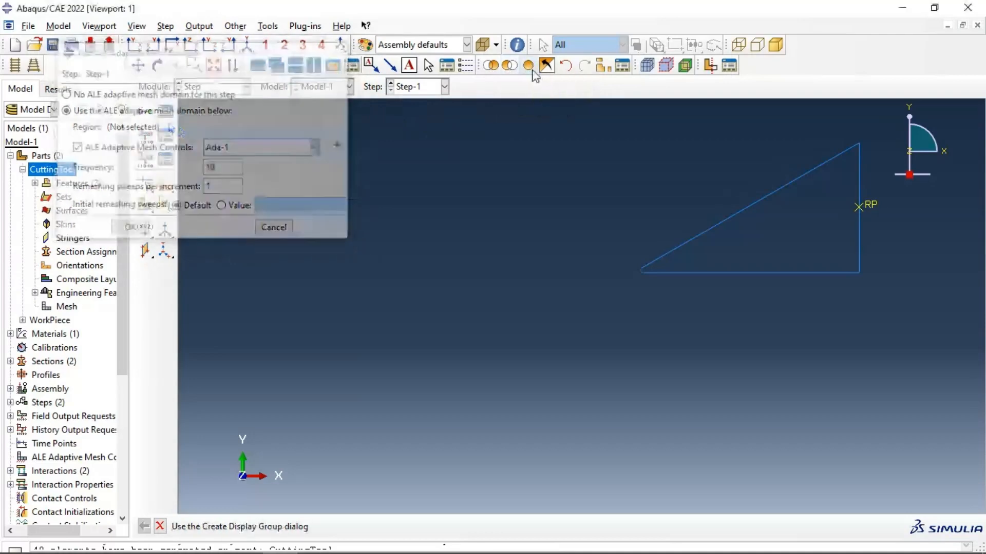
pyautogui.scroll(4, 701, 275)
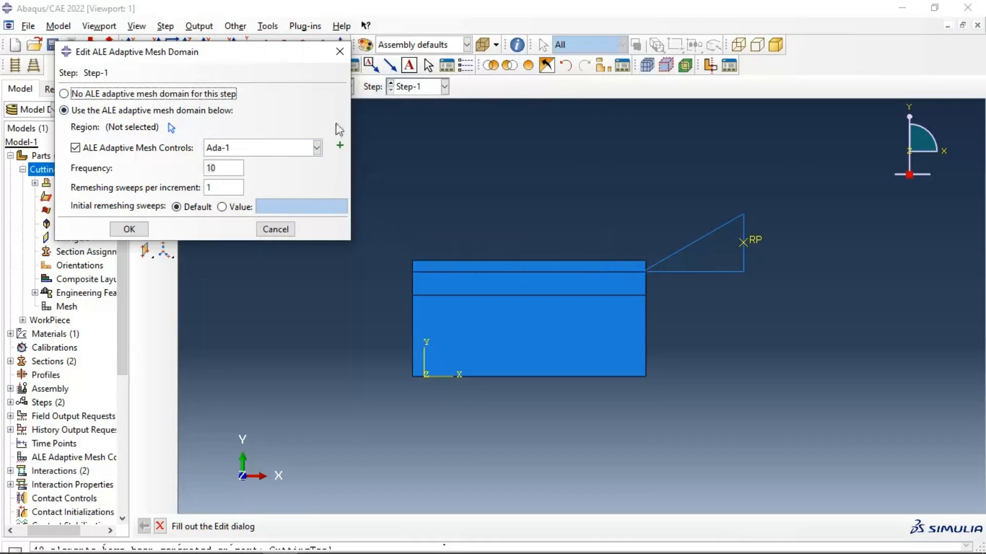
# Assign the two upper partitions of the workpiece as the ALE adaptive mesh domain region and confirm the definition
pyautogui.click(170, 129)
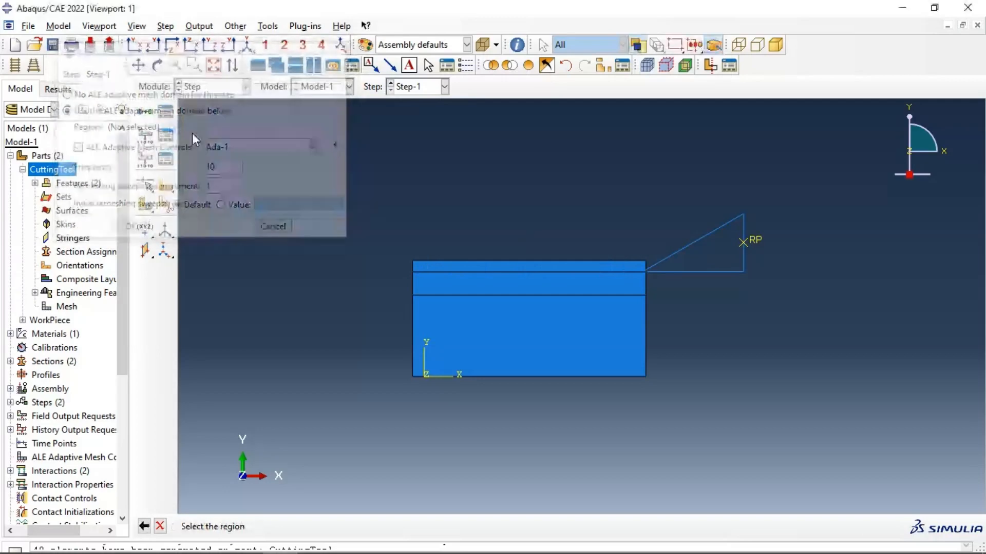
pyautogui.click(423, 264)
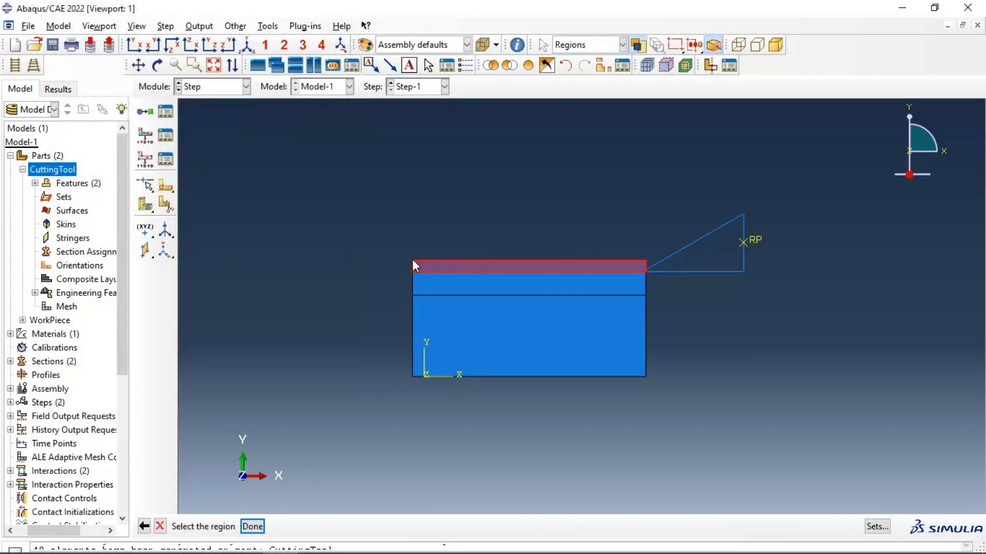
pyautogui.keyDown('shift'); pyautogui.click(425, 292); pyautogui.keyUp('shift')
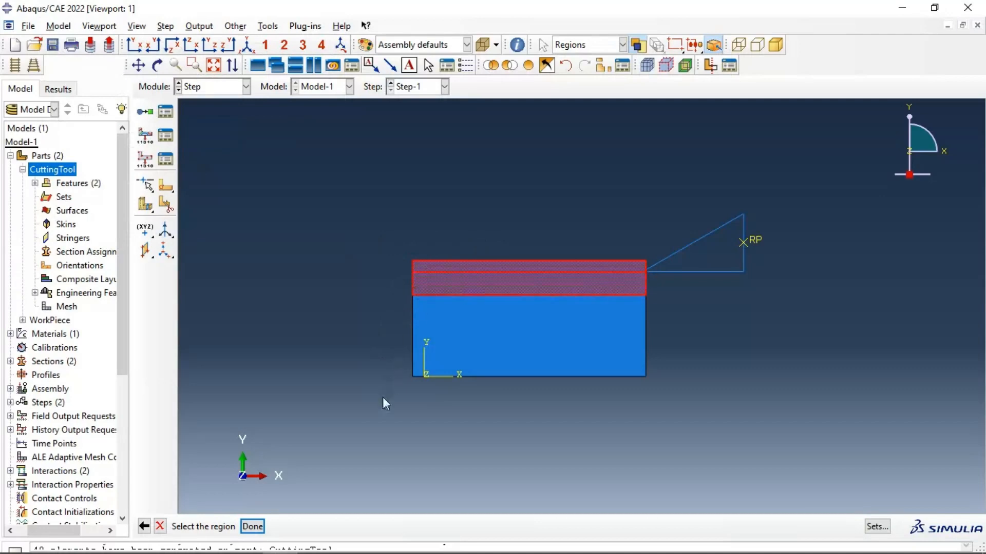
pyautogui.click(252, 526)
pyautogui.click(130, 230)
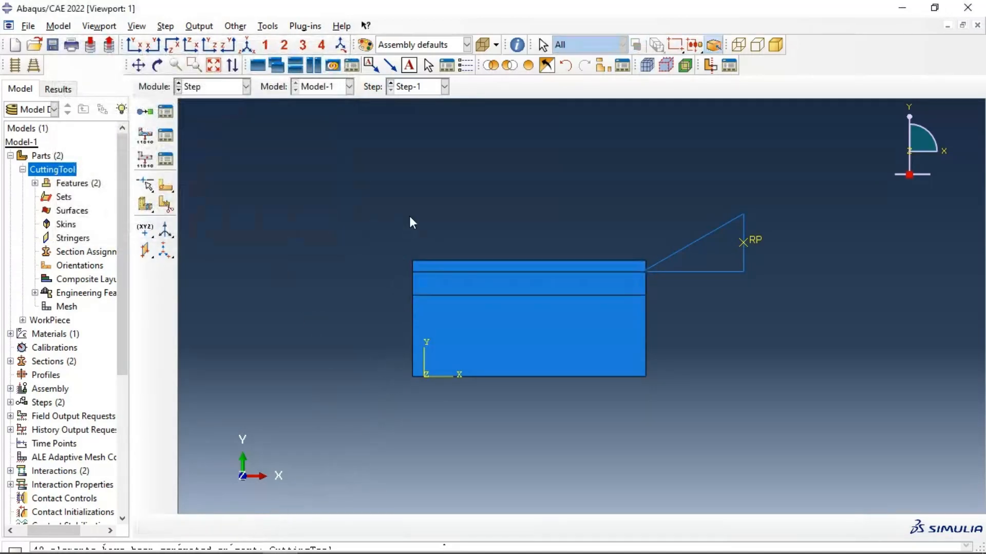
# In the Job module, create a full-analysis job named Cutting2D from Model-1 with default settings and run its data check
pyautogui.click(216, 87)
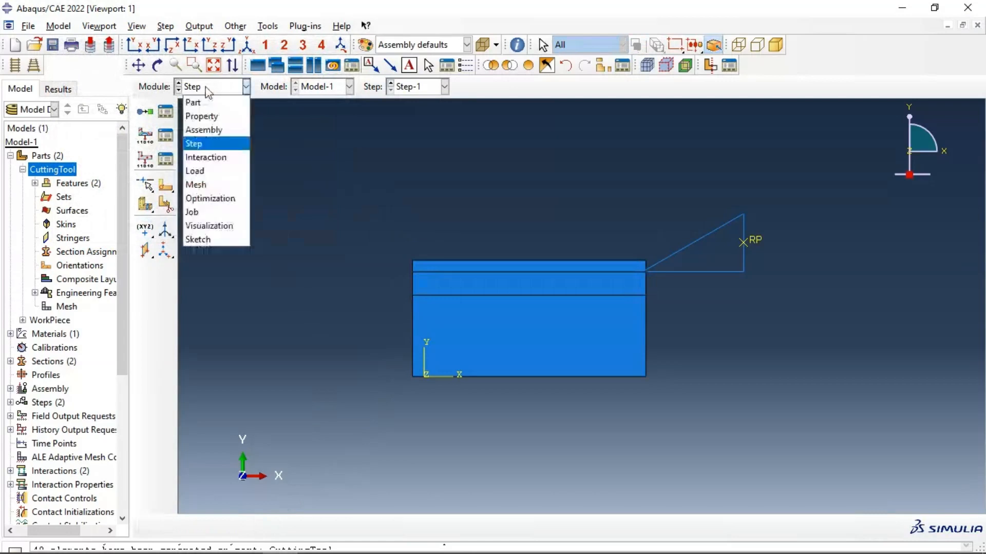
pyautogui.click(213, 212)
pyautogui.click(165, 112)
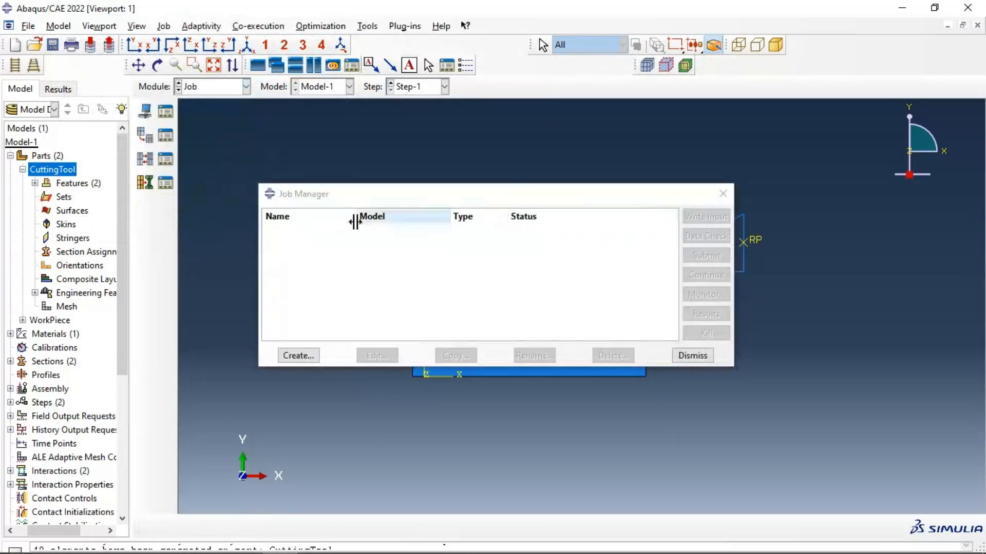
pyautogui.click(297, 355)
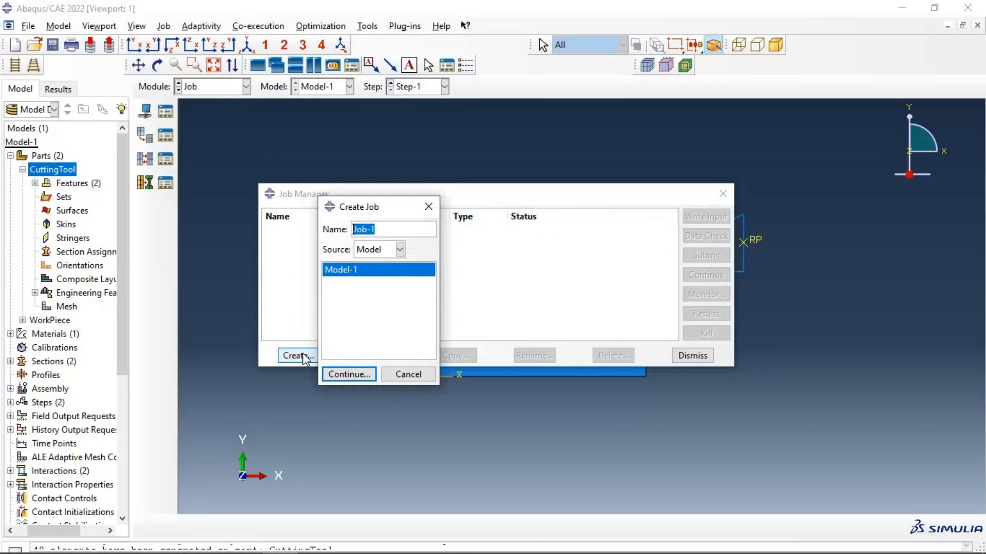
pyautogui.write('Cutting2D')
pyautogui.click(335, 376)
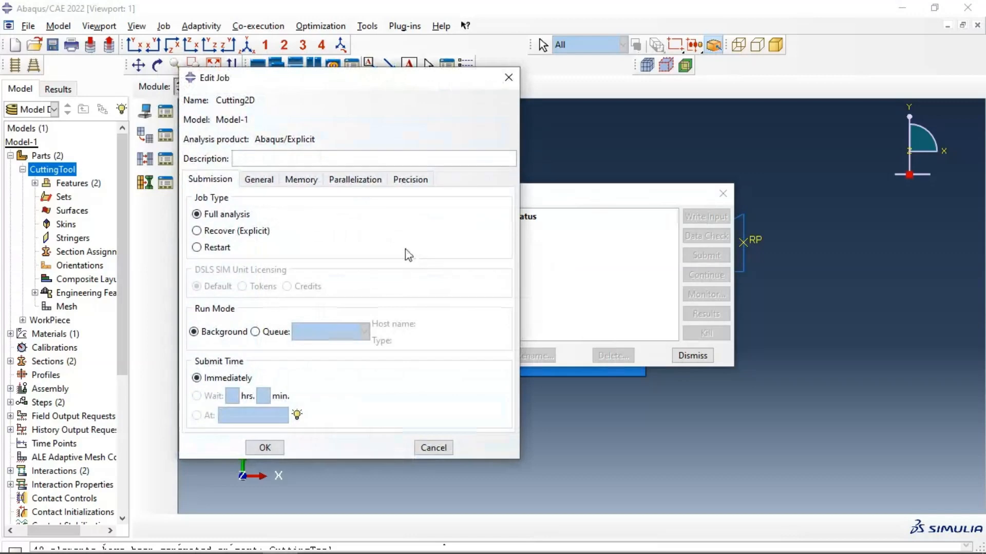
pyautogui.click(265, 449)
pyautogui.click(705, 236)
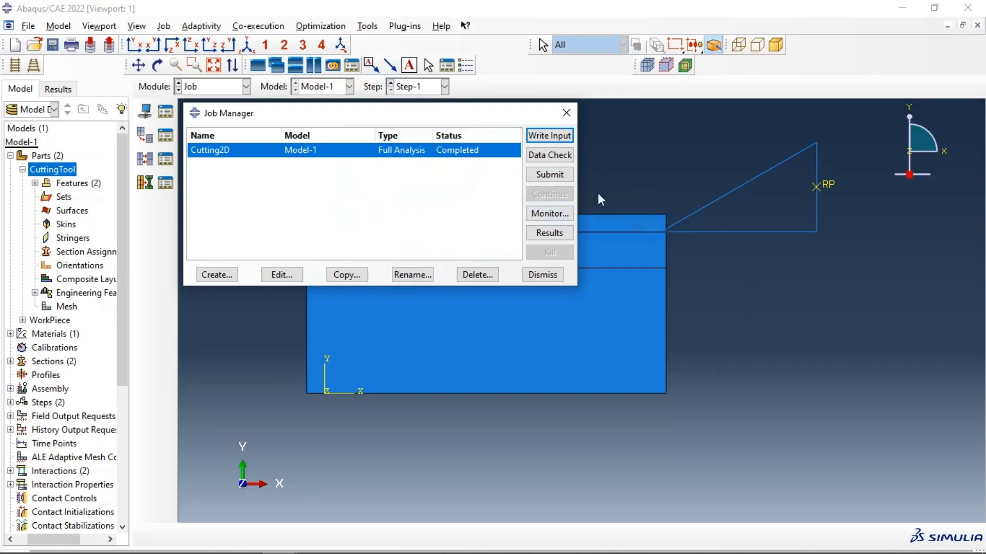
# Review boundary conditions BC-1 and BC-2 in the Load module
pyautogui.click(216, 87)
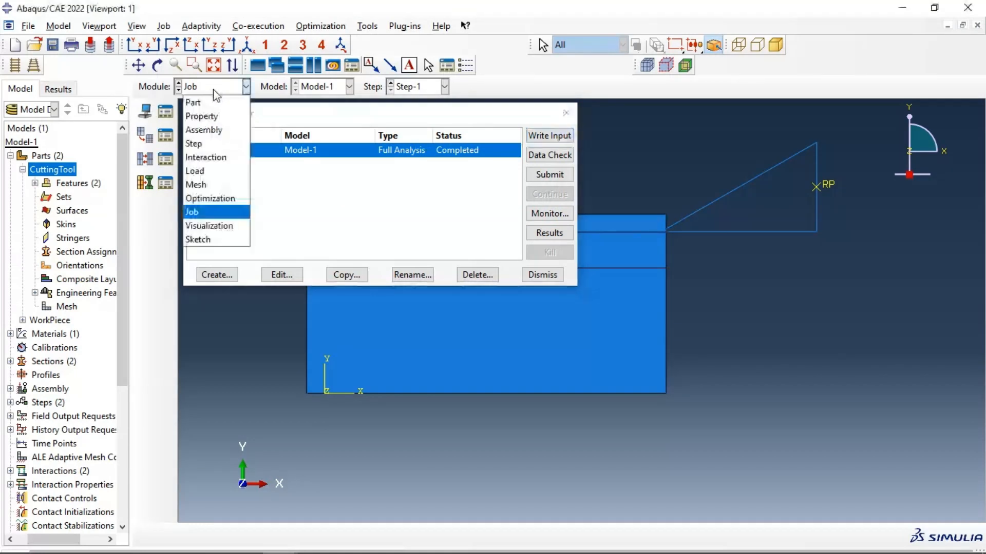
pyautogui.click(218, 172)
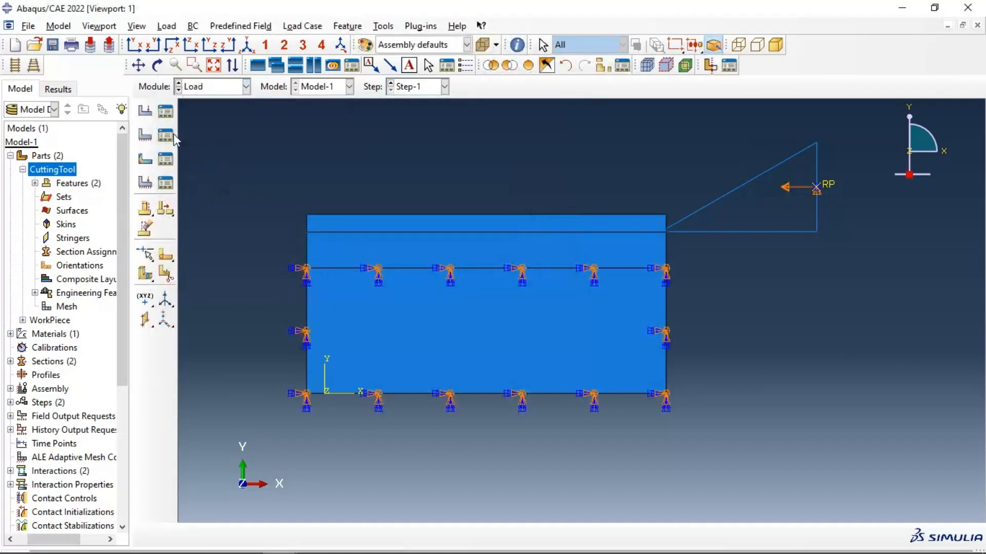
pyautogui.click(173, 137)
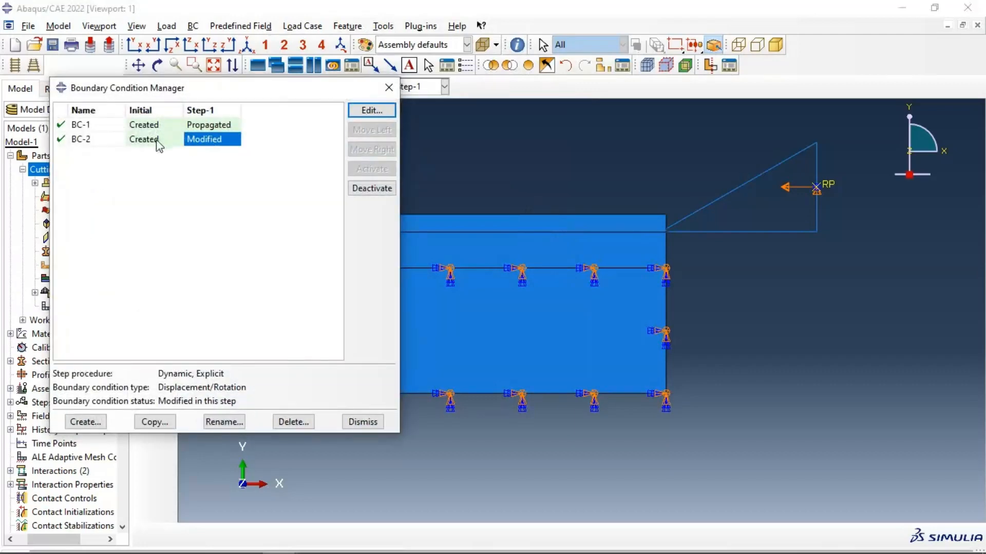
pyautogui.click(156, 141)
pyautogui.click(146, 126)
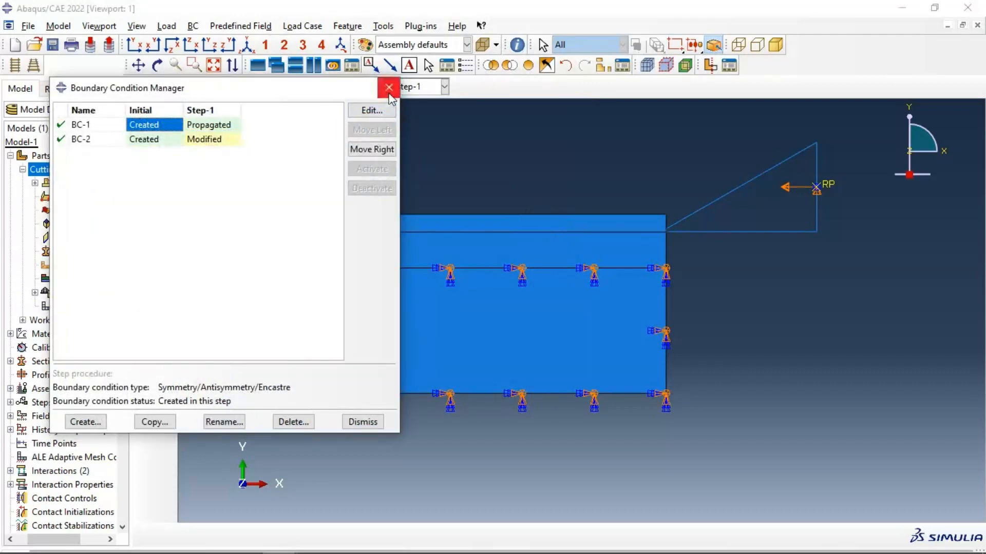
pyautogui.click(388, 89)
# In the Step module, open the ALE adaptive mesh domain settings of Step-1 and accept them with no domain used
pyautogui.click(217, 89)
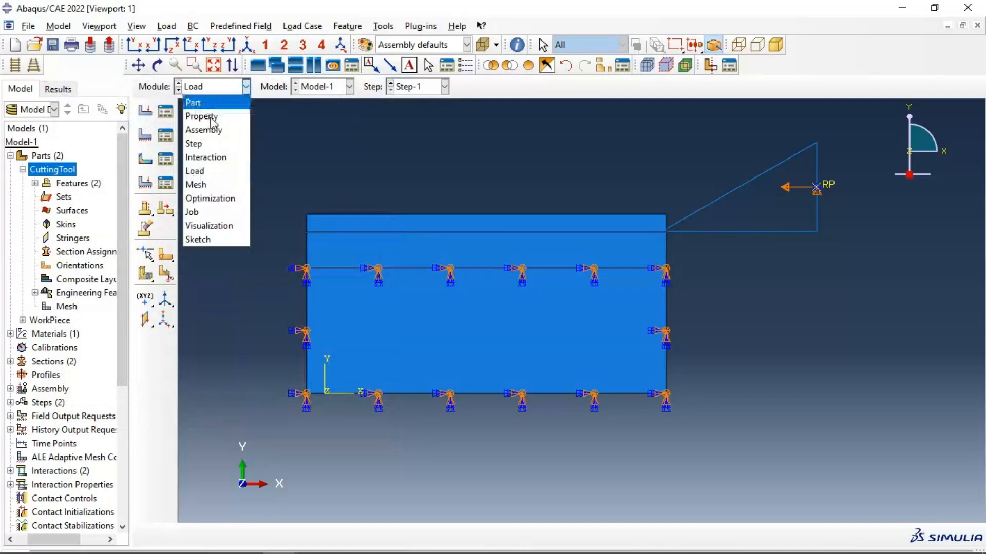
pyautogui.click(205, 143)
pyautogui.click(237, 27)
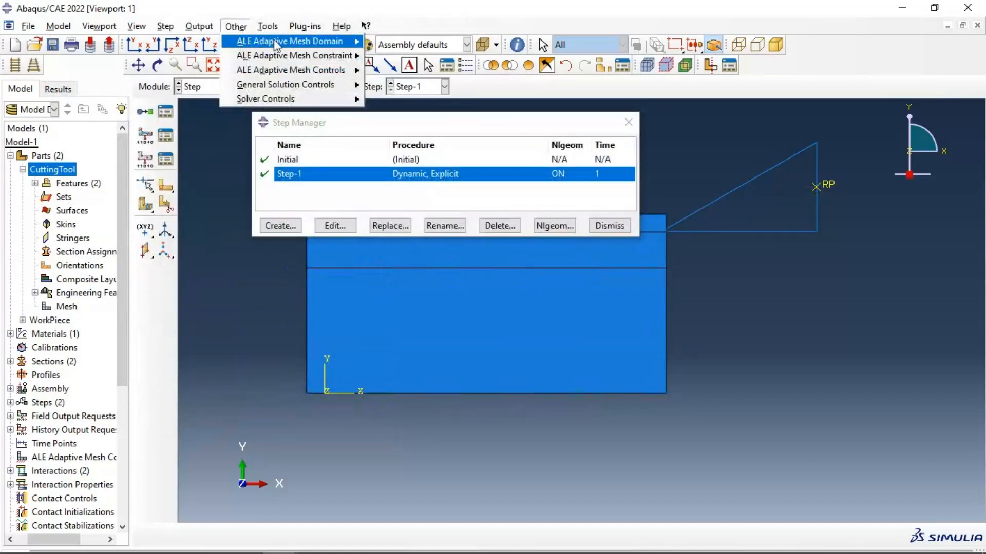
pyautogui.moveTo(279, 43)
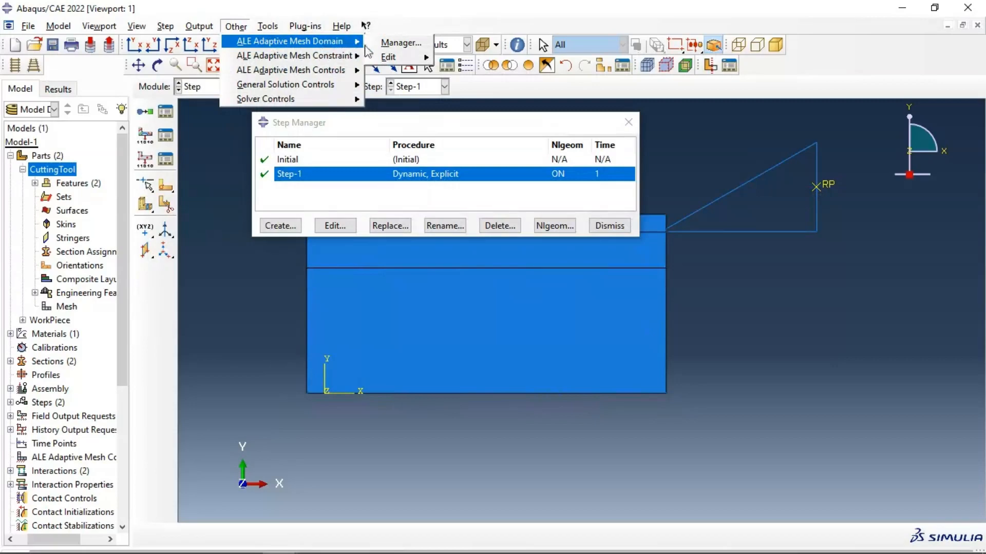
pyautogui.moveTo(392, 58)
pyautogui.click(449, 67)
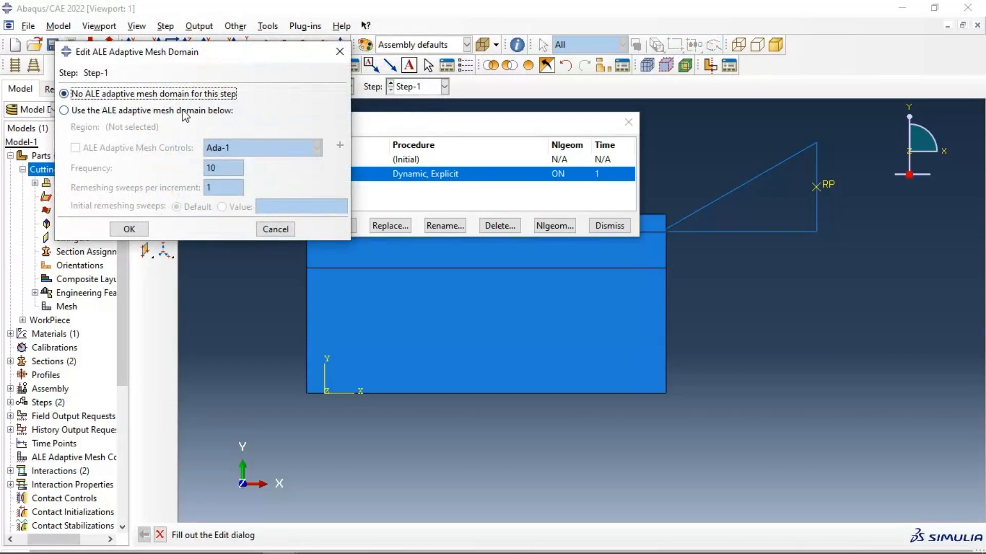
pyautogui.click(129, 229)
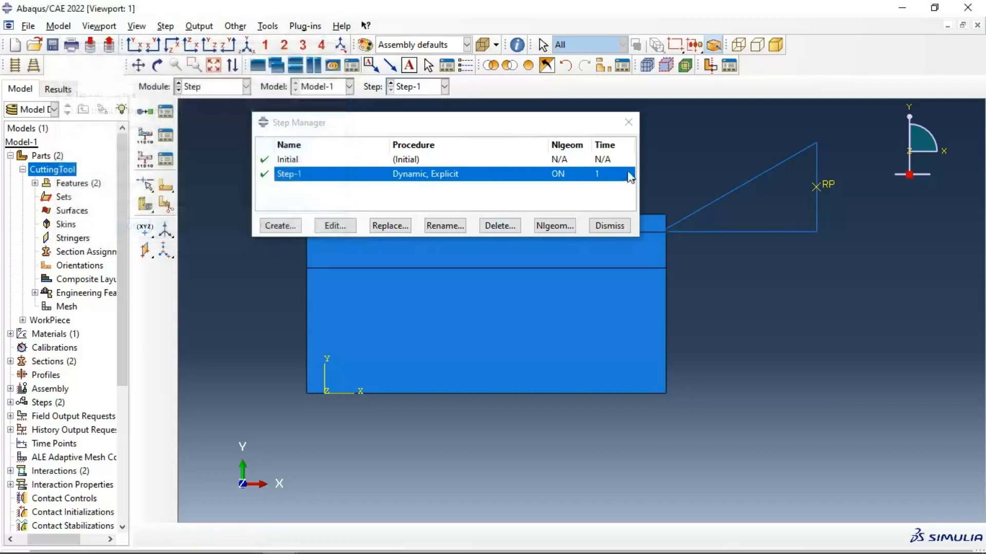
pyautogui.click(629, 122)
# In the Property module, review the melting and transition temperatures in the Johnson-Cook damage data of material Alu
pyautogui.click(213, 87)
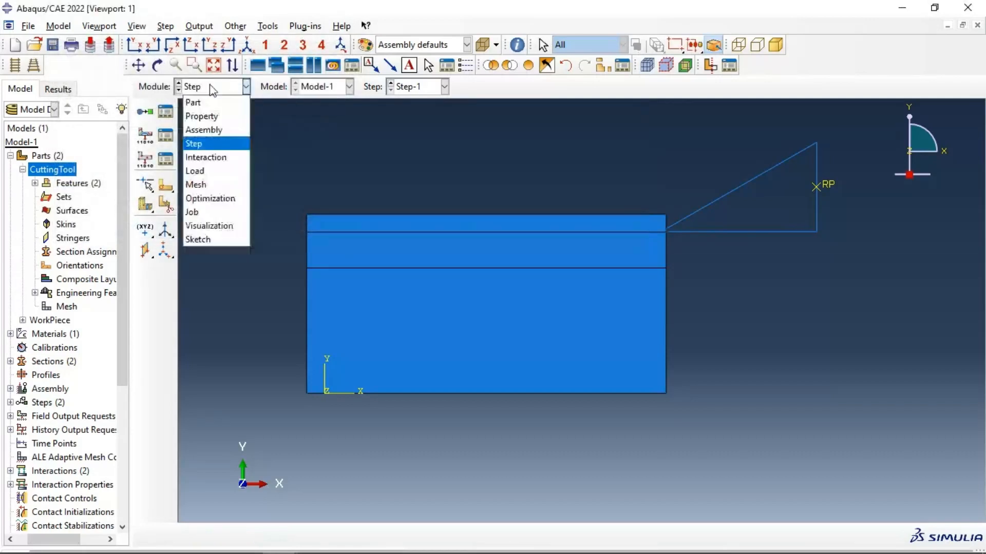
pyautogui.click(220, 116)
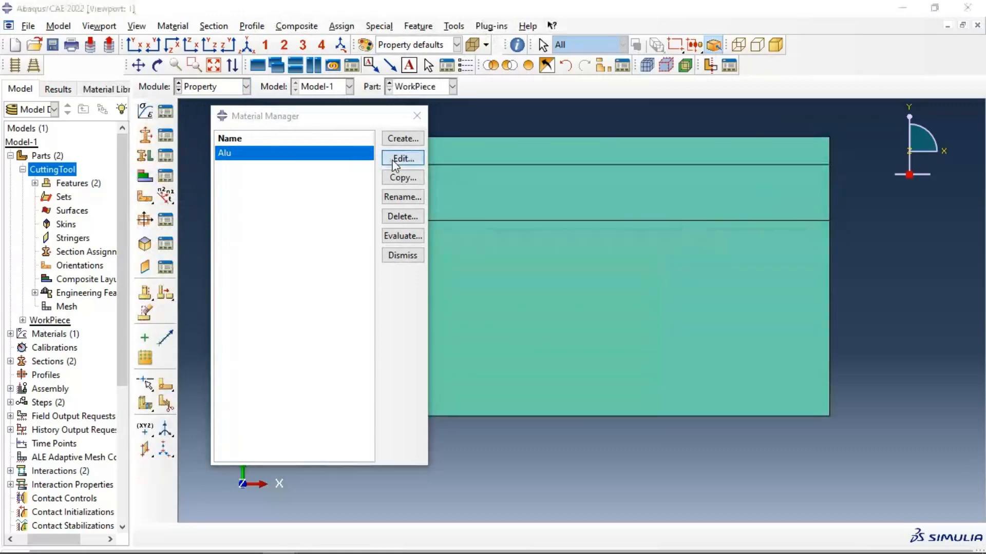
pyautogui.click(401, 160)
pyautogui.doubleClick(440, 363)
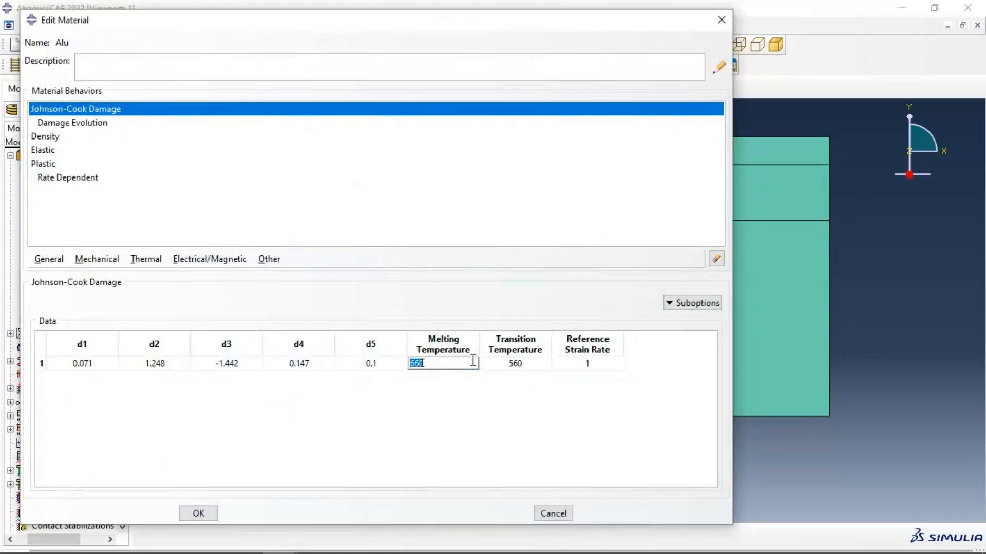
pyautogui.doubleClick(515, 364)
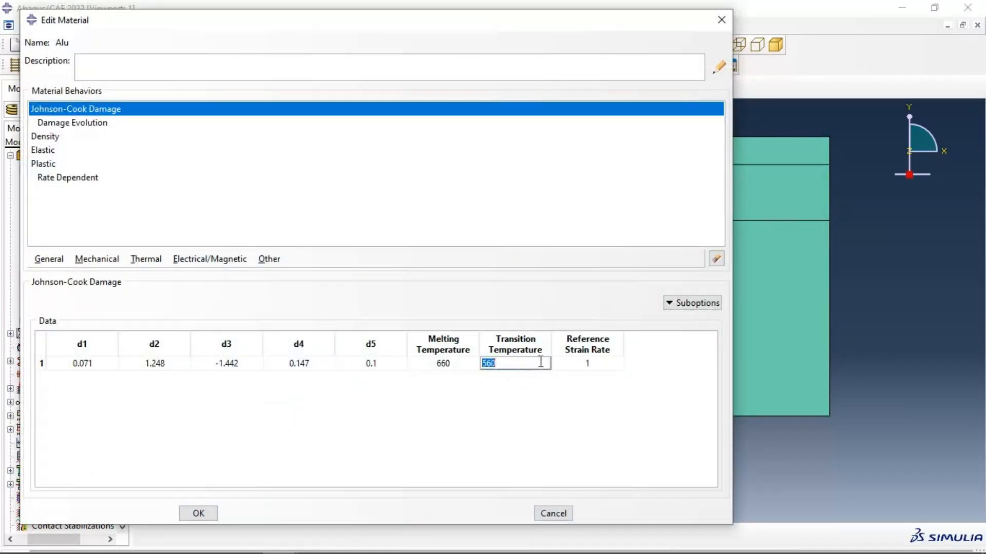
pyautogui.click(201, 512)
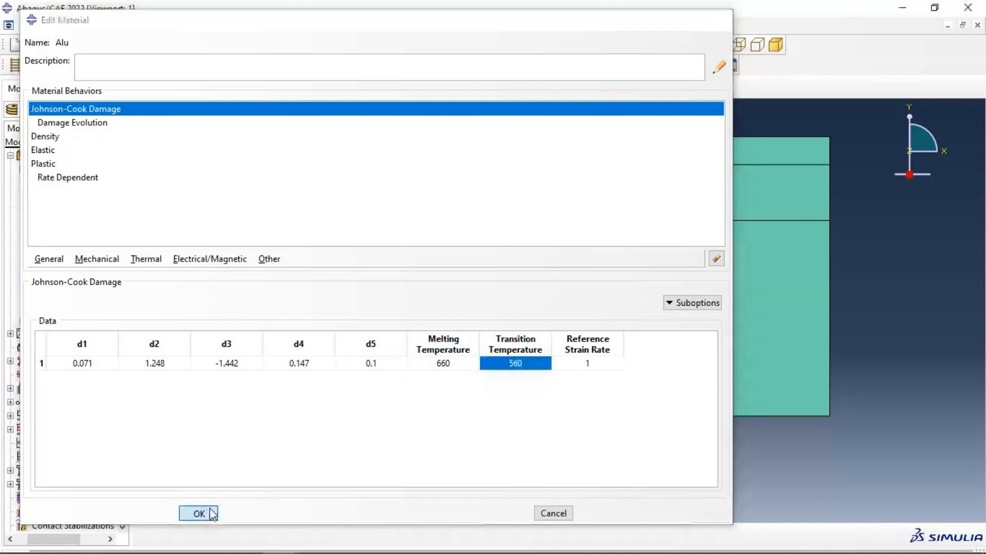
# Open the results of job Cutting2D from the Job module and limit the plot's visible edges to free edges
pyautogui.click(231, 87)
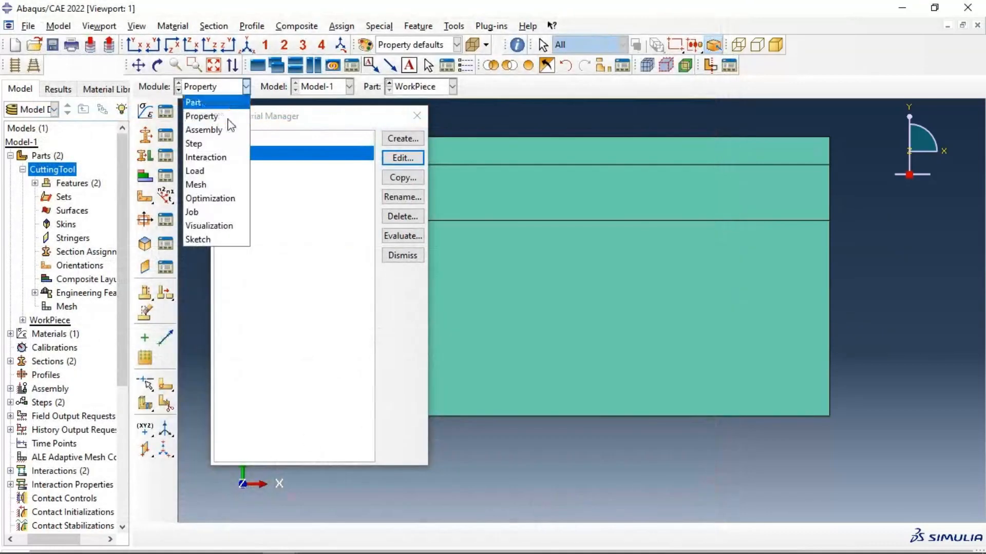
pyautogui.click(222, 212)
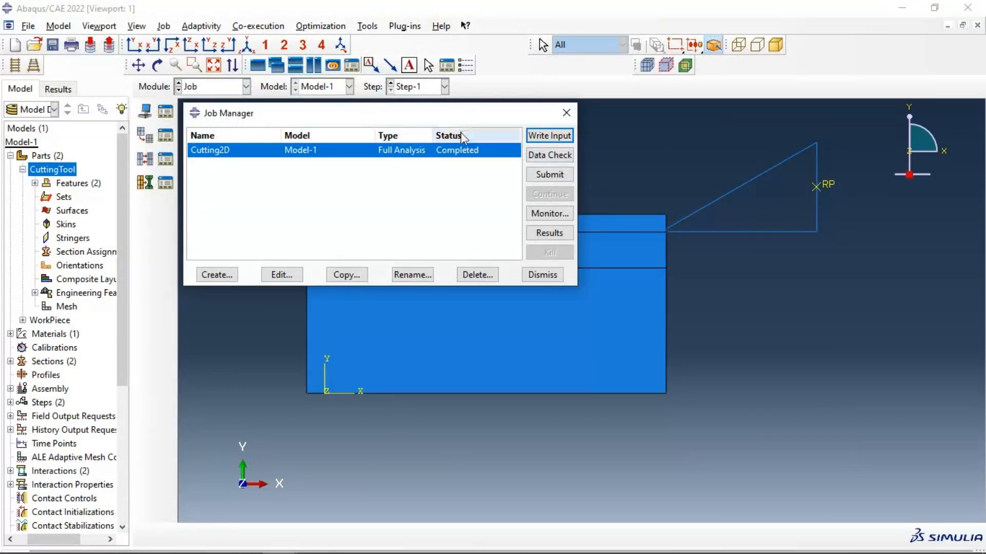
pyautogui.click(571, 233)
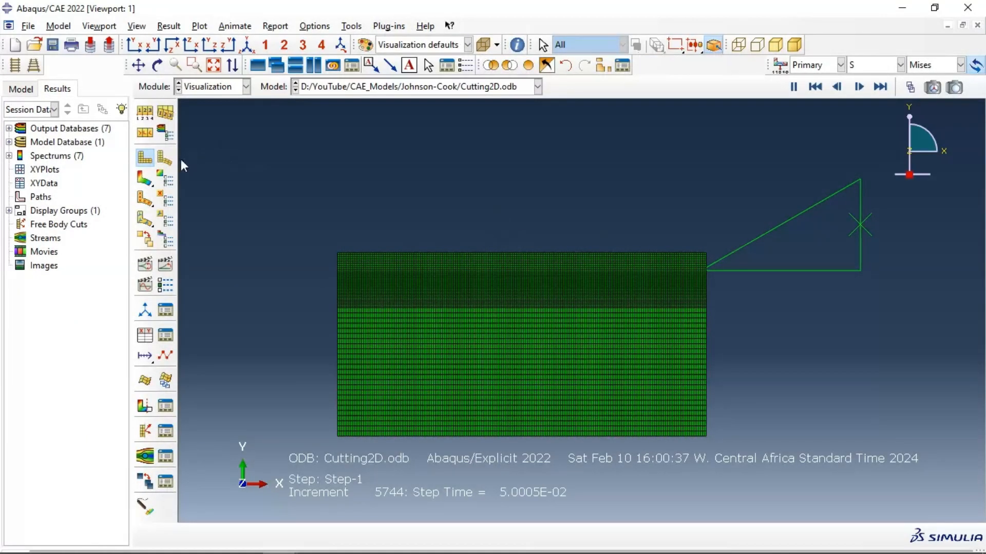
pyautogui.click(144, 112)
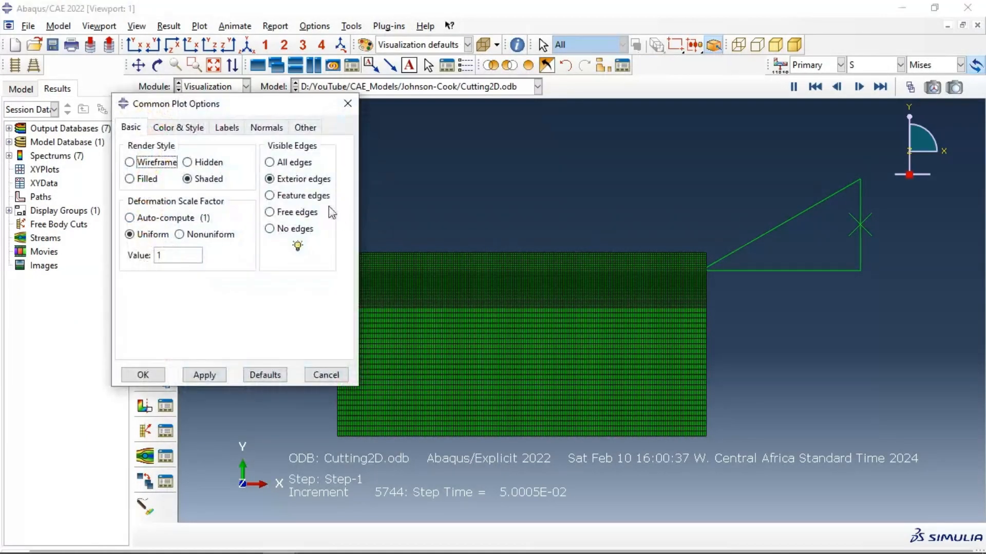
pyautogui.click(287, 212)
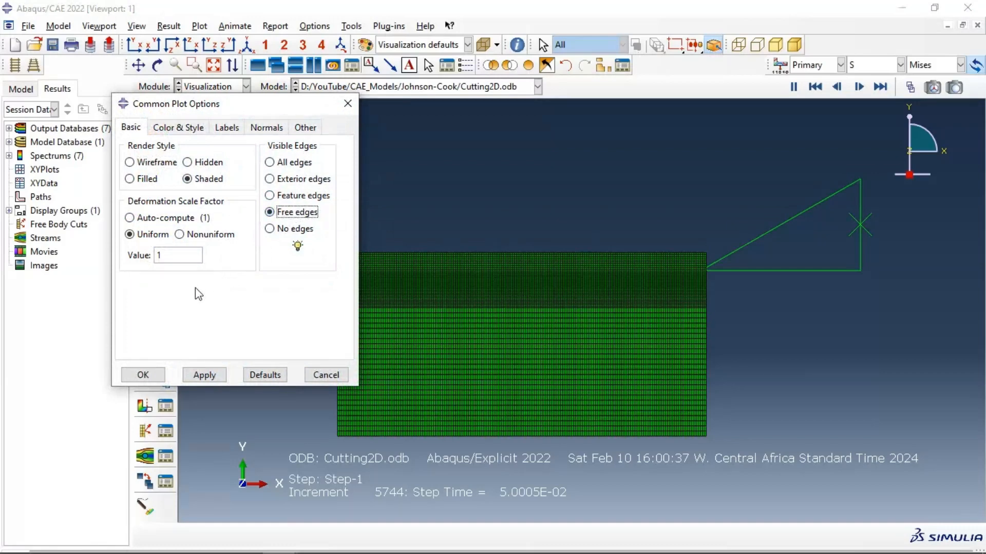
pyautogui.click(198, 377)
pyautogui.click(147, 377)
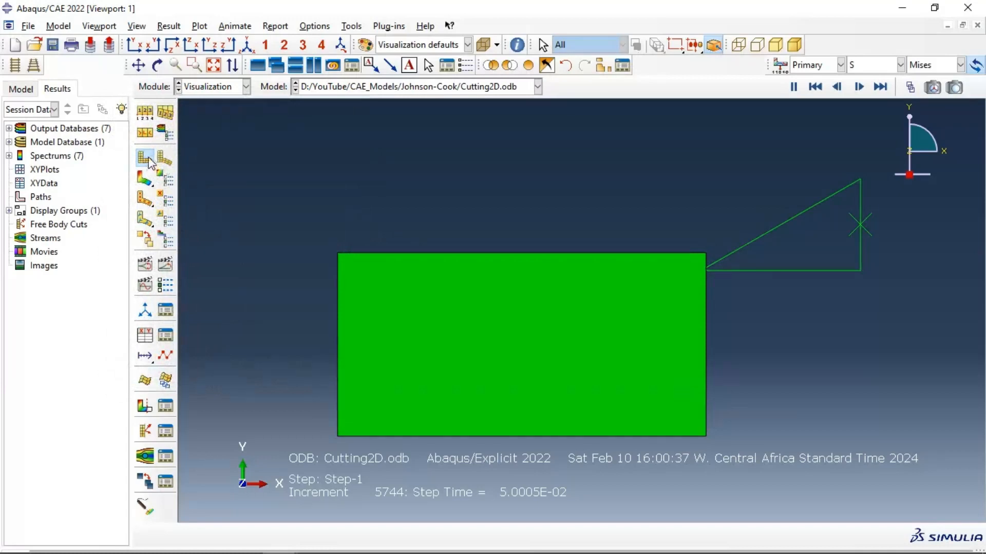
# Plot the deformed shape, start the time-history animation and advance through the frames to frame 10 of Step-1
pyautogui.click(164, 158)
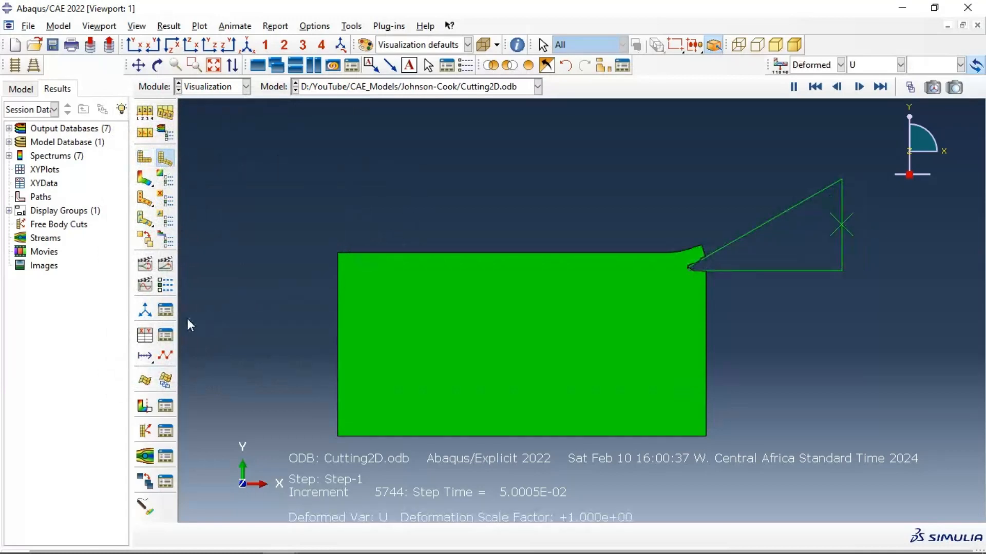
pyautogui.click(166, 264)
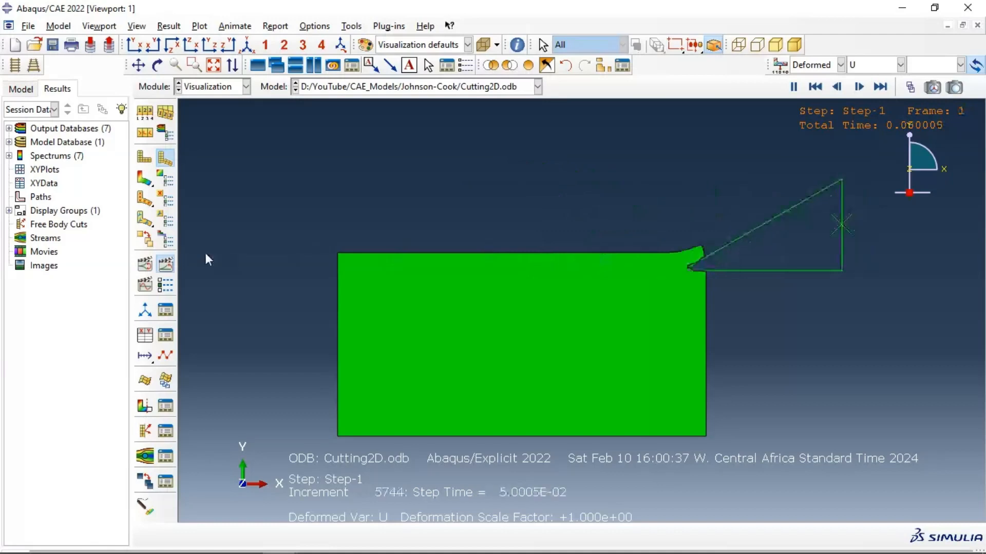
pyautogui.click(860, 87)
pyautogui.click(879, 86)
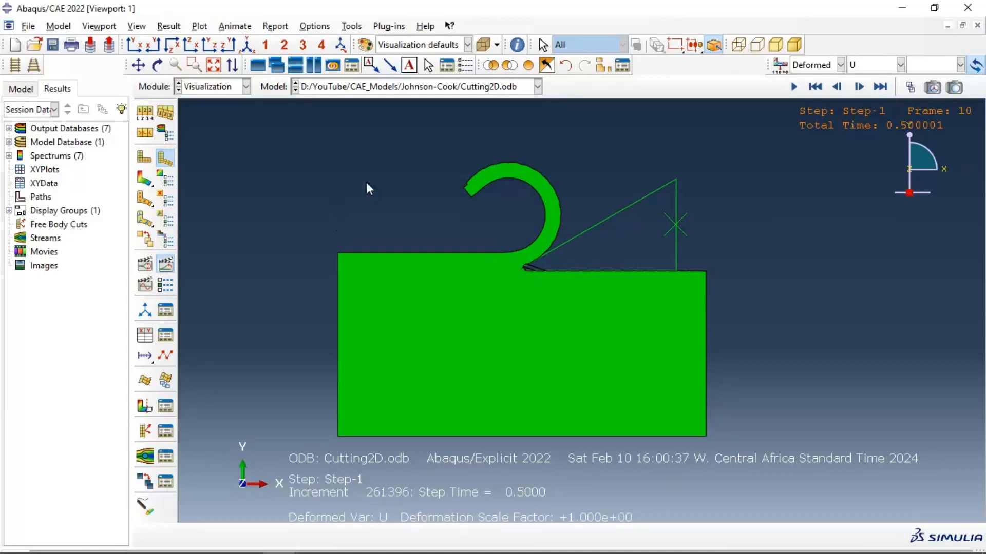
# In the Load module, try a U1 displacement of -0.04 for BC-2 in Step-1 and discard the edit
pyautogui.click(246, 86)
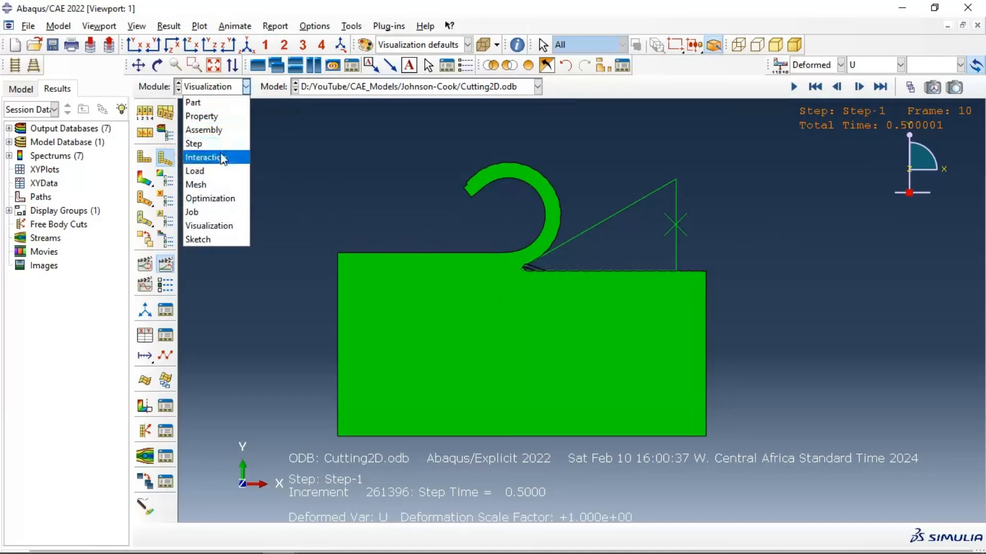
pyautogui.click(207, 170)
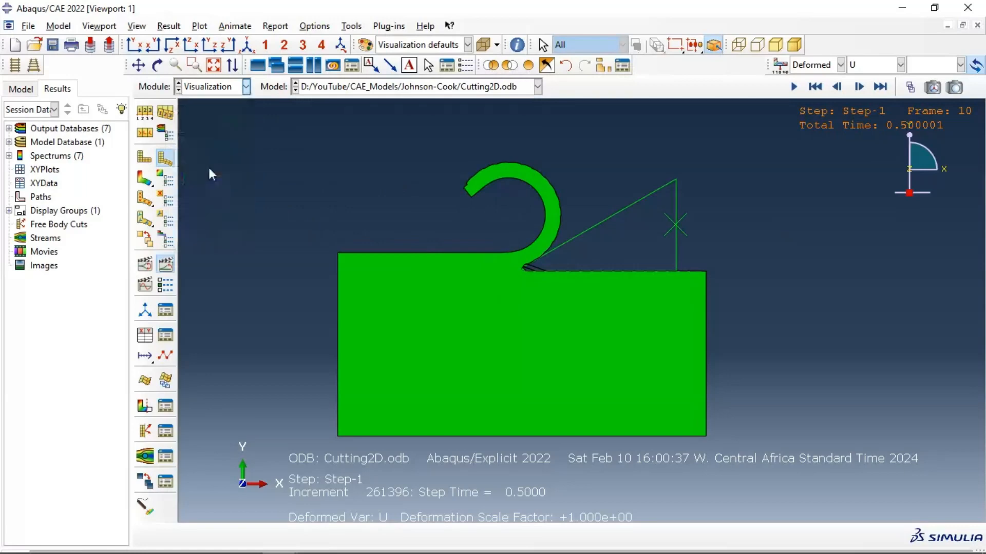
pyautogui.click(165, 135)
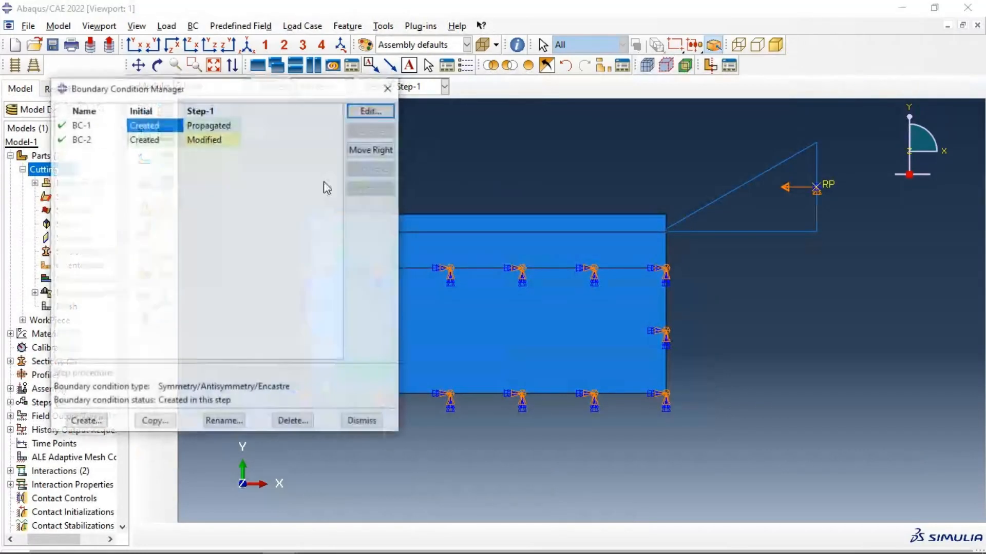
pyautogui.click(218, 139)
pyautogui.click(370, 111)
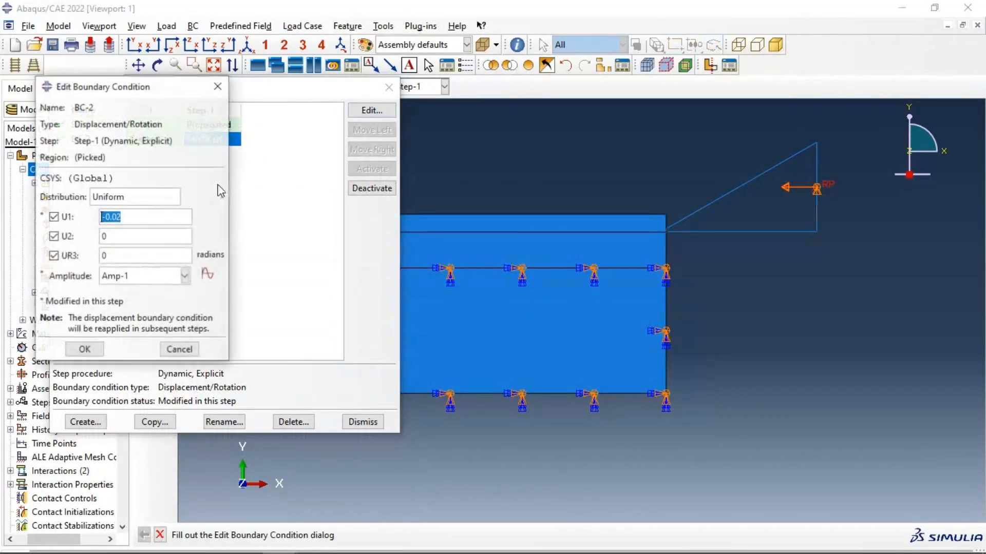
pyautogui.click(121, 216)
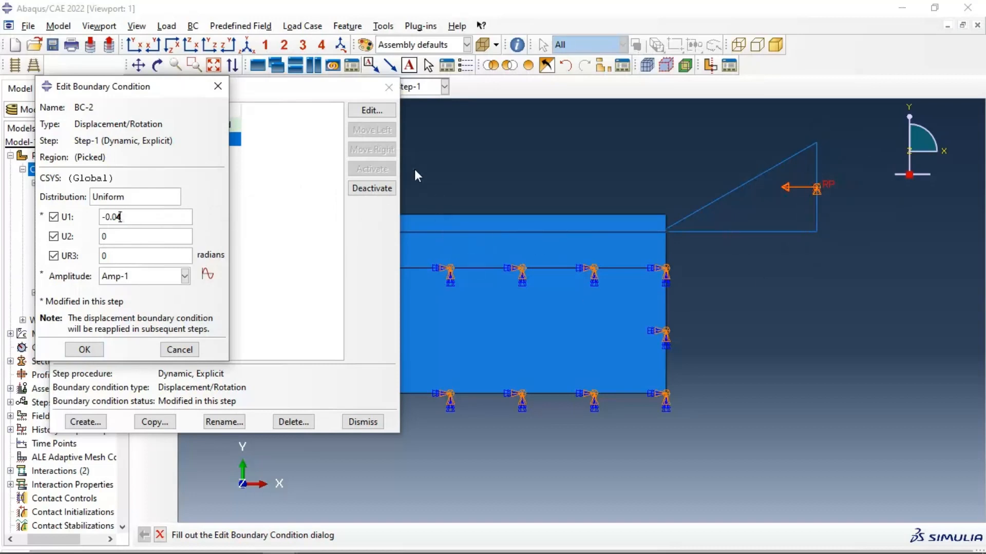
pyautogui.click(179, 349)
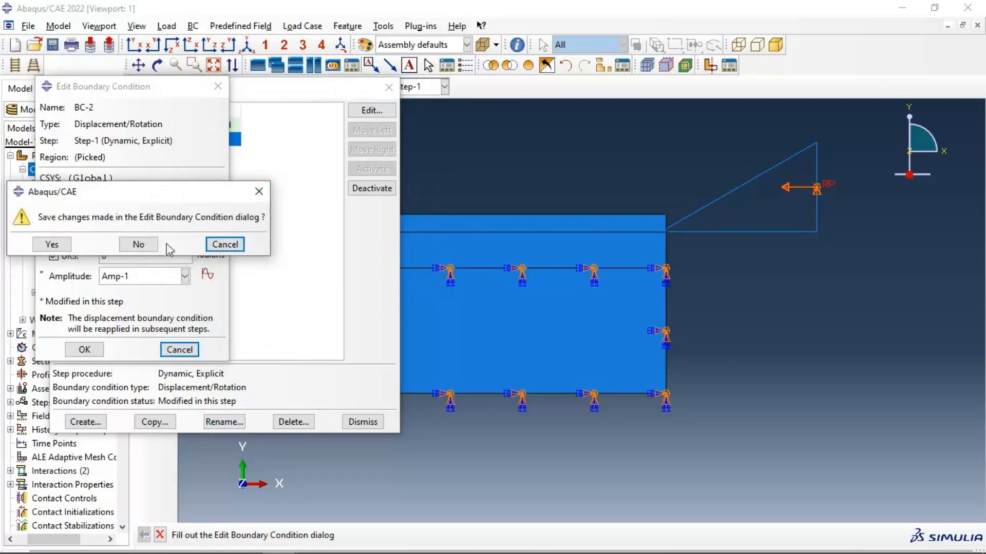
pyautogui.click(138, 244)
pyautogui.click(388, 87)
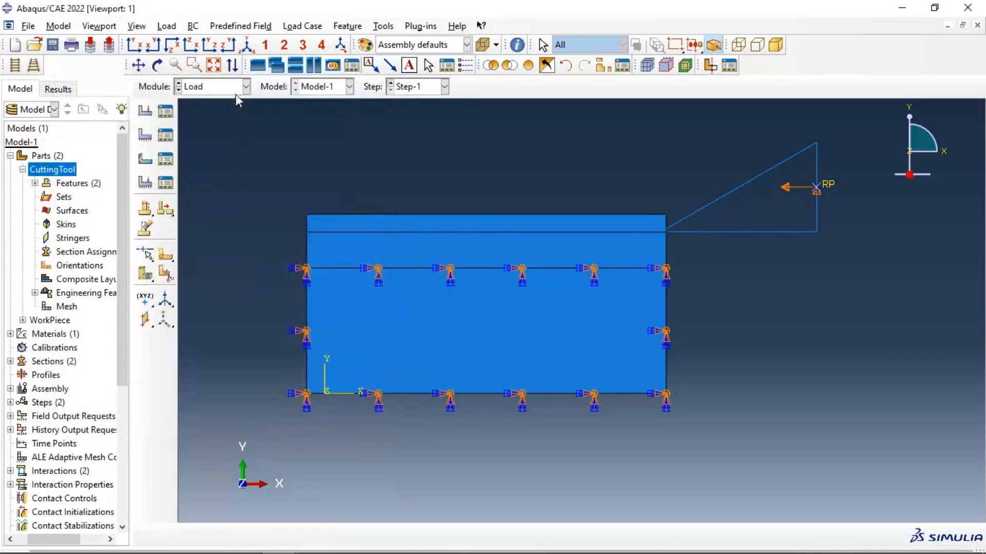
# Check the Cutting2D job in the Job module, return to the Visualization module and plot von Mises stress contours on the deformed shape
pyautogui.click(238, 87)
pyautogui.click(218, 212)
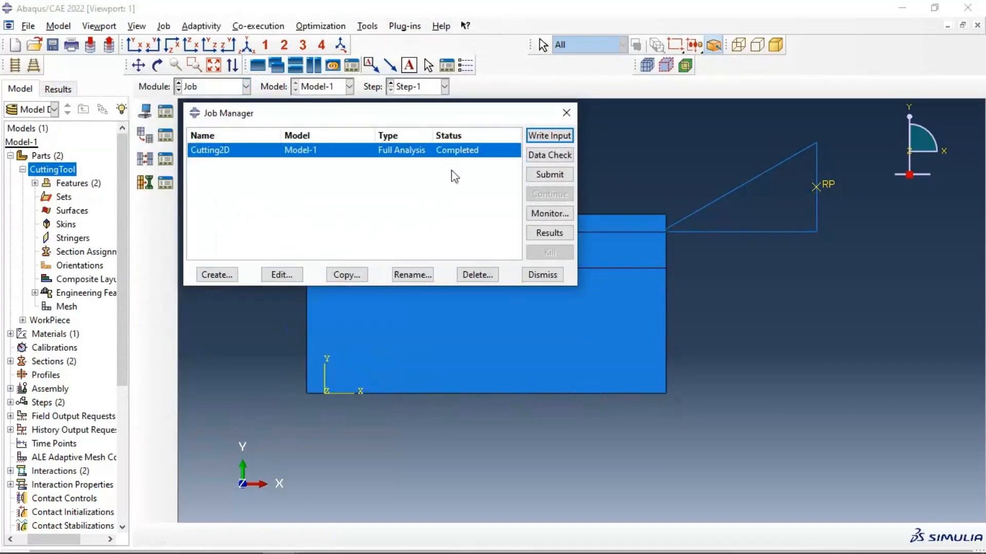
pyautogui.click(241, 86)
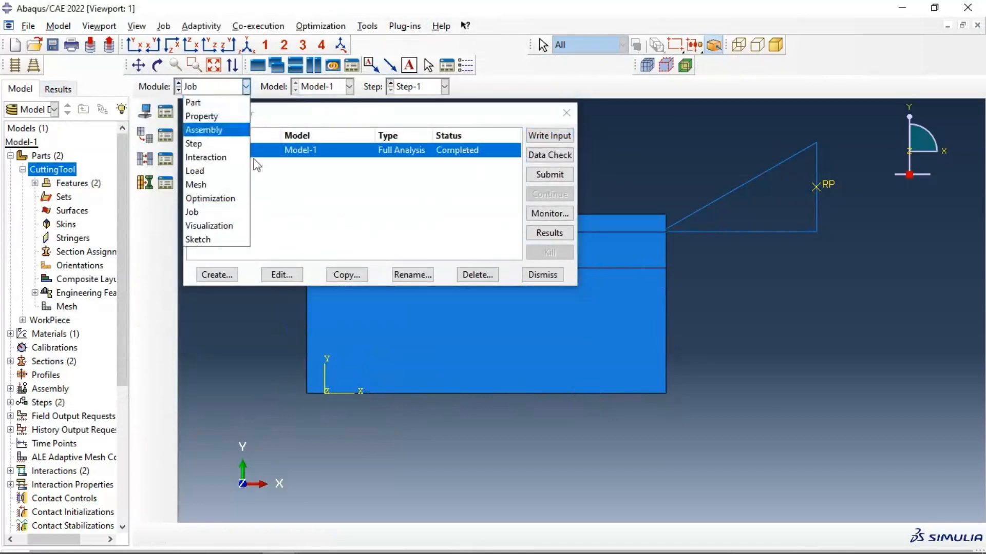
pyautogui.click(203, 218)
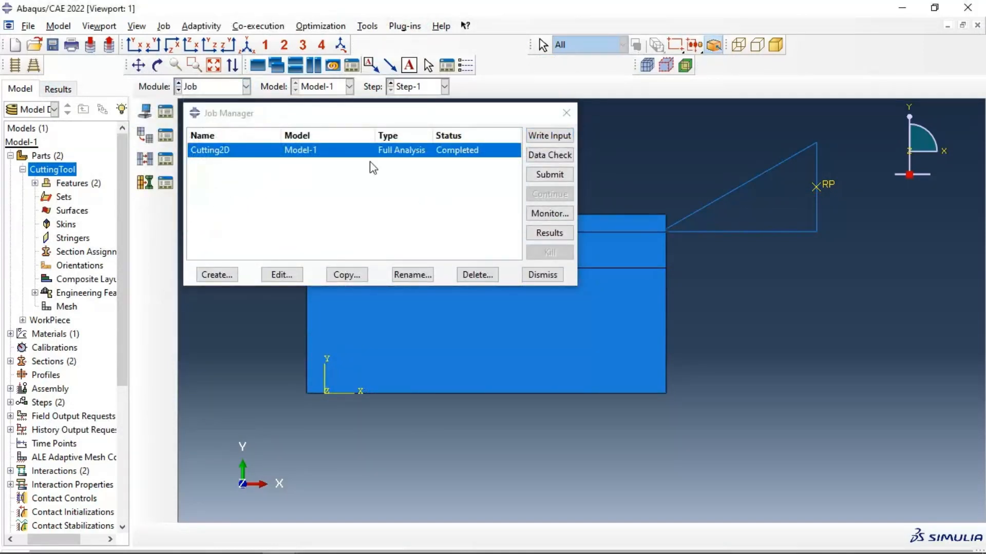
pyautogui.click(209, 89)
pyautogui.click(217, 219)
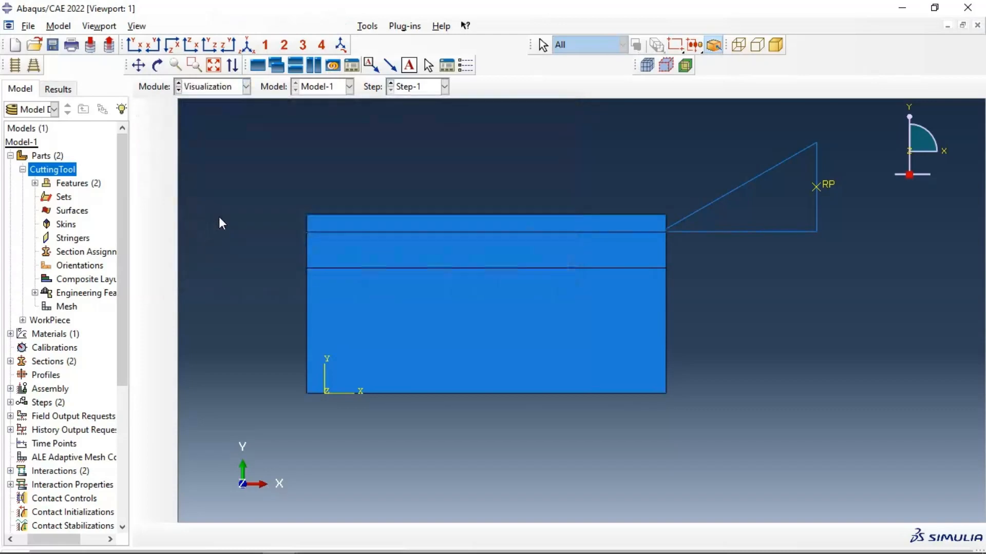
pyautogui.click(144, 179)
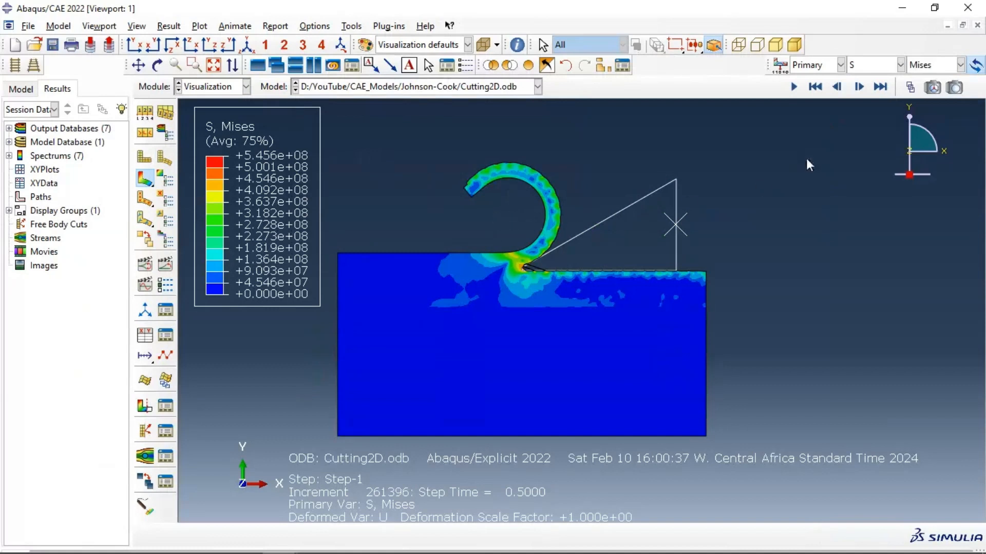
# Switch the contour plot's primary variable to plastic strain PE and on to STATUS
pyautogui.click(897, 65)
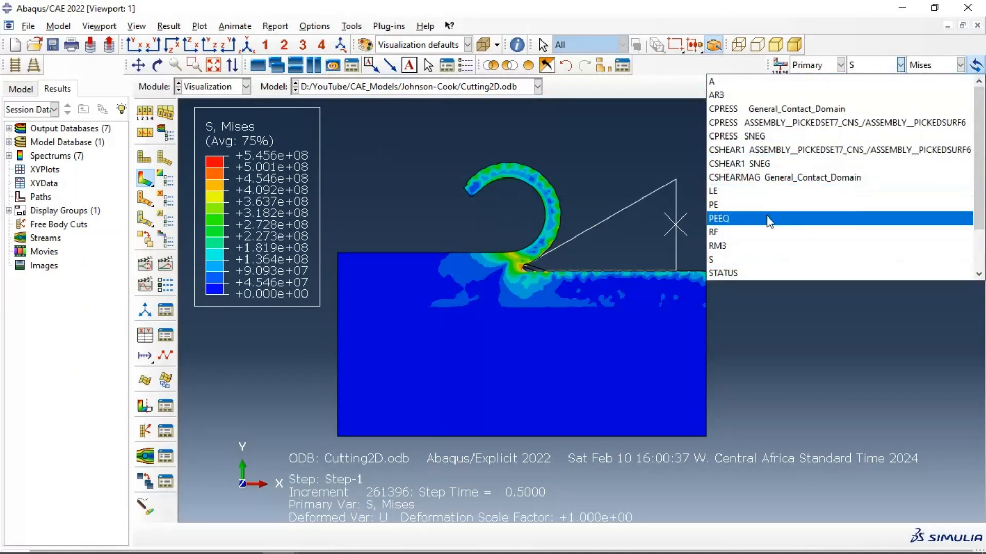
pyautogui.click(749, 206)
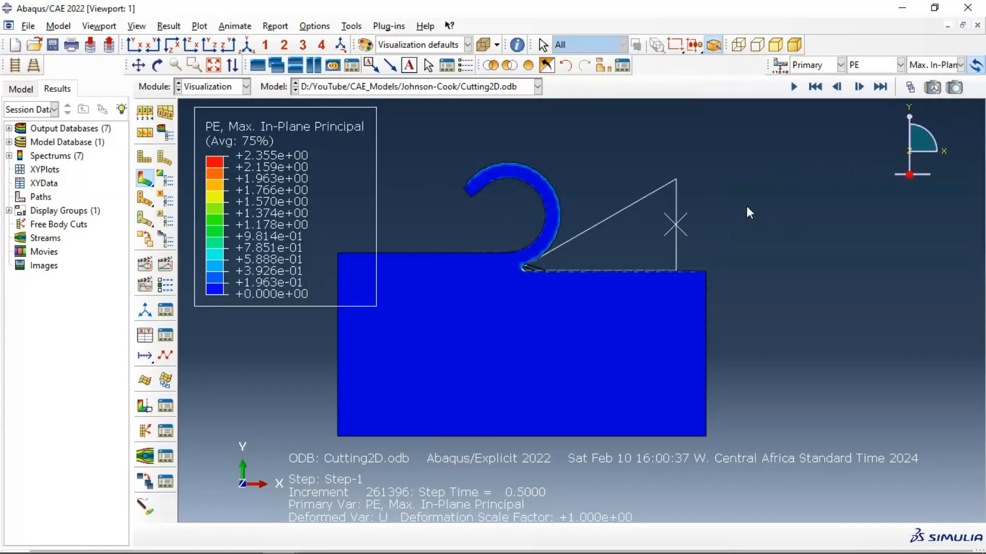
pyautogui.click(878, 65)
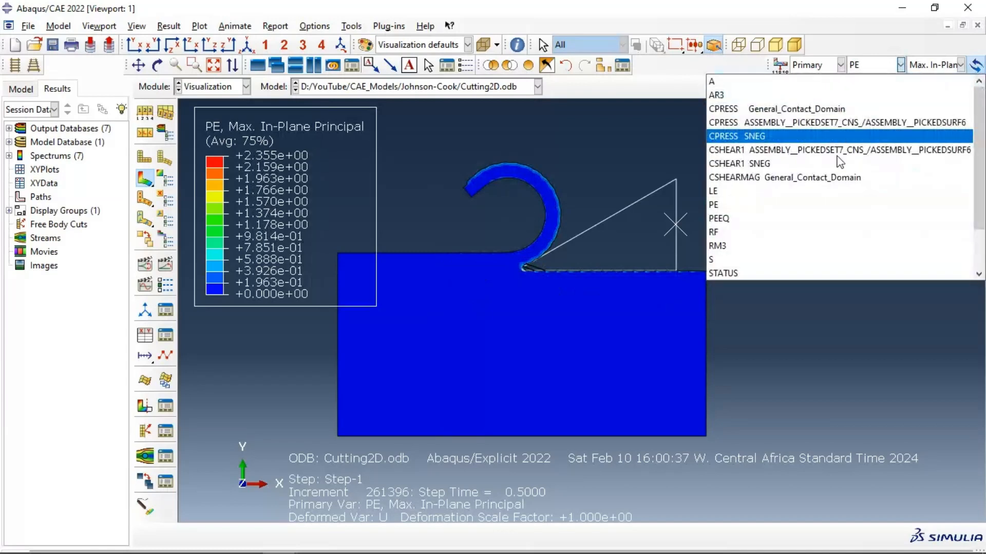
pyautogui.click(748, 272)
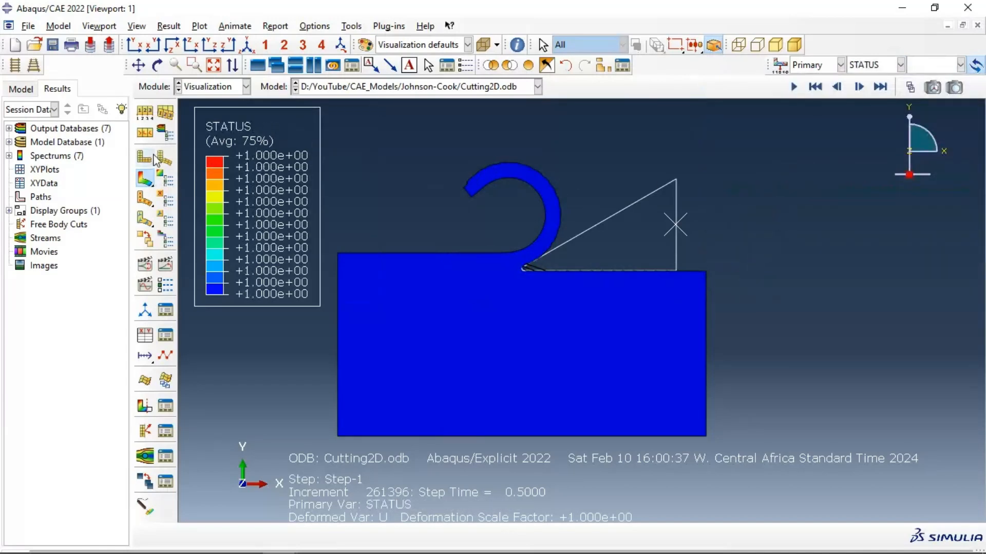
# Animate the time history and switch the contour plot's primary variable to CSHEARMAG General_Contact_Domain and on to stress S, Mises
pyautogui.click(167, 266)
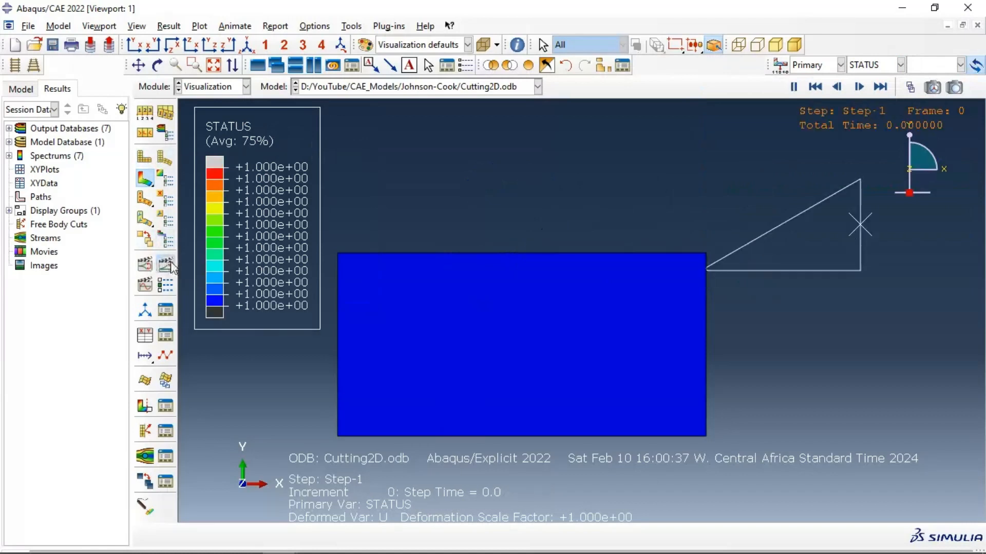
pyautogui.click(885, 69)
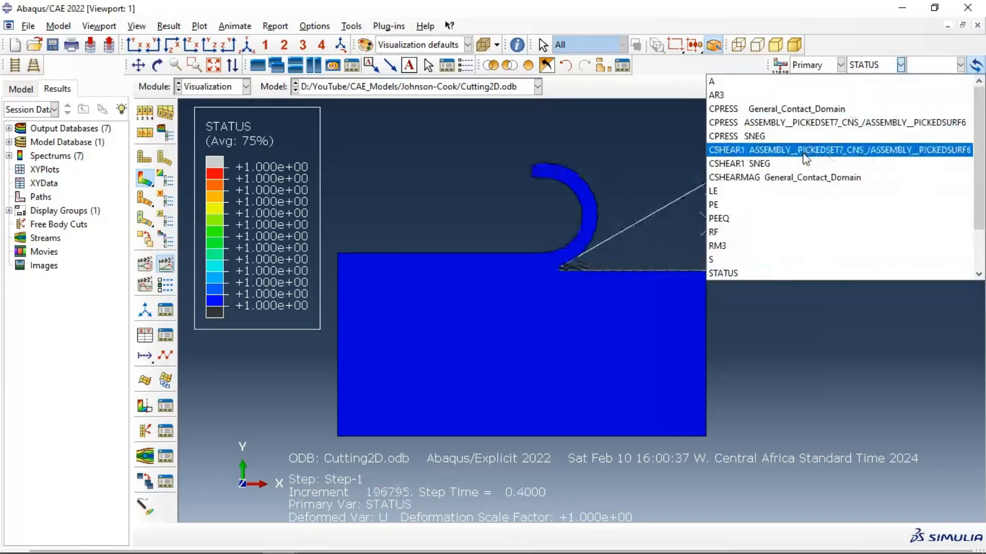
pyautogui.click(789, 180)
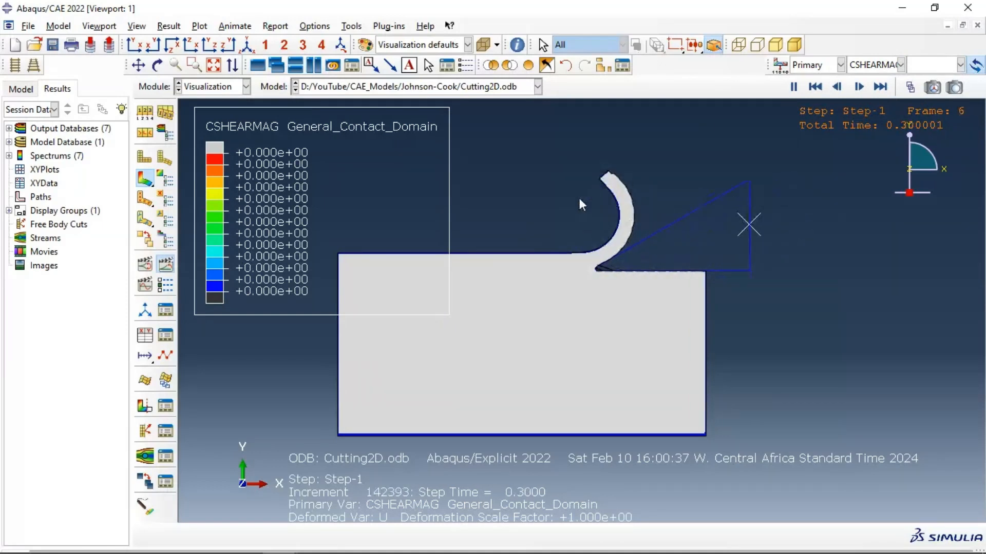
pyautogui.click(855, 65)
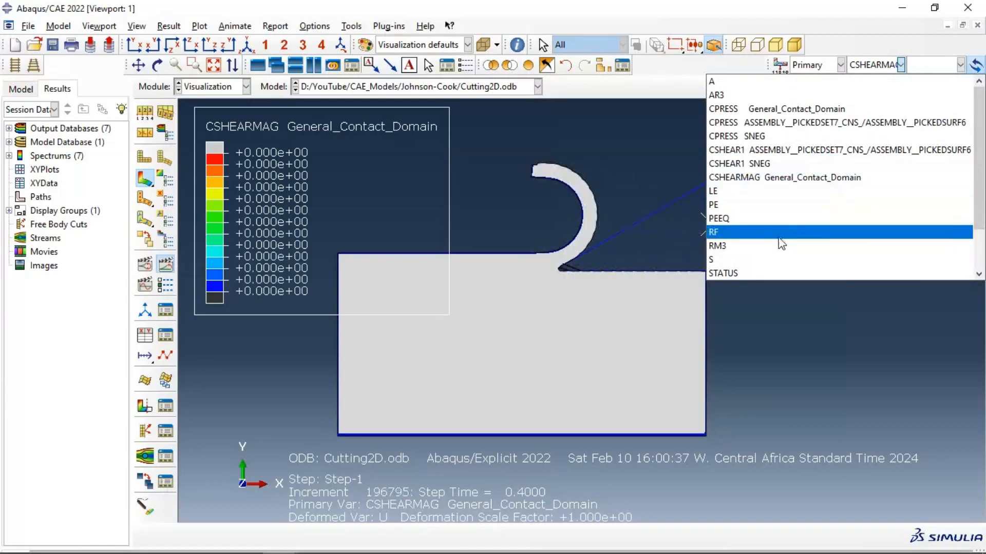
pyautogui.click(748, 259)
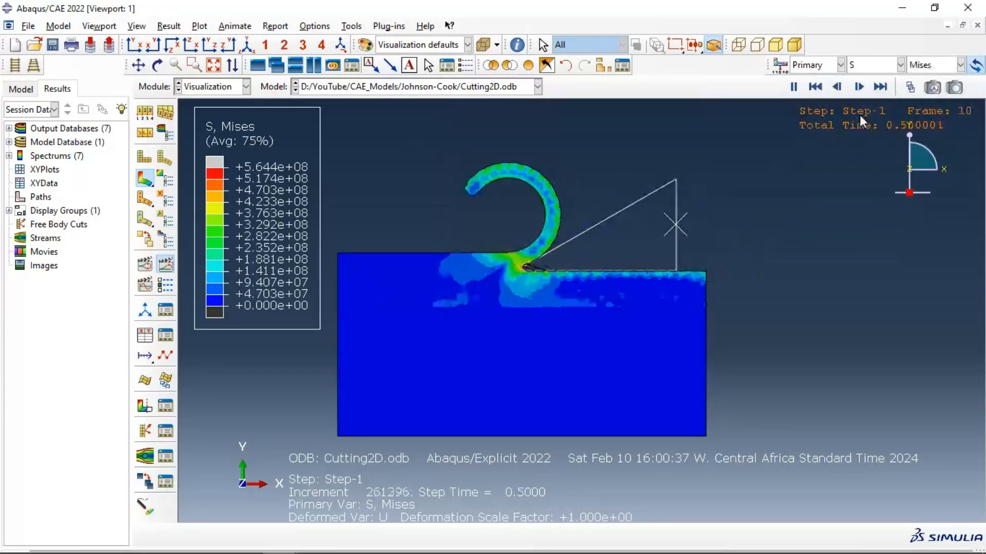
pyautogui.click(883, 66)
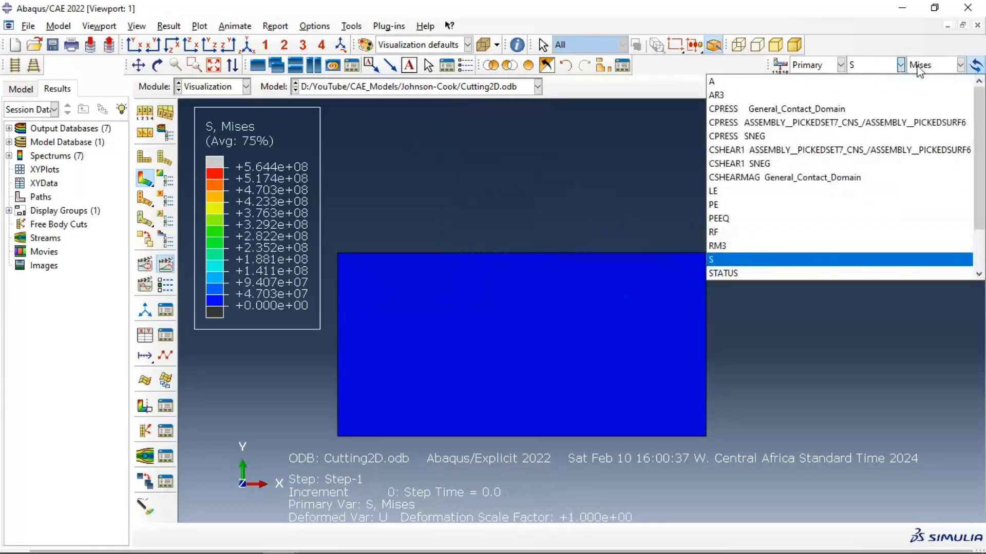
pyautogui.click(919, 70)
pyautogui.click(919, 67)
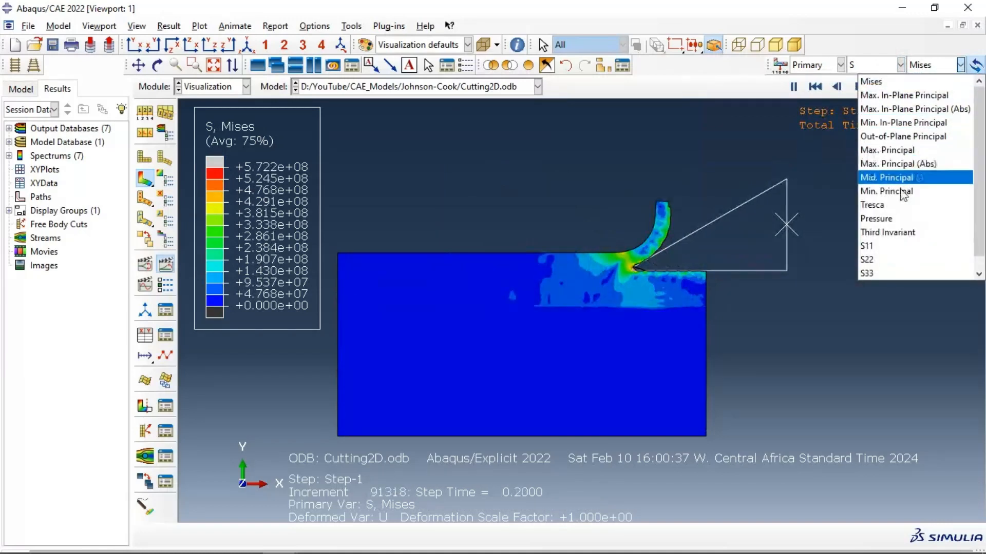
pyautogui.scroll(-1, 898, 203)
pyautogui.click(692, 177)
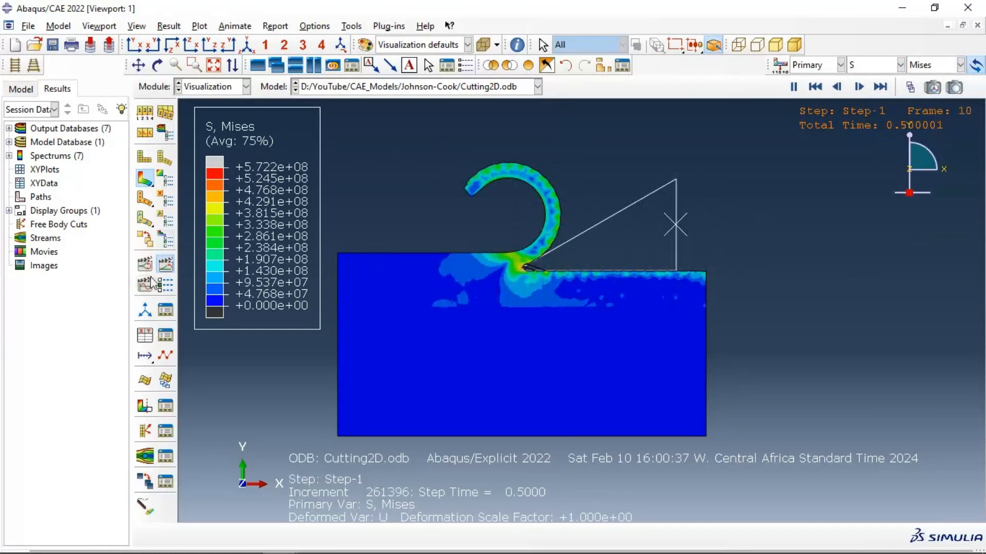
# Start creating XY data from the ODB field output with the output position set to Unique Nodal
pyautogui.click(145, 336)
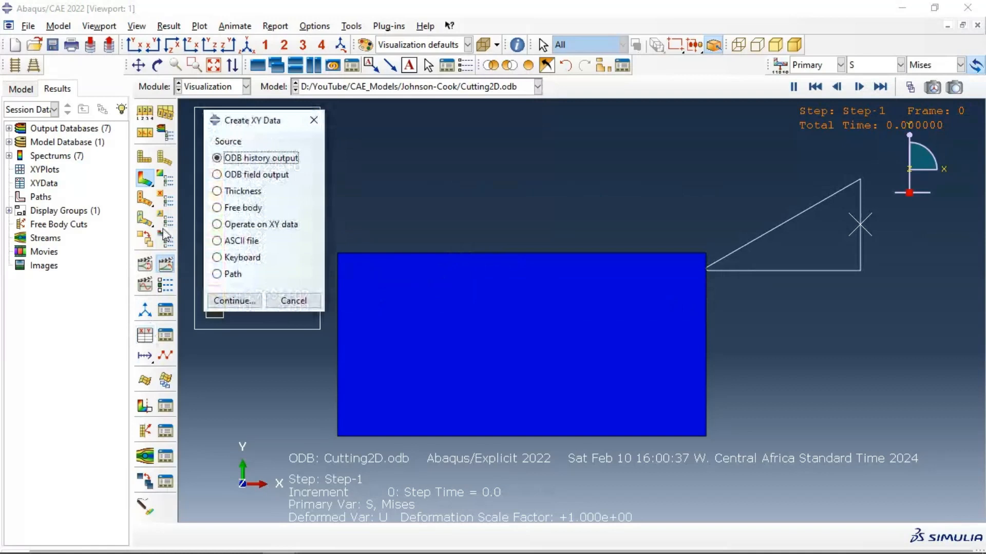
pyautogui.click(229, 176)
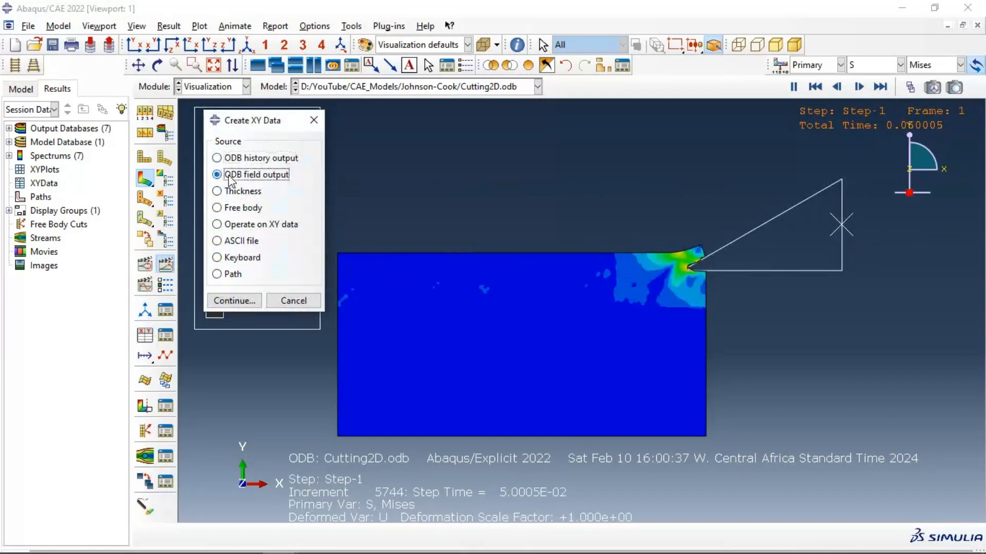
pyautogui.click(248, 301)
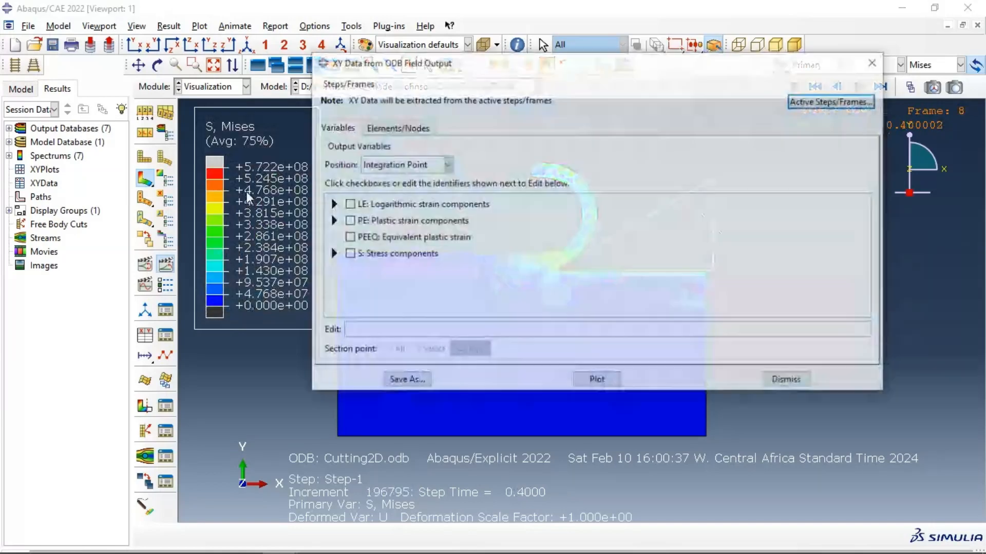
pyautogui.click(390, 167)
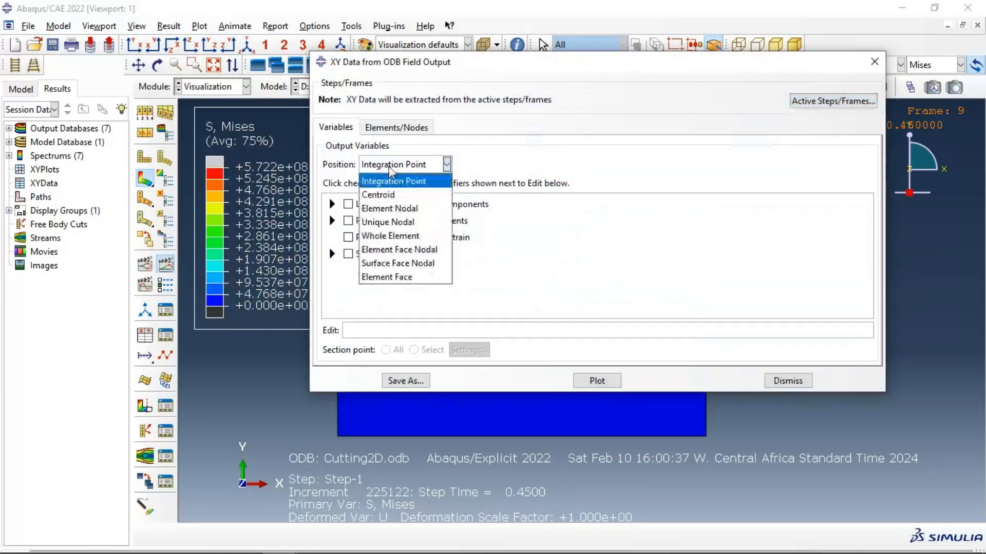
pyautogui.click(388, 222)
# Choose the reaction force component RF1 as the output variable and try to plot it
pyautogui.scroll(-5, 366, 264)
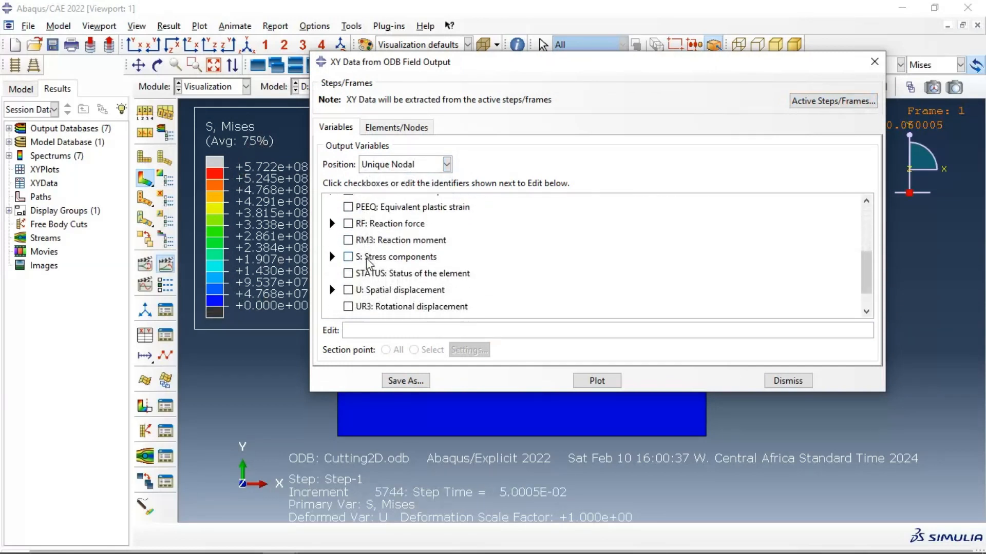
pyautogui.scroll(2, 364, 262)
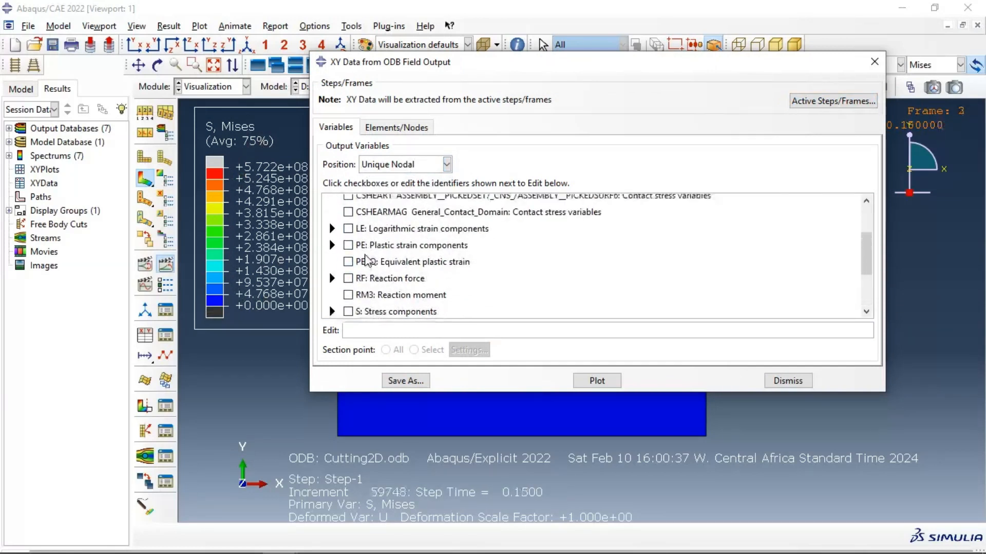
pyautogui.click(332, 278)
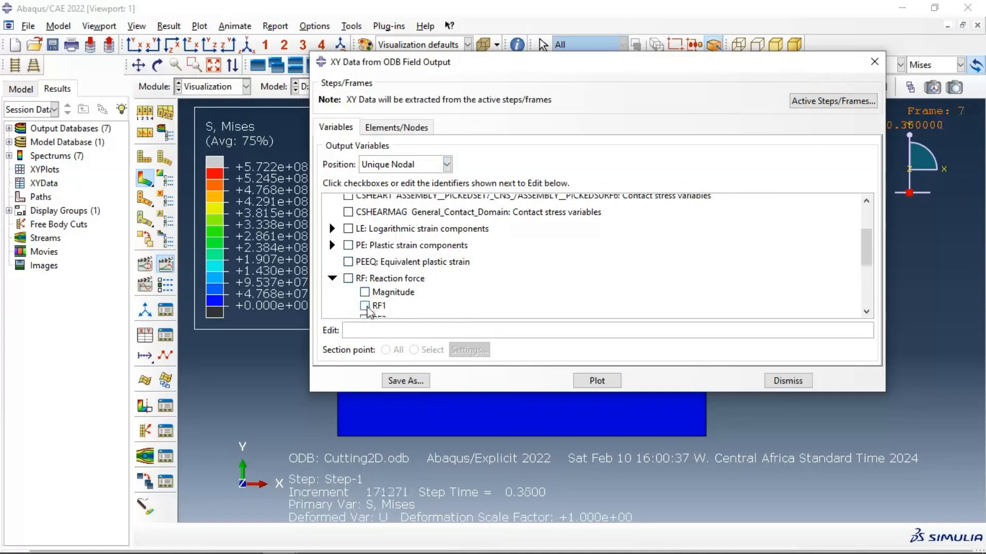
pyautogui.click(378, 306)
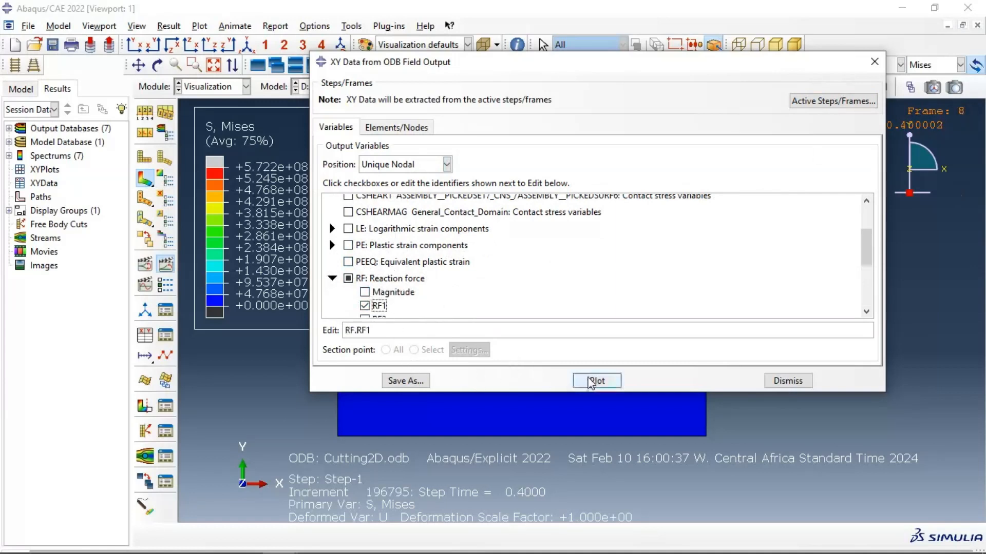
pyautogui.click(597, 381)
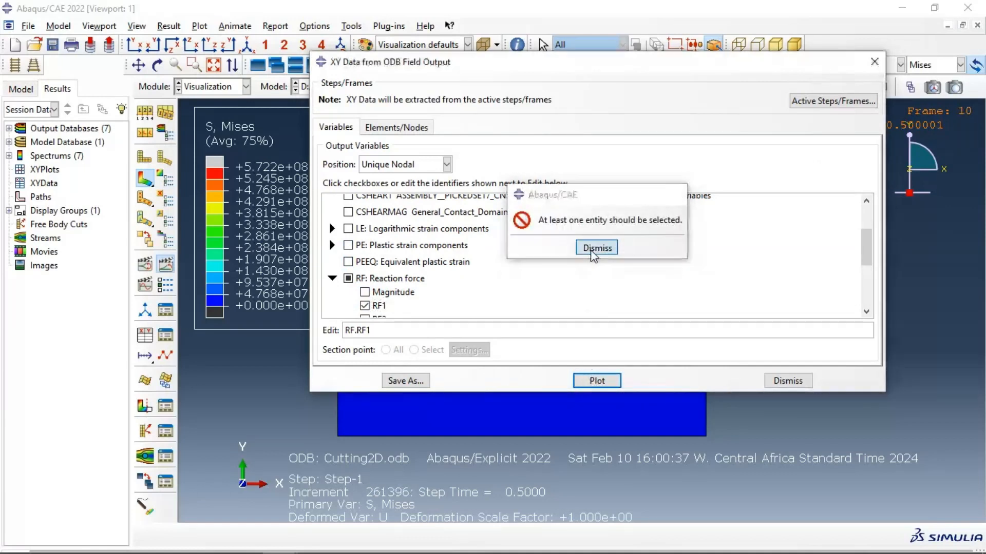
pyautogui.click(590, 249)
# Select the node set REFERENCE_POINT_CUTTINGTOOL-1 with viewport highlighting on, plot its RF1 over time and close the XY data dialog
pyautogui.click(411, 129)
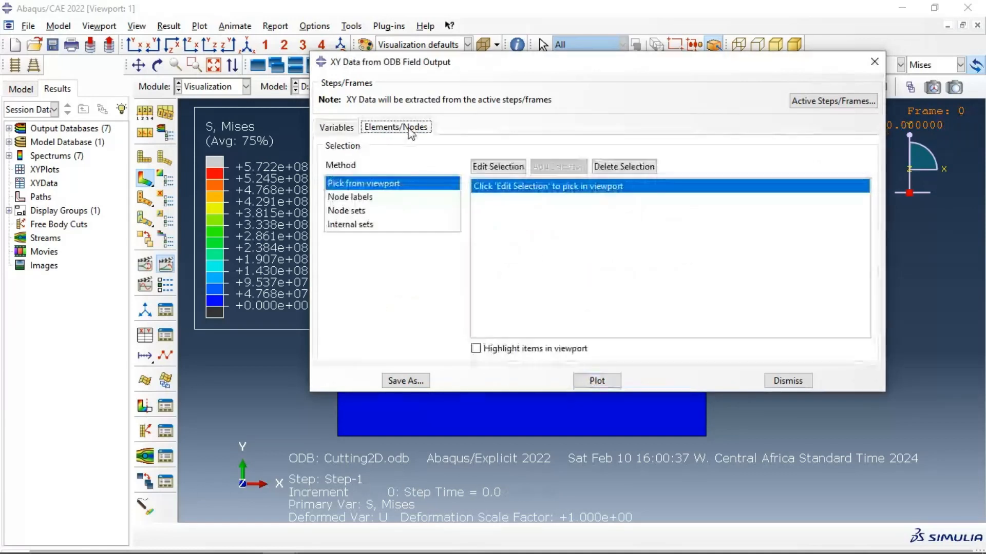
pyautogui.click(350, 210)
pyautogui.click(575, 194)
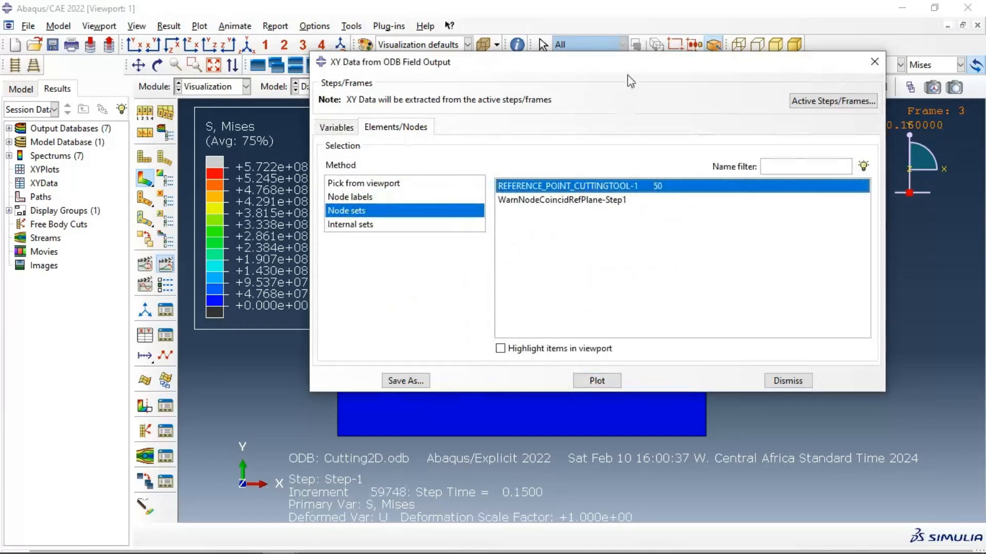
pyautogui.moveTo(631, 61); pyautogui.dragTo(321, 141)
pyautogui.click(208, 427)
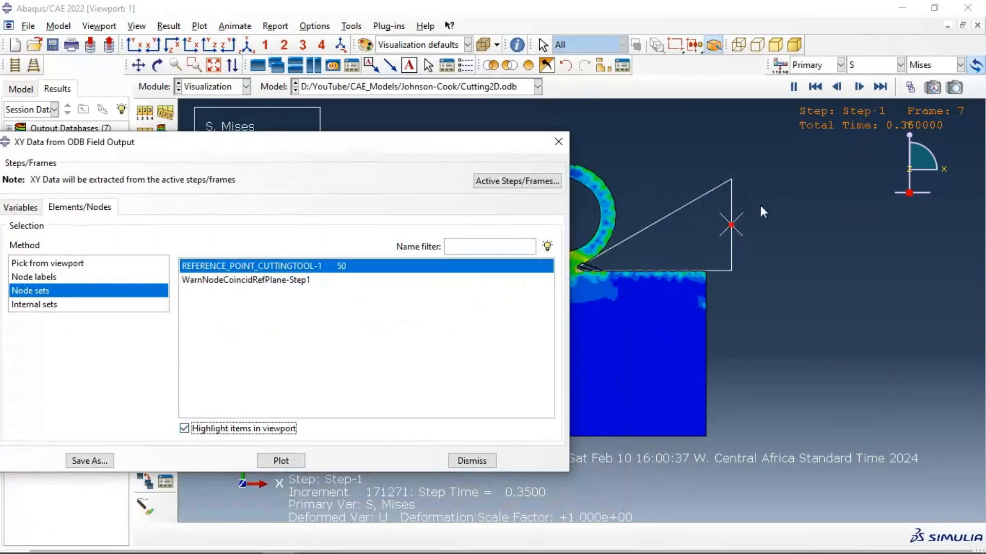
pyautogui.click(281, 461)
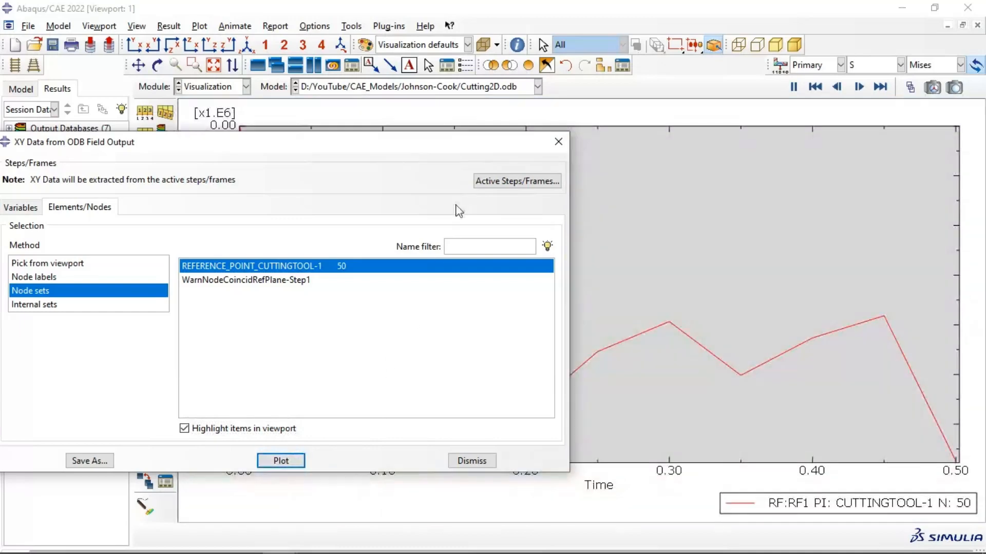
pyautogui.click(558, 141)
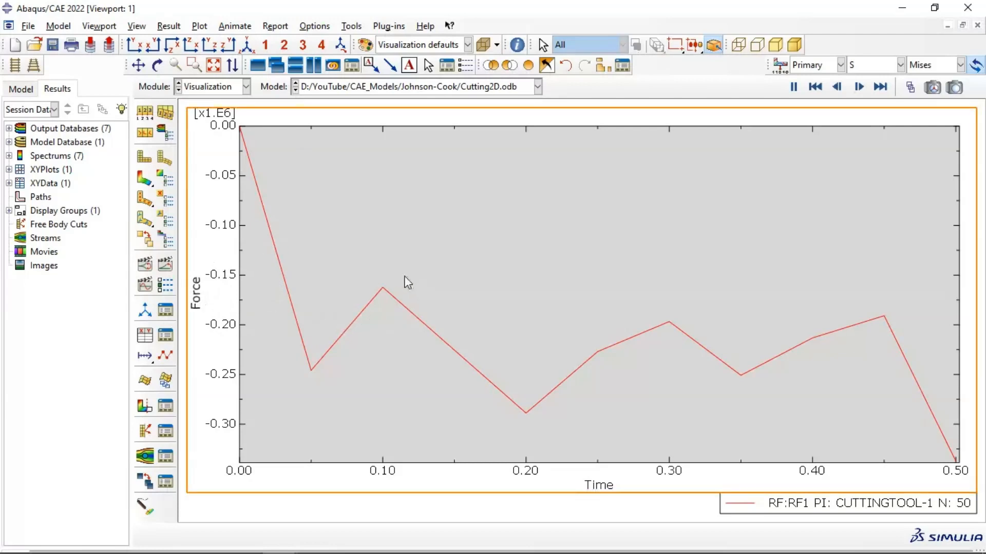
# Operate on the XY data to multiply the cutting tool's RF1 curve by -1 and plot the expression
pyautogui.click(251, 171)
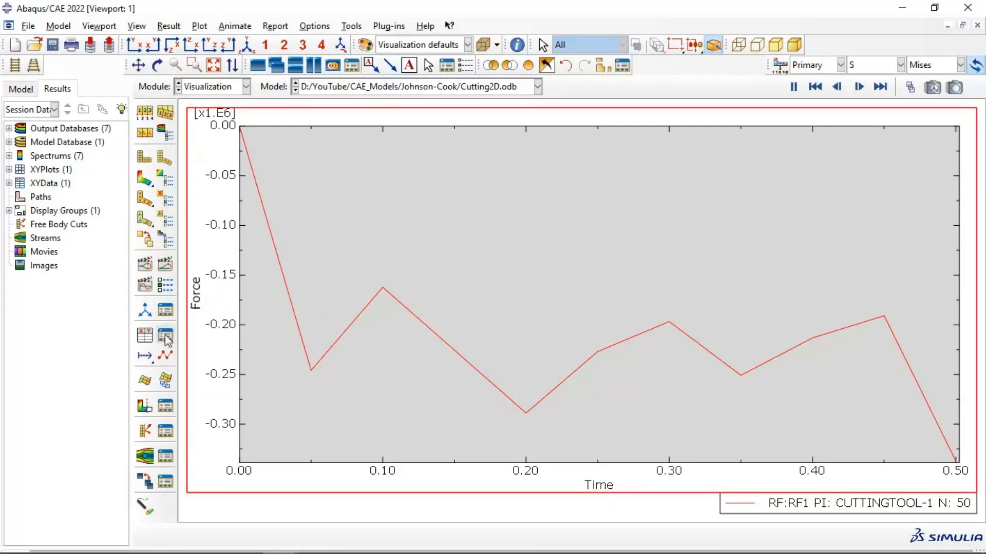
pyautogui.click(145, 334)
pyautogui.click(217, 224)
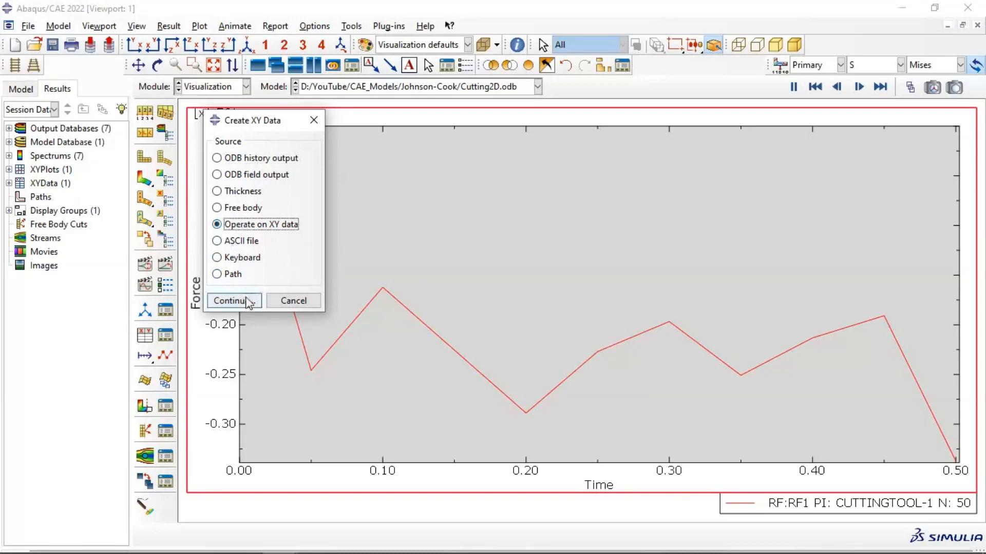
pyautogui.click(234, 301)
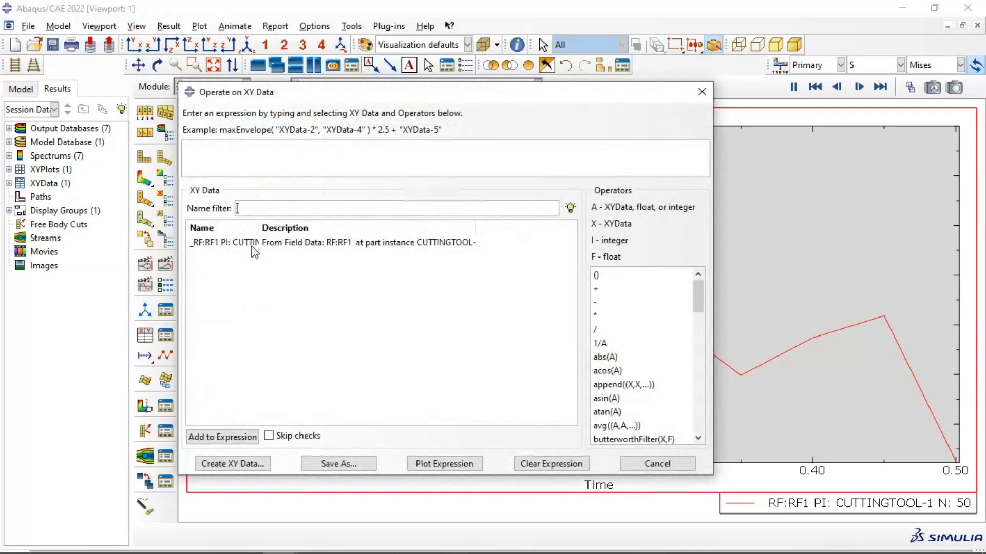
pyautogui.click(254, 243)
pyautogui.click(318, 162)
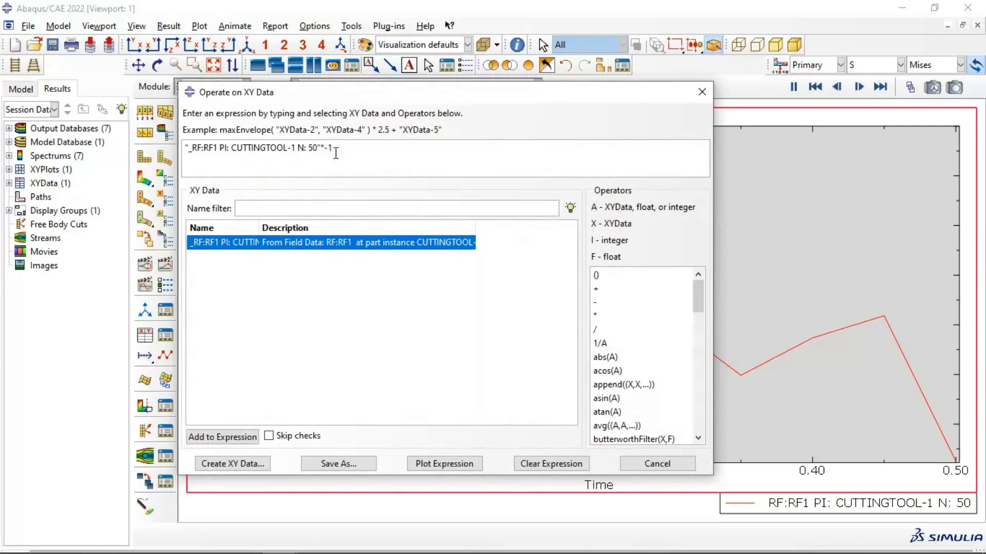
pyautogui.write('*-1')
pyautogui.click(437, 464)
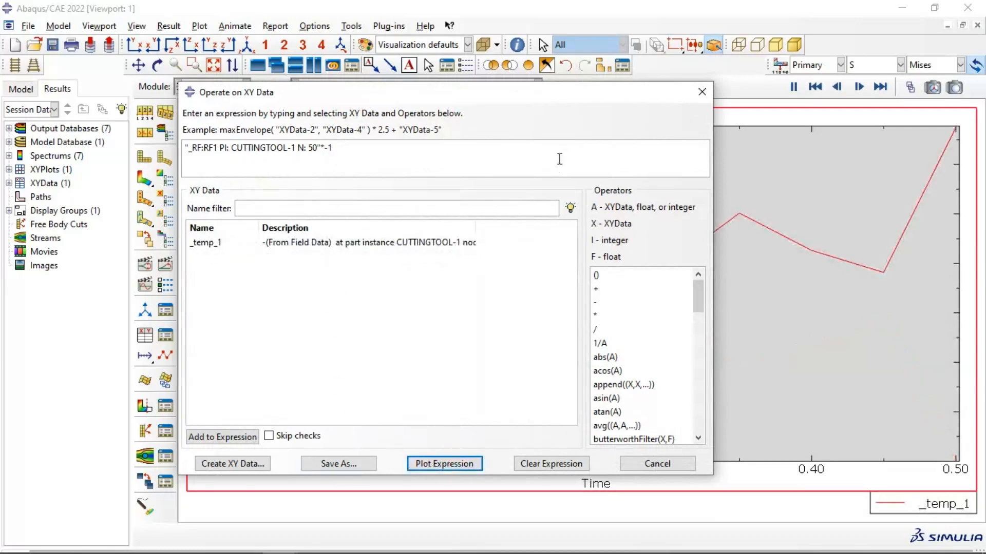
pyautogui.click(702, 92)
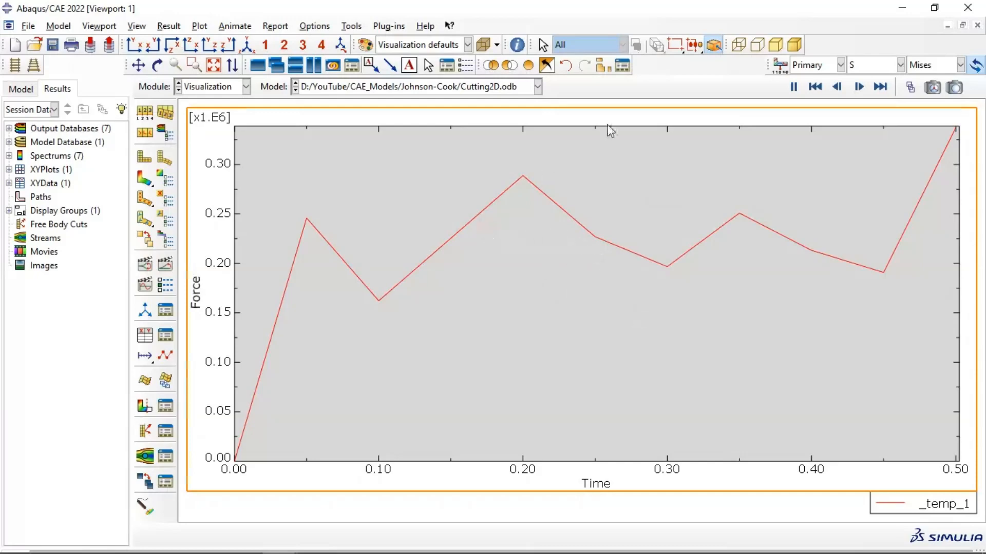
# Create a second viewport, tile the two viewports vertically and make Viewport 2 current
pyautogui.click(273, 68)
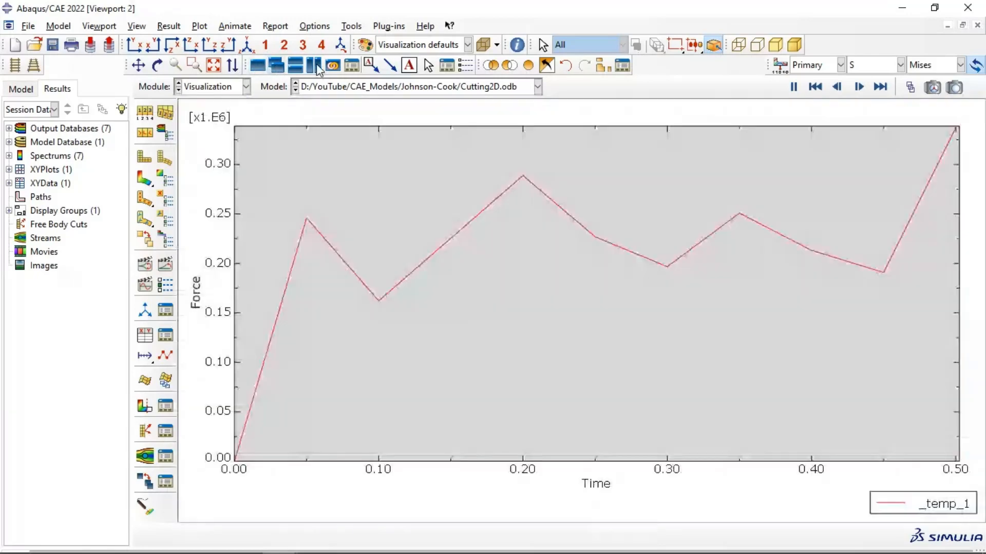
pyautogui.click(315, 65)
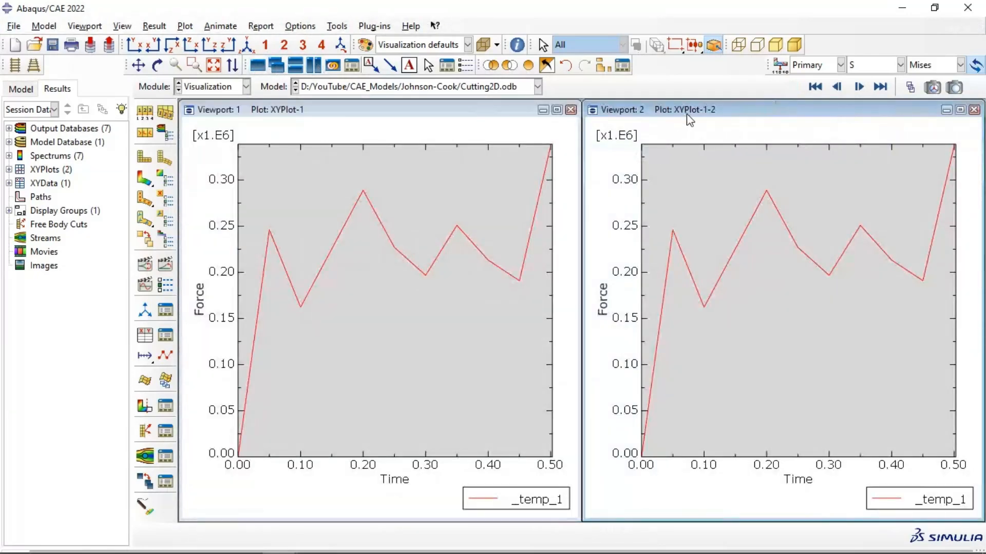
pyautogui.click(686, 116)
# Plot the Mises stress contours in Viewport 2 and run the time-history animation together with the force-time plot in Viewport 1
pyautogui.click(144, 179)
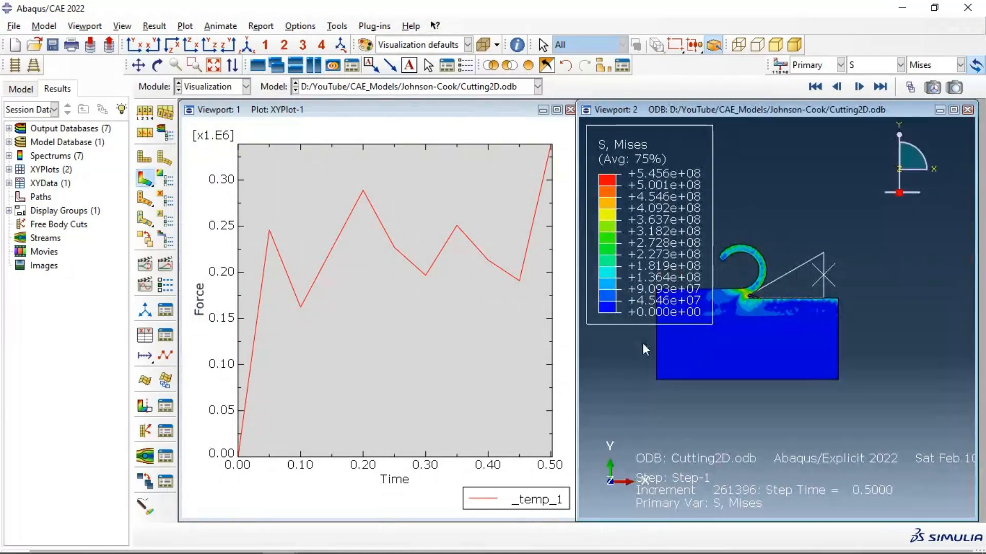
pyautogui.click(165, 264)
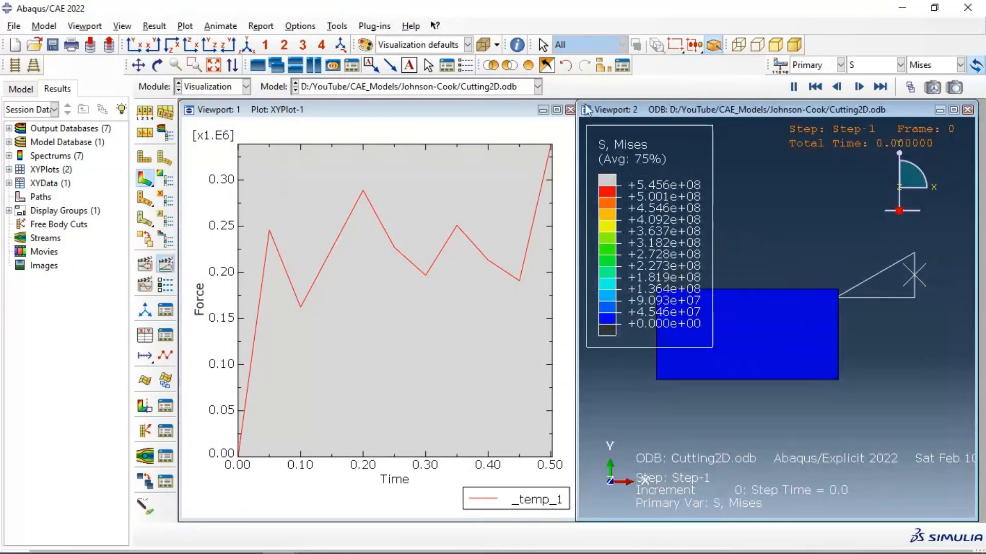
pyautogui.click(314, 108)
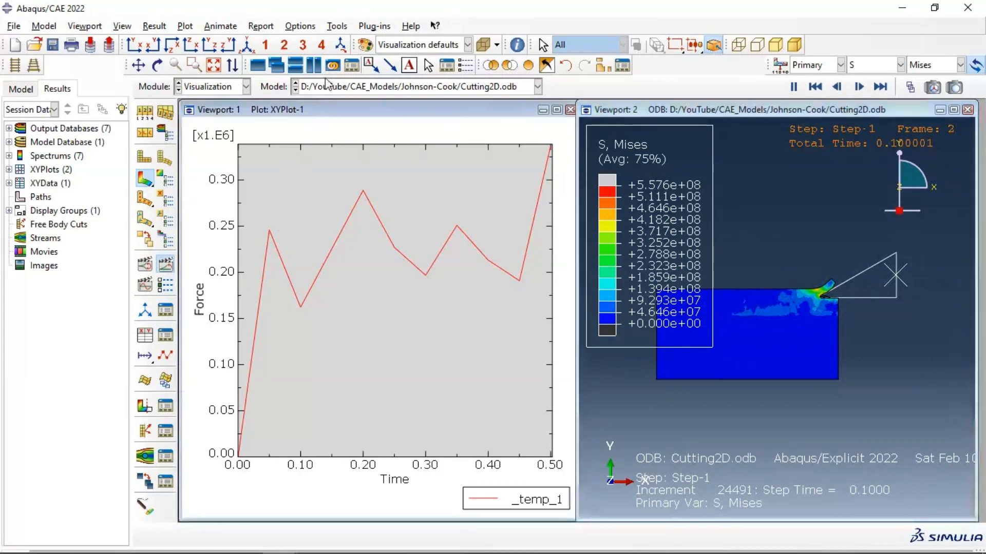
pyautogui.click(166, 264)
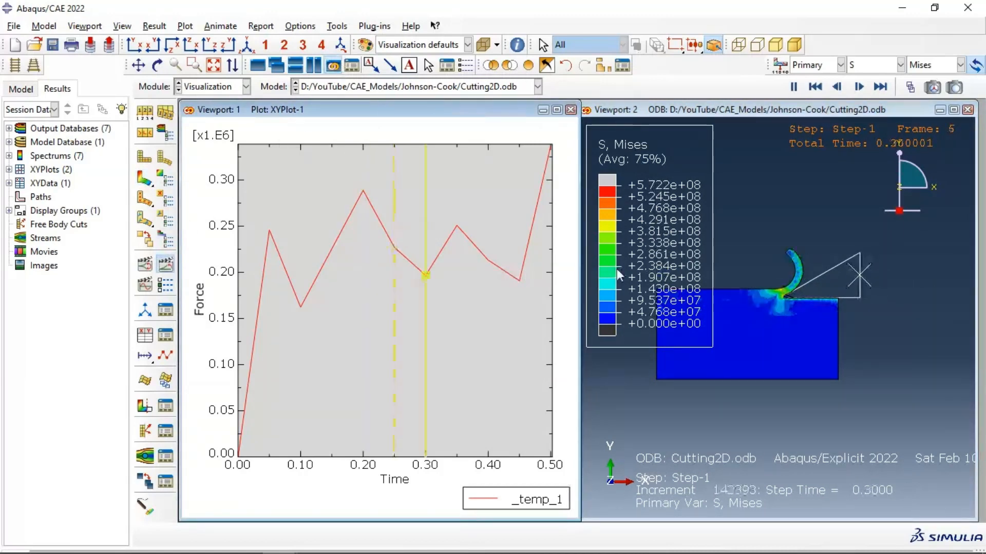